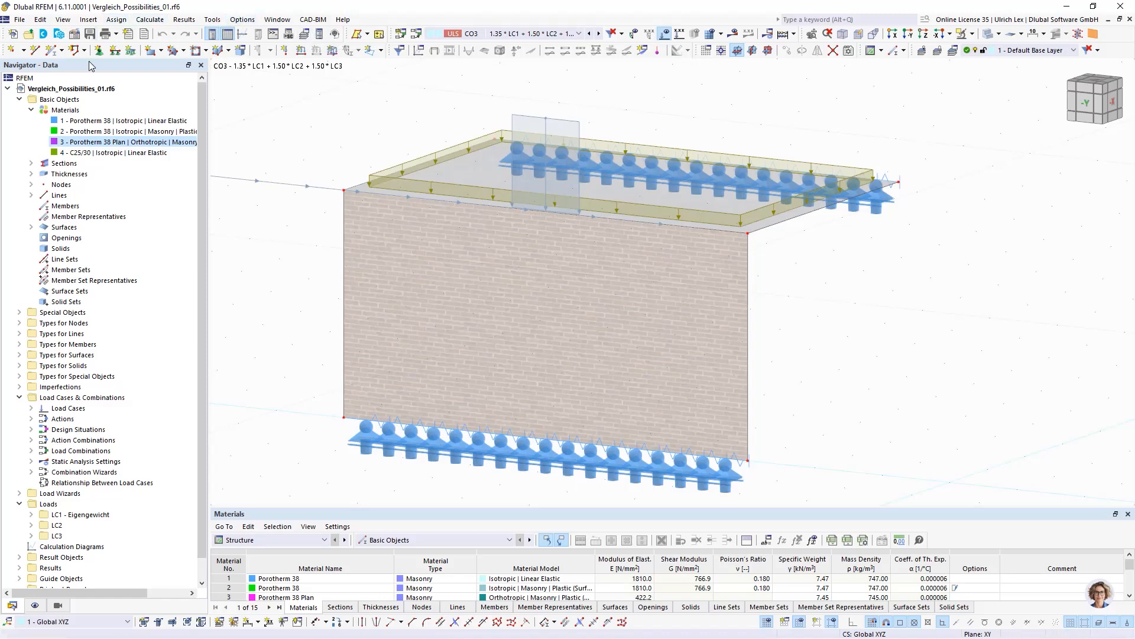
Step: Review the activated add-ons in the model's base data, including Masonry Design, and close the settings without changes
right_click(84, 89)
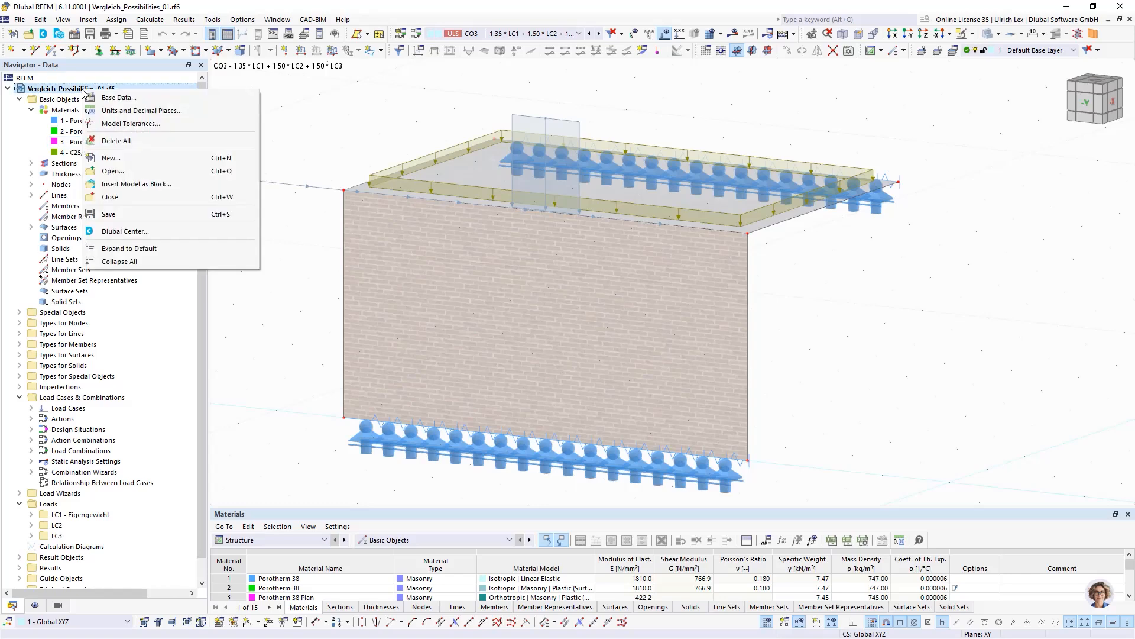
left_click(107, 99)
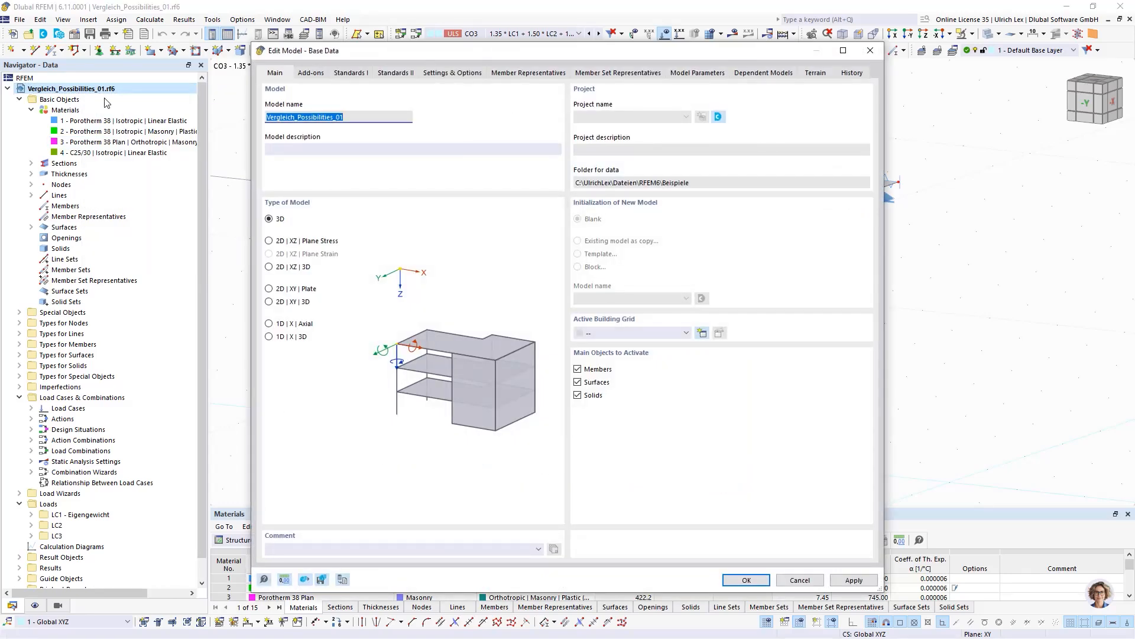
left_click(316, 75)
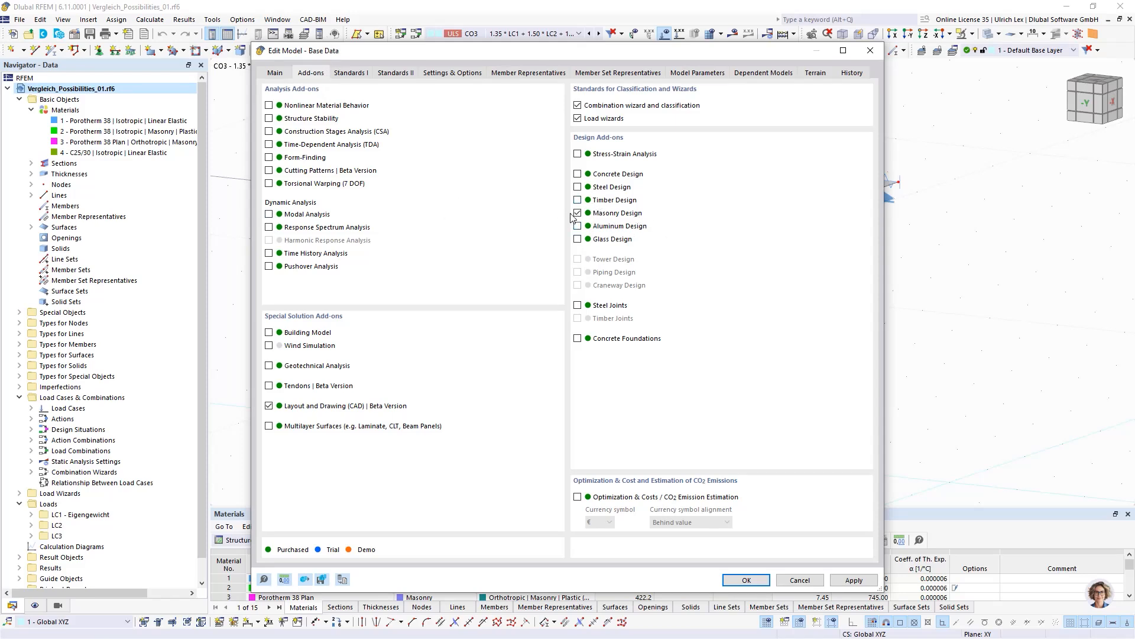
left_click_drag(590, 51, 541, 27)
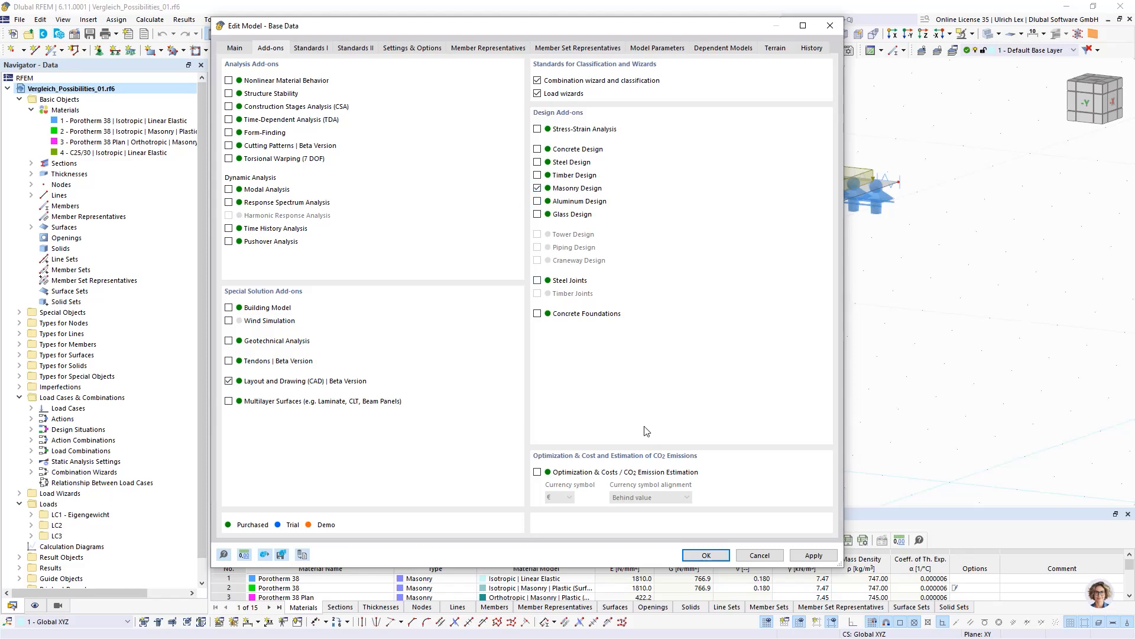
left_click(744, 555)
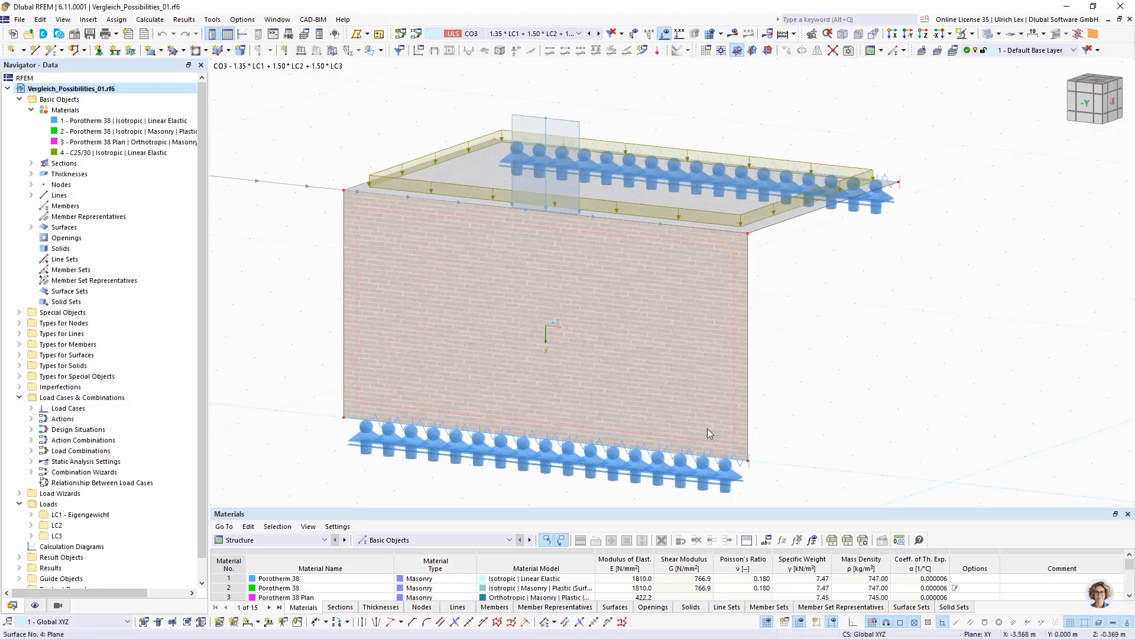
middle_click_drag(850, 320, 744, 319, "ctrl")
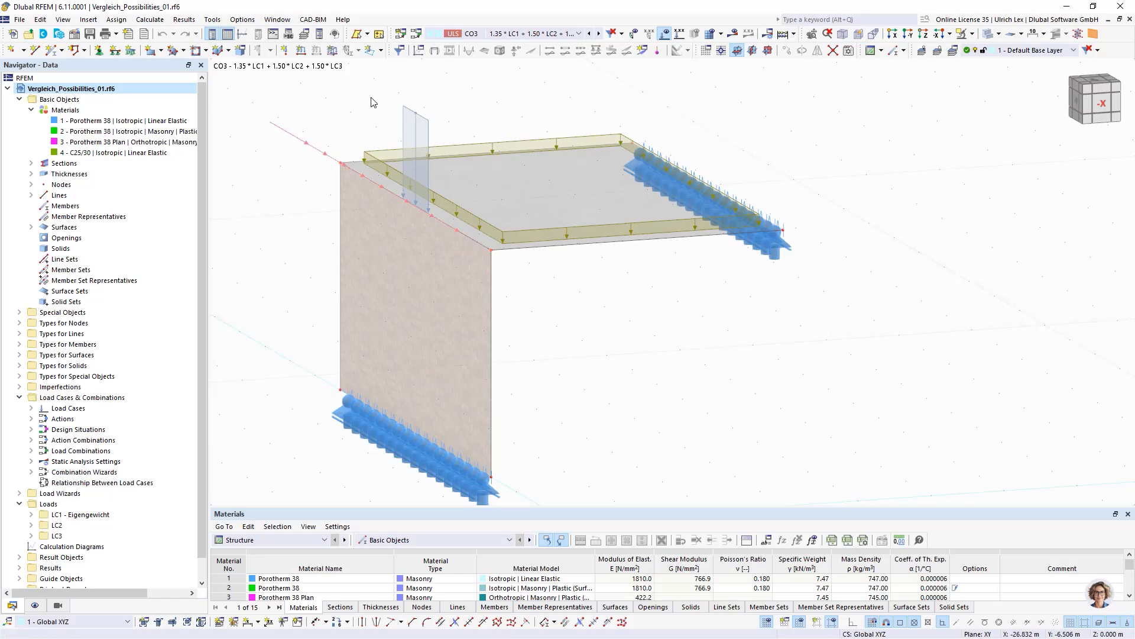
middle_click_drag(264, 243, 356, 234, "ctrl")
scroll(1000, 213, "down", 1)
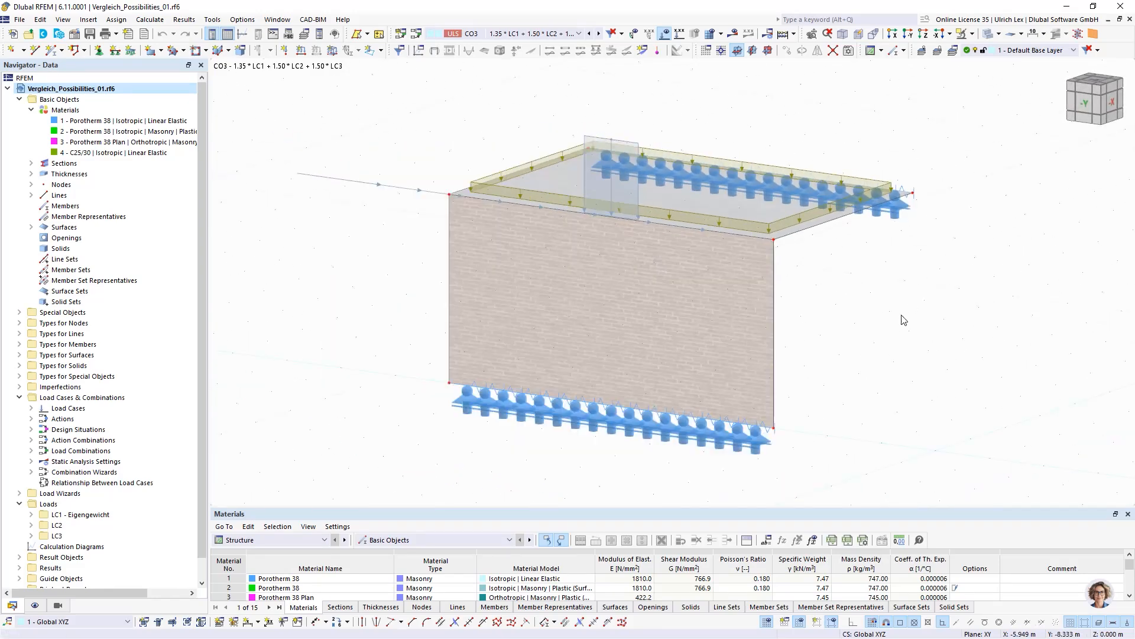
scroll(902, 320, "up", 1)
mouse_move(845, 321)
middle_mouse_down("ctrl")
mouse_move(870, 305)
mouse_move(865, 316)
middle_mouse_up("ctrl")
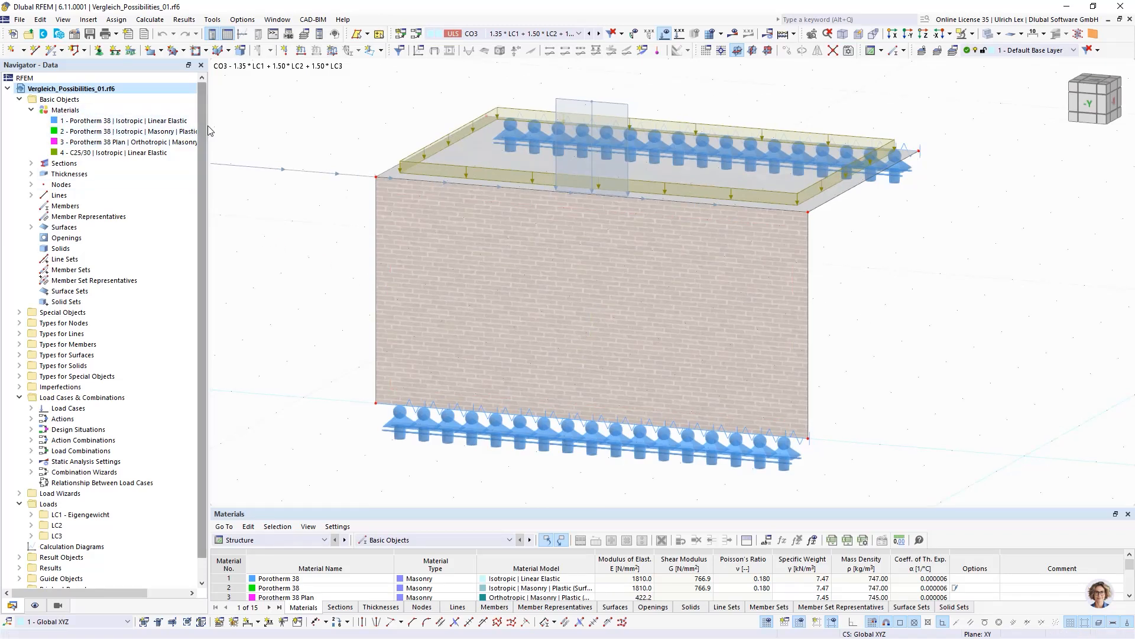
Step: Widen the navigator and open the Porotherm 38 isotropic linear elastic material to examine its model and basic properties
left_click_drag(206, 132, 301, 142)
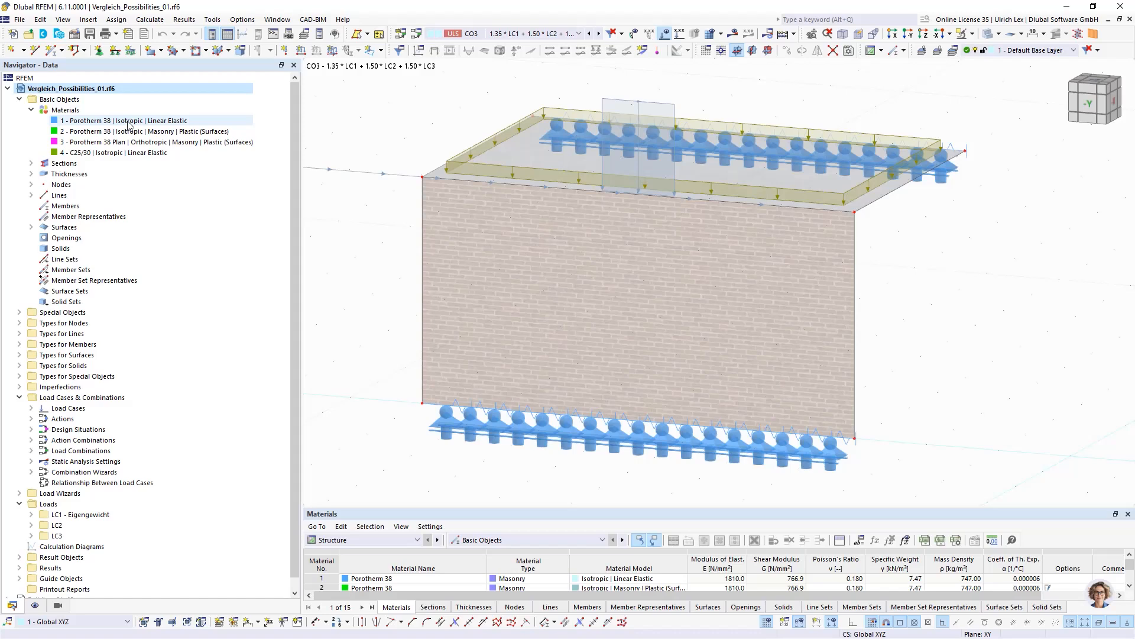
double_click(163, 122)
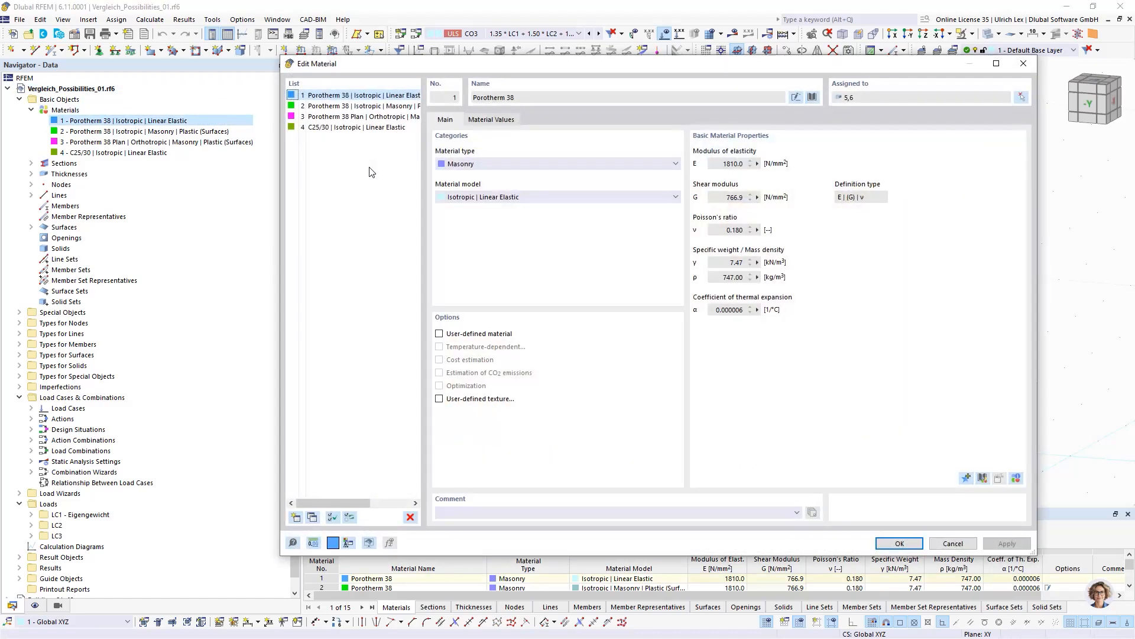
left_click_drag(536, 66, 454, 48)
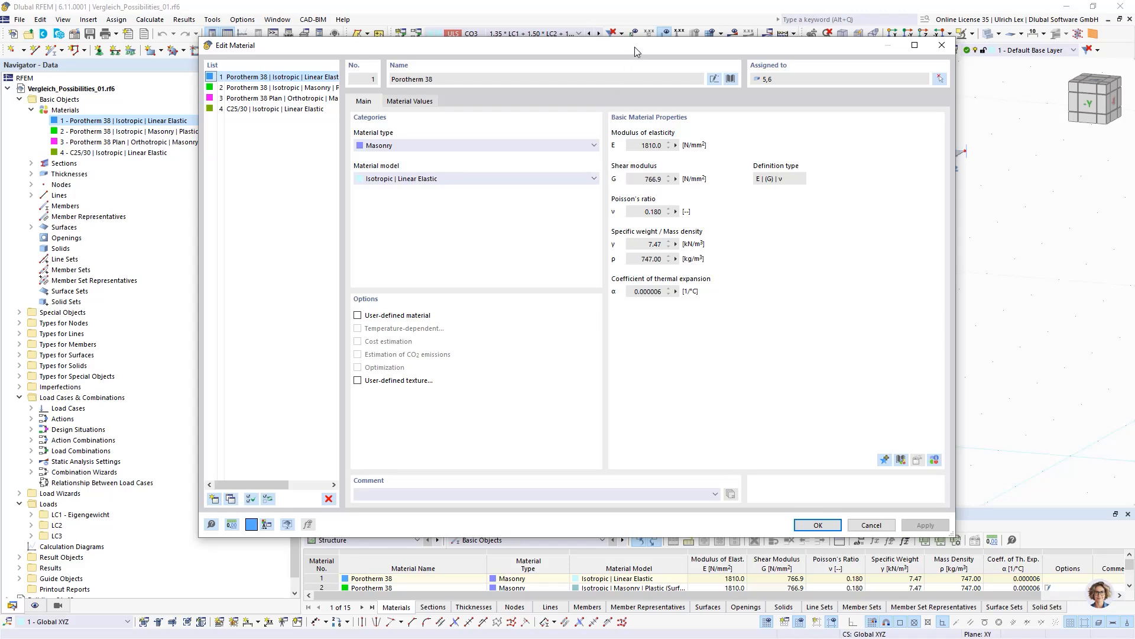
left_click_drag(634, 48, 655, 63)
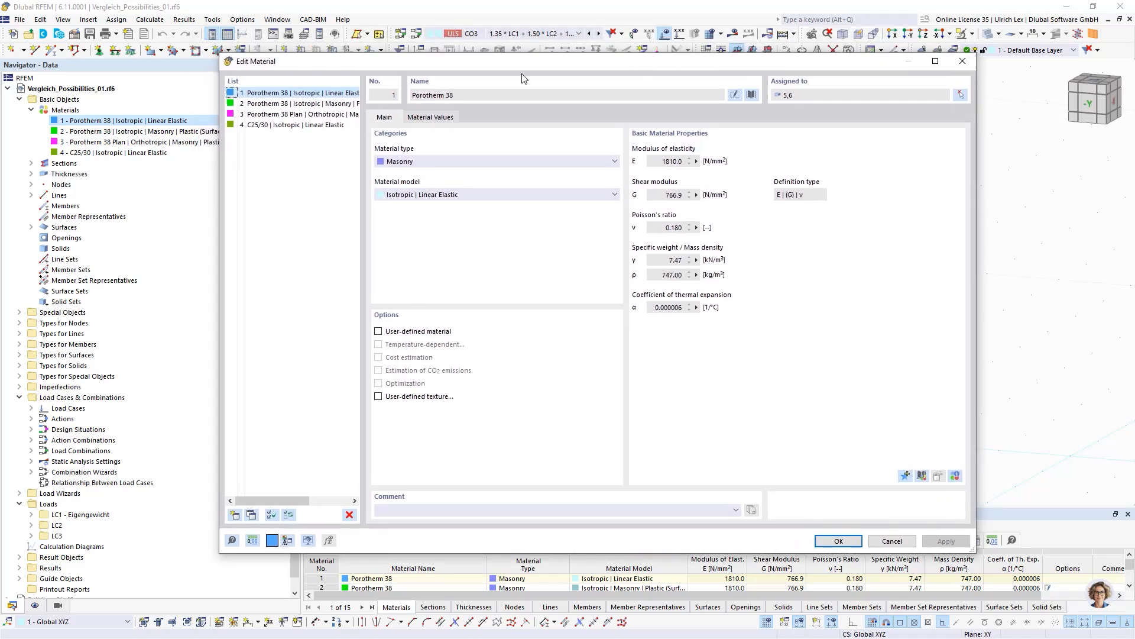
left_click_drag(520, 78, 497, 72)
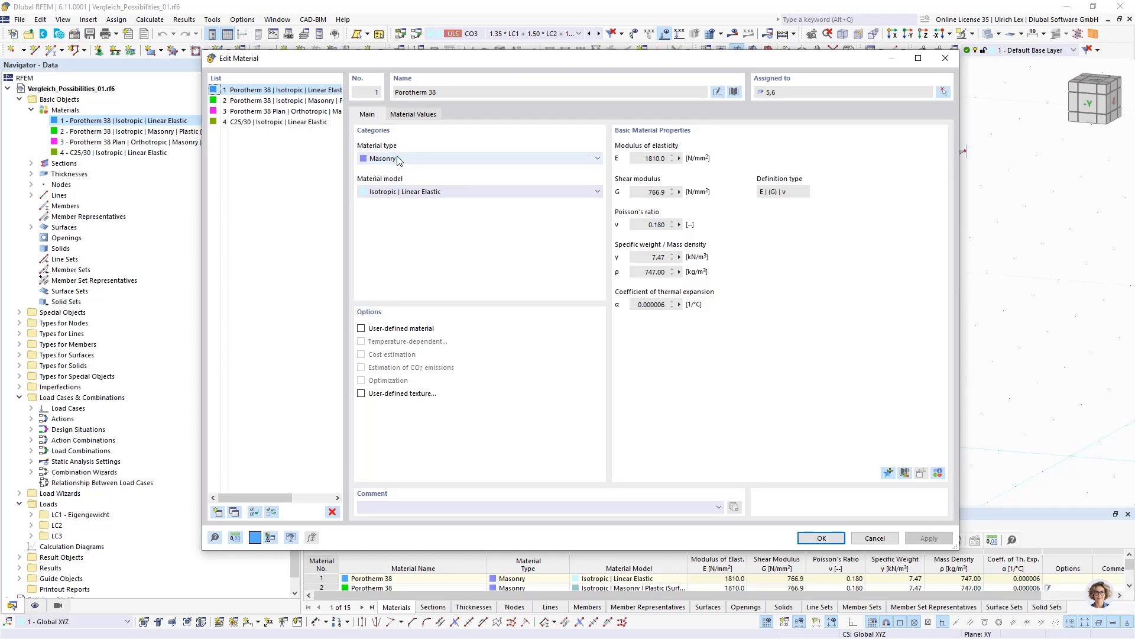
Step: Examine the second Porotherm 38 material's available material models and its Isotropic | Masonry | Plastic (Surfaces) parameters and stress-strain diagram
left_click(316, 101)
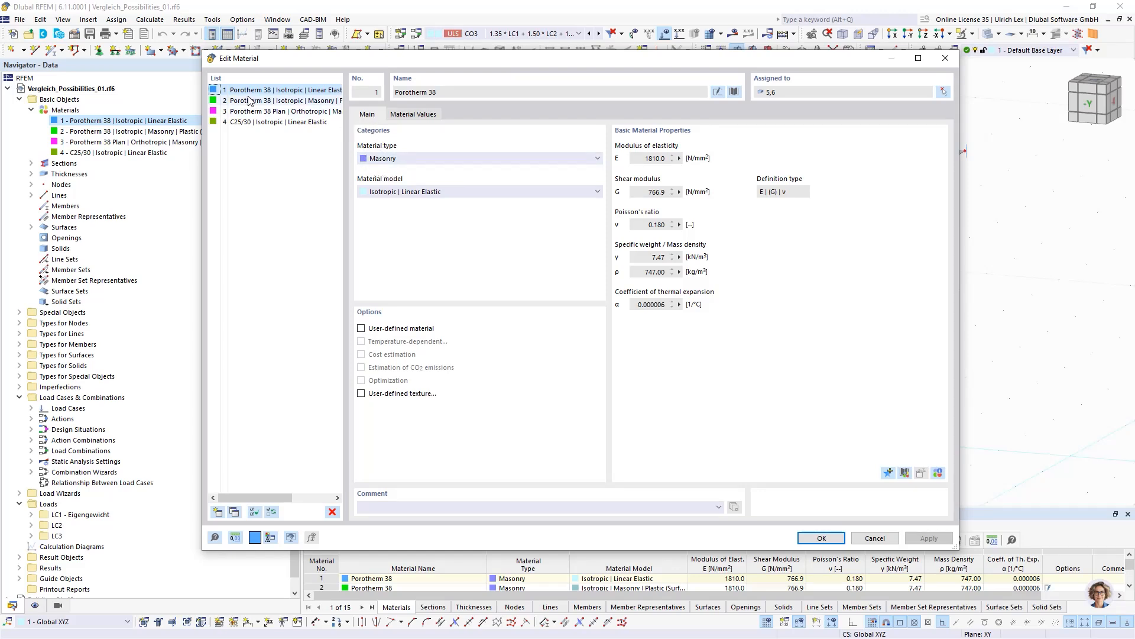
left_click(533, 192)
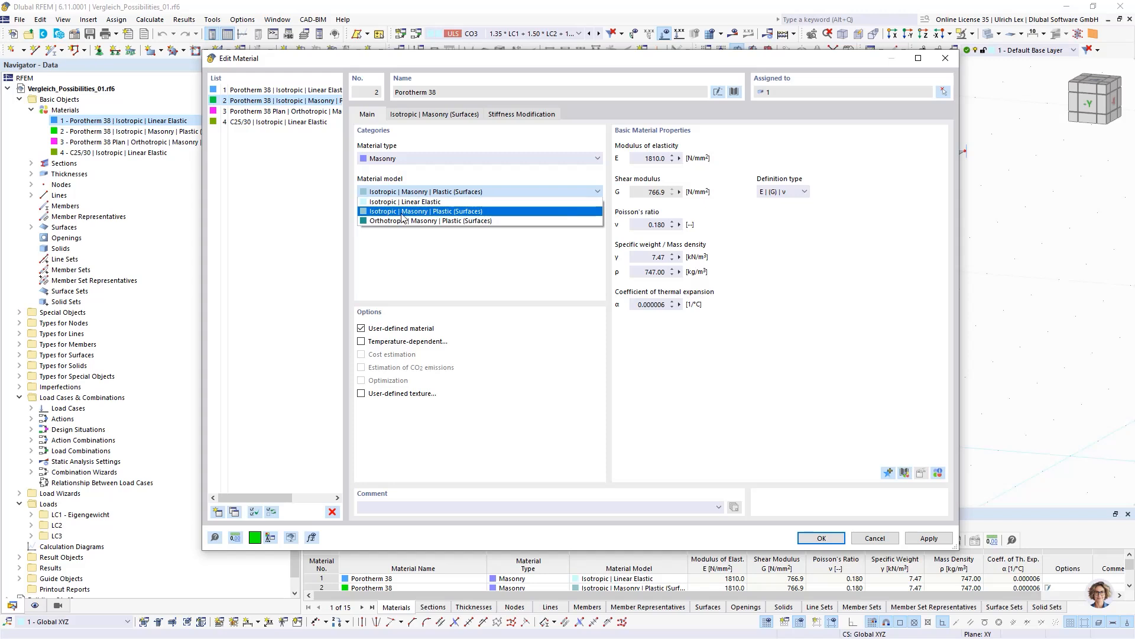
left_click(491, 213)
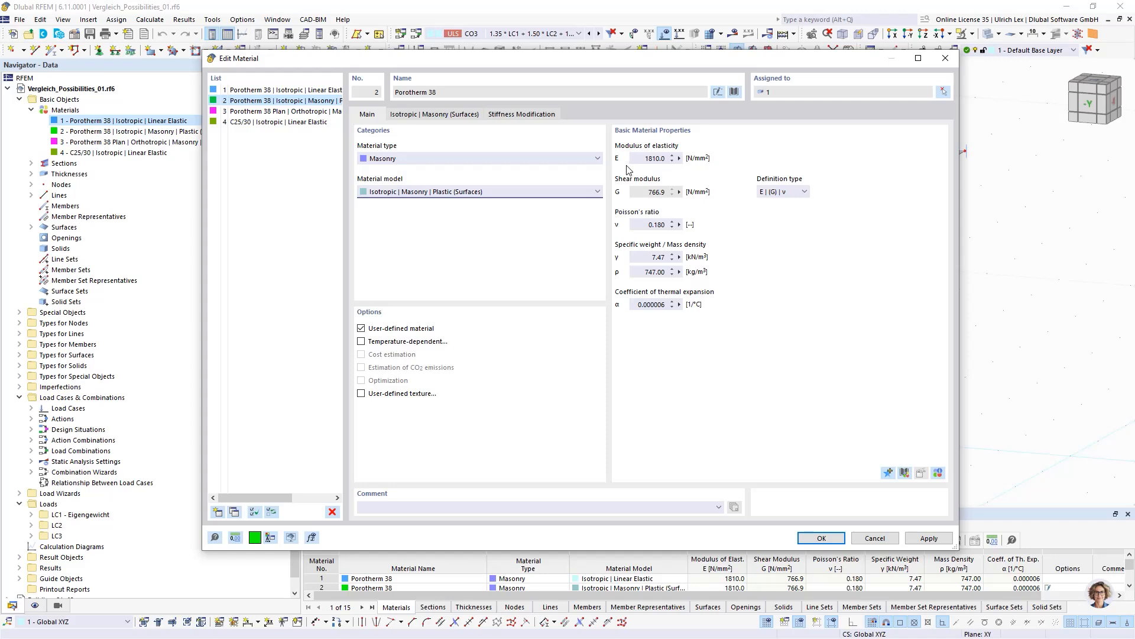
left_click(453, 116)
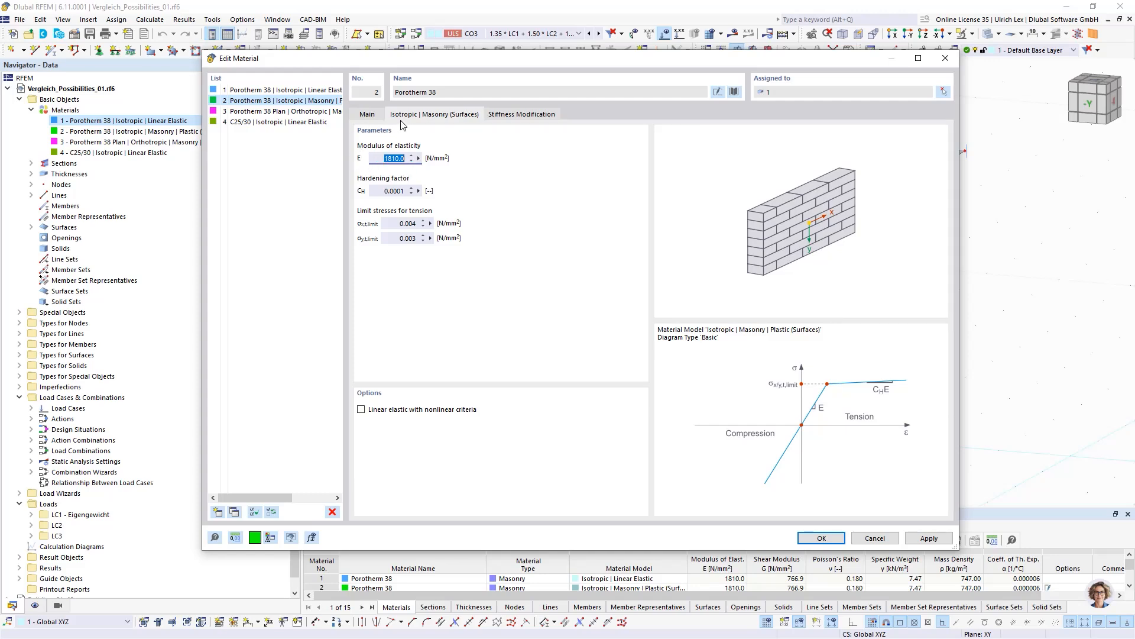
left_click(367, 116)
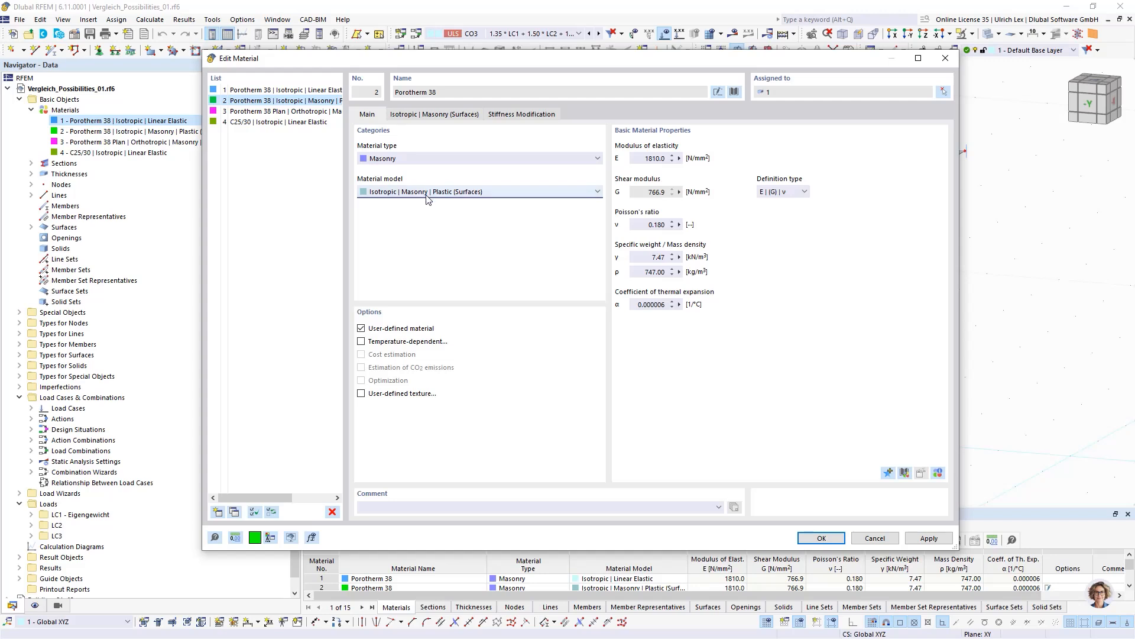
left_click(431, 116)
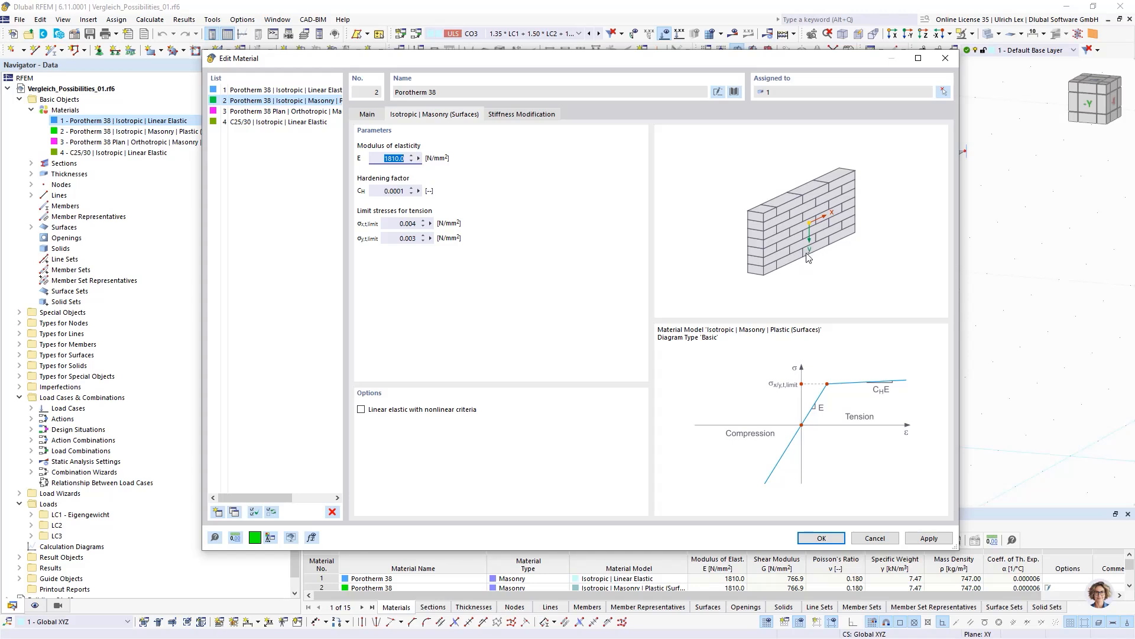
left_click(369, 116)
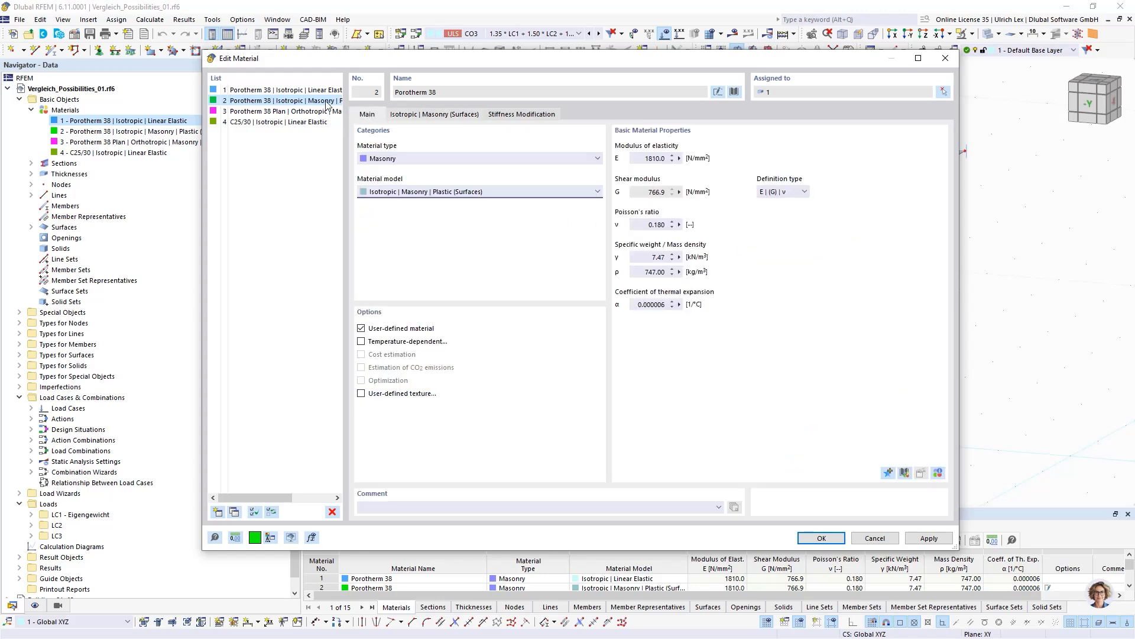
Step: Compare the linear elastic Porotherm 38 material with the plastic isotropic one and inspect the latter's hardening factor and tension limit stresses
left_click(258, 91)
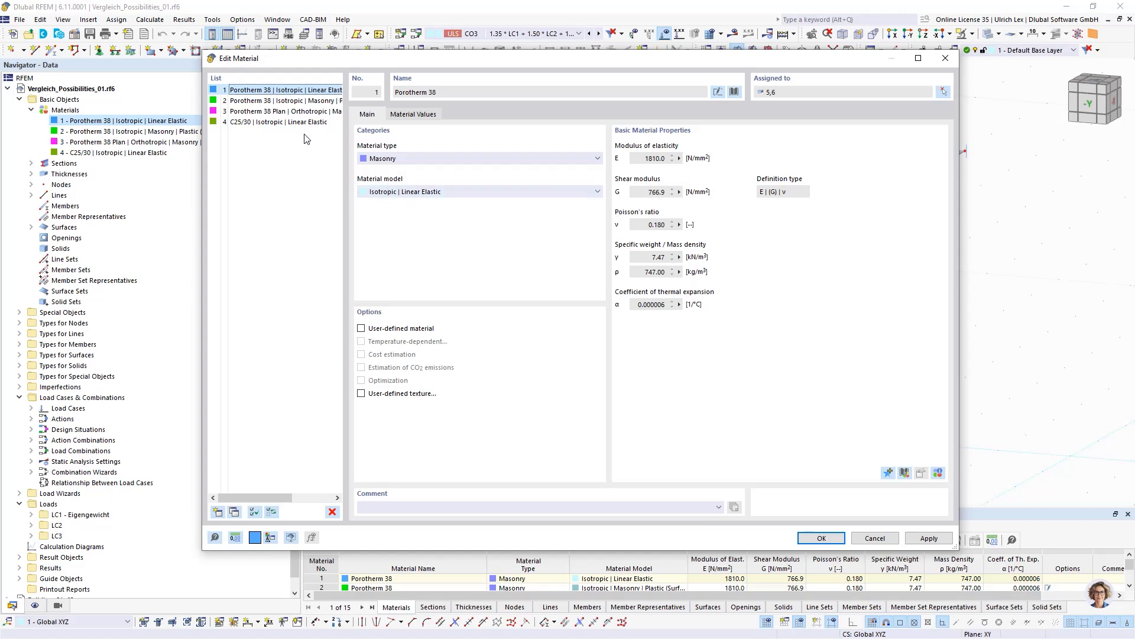
left_click(256, 101)
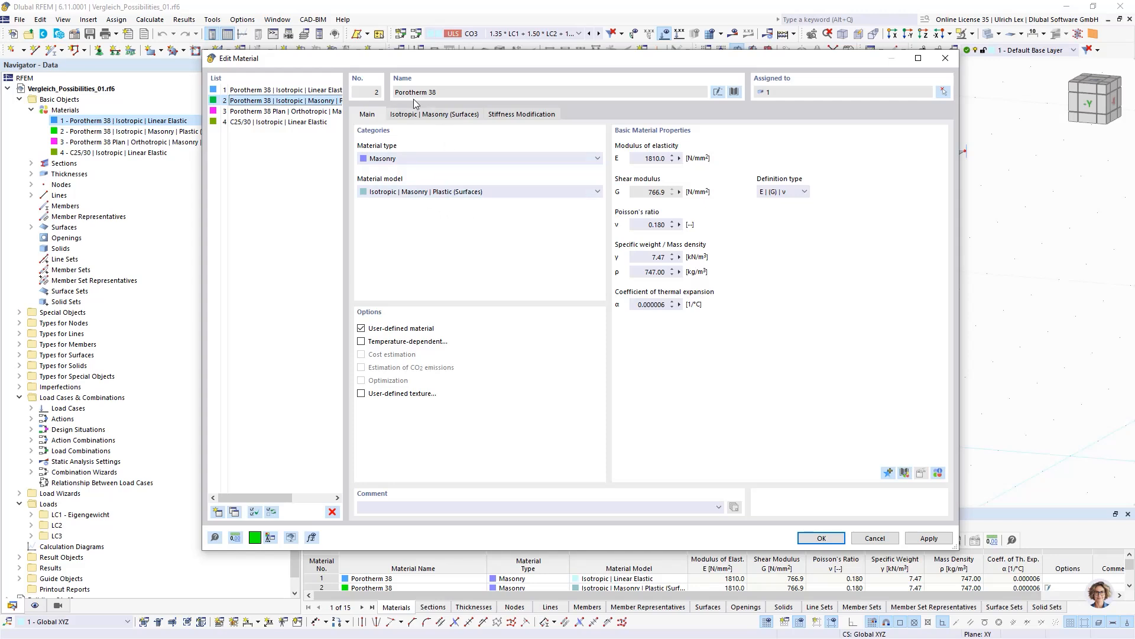
left_click(414, 115)
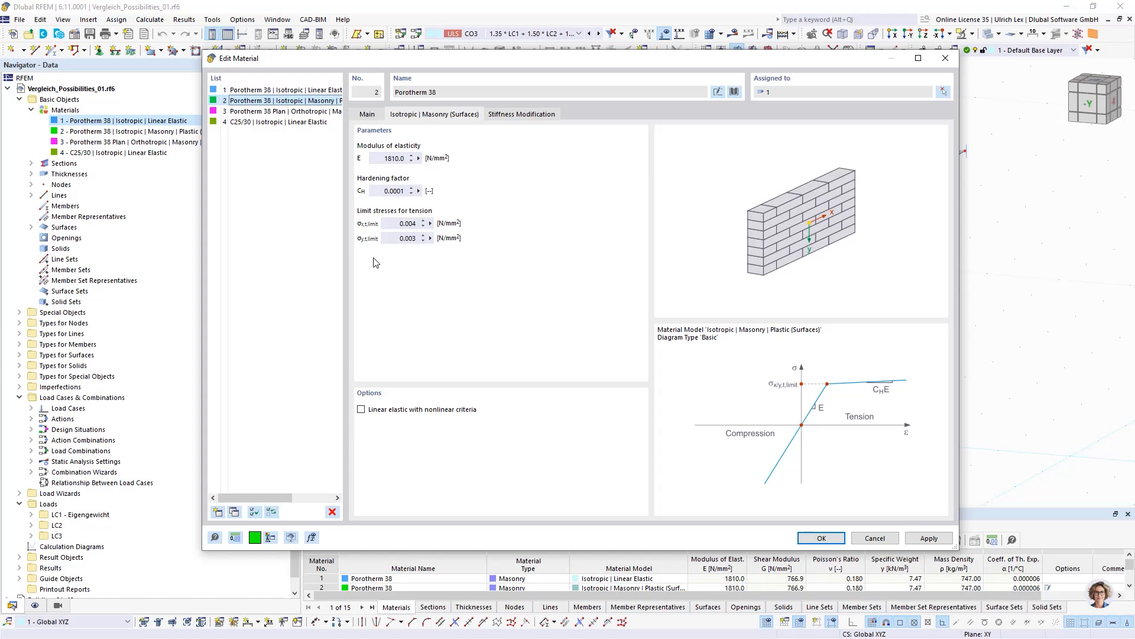
Step: Examine the Porotherm 38 Plan material's model and its full list of Orthotropic | Masonry | Plastic (Surfaces) parameters
left_click(246, 112)
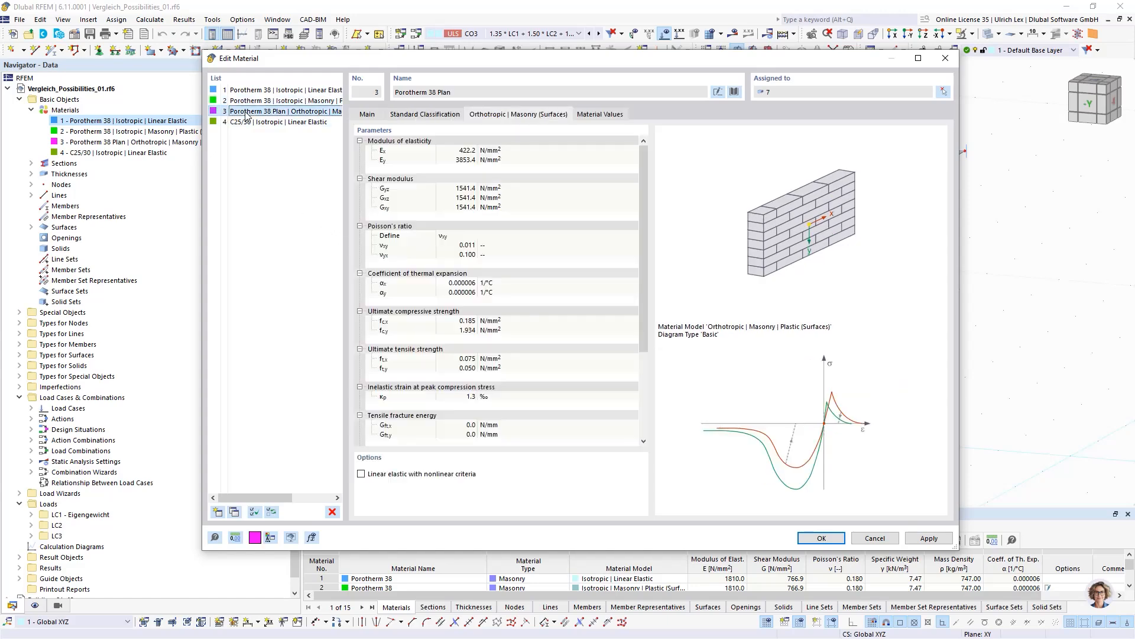
left_click(368, 115)
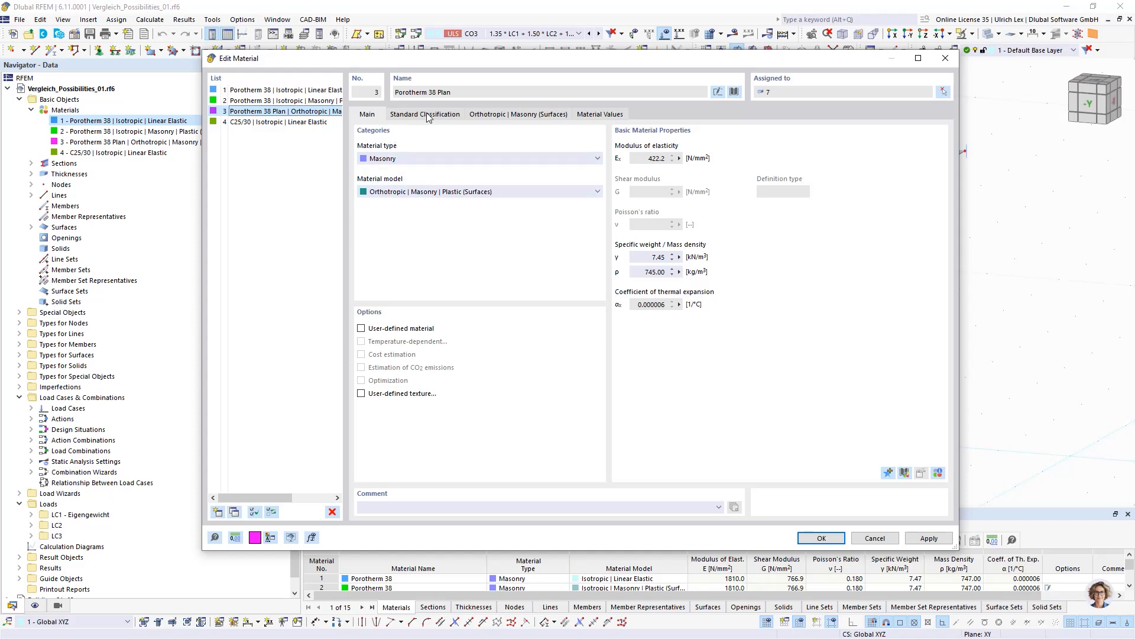
left_click(505, 115)
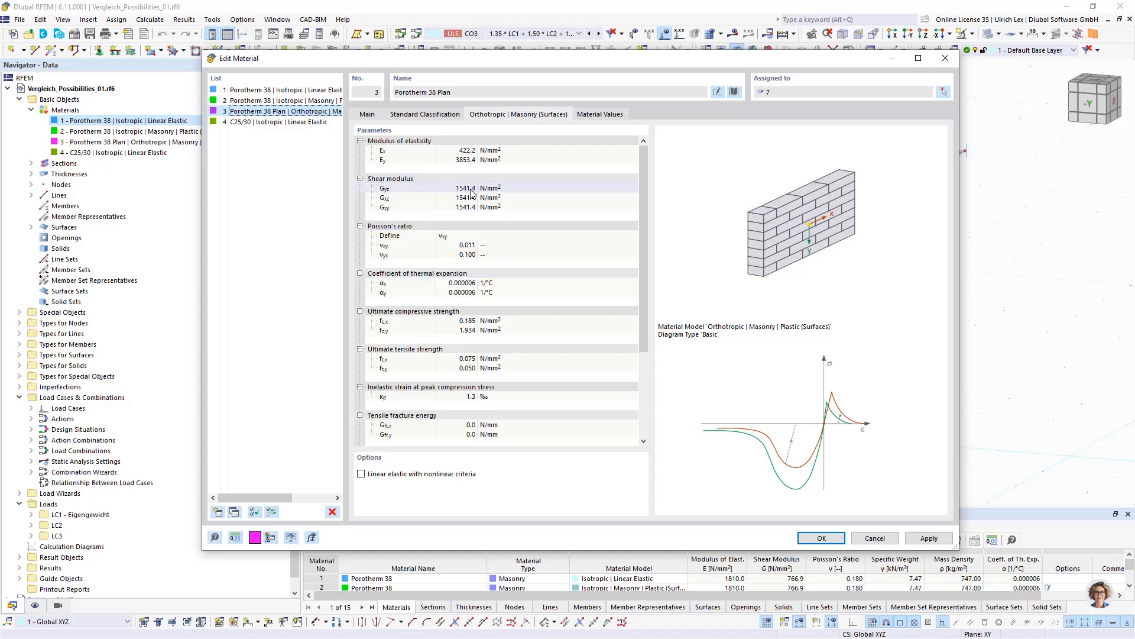
left_click_drag(645, 207, 640, 250)
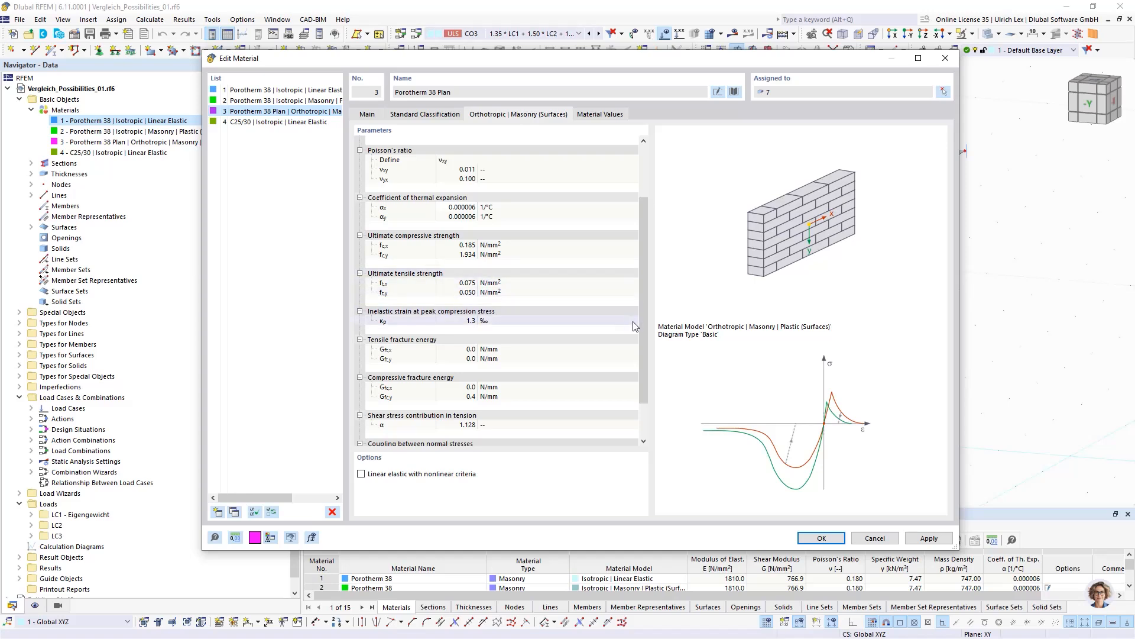
left_click_drag(640, 326, 641, 321)
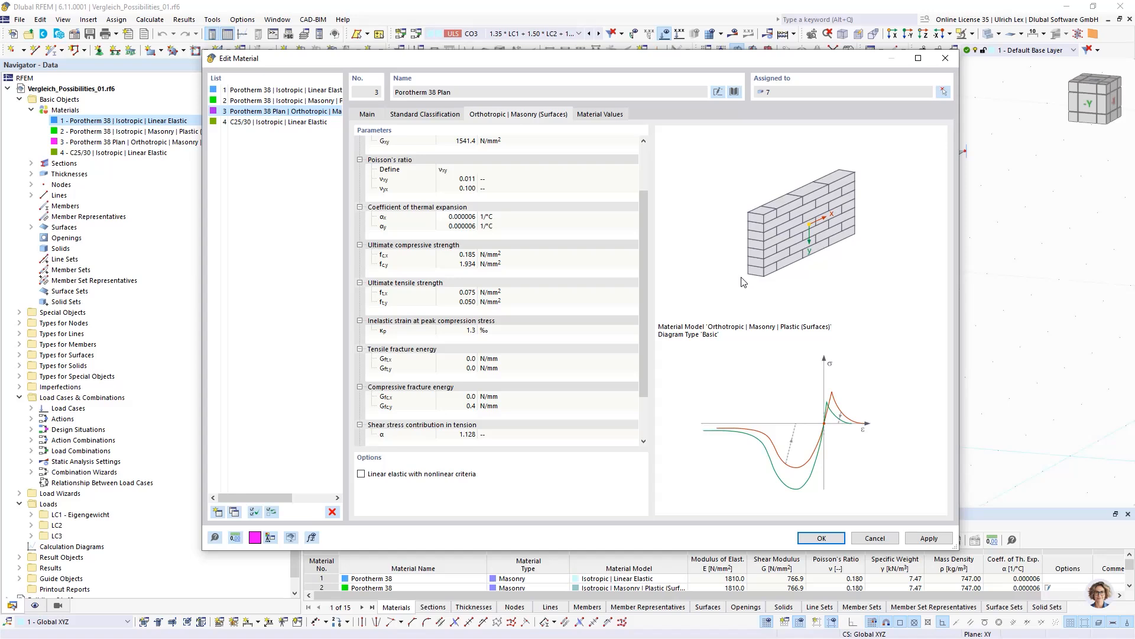
Step: Recheck the main data of the linear elastic Porotherm 38 material and close the material editor without saving
left_click(251, 92)
left_click(364, 116)
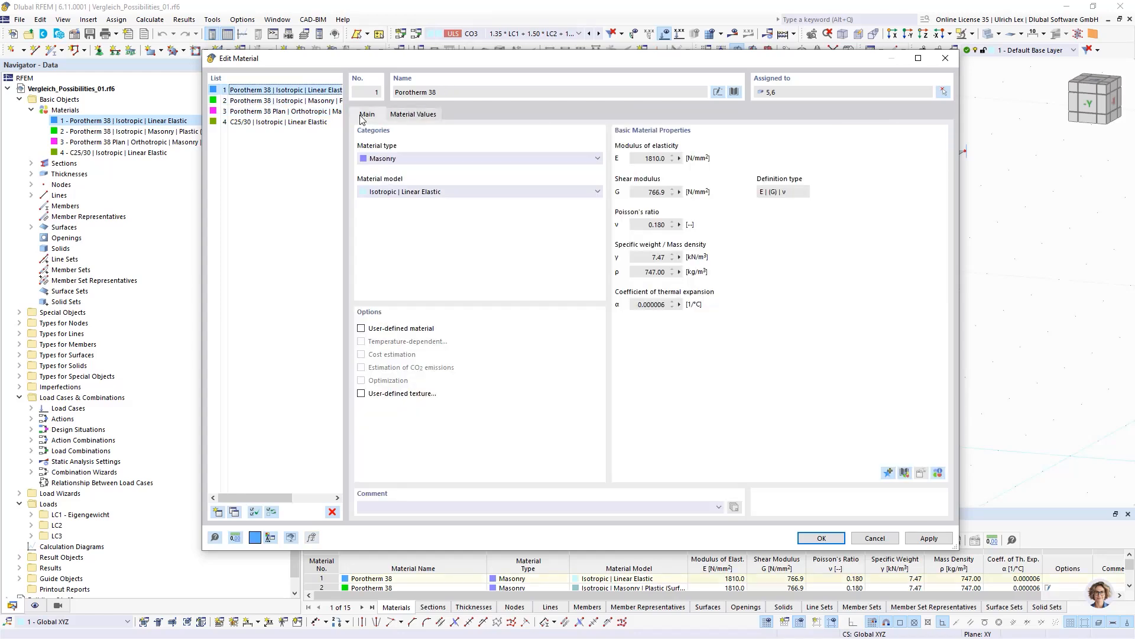
left_click(894, 540)
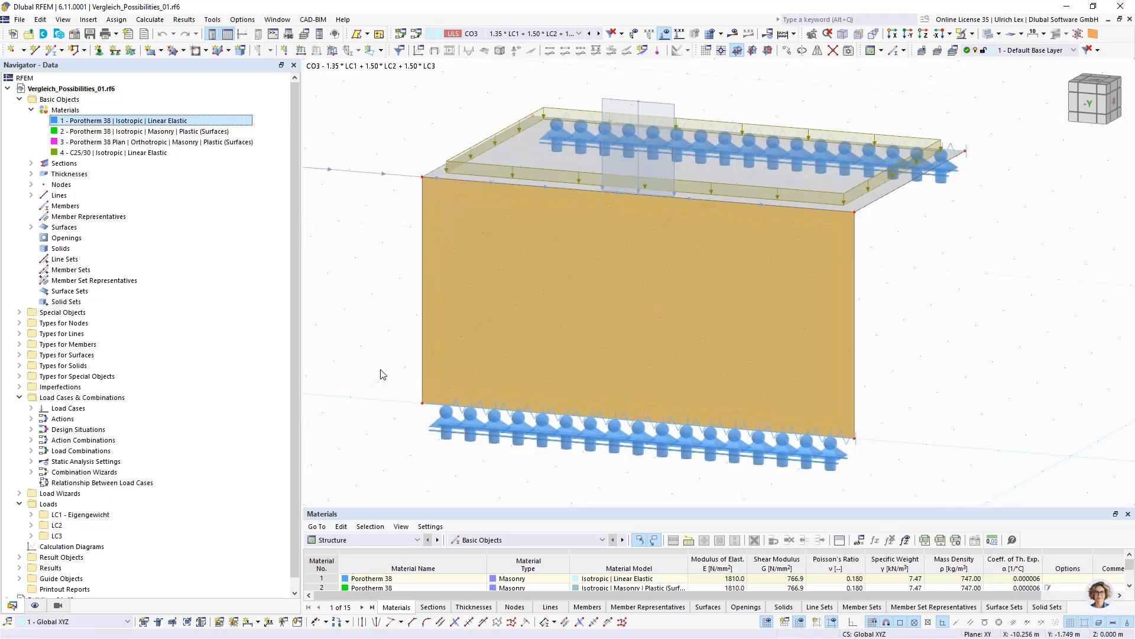
Step: Open the Wall - Shear-Free thickness, examine its available thickness types and properties, and close it without saving
left_click(30, 173)
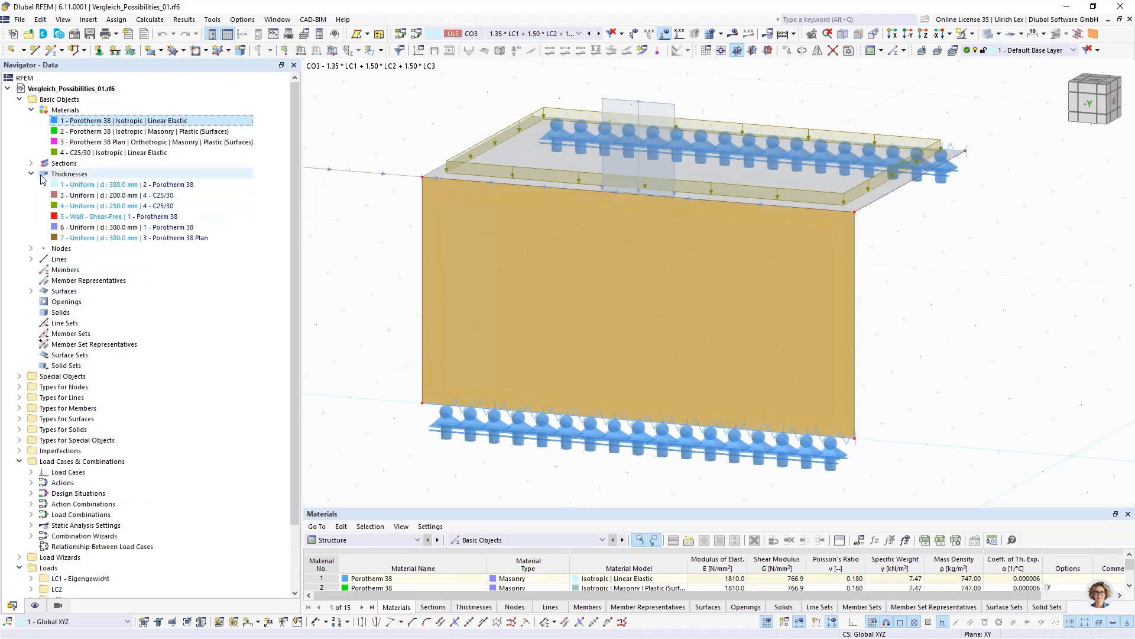
left_click(76, 220)
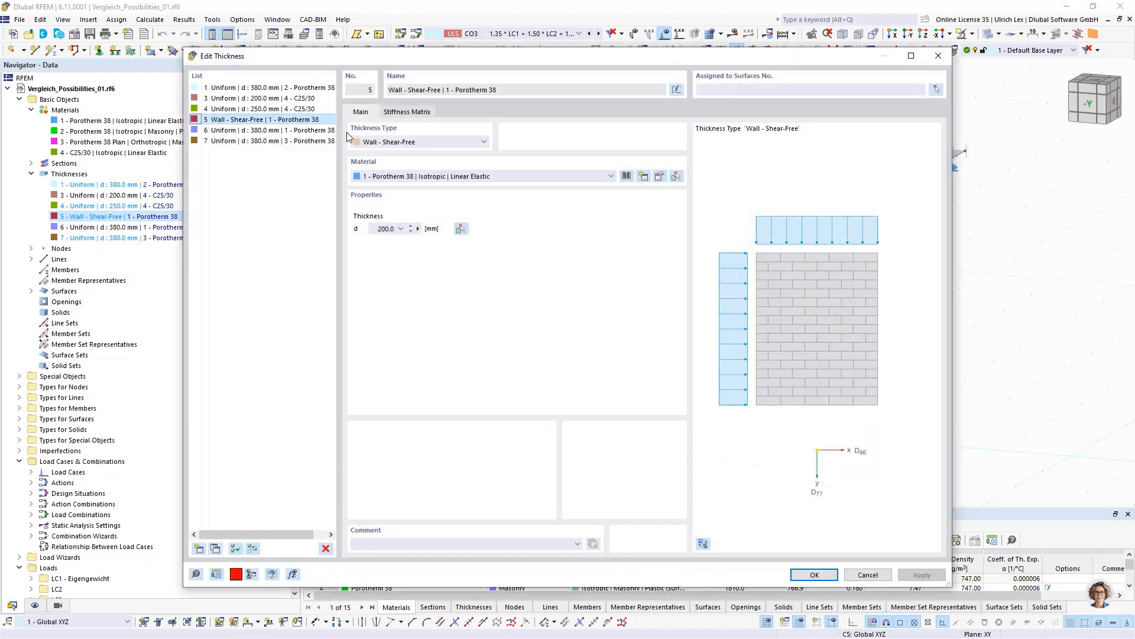
left_click(400, 144)
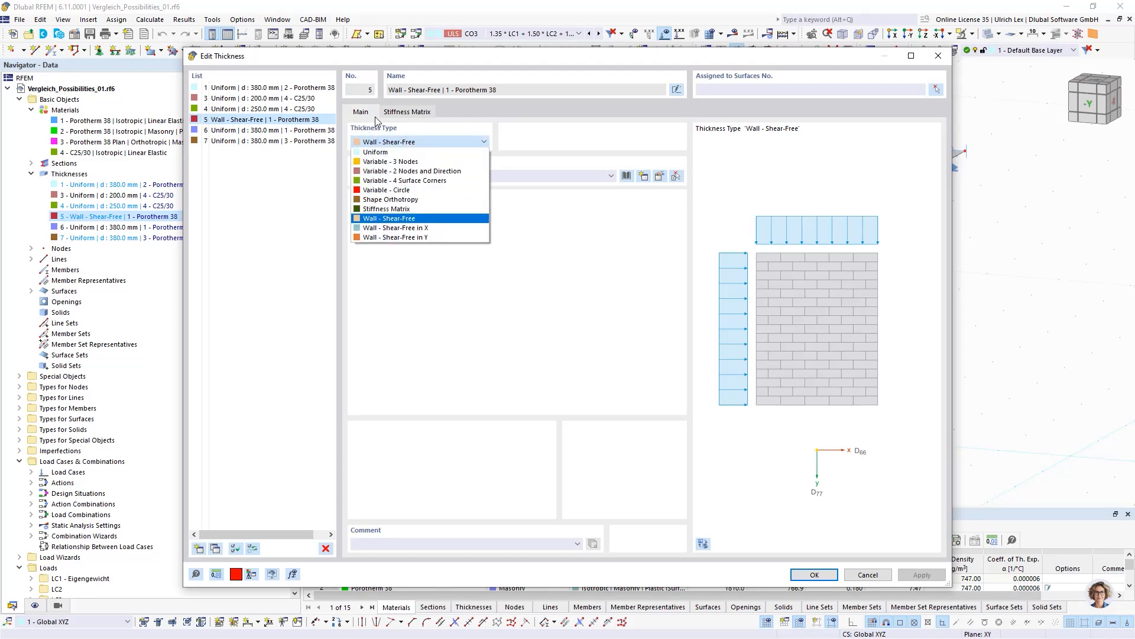
left_click(395, 220)
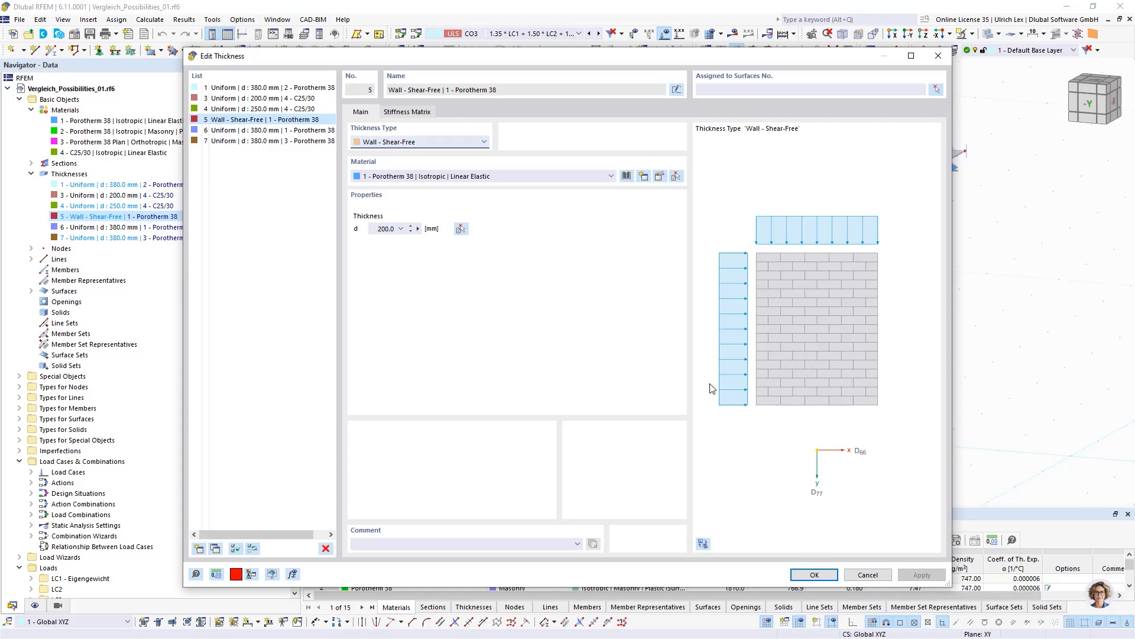
left_click(867, 575)
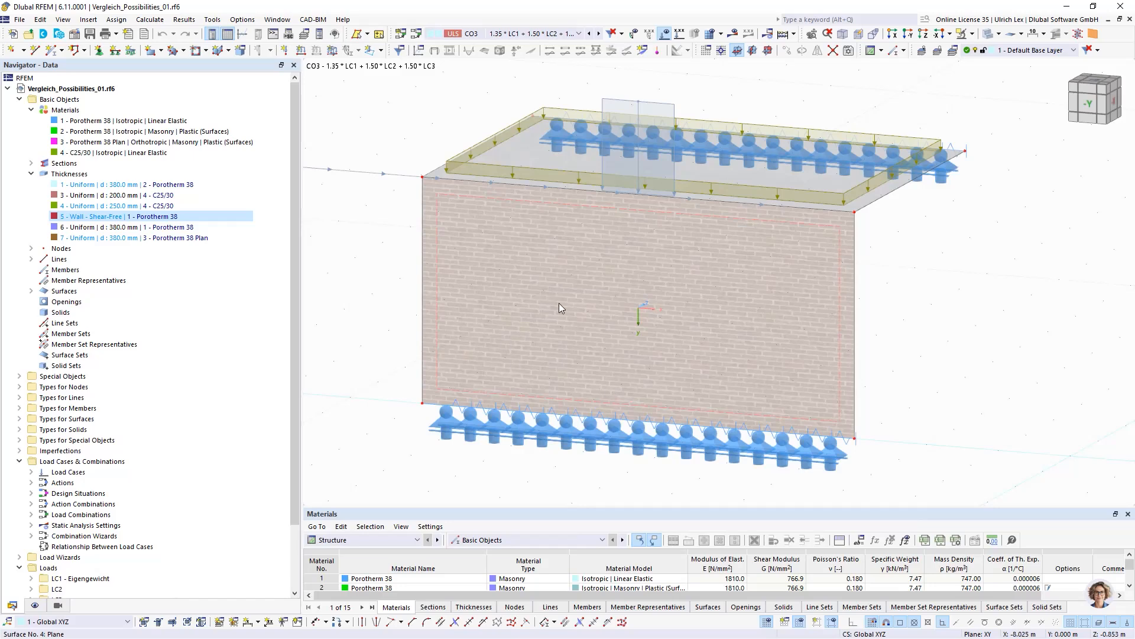
Step: Select the whole wall-and-slab model with its supports and loads, and set up a copy displaced 10 m in X
middle_click_drag(911, 385, 843, 387, "ctrl")
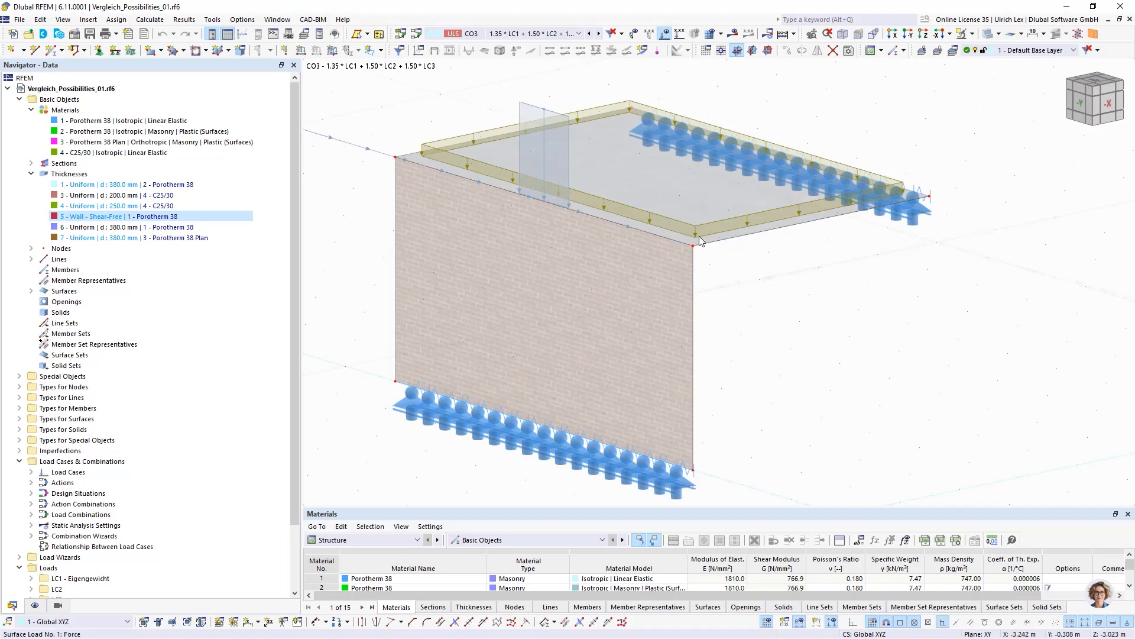
scroll(374, 272, "down", 2)
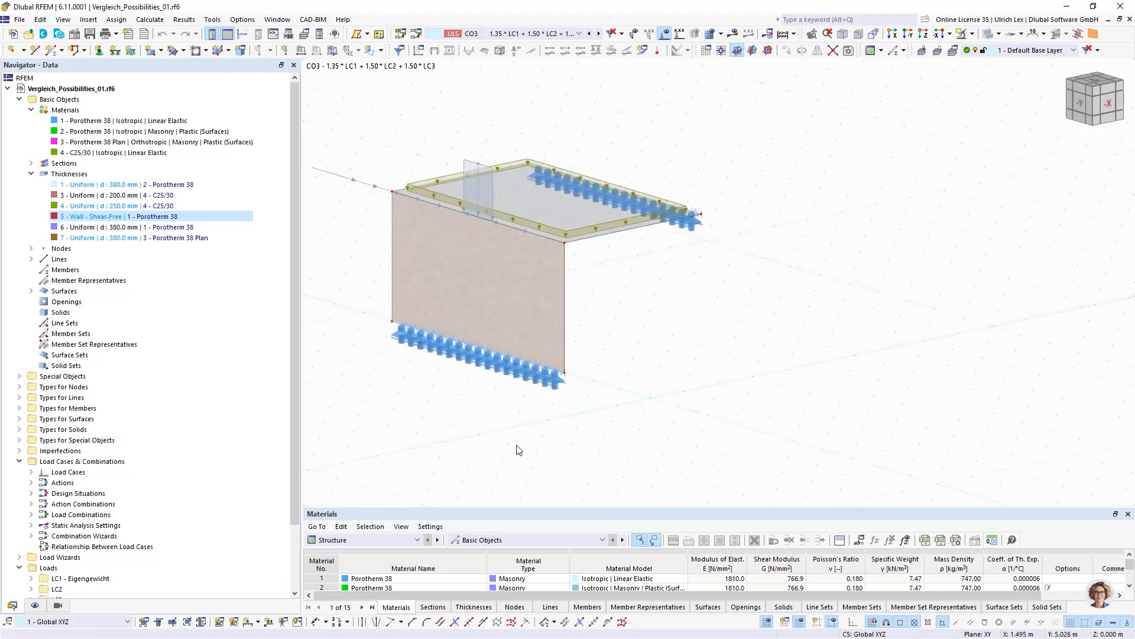
middle_click_drag(442, 436, 649, 477, "shift")
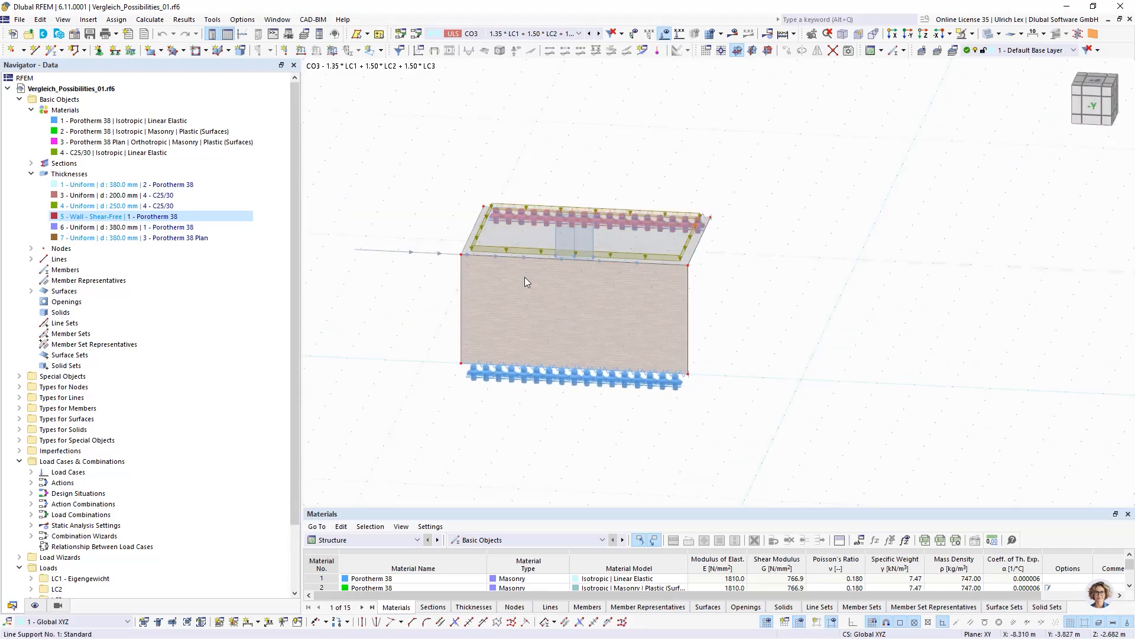
scroll(555, 361, "up", 1)
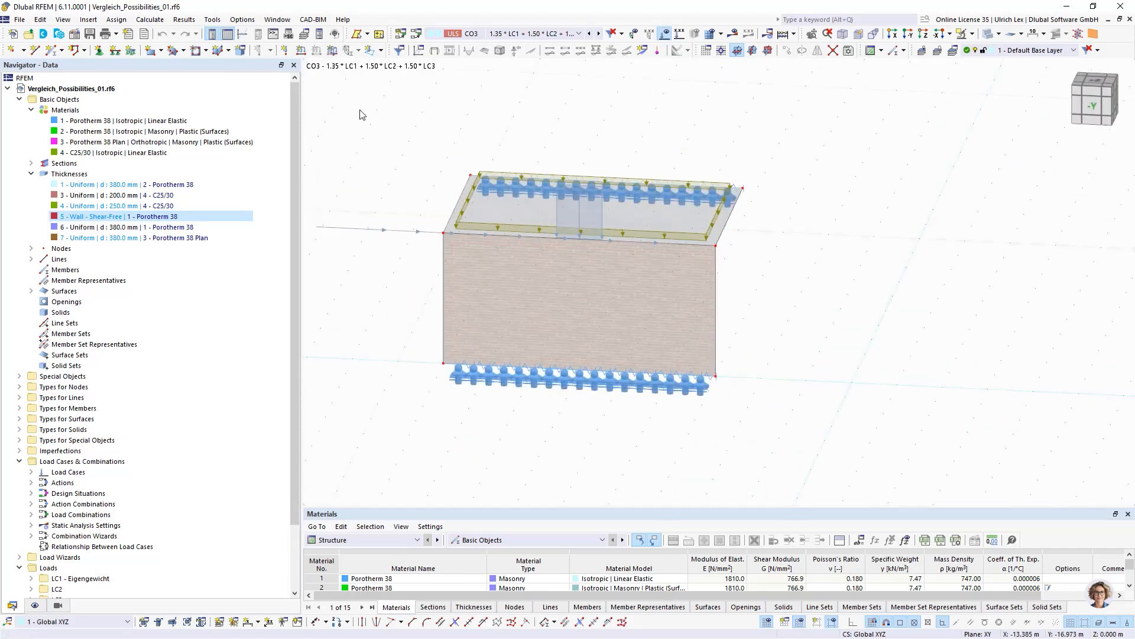
left_click_drag(360, 109, 789, 444)
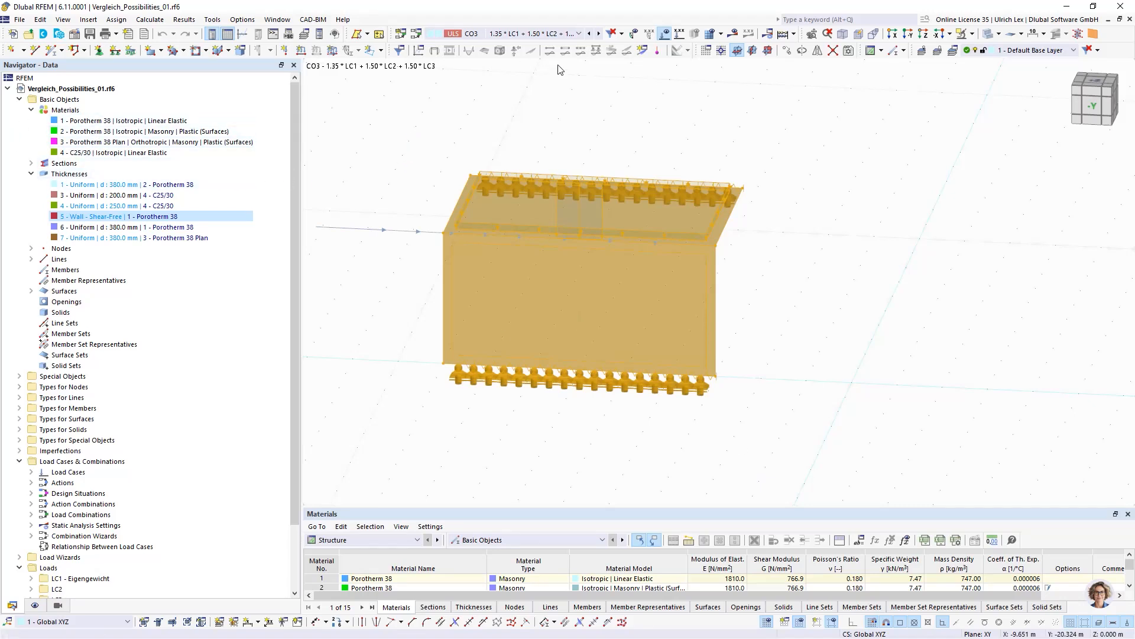
left_click(787, 53)
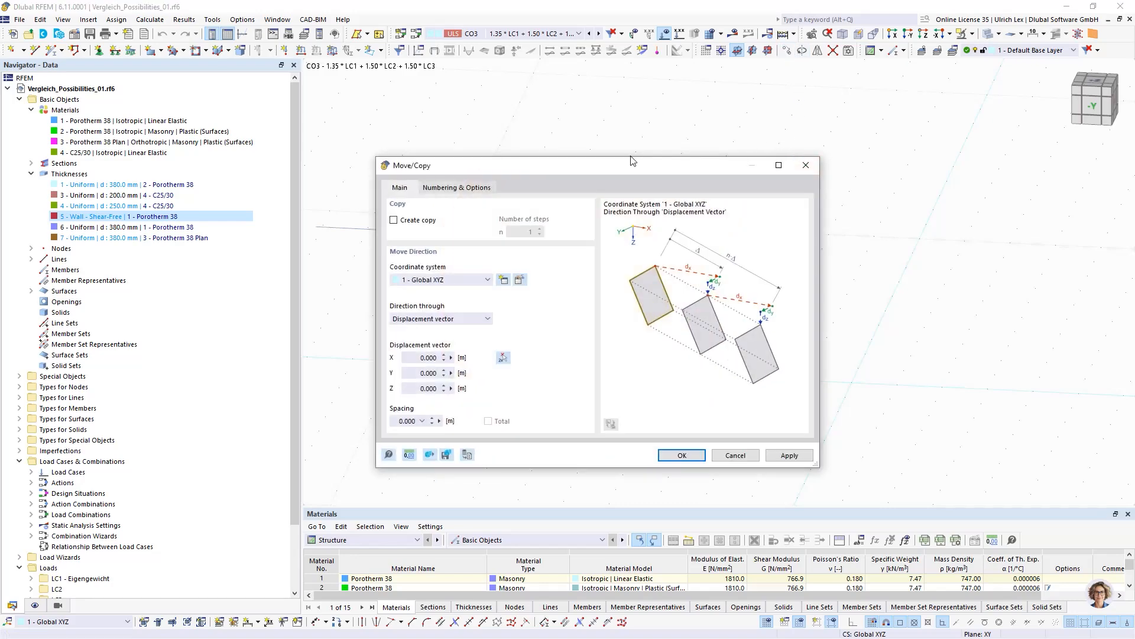
left_click(394, 220)
left_click(503, 357)
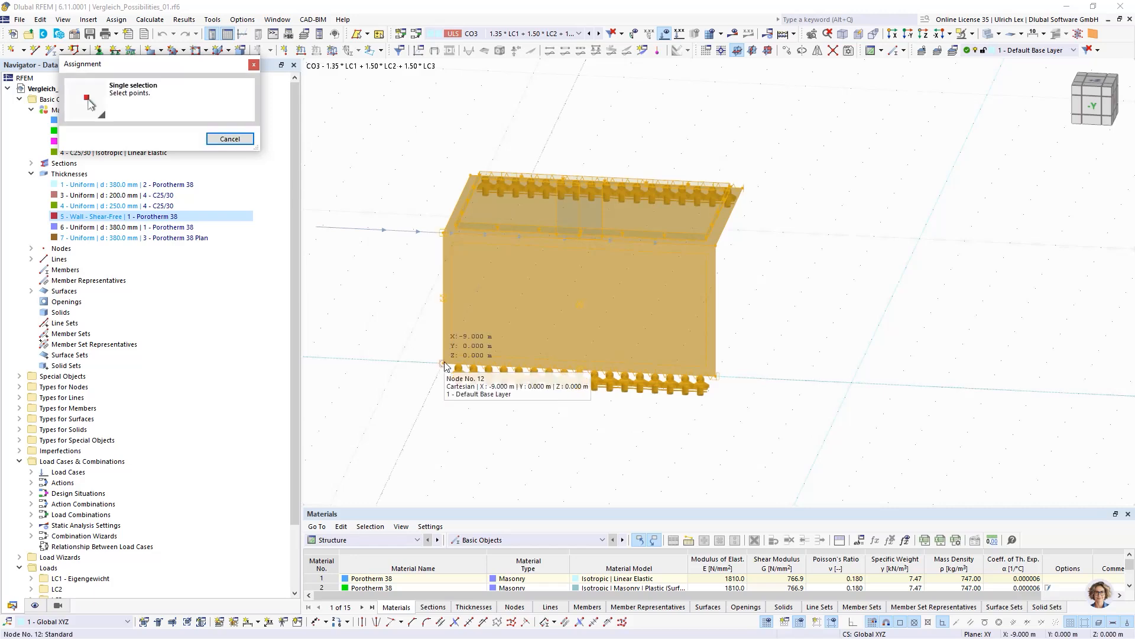
left_click(444, 362)
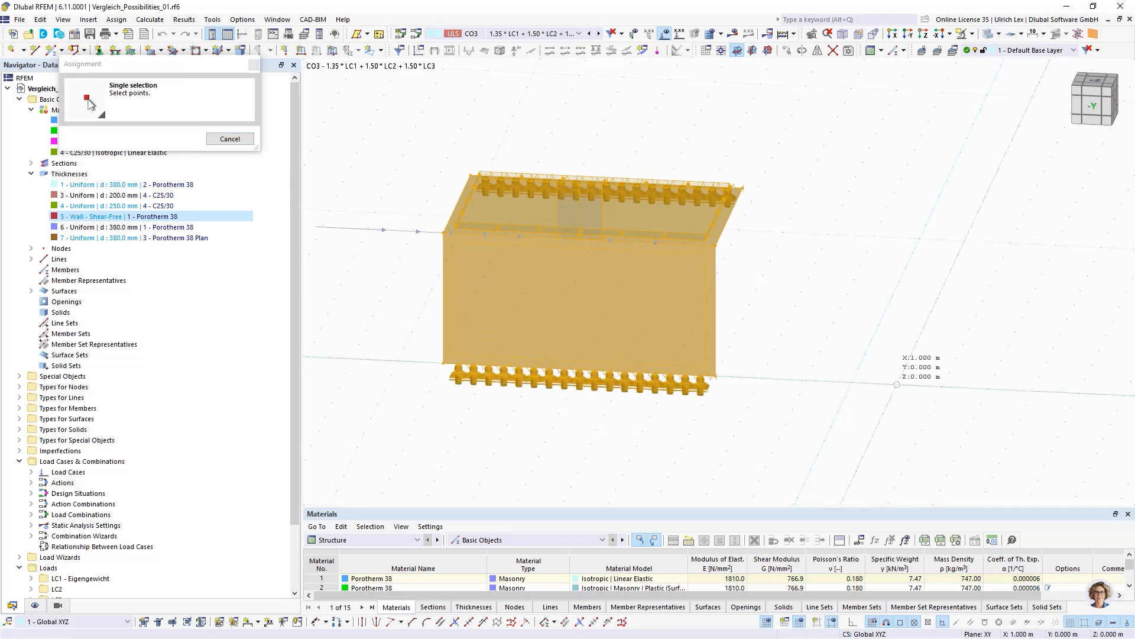
left_click(897, 385)
Step: Include the loading in the copy and create three copies of the wall-and-slab model at 10 m spacing
left_click(406, 198)
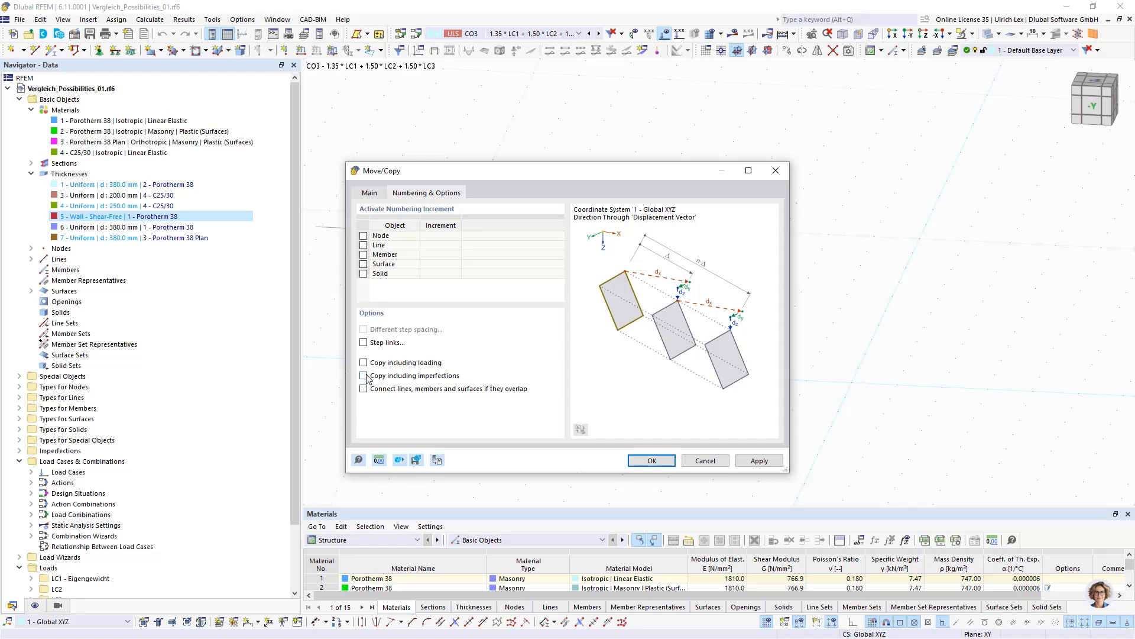
left_click(369, 192)
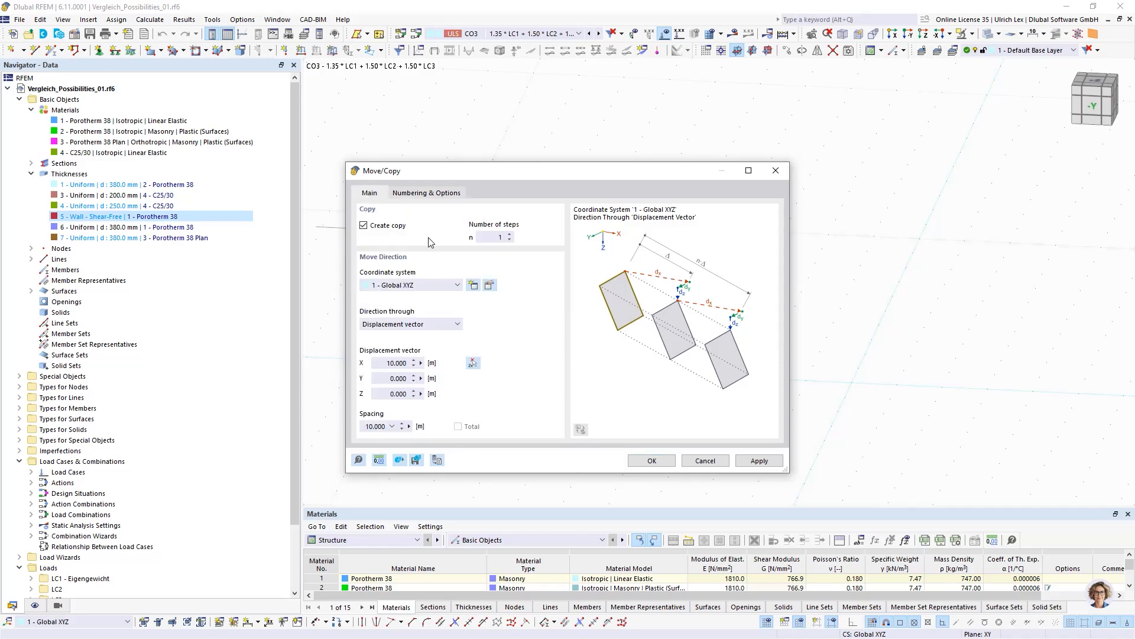
left_click(509, 235)
left_click(510, 239)
left_click(659, 463)
scroll(419, 288, "down", 2)
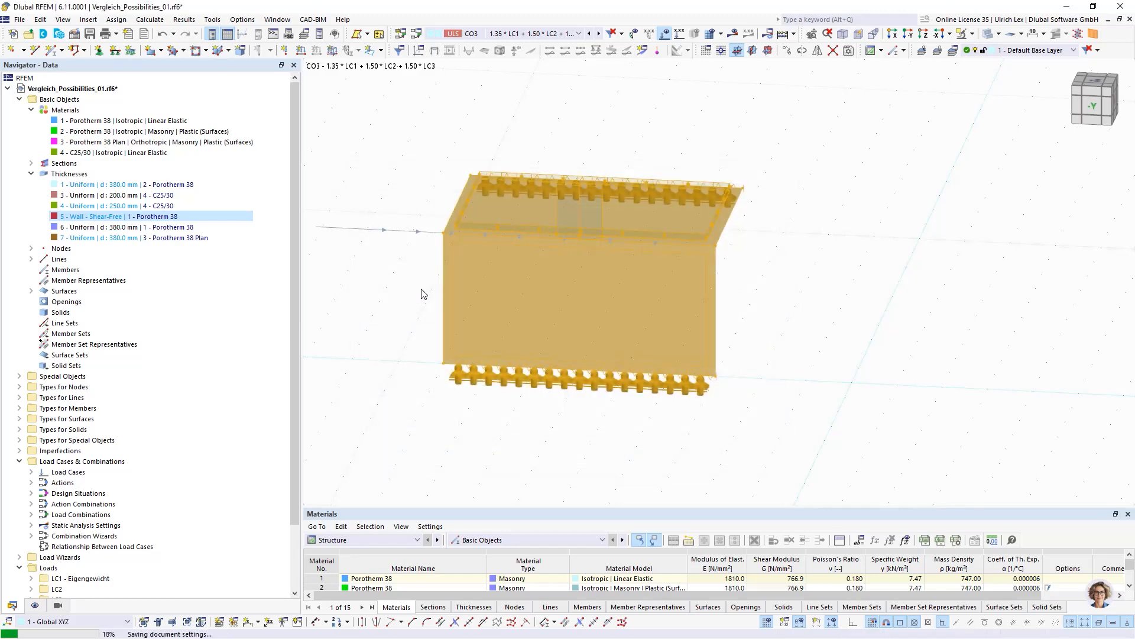
scroll(421, 312, "down", 3)
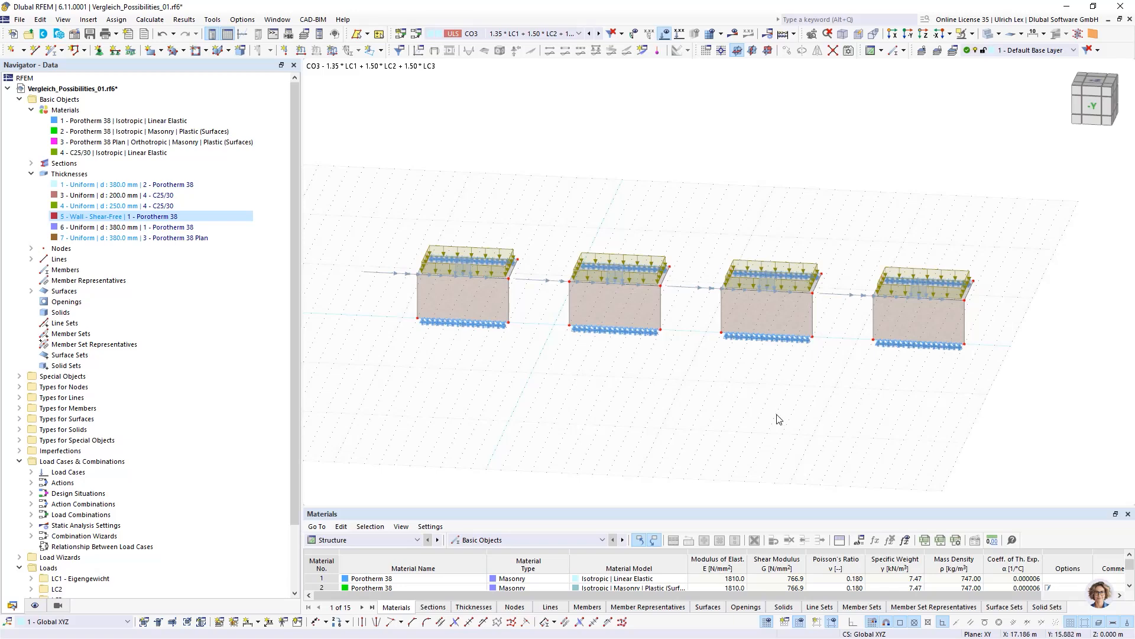
Step: Inspect the first wall and check which surfaces use the linear elastic Porotherm 38 material
middle_click_drag(775, 420, 668, 385, "ctrl")
left_click(449, 290)
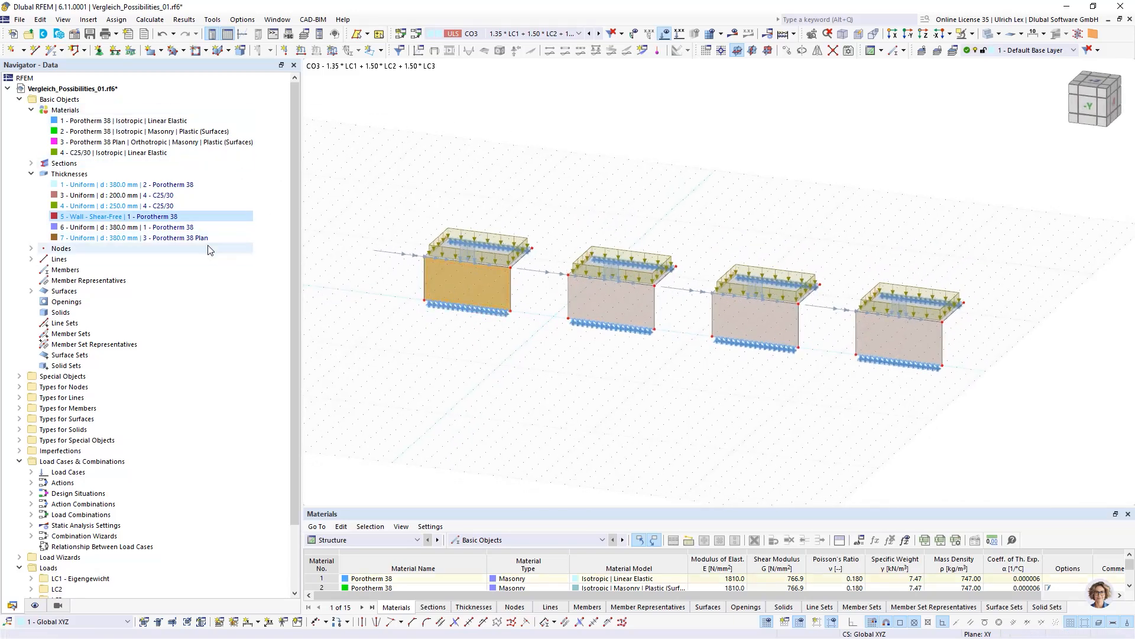
scroll(532, 299, "up", 2)
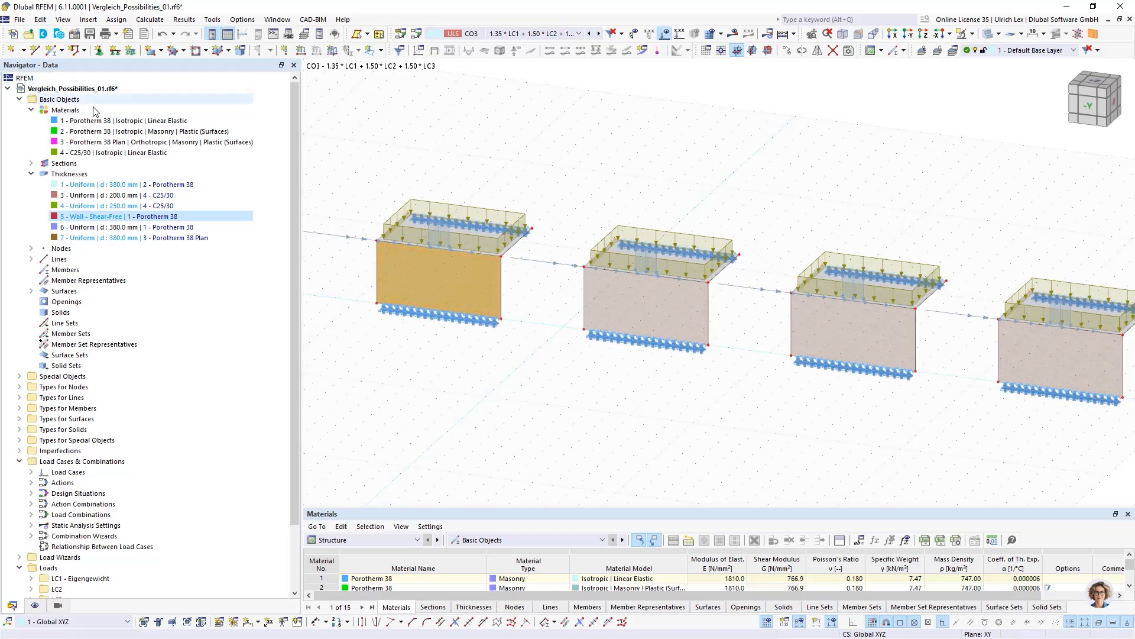
left_click(580, 184)
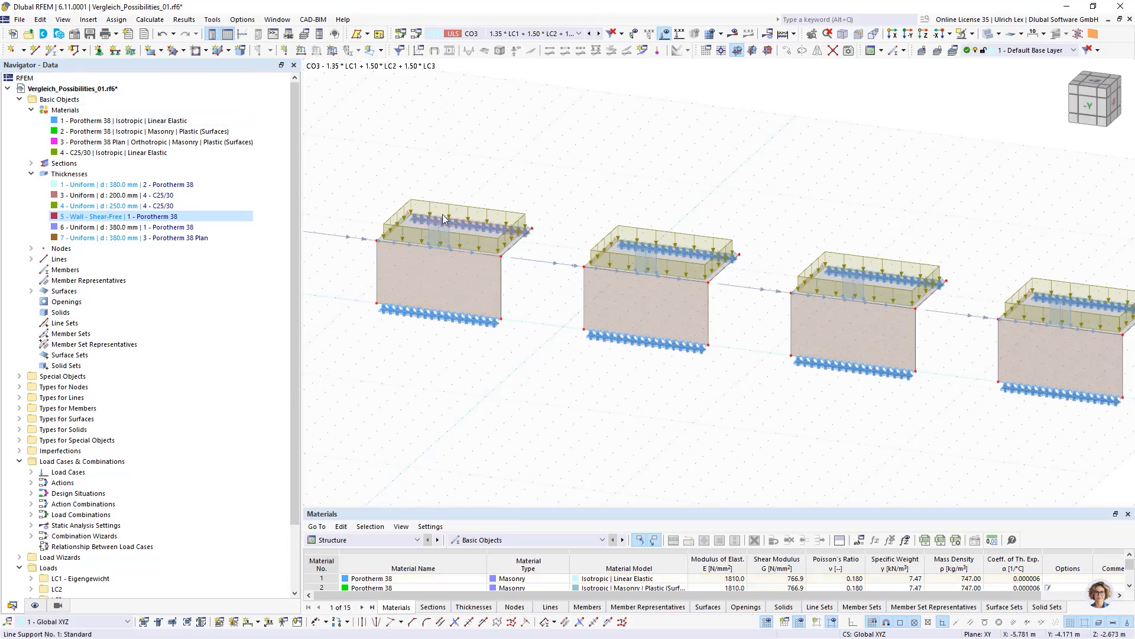
left_click(97, 121)
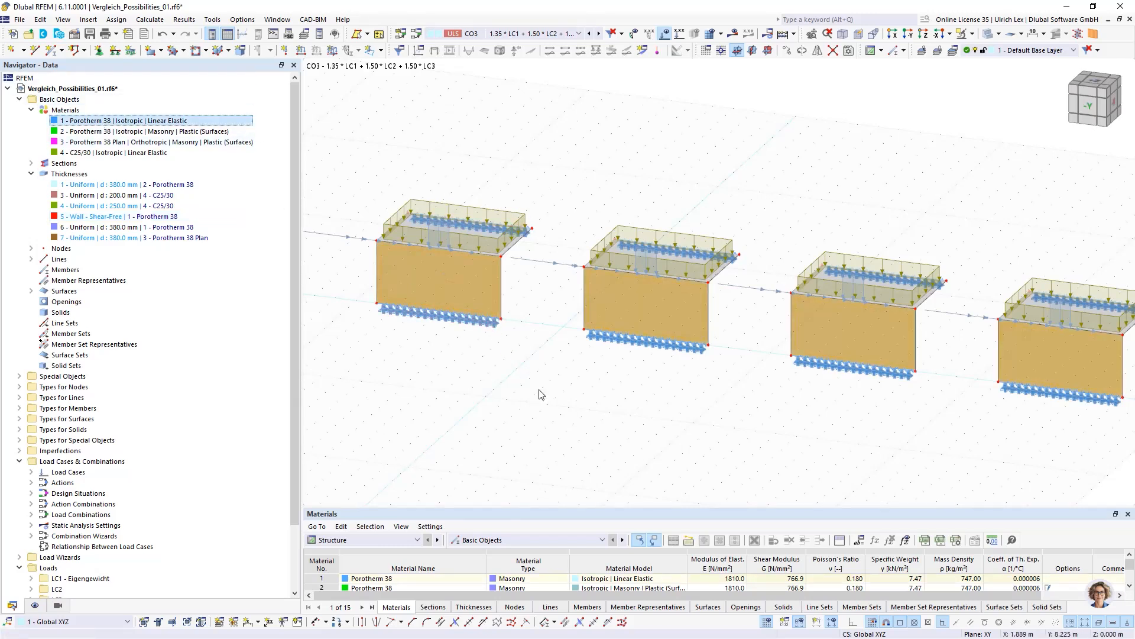
left_click(735, 370)
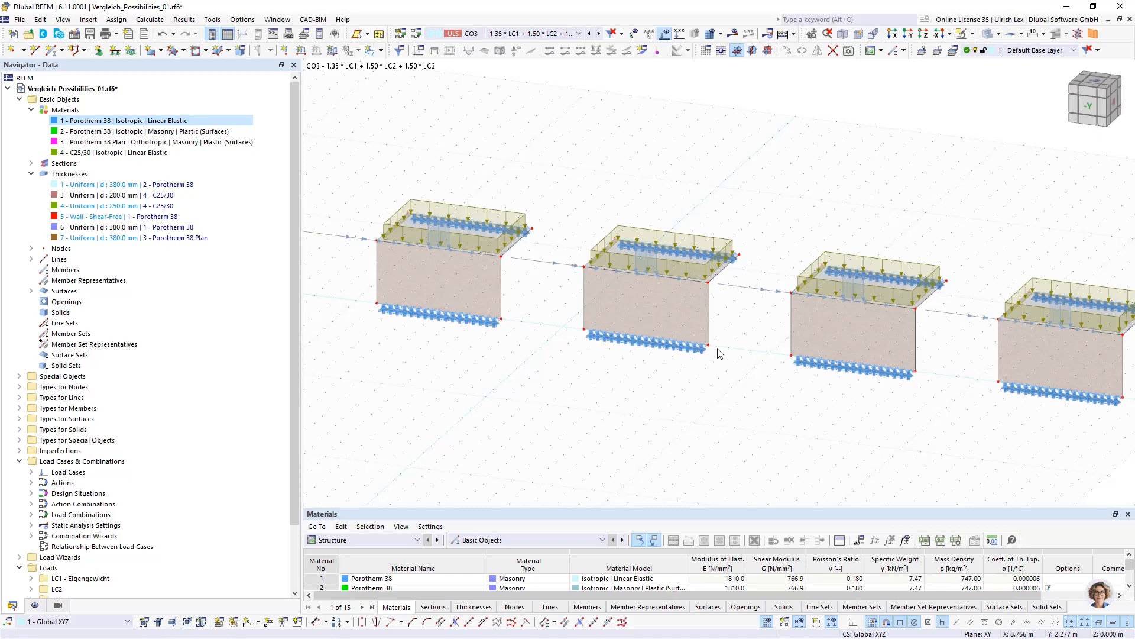
Step: Assign the 380 mm uniform thickness with the plastic isotropic masonry material 2 - Porotherm 38 to the second wall
left_click(695, 322)
double_click(491, 261)
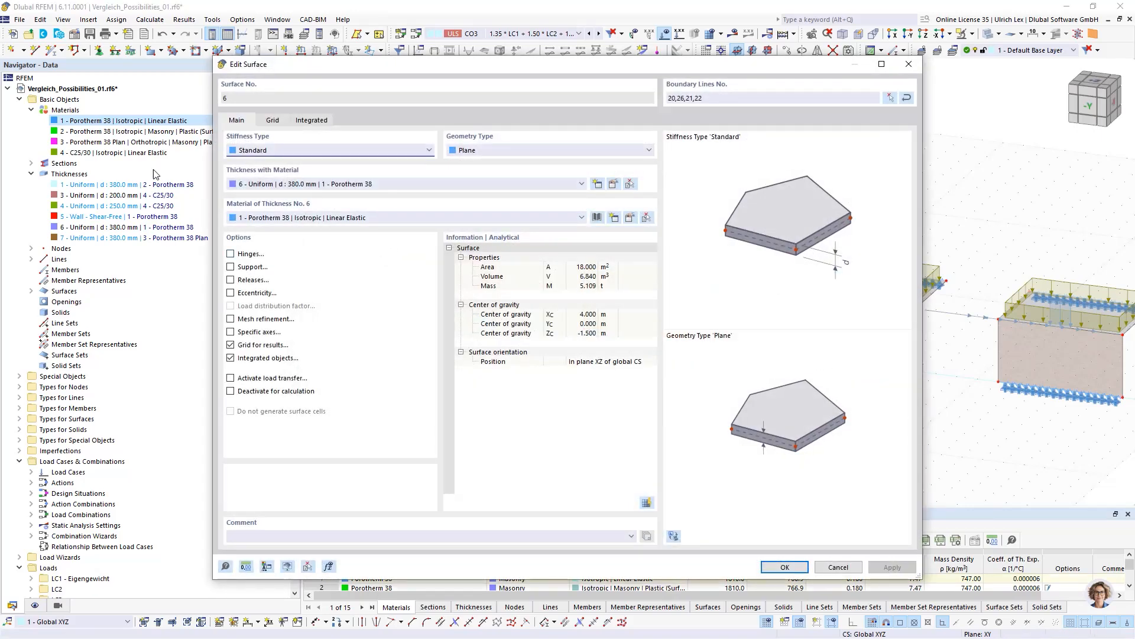
left_click(401, 184)
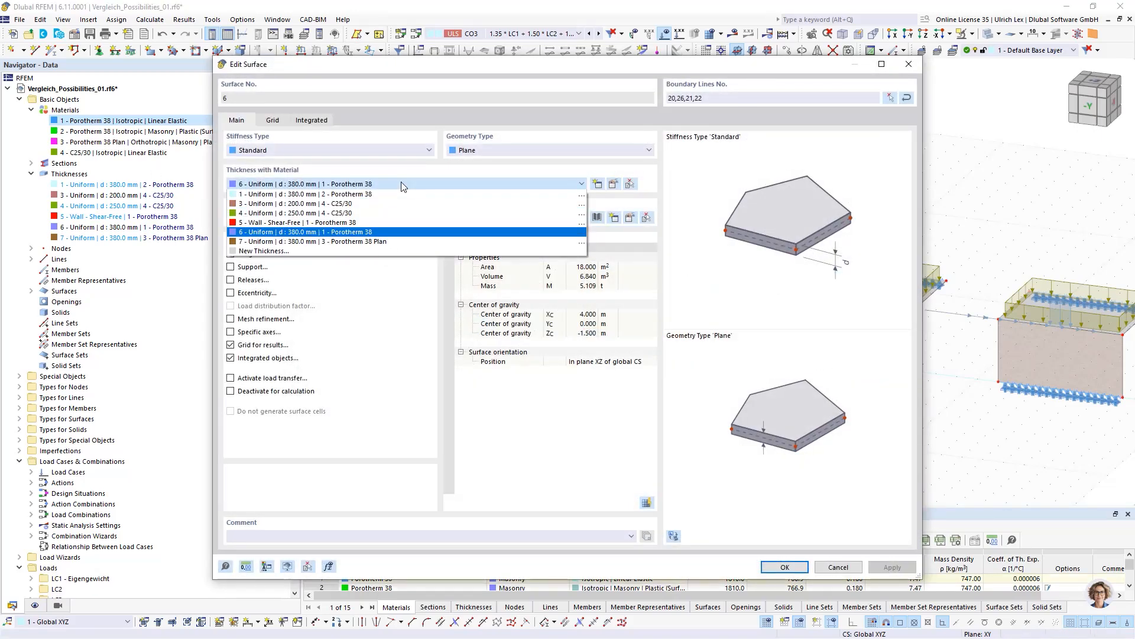
left_click(397, 183)
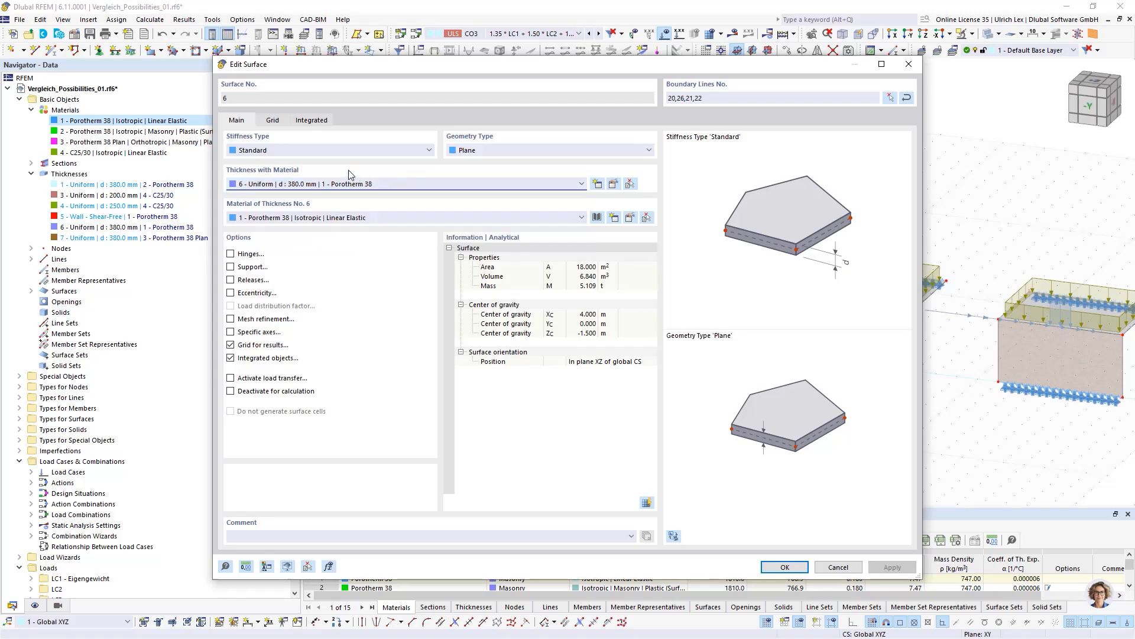
left_click(408, 184)
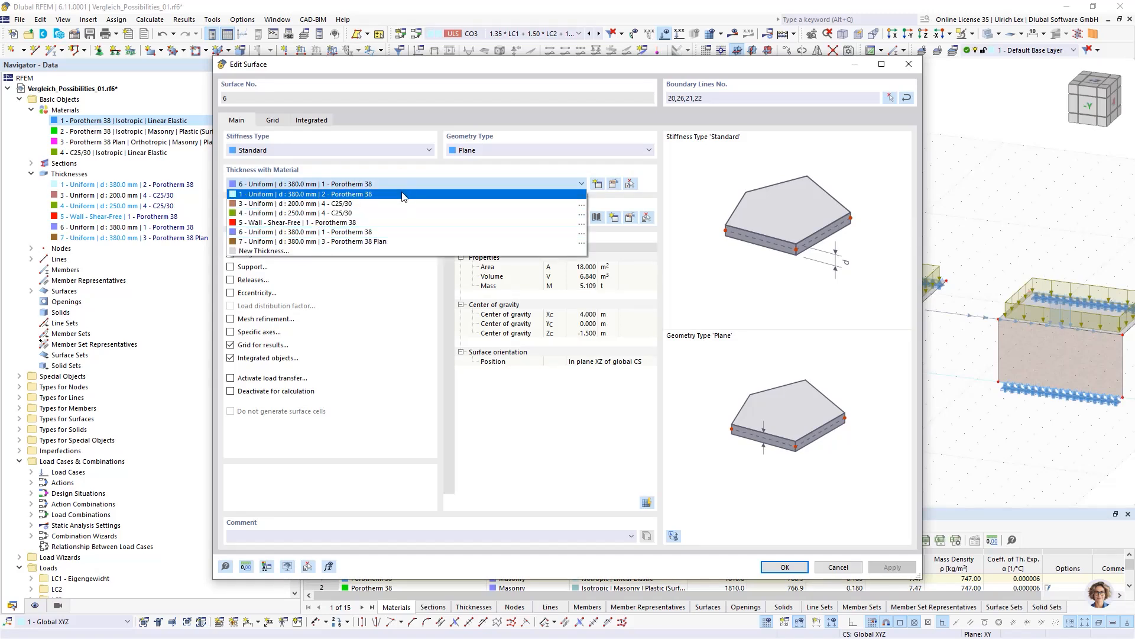
left_click(408, 194)
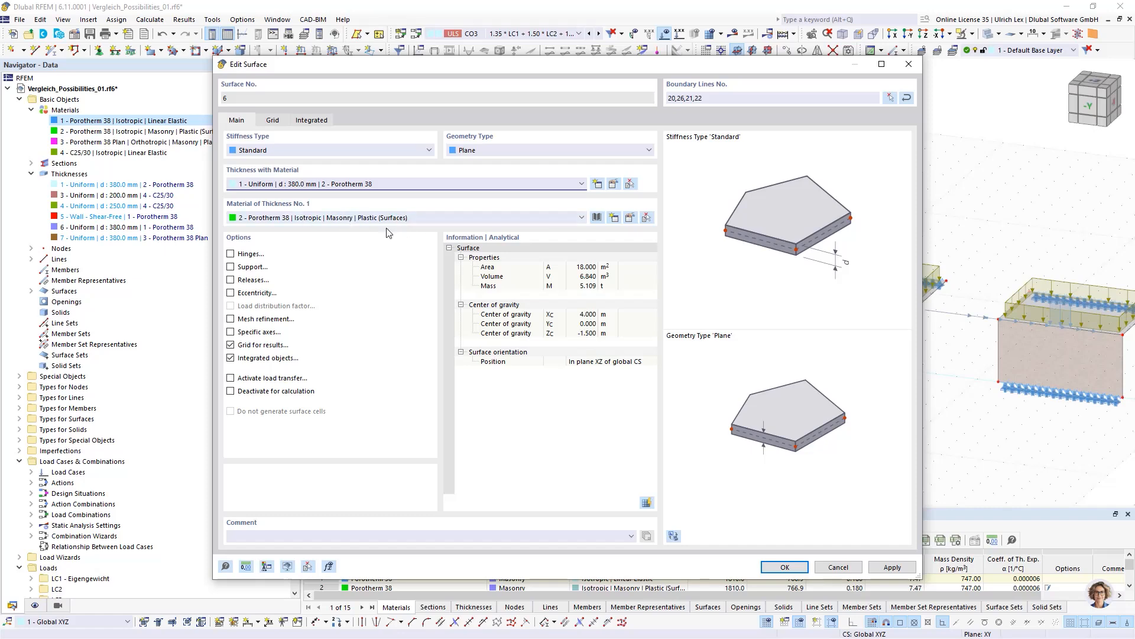
left_click(789, 567)
Step: Assign the 380 mm uniform thickness with the orthotropic plastic masonry material 3 - Porotherm 38 Plan to the third wall
left_click(942, 338)
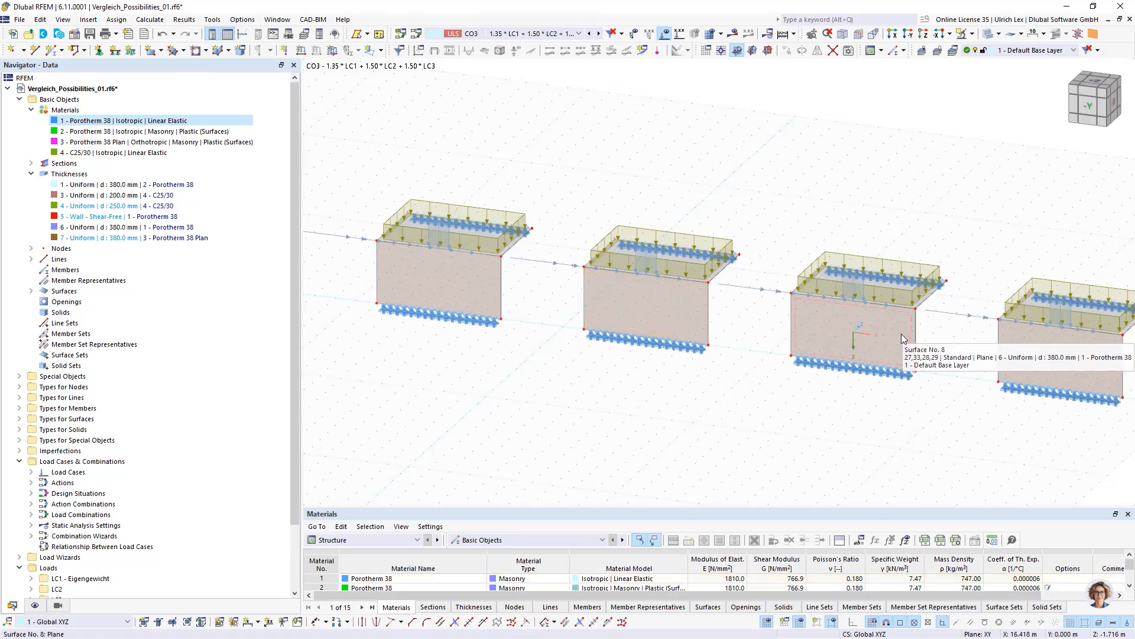
double_click(902, 338)
left_click(444, 184)
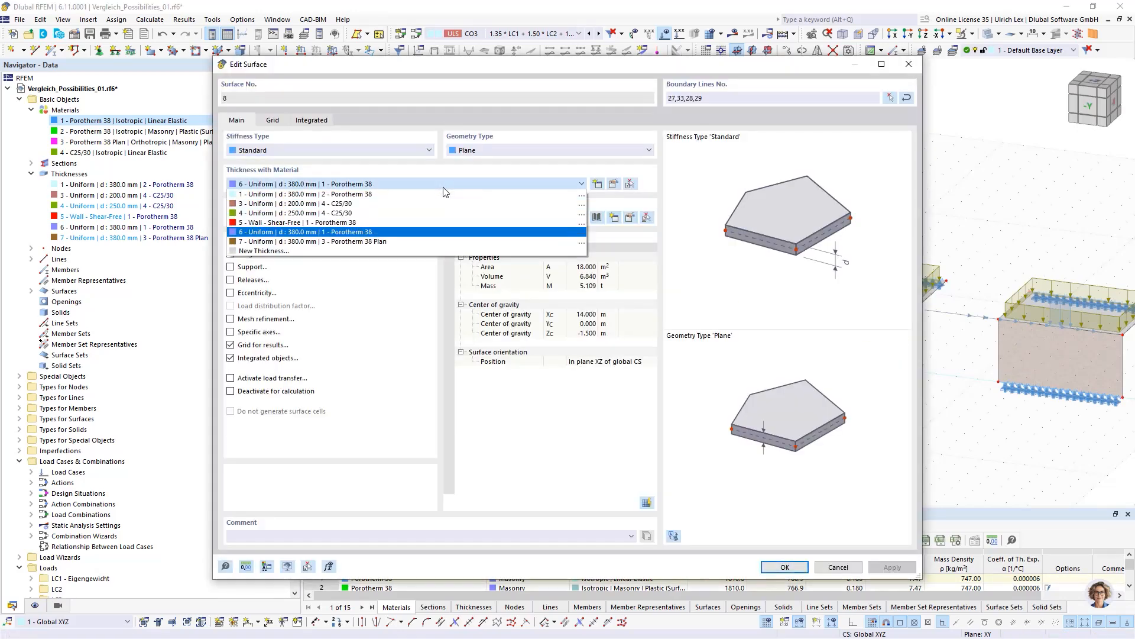
left_click(342, 244)
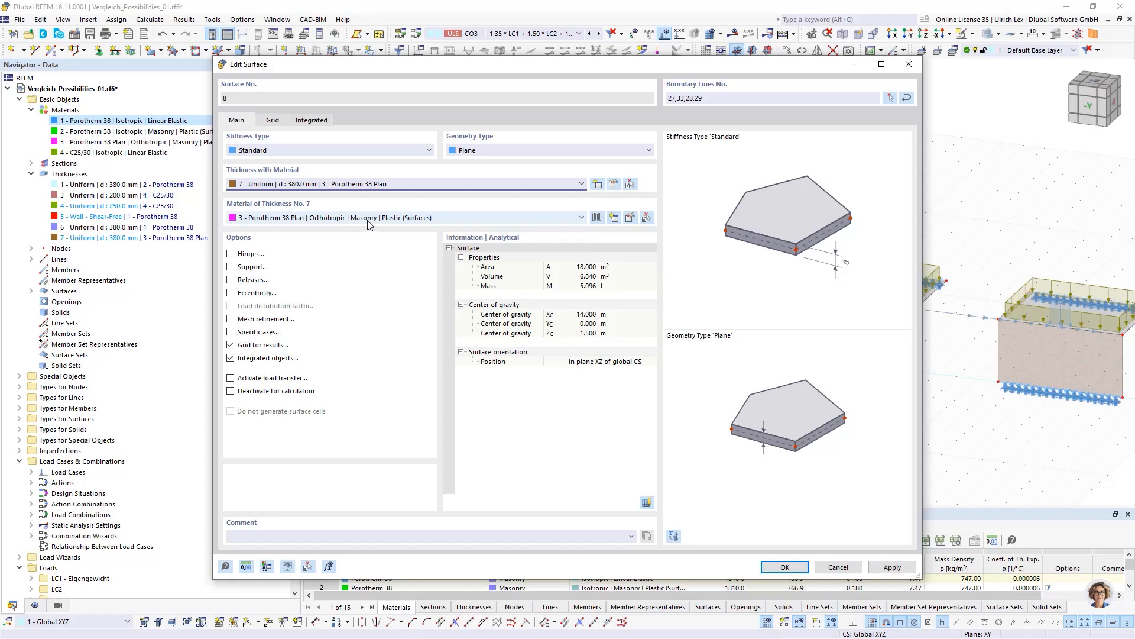
left_click(785, 567)
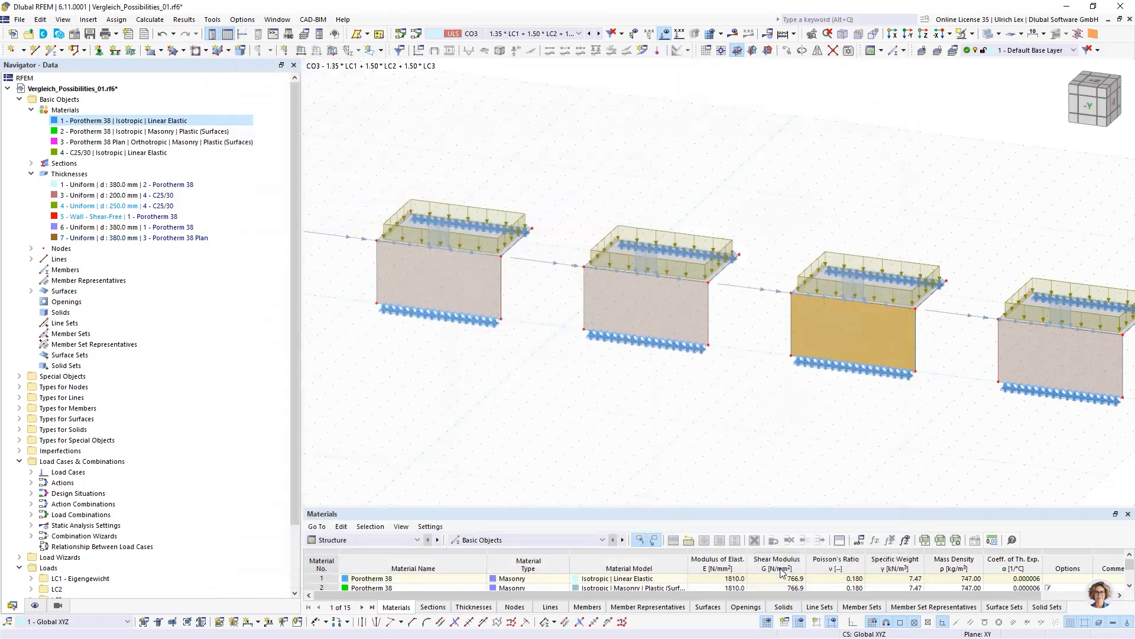
Step: Assign thickness 5 - Wall - Shear-Free with linear elastic Porotherm 38 to the fourth wall
scroll(824, 332, "up", 3)
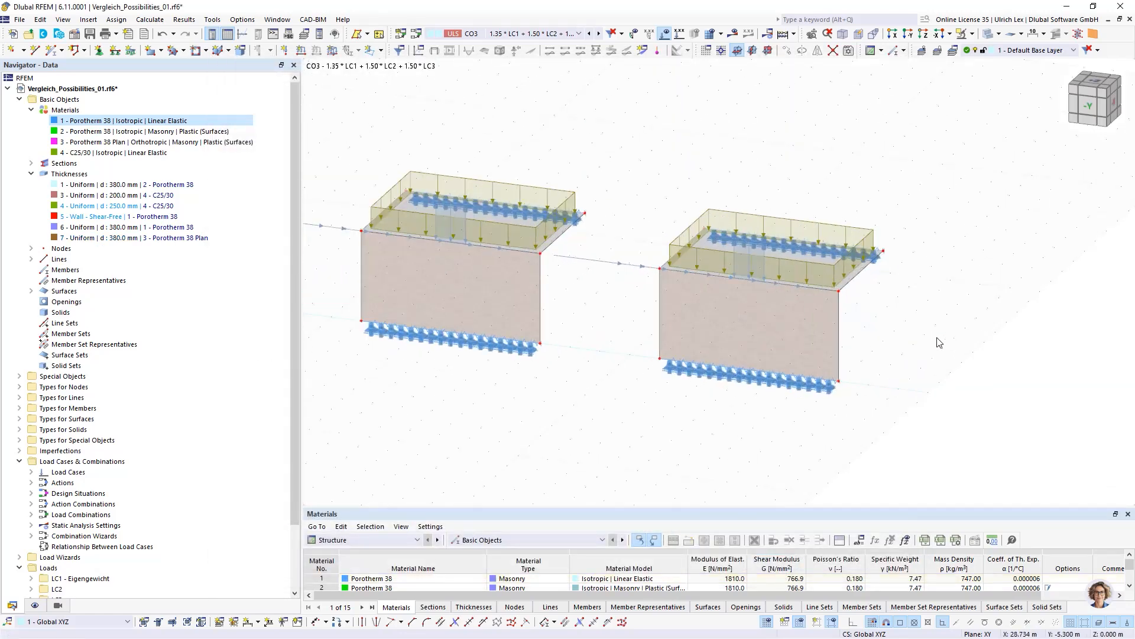
double_click(816, 334)
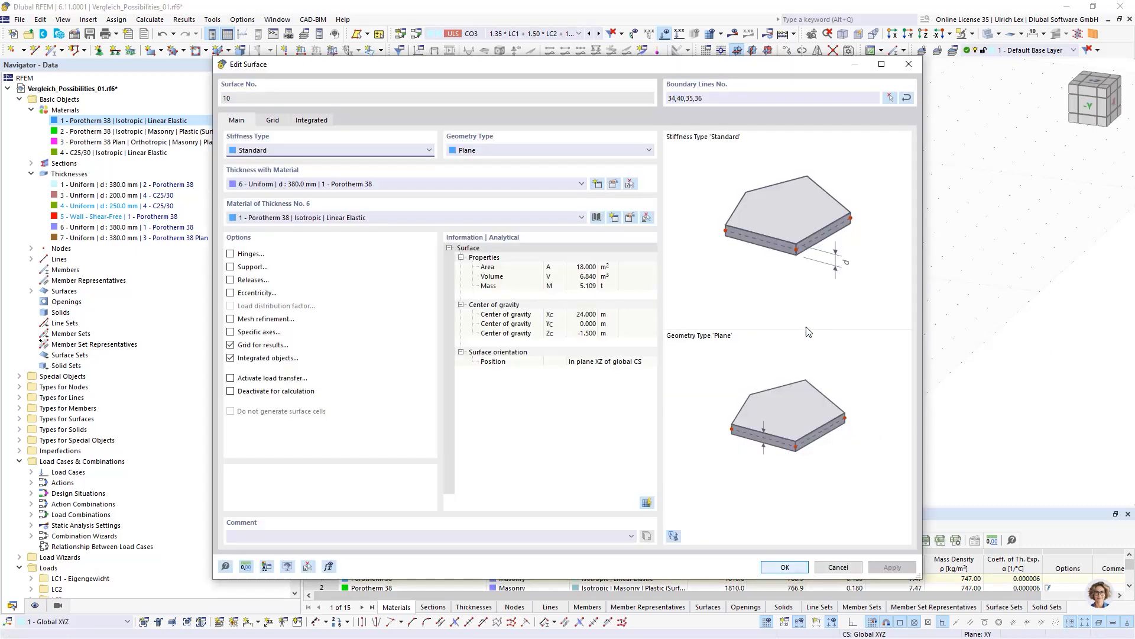
left_click(452, 185)
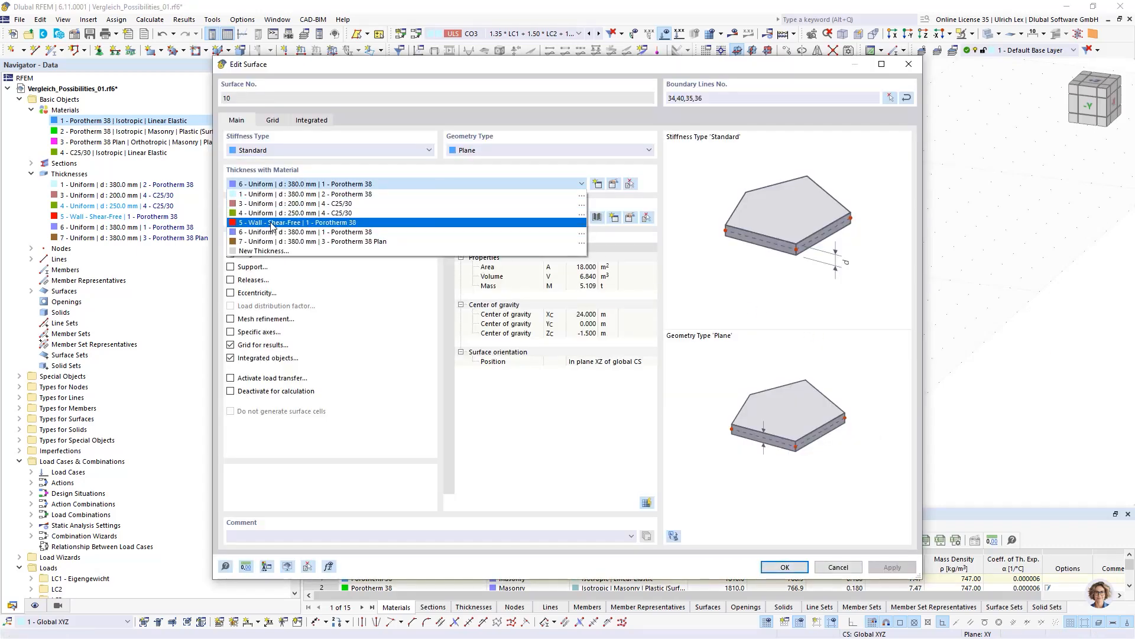
left_click(400, 223)
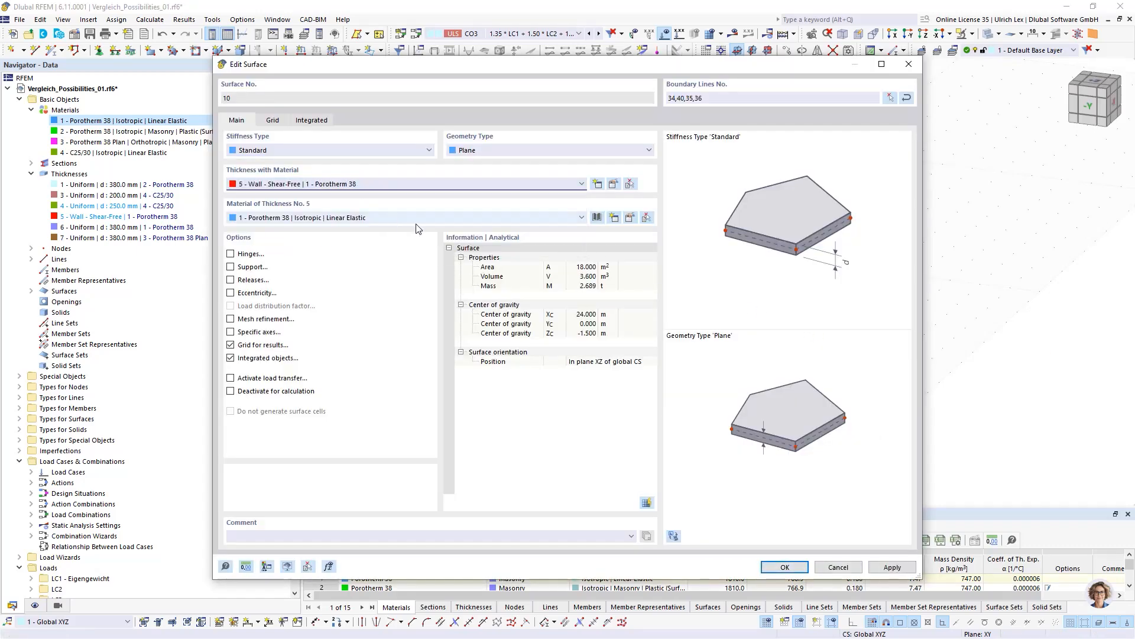
left_click(785, 566)
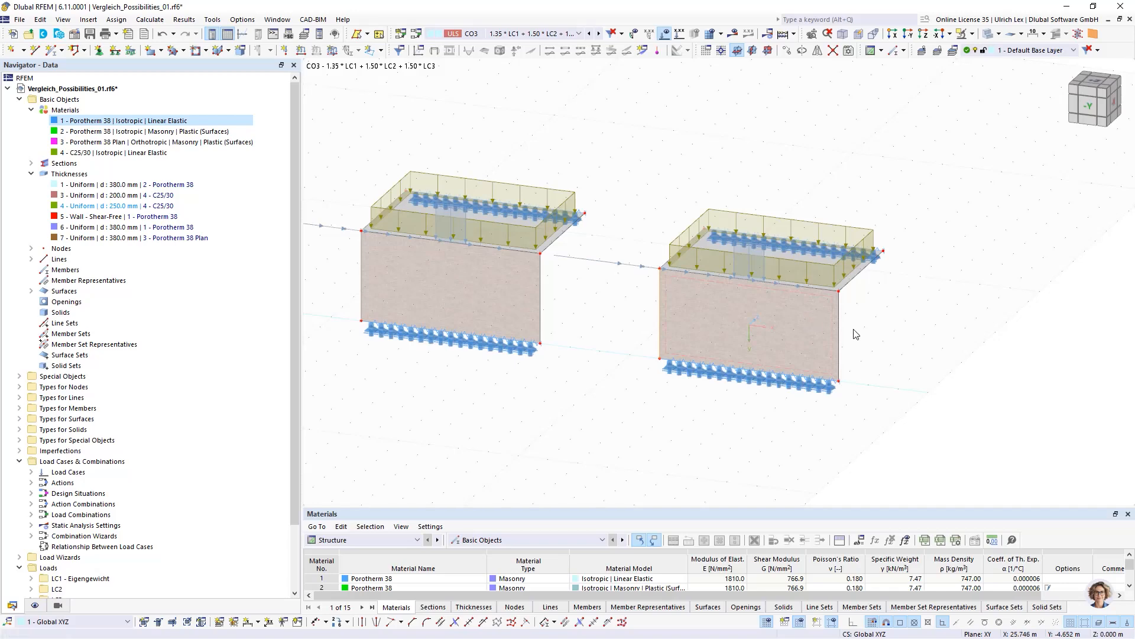
Step: Add beam members with section R_M1 250/250 in C25/30 concrete along the two vertical edges of the fourth wall
scroll(853, 331, "up", 3)
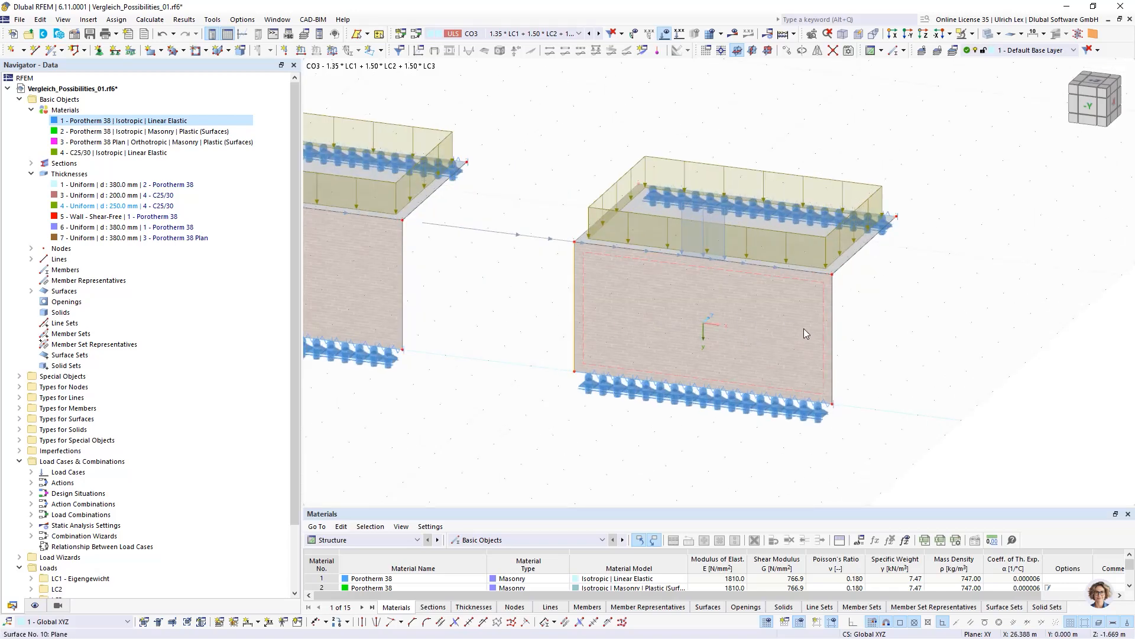
double_click(615, 338)
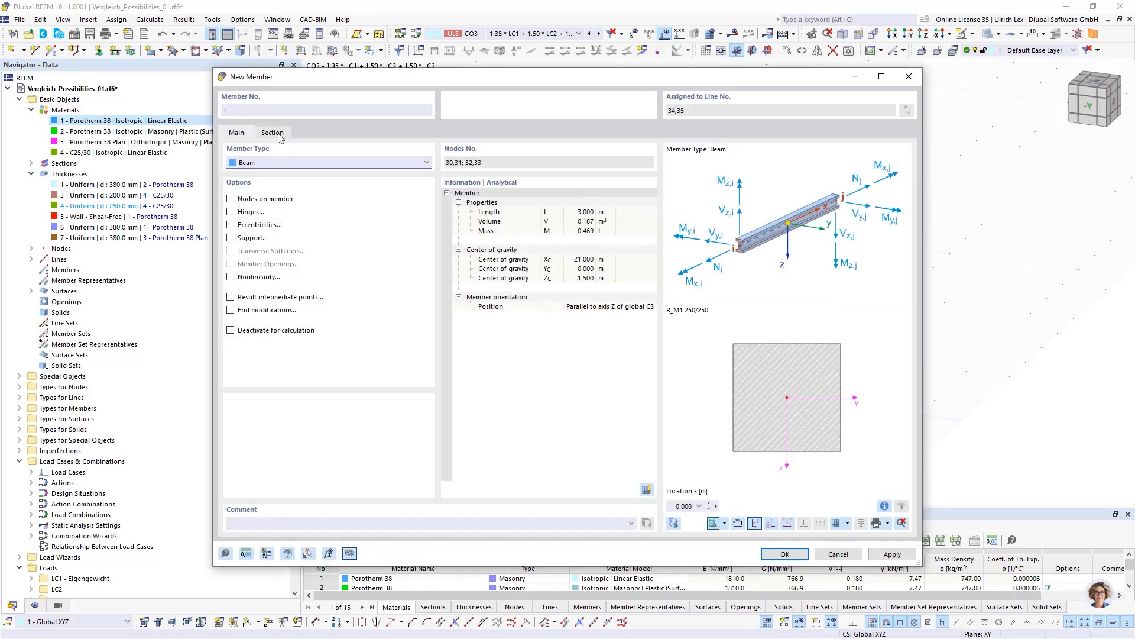
left_click(273, 133)
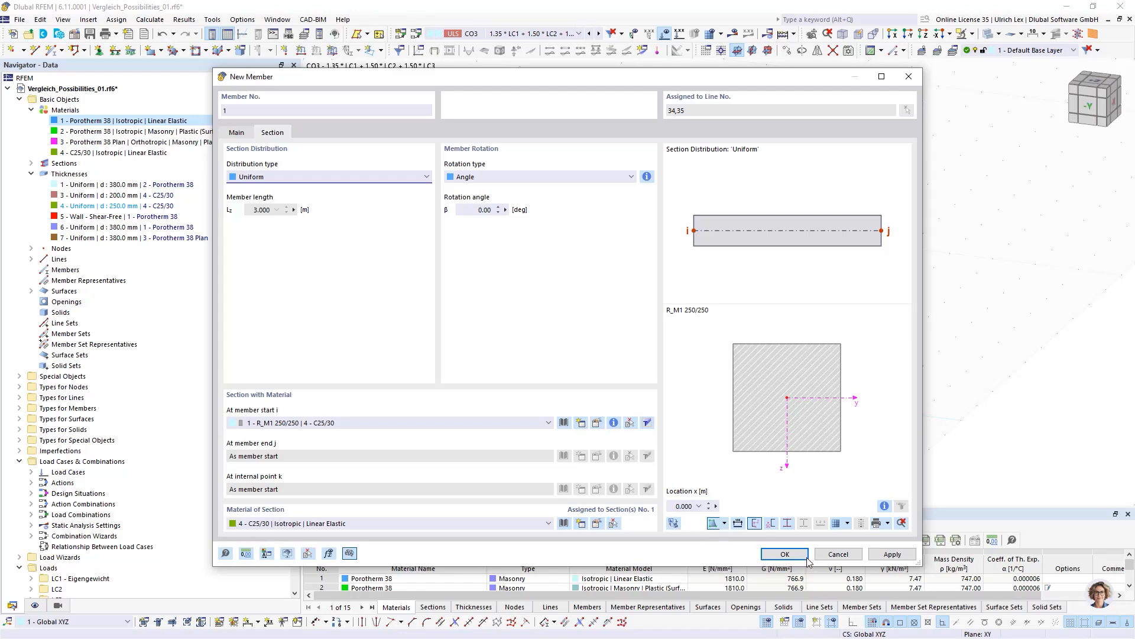
left_click(777, 553)
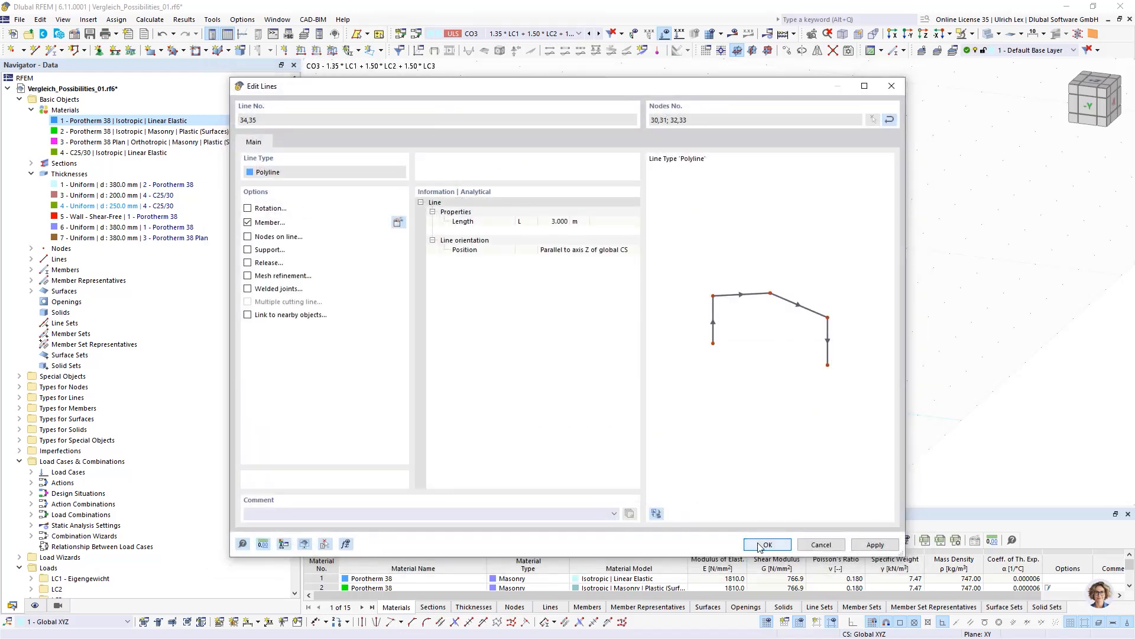
left_click(766, 544)
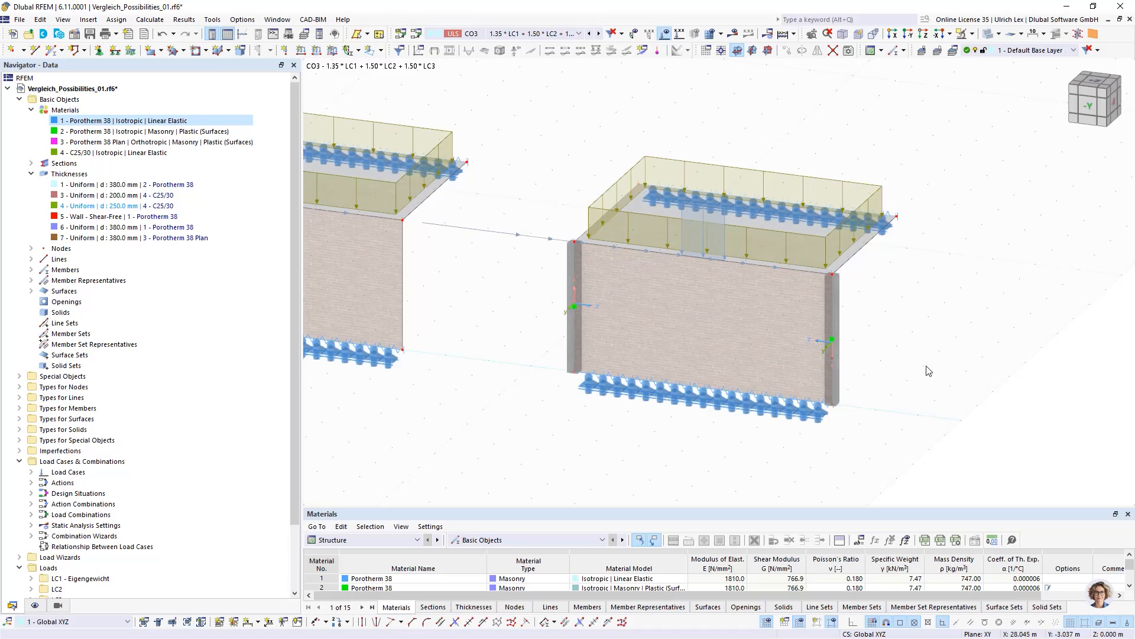
Step: Check which walls use materials 1, 2 and 3 and which one uses thickness 5 - Wall - Shear-Free
scroll(928, 371, "down", 5)
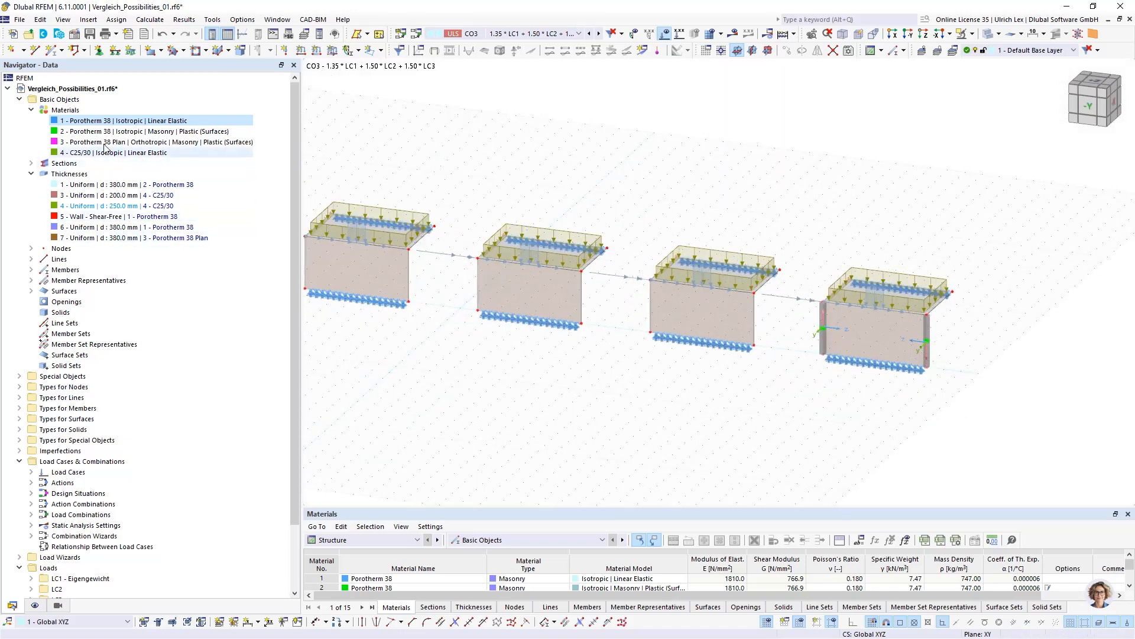
left_click(73, 121)
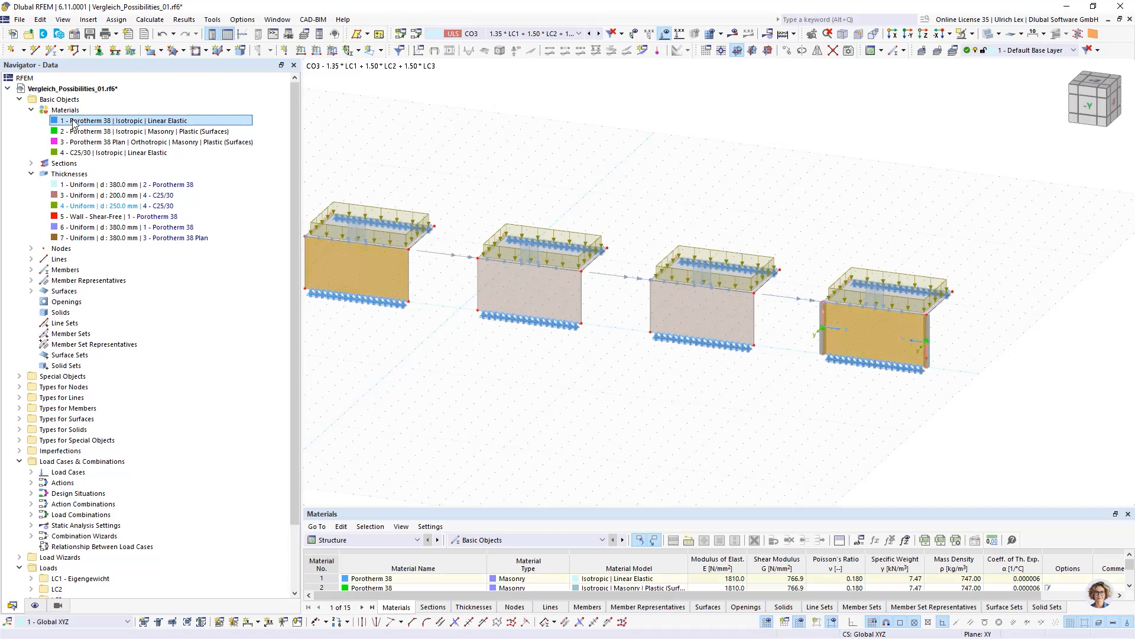
left_click(593, 388)
scroll(564, 285, "down", 2)
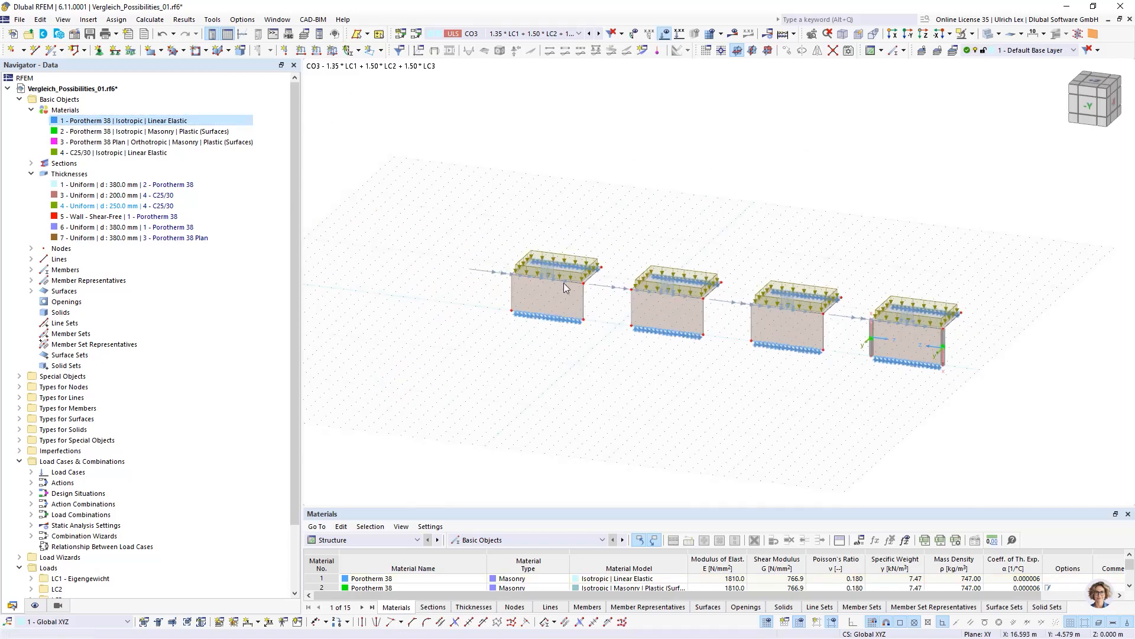
left_click(85, 122)
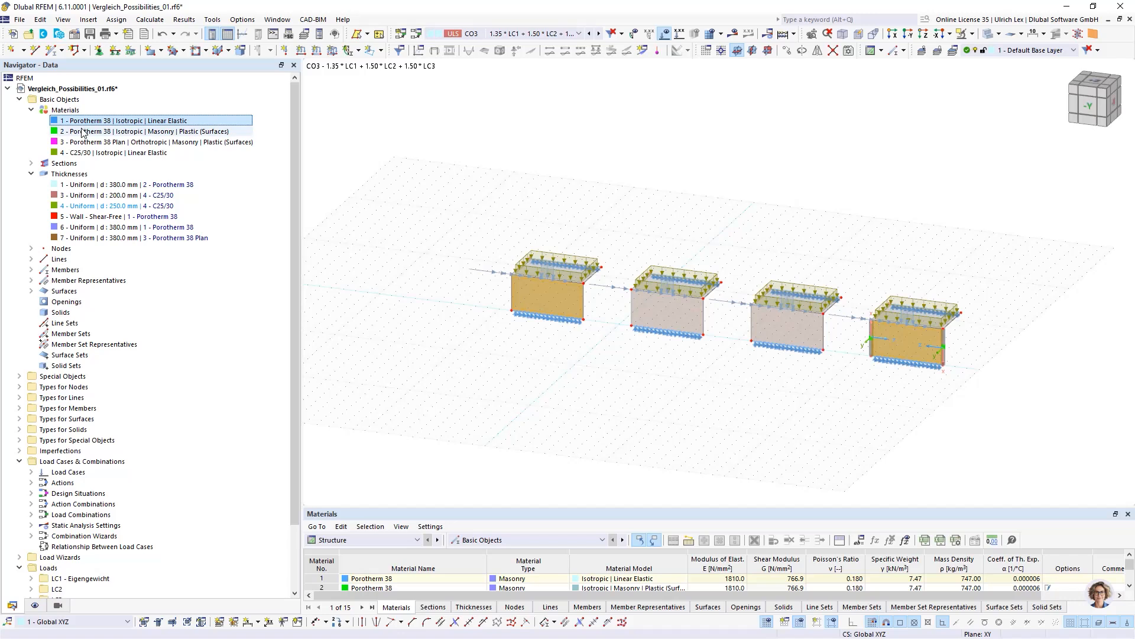
left_click(81, 134)
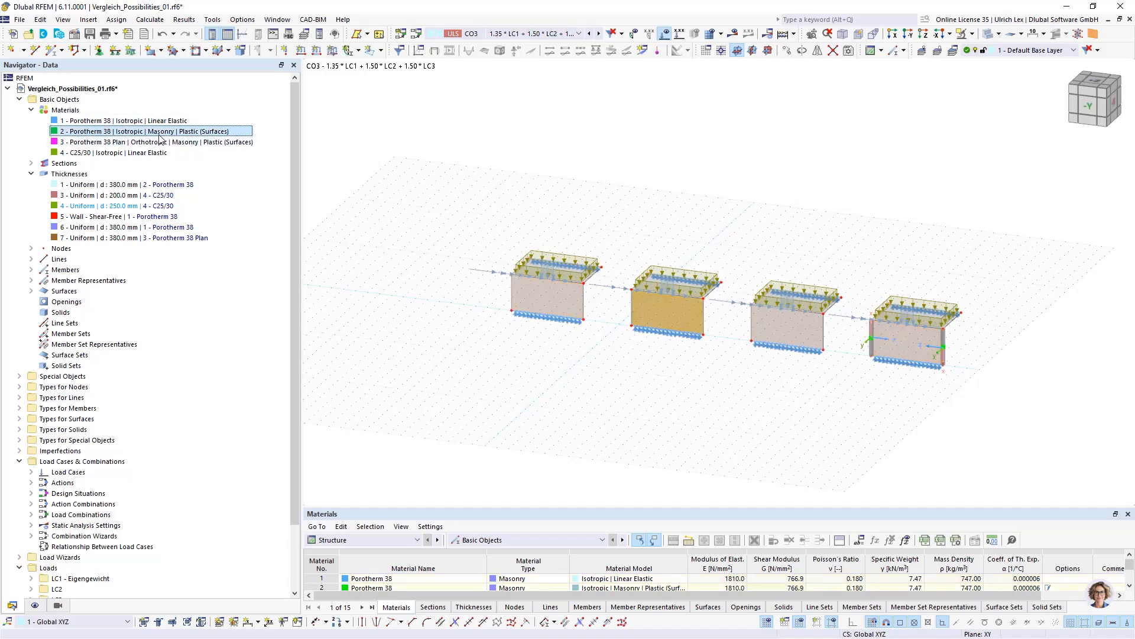
left_click(86, 143)
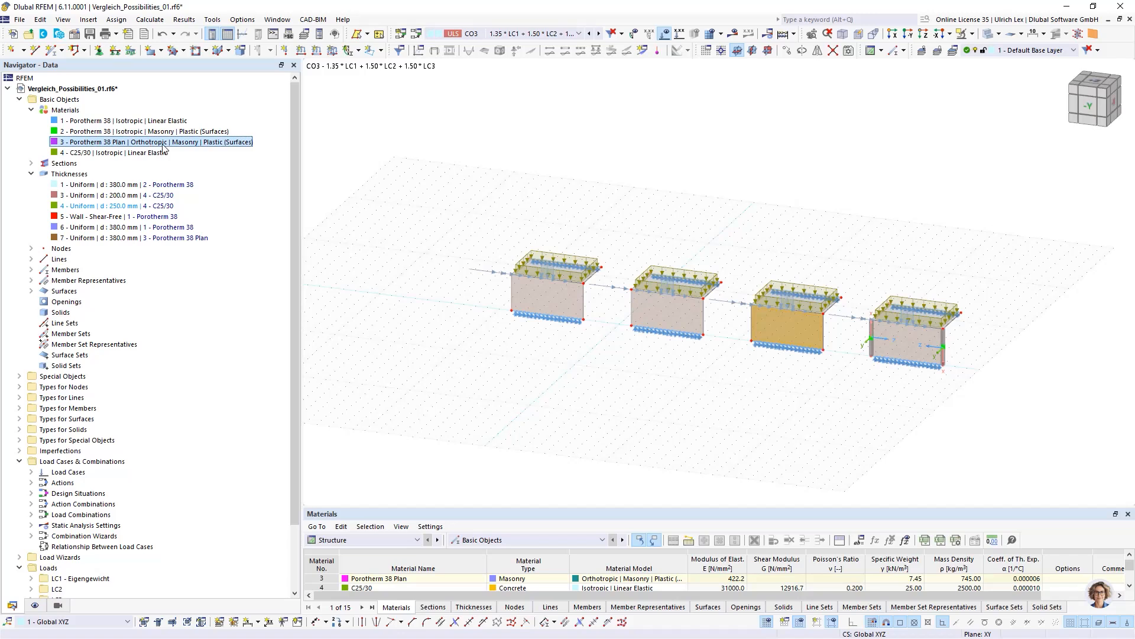
left_click(66, 219)
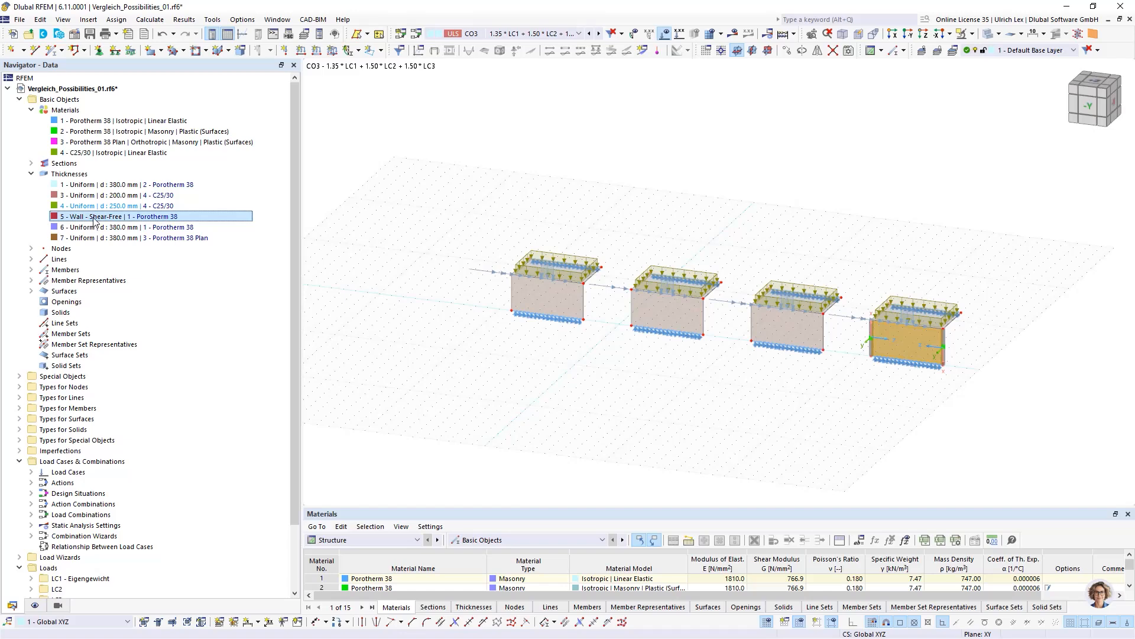
left_click(379, 305)
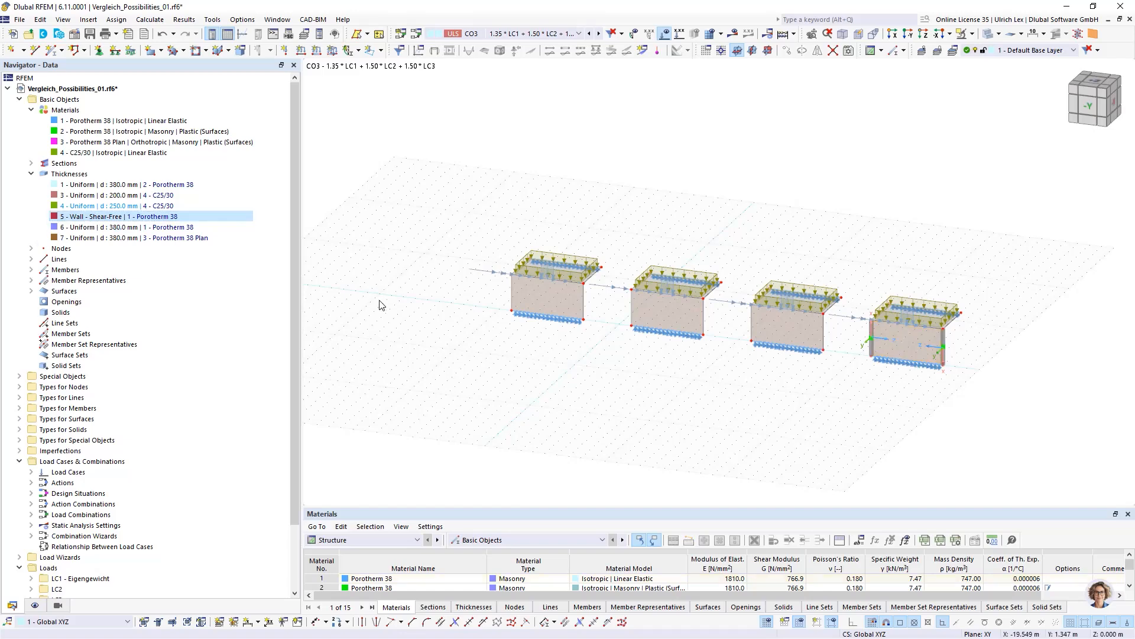
Step: Switch to load case LC2 and isolate the four walls in visibility mode, leaving the slabs out of the selection
left_click(557, 35)
left_click(529, 54)
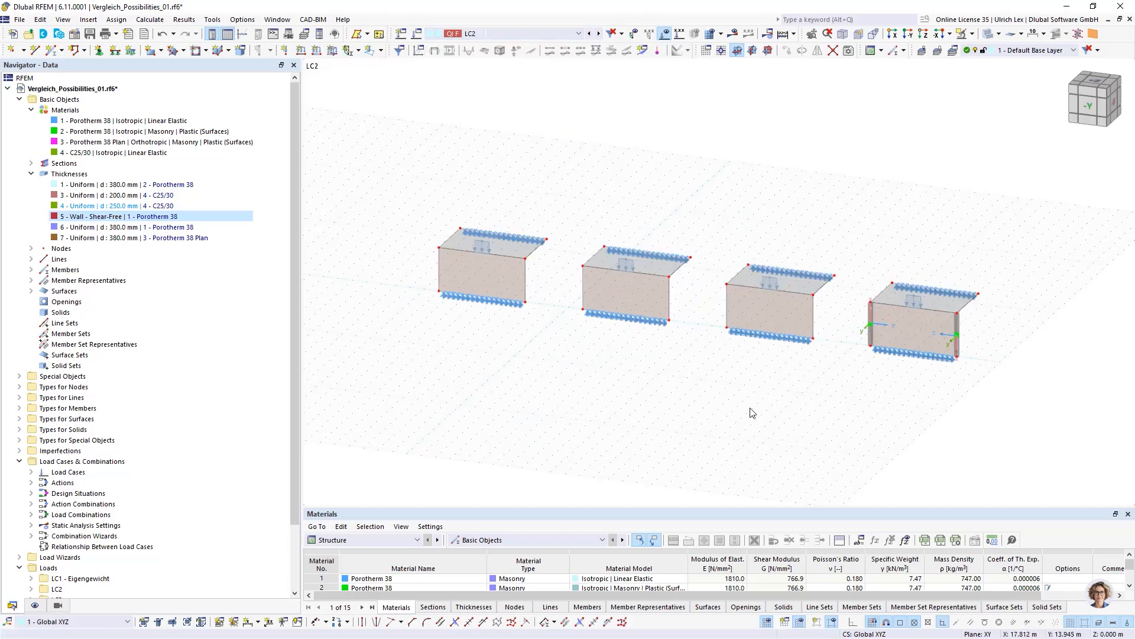
middle_click_drag(751, 408, 697, 388, "shift")
middle_click_drag(775, 416, 619, 373, "ctrl")
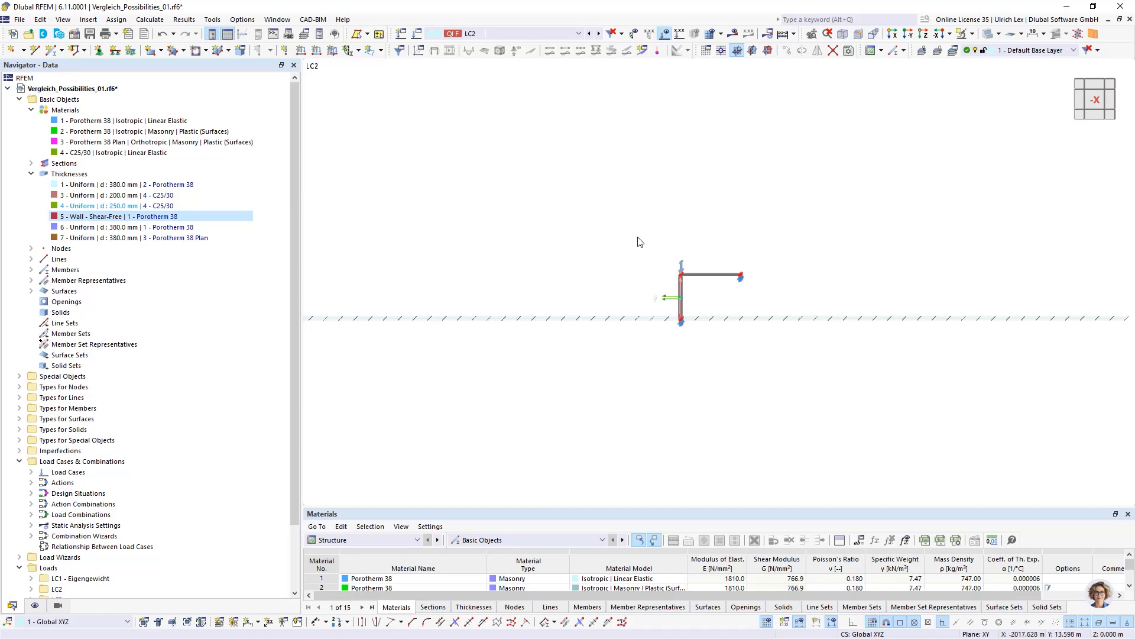
left_click_drag(615, 195, 709, 415)
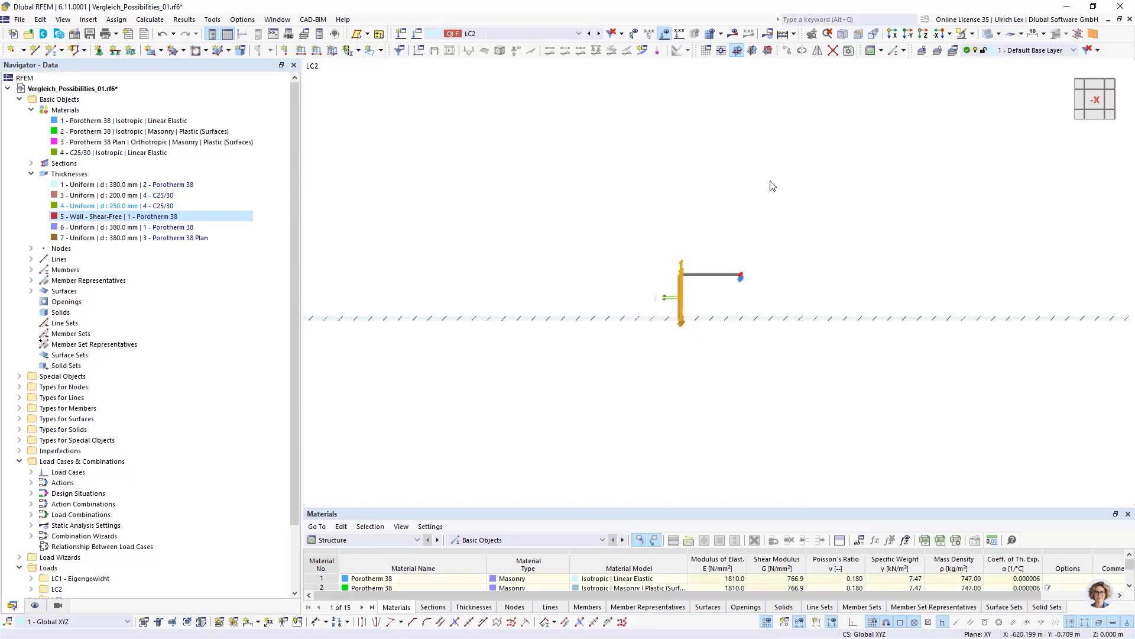
left_click(972, 34)
left_click(986, 52)
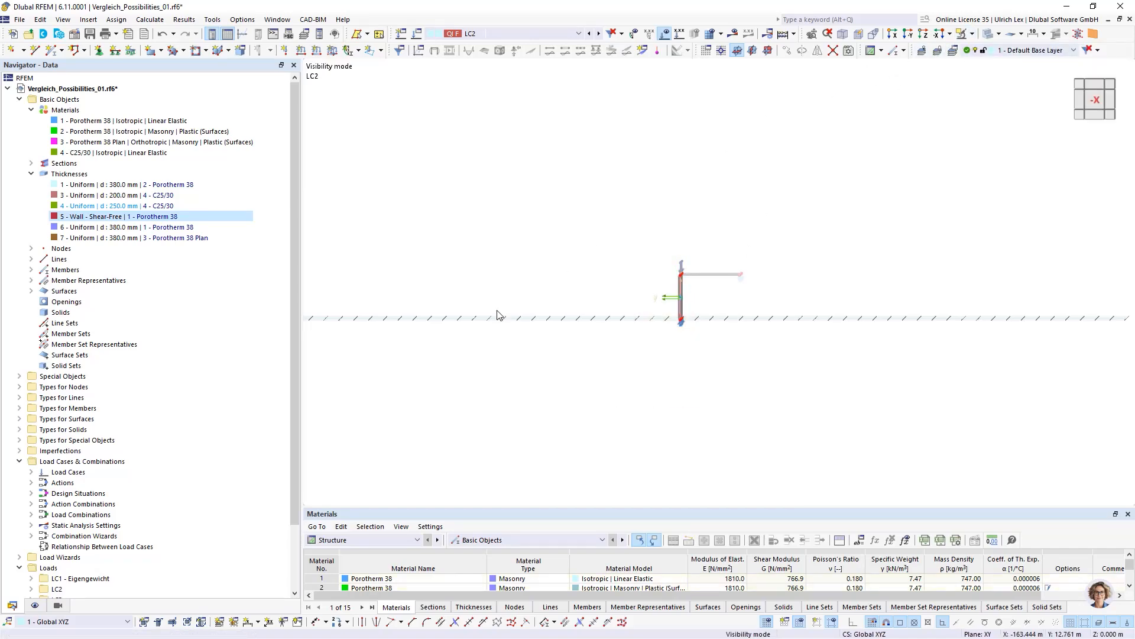
middle_click_drag(499, 314, 609, 286, "ctrl")
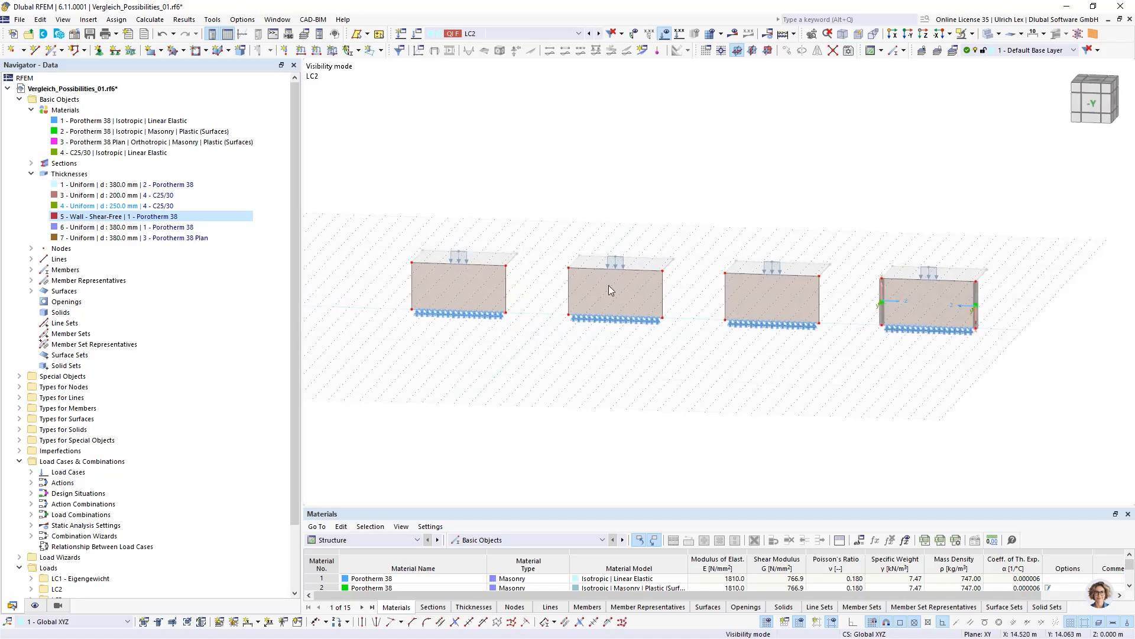
Step: Check the target length of finite elements in the mesh settings and accept the settings
left_click(148, 20)
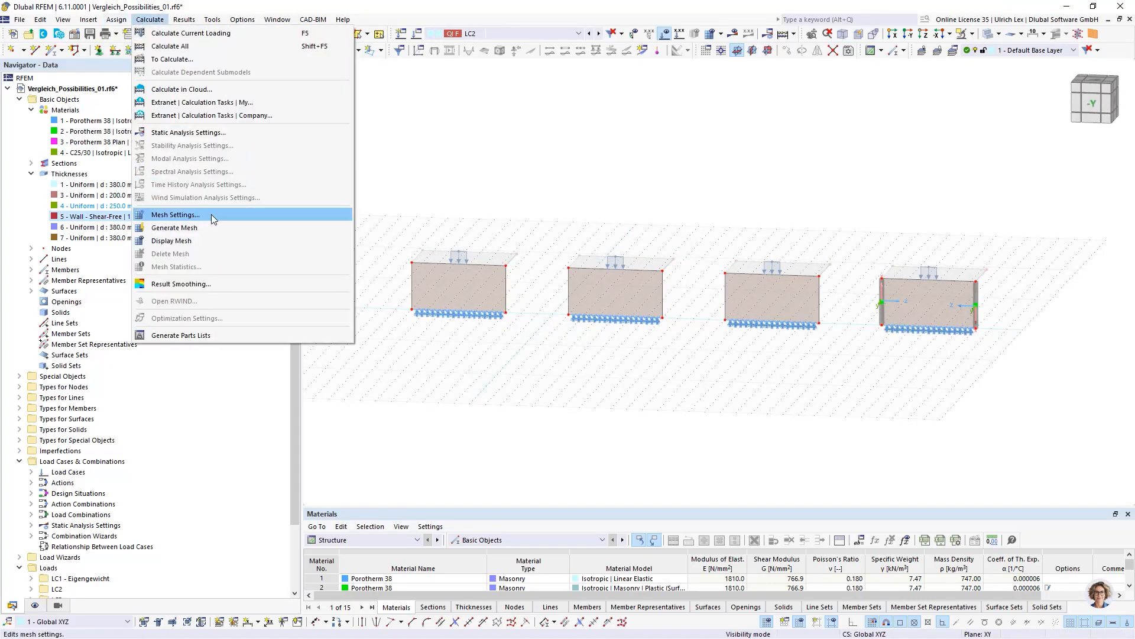
left_click(211, 214)
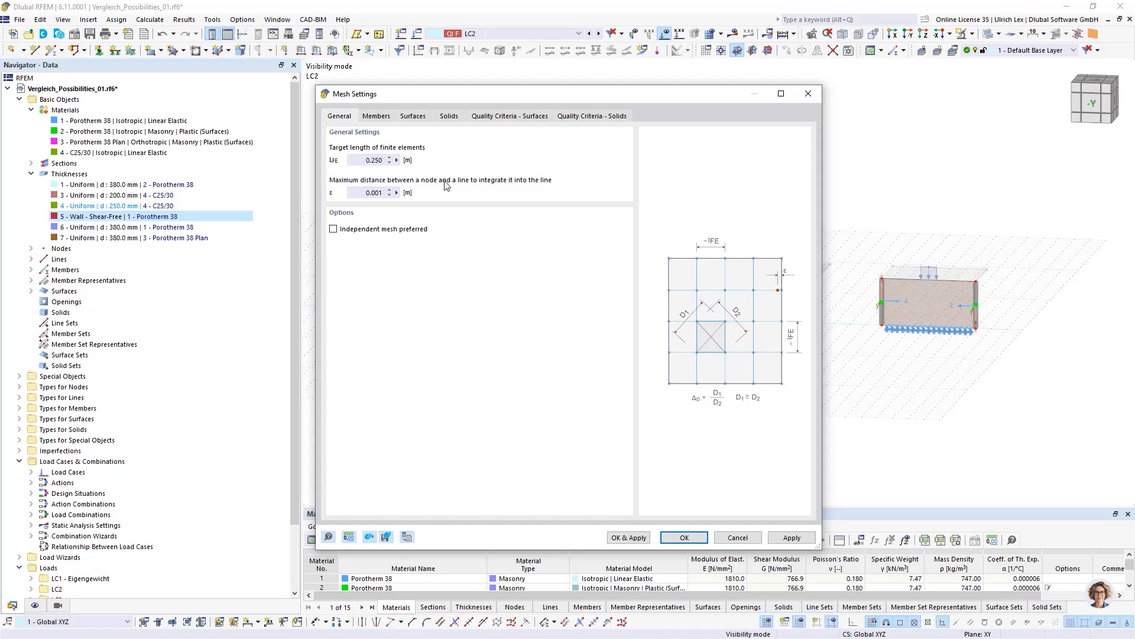
double_click(357, 160)
left_click(685, 538)
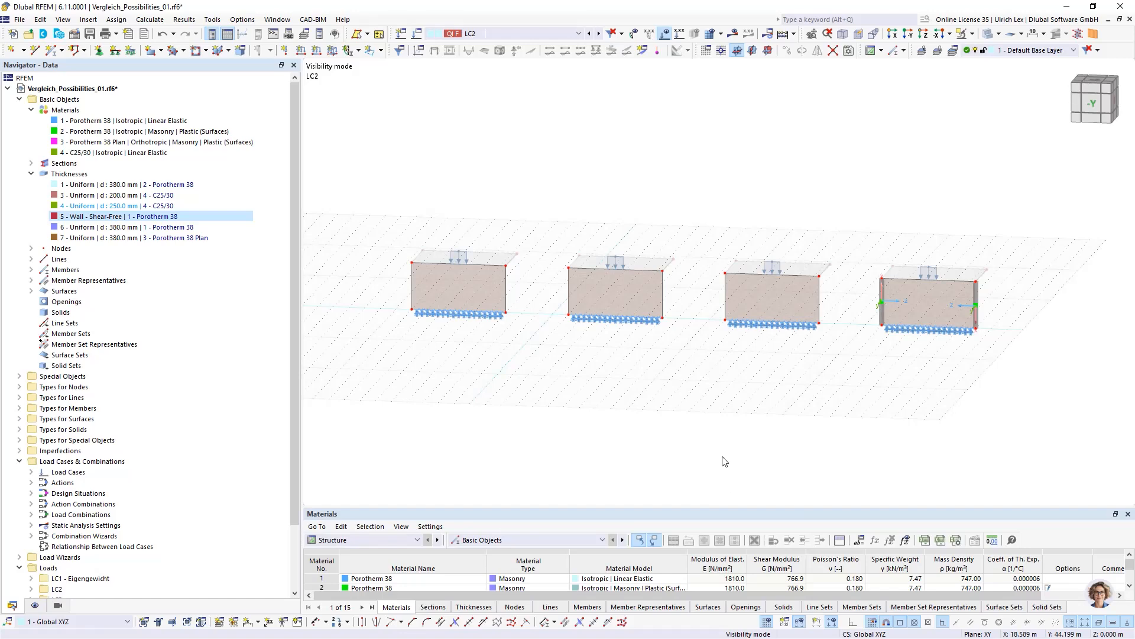
Step: Calculate LC2 and display the σ- principal stress trajectories on the wall surfaces
left_click(733, 34)
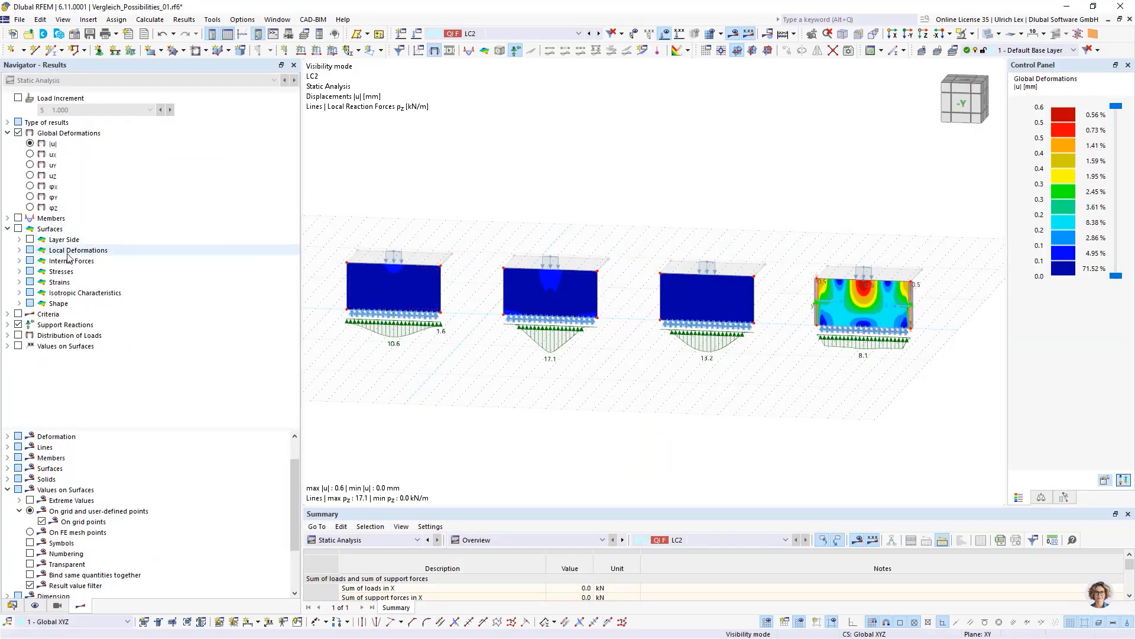
left_click(19, 271)
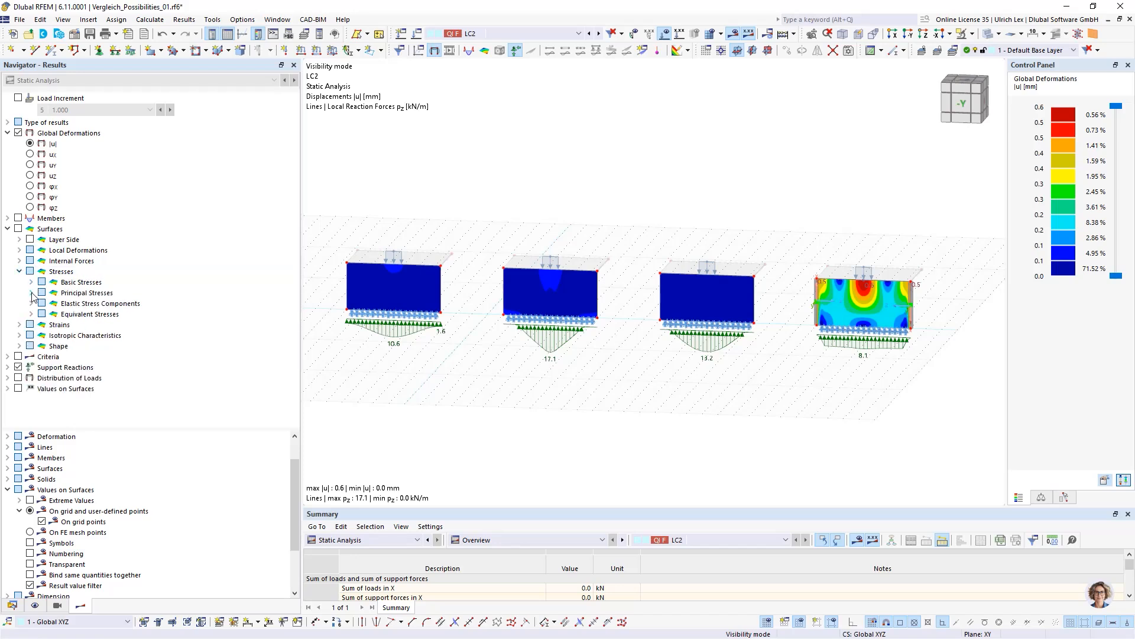
left_click(31, 293)
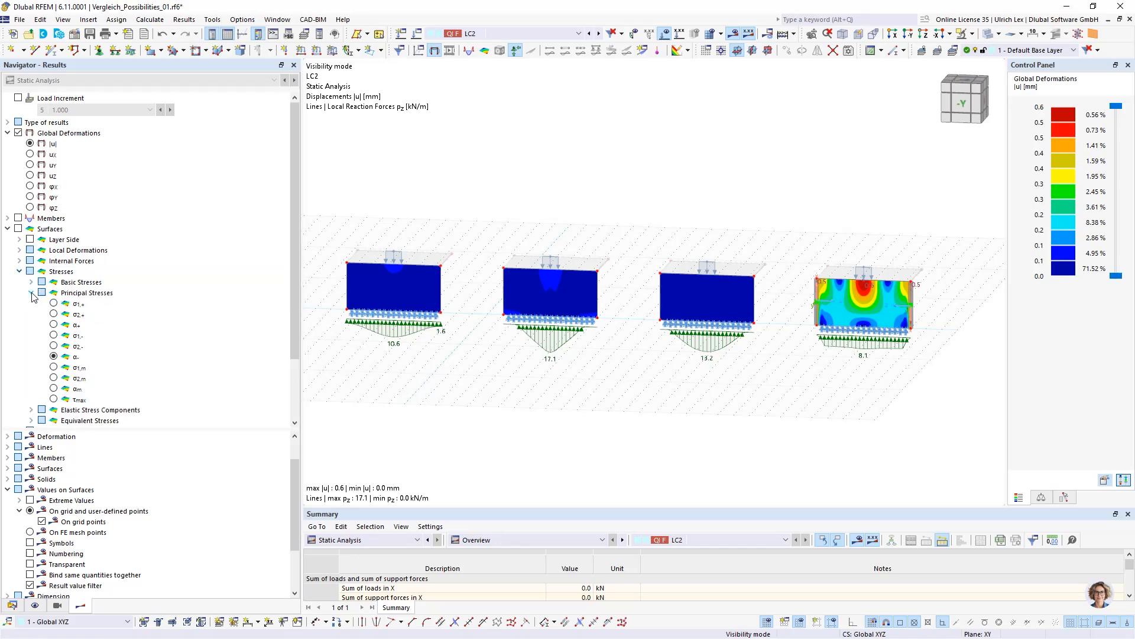
left_click(71, 358)
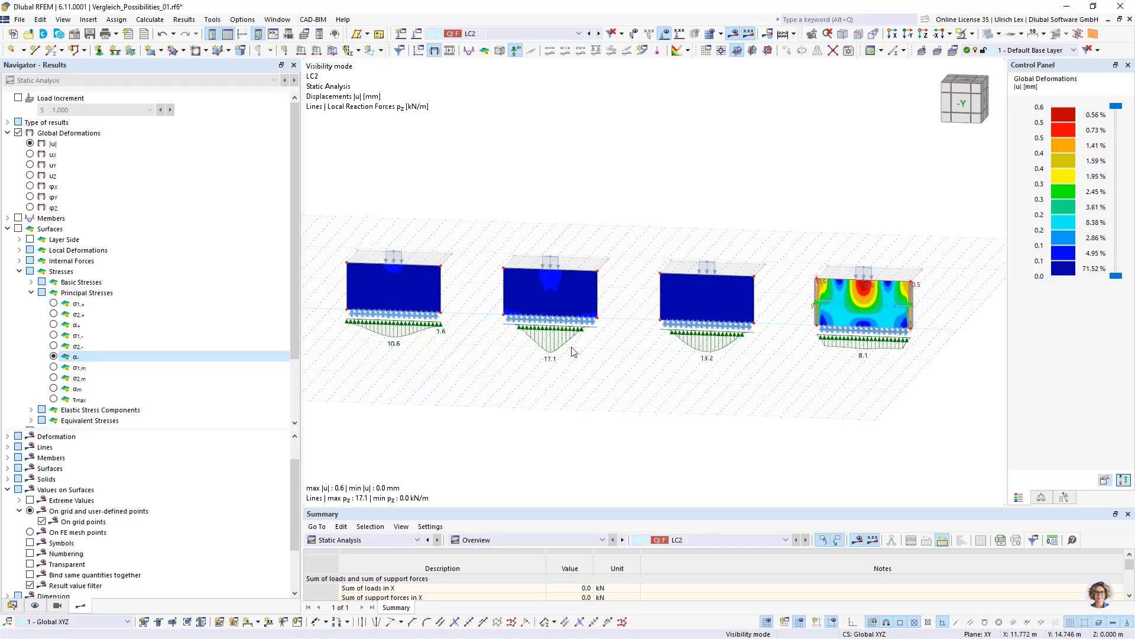
left_click(19, 229)
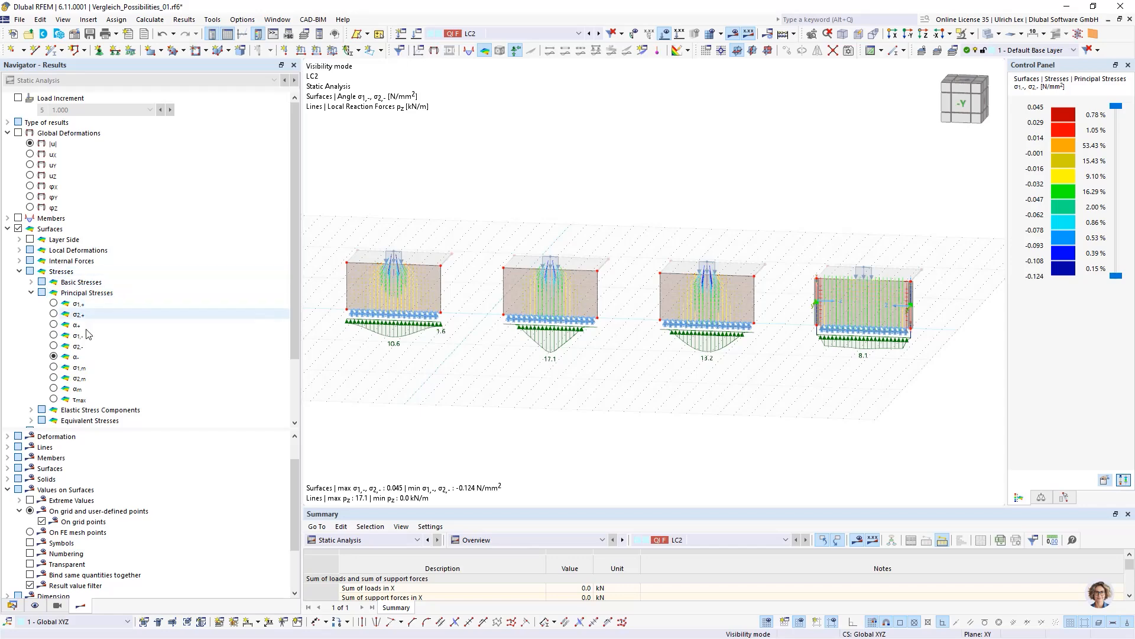
Step: Examine the principal stress trajectories and line support reactions of the first wall and compare them with the second wall
scroll(341, 277, "up", 3)
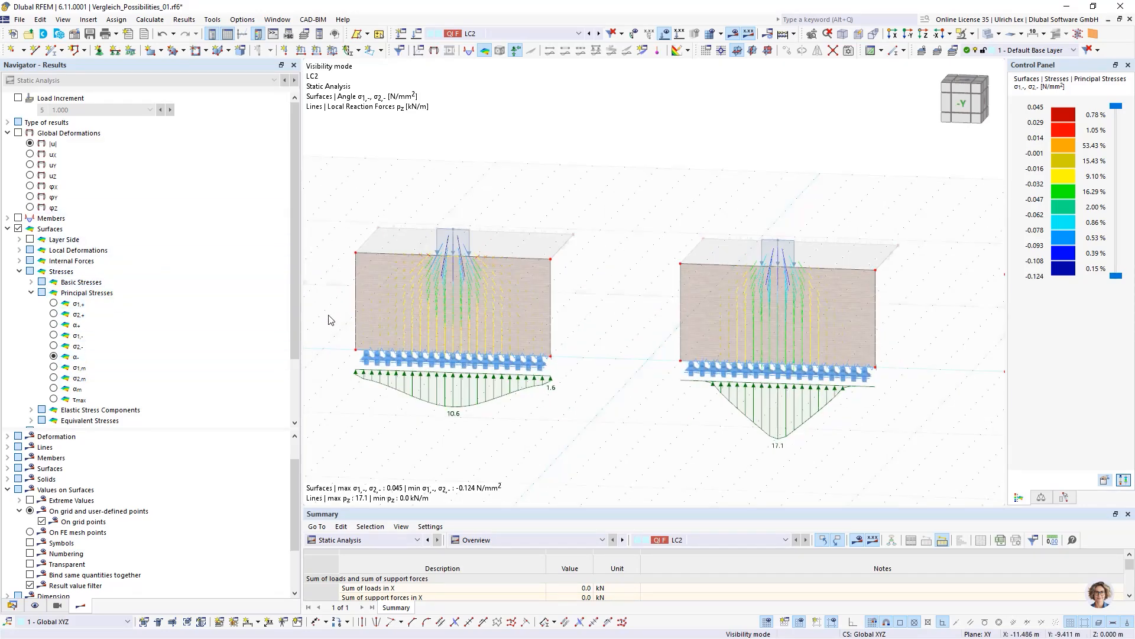
scroll(330, 353, "up", 4)
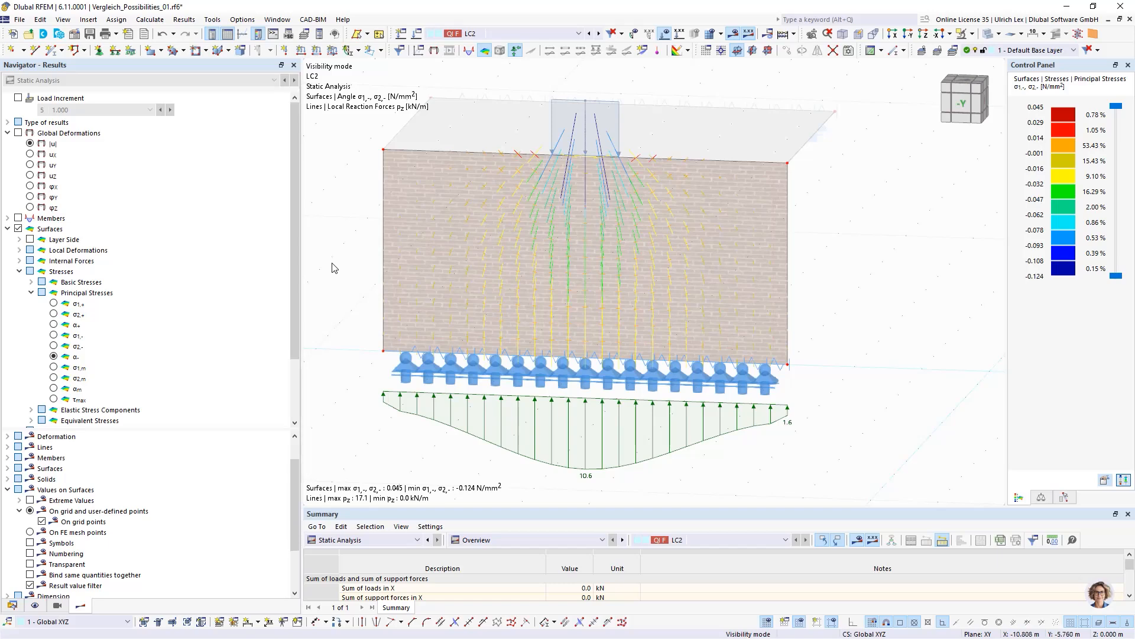
scroll(612, 293, "down", 2)
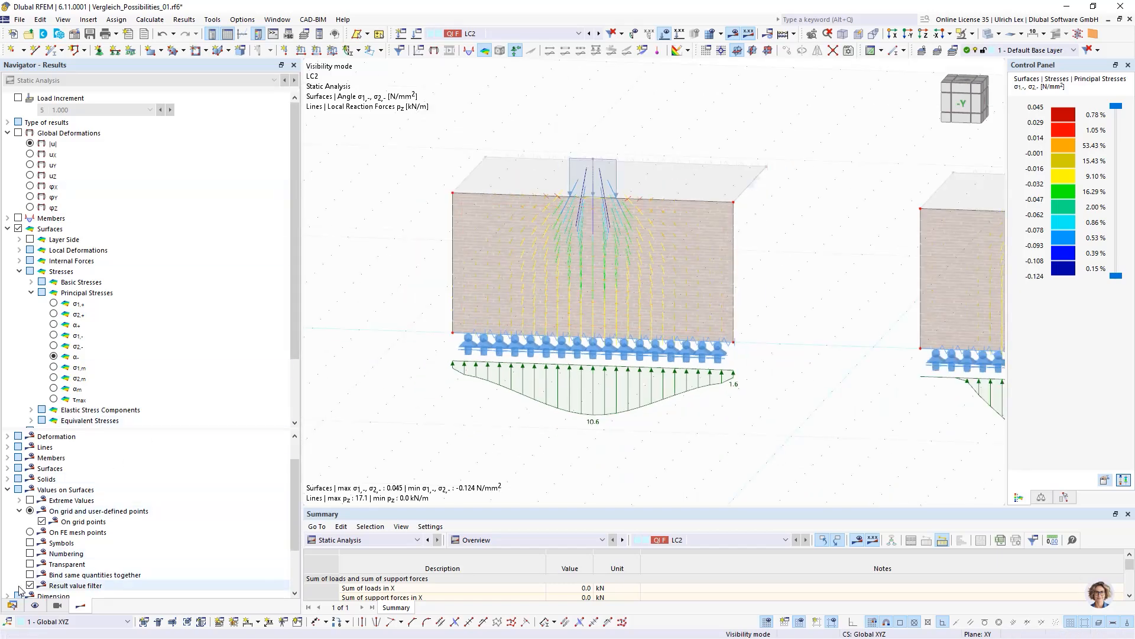
left_click(13, 605)
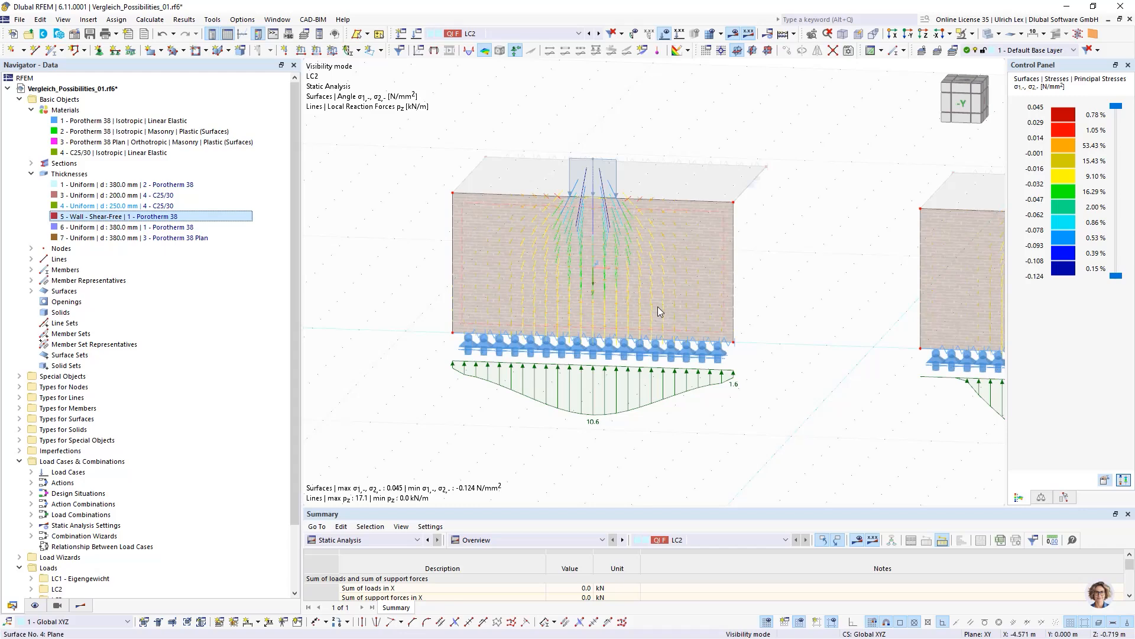
scroll(658, 307, "up", 3)
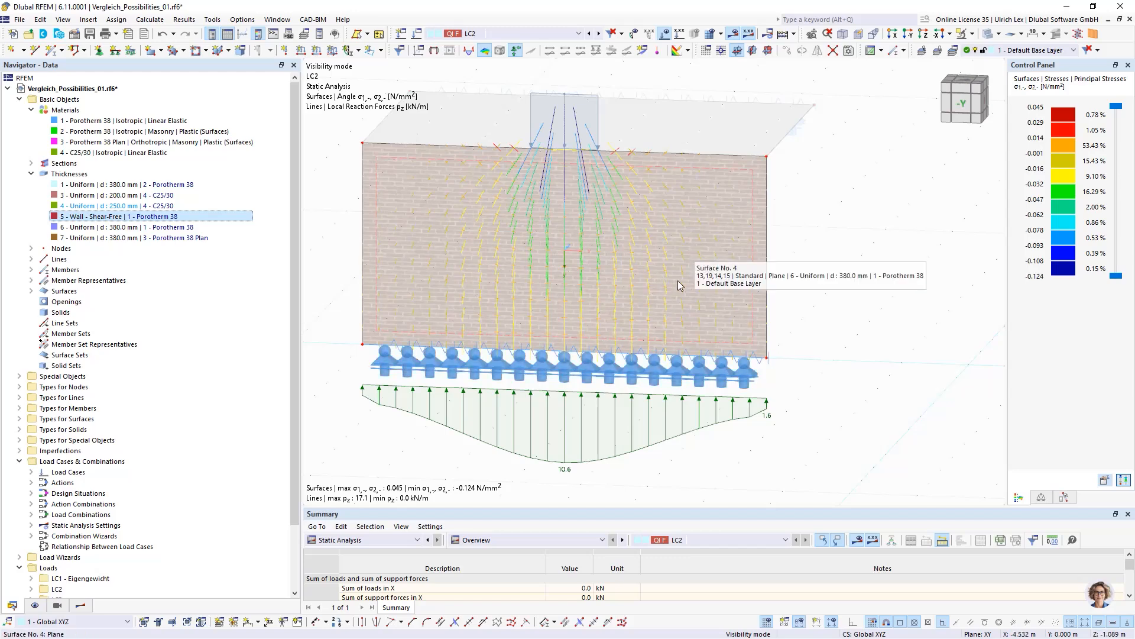
left_click(719, 222)
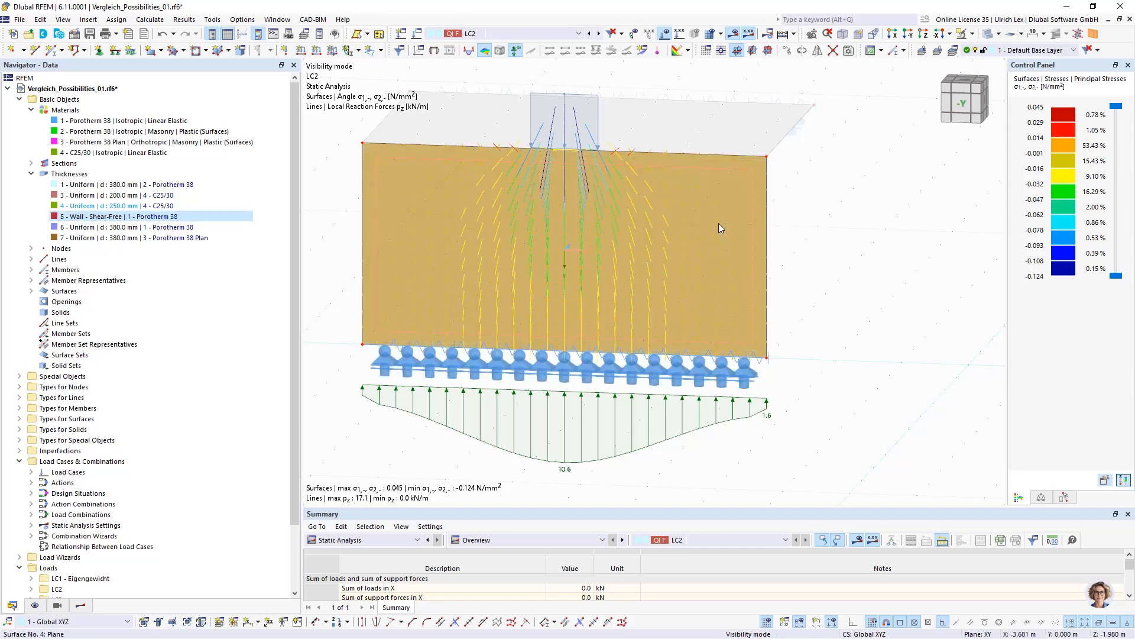
left_click(852, 275)
scroll(661, 286, "down", 2)
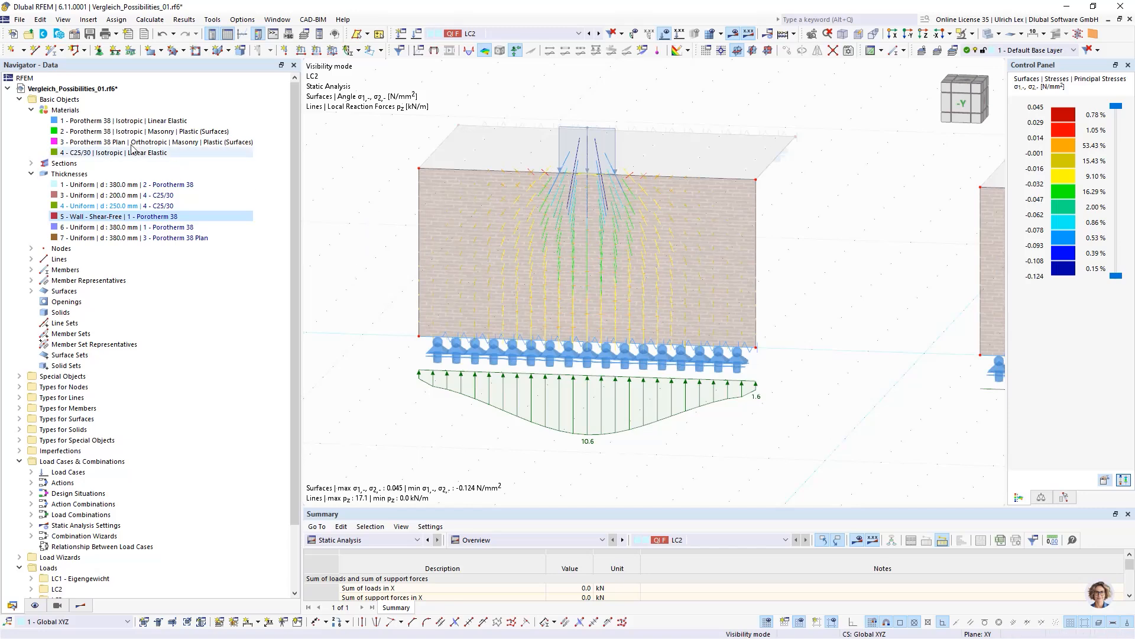
scroll(393, 187, "down", 3)
scroll(392, 187, "down", 2)
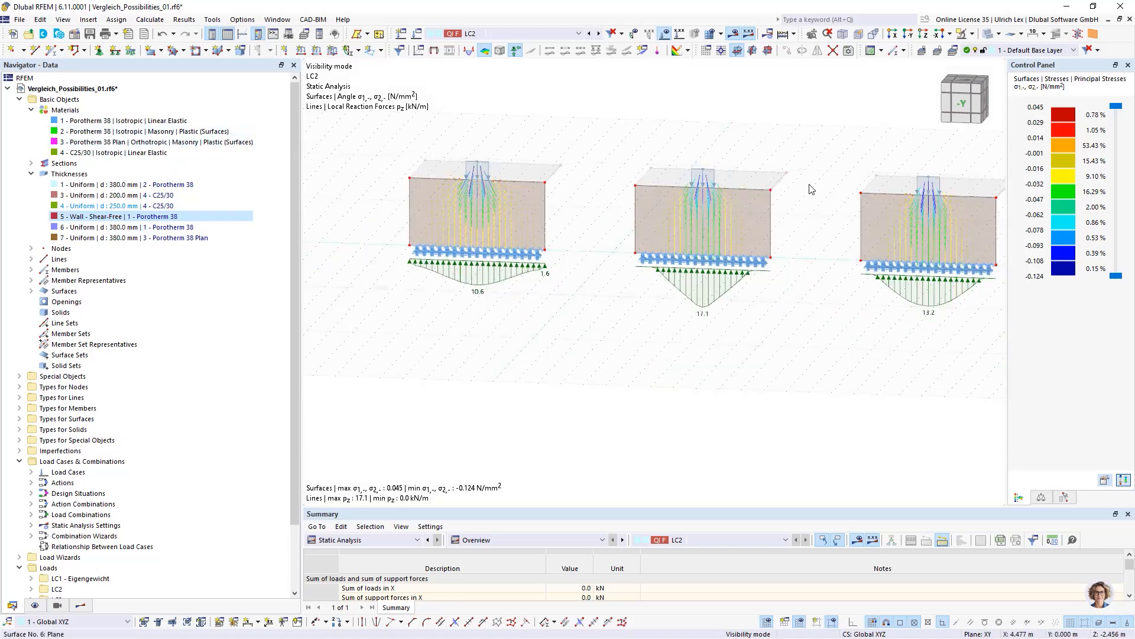
scroll(810, 201, "up", 3)
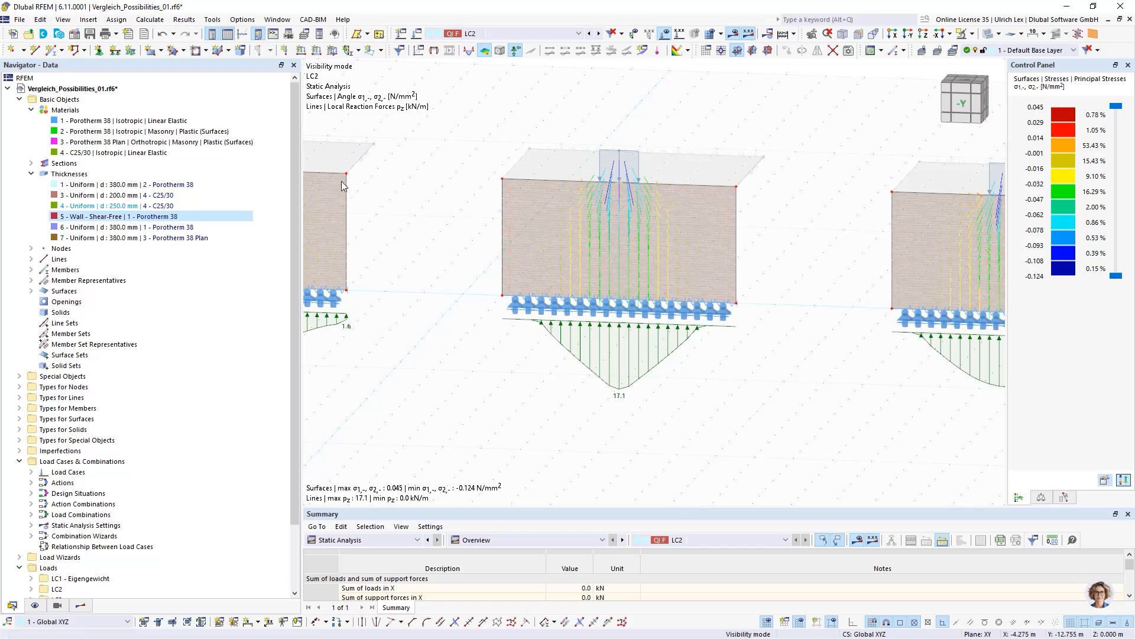
Step: Highlight the wall using the isotropic masonry plastic Porotherm 38 material and examine its principal stress trajectories and support reactions
left_click(107, 133)
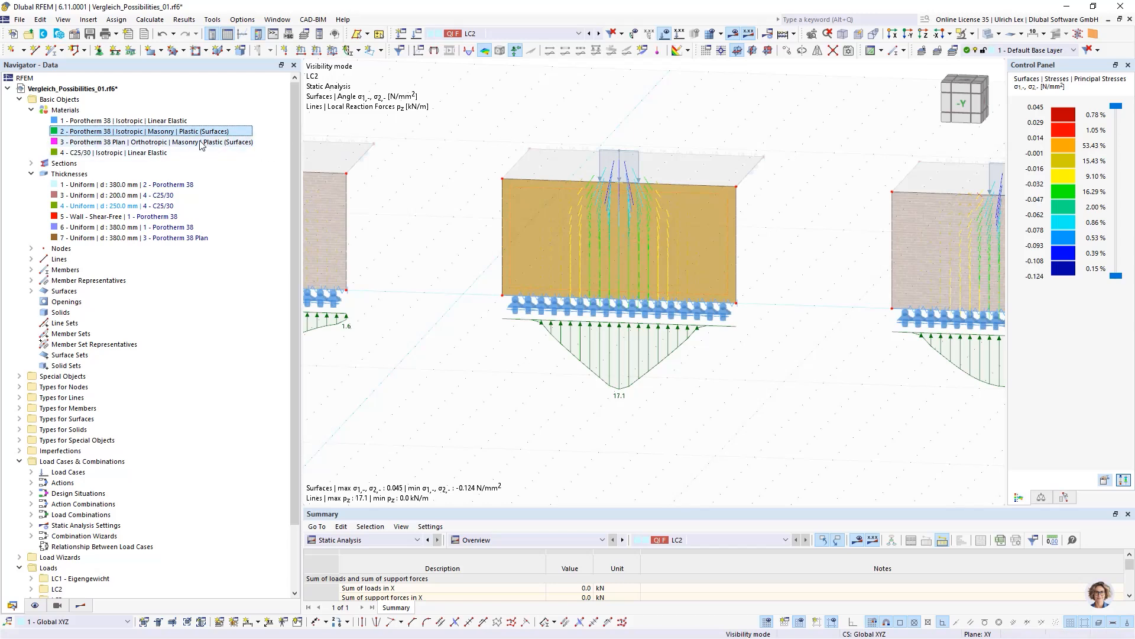
left_click(453, 264)
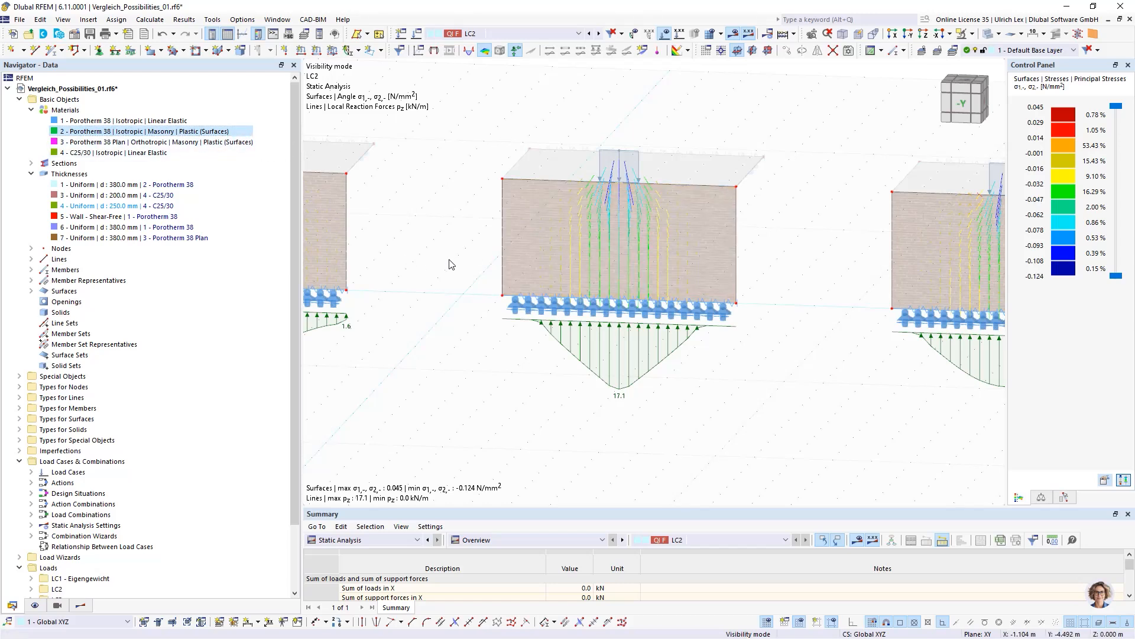
scroll(486, 273, "up", 3)
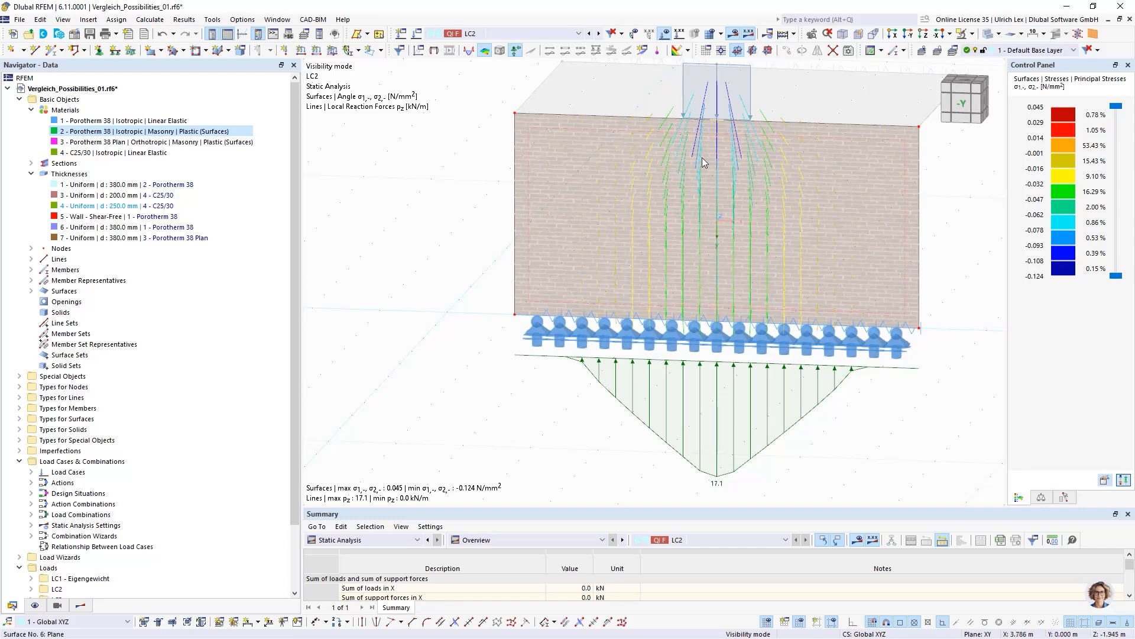
scroll(701, 150, "down", 1)
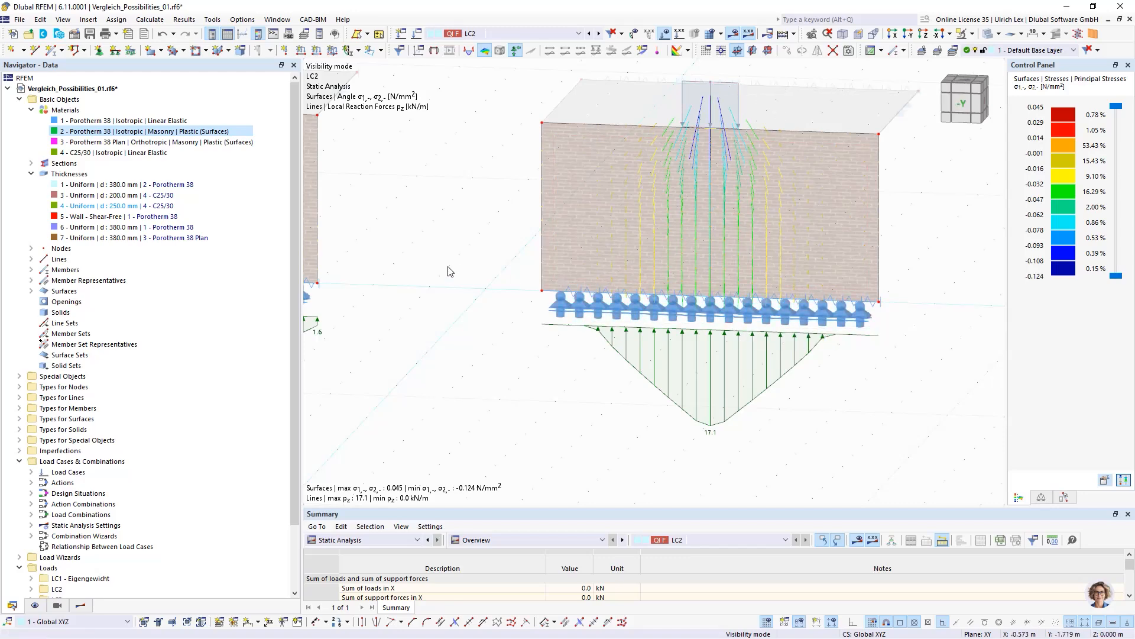
scroll(373, 271, "down", 3)
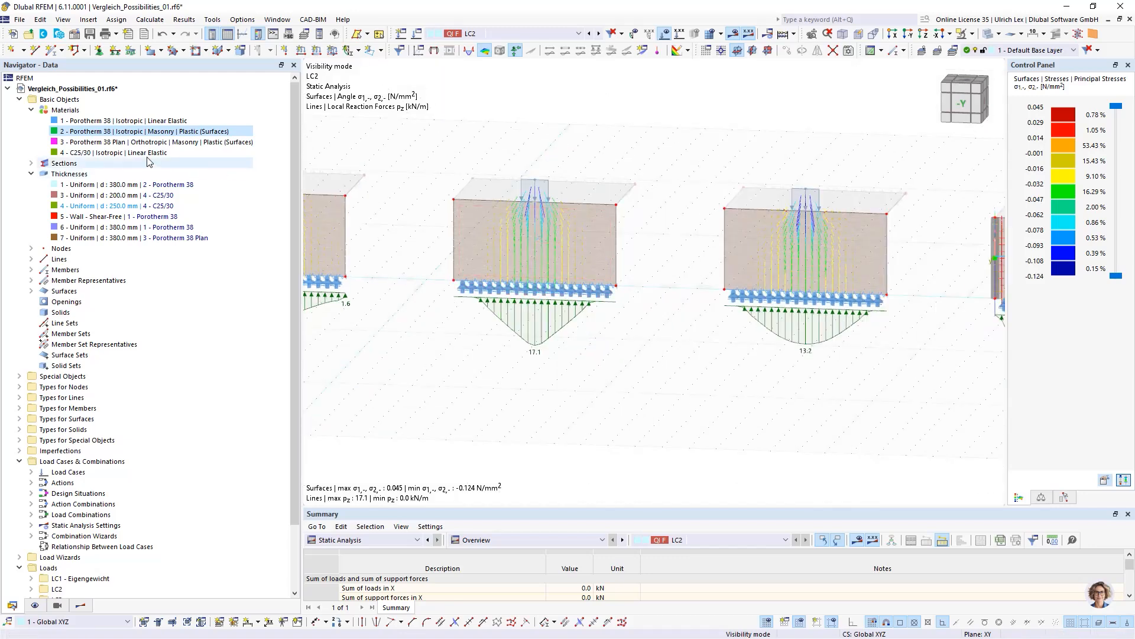
Step: Highlight the wall using the orthotropic Porotherm 38 Plan masonry material and compare its LC2 results with the second wall
left_click(94, 143)
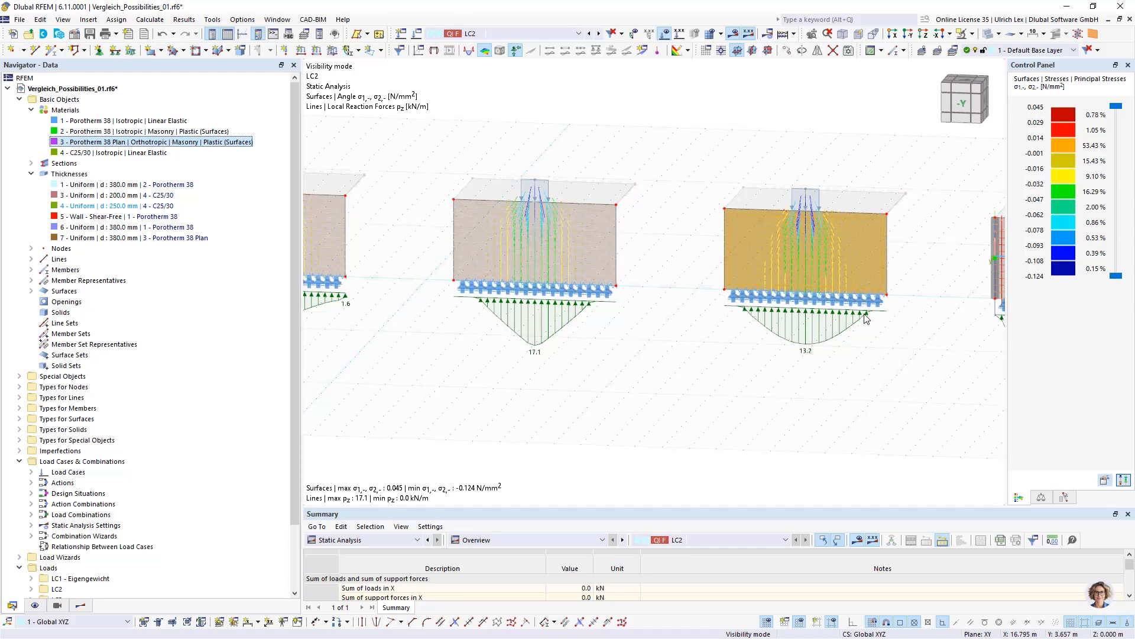
scroll(888, 320, "up", 1)
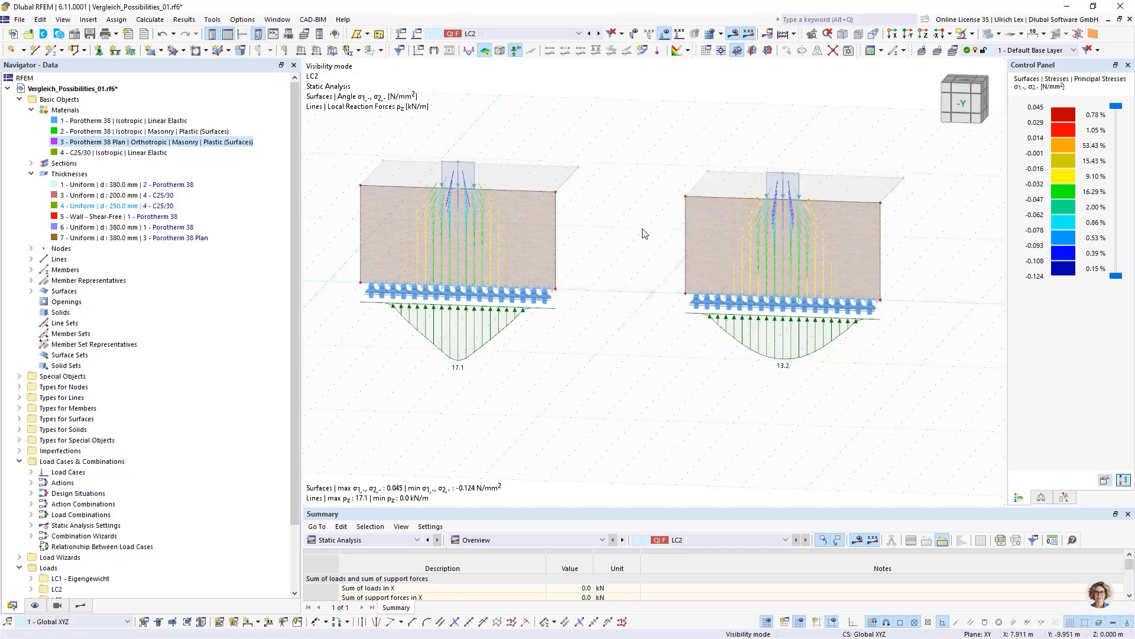
scroll(628, 234, "down", 3)
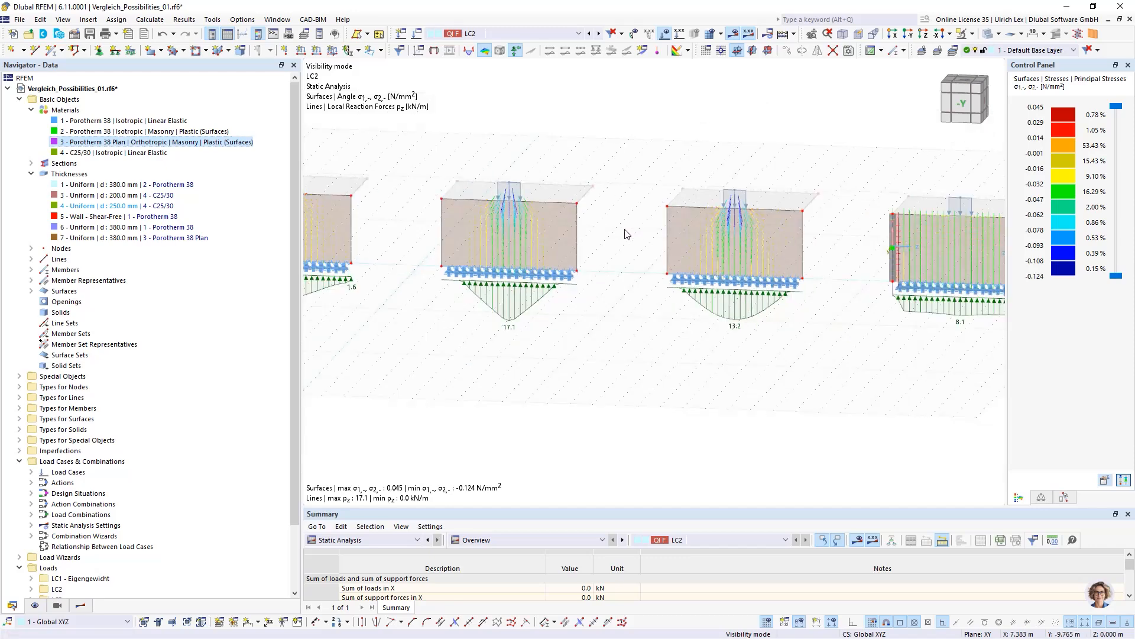
Step: Examine the stress trajectories and support reactions of the fourth, shear-free wall and compare them with the other walls
scroll(802, 282, "up", 3)
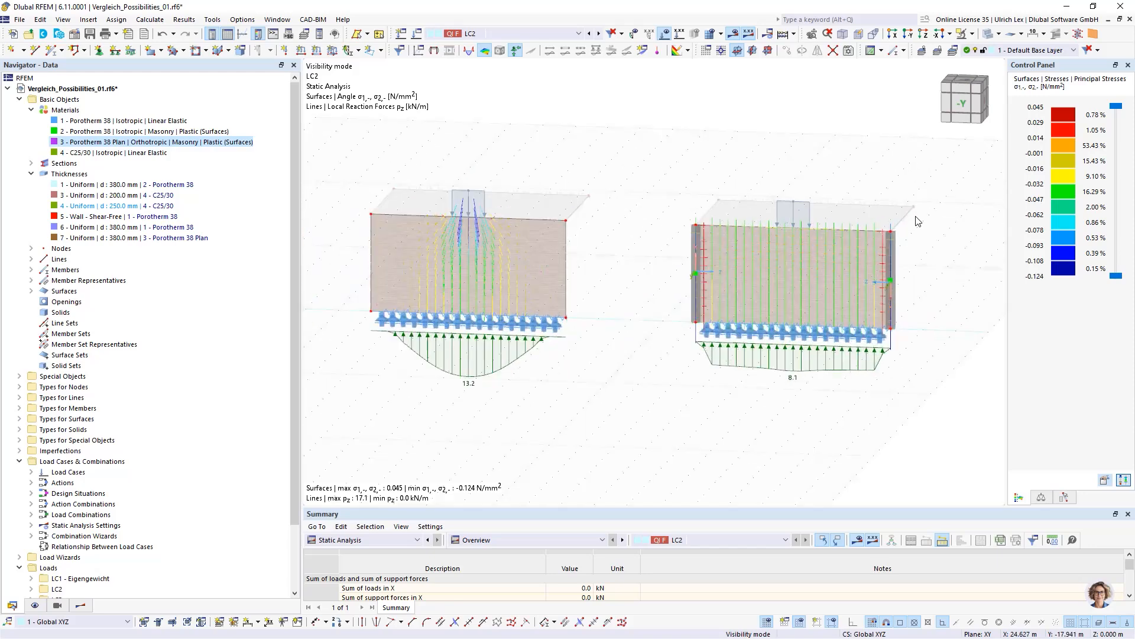
scroll(832, 308, "up", 2)
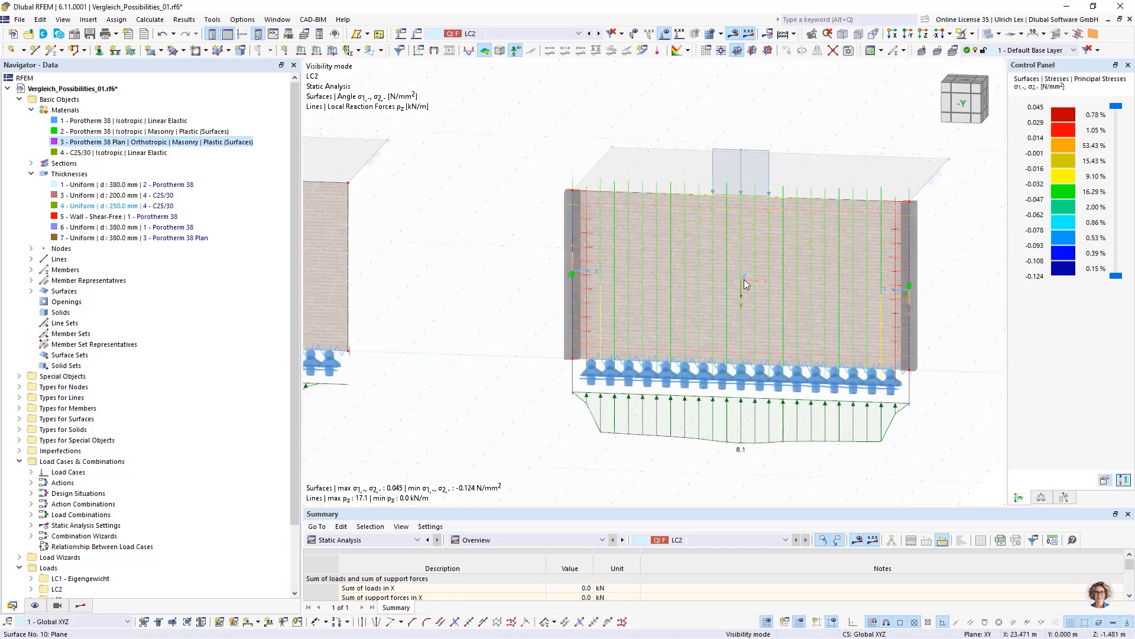
scroll(827, 190, "down", 3)
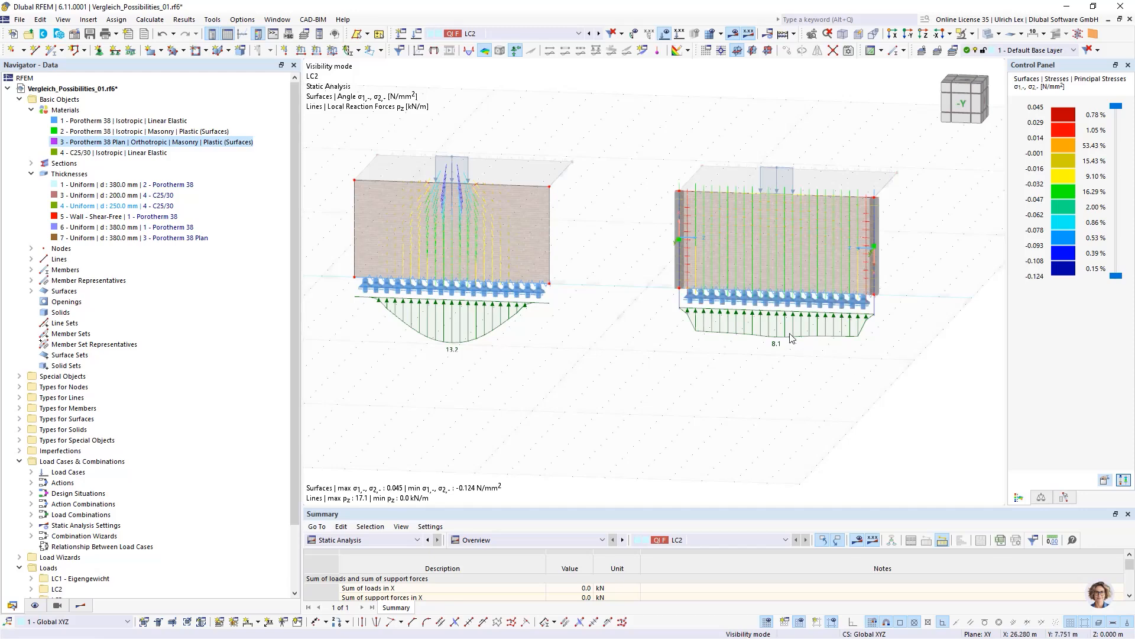
scroll(681, 226, "up", 1)
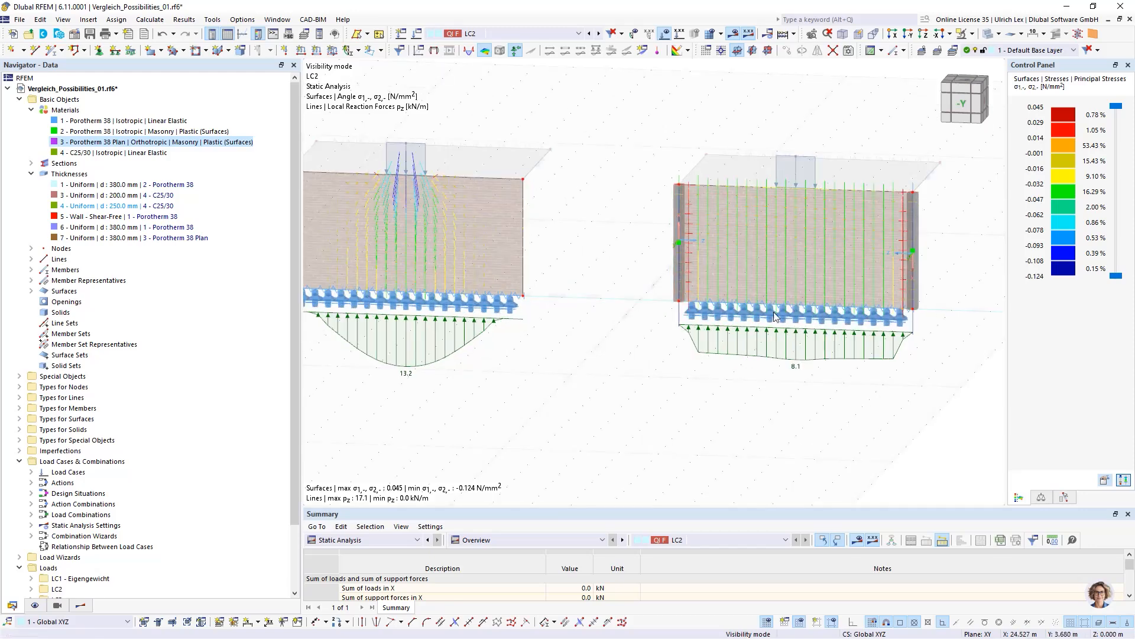
left_click(672, 207)
scroll(826, 245, "up", 2)
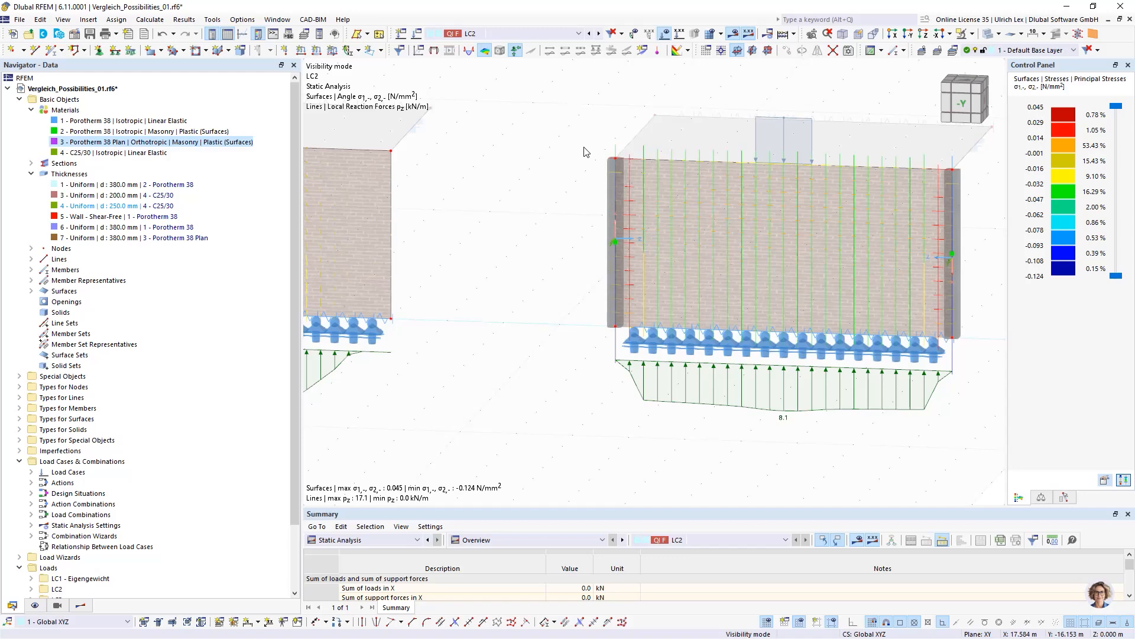
scroll(584, 152, "down", 5)
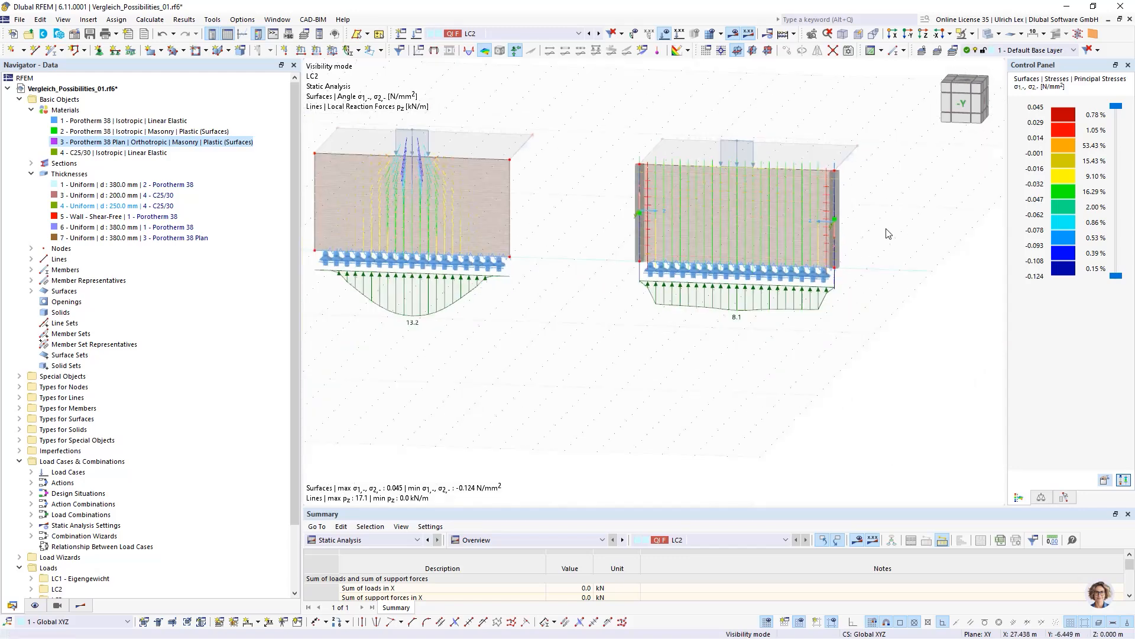
scroll(945, 268, "down", 2)
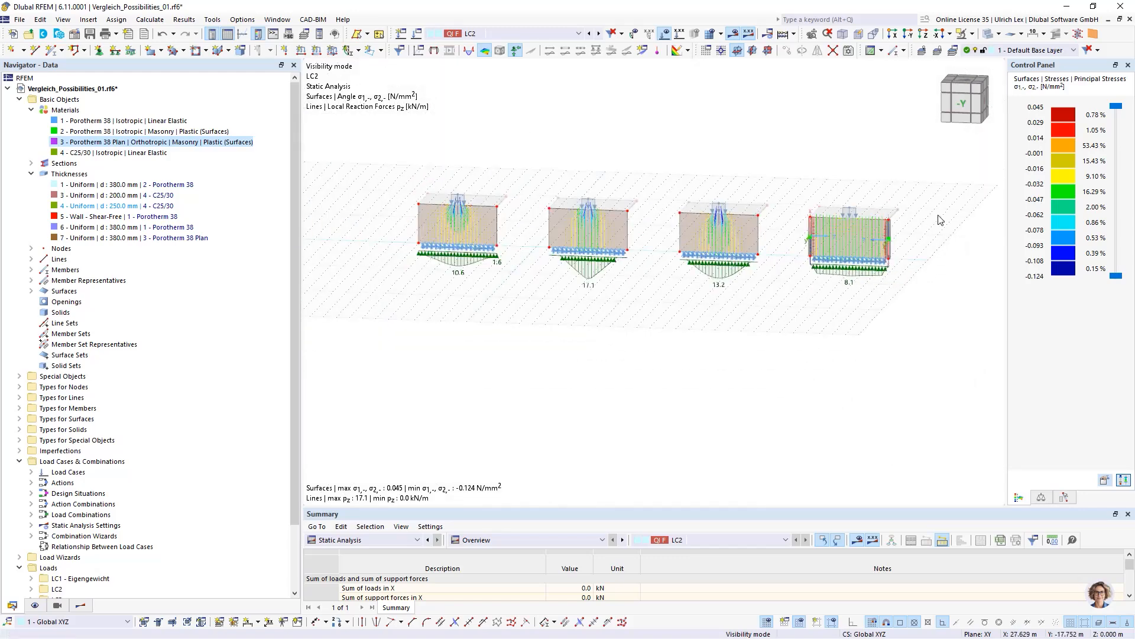
Step: View load case LC3 and switch to load combination CO3 (1.35 * LC1 + 1.50 * LC2 + 1.50 * LC3)
left_click(545, 32)
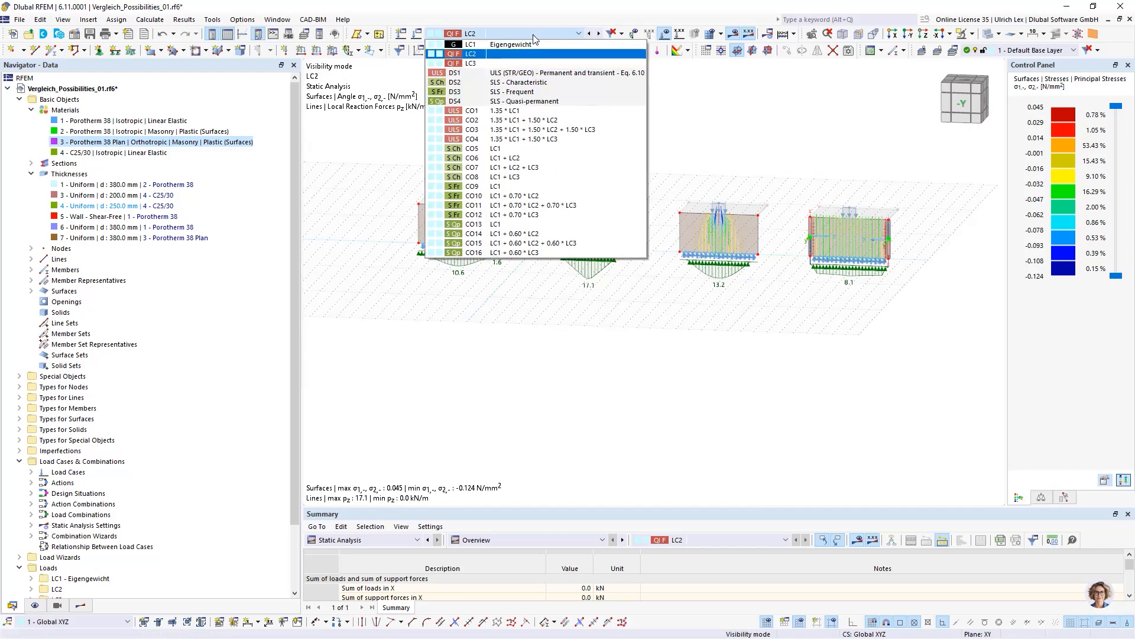
left_click(485, 64)
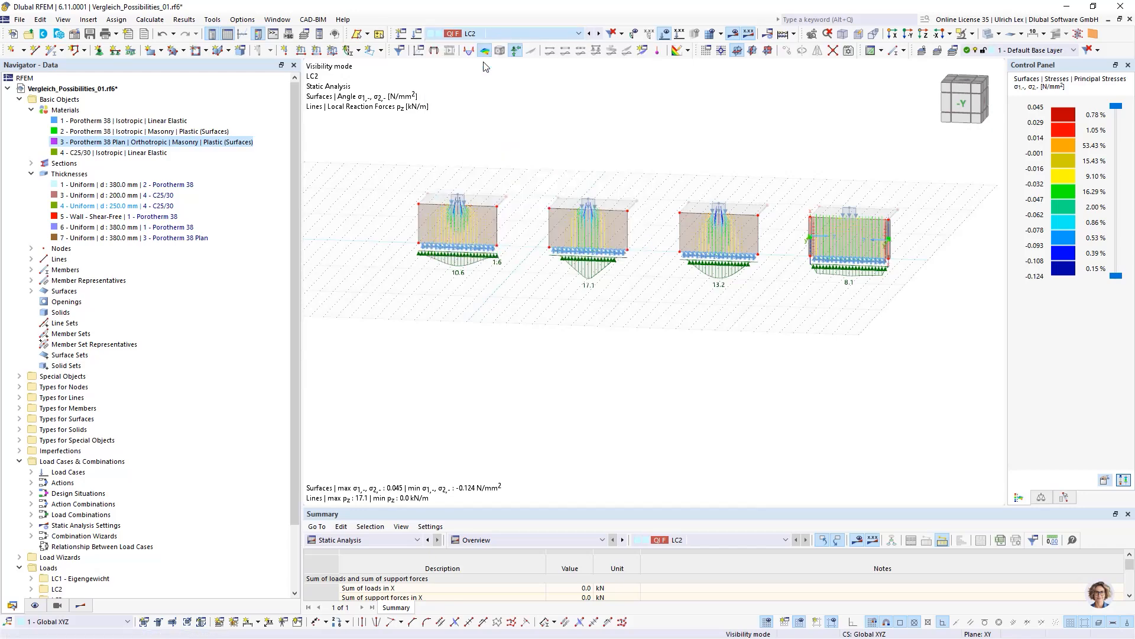
left_click(513, 34)
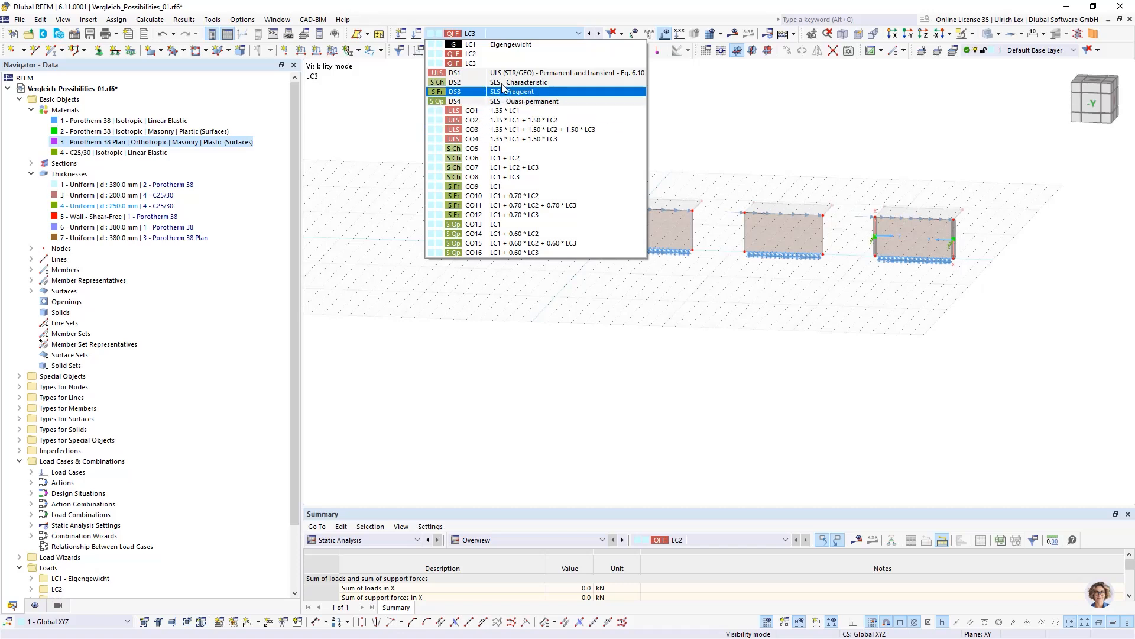
left_click(602, 132)
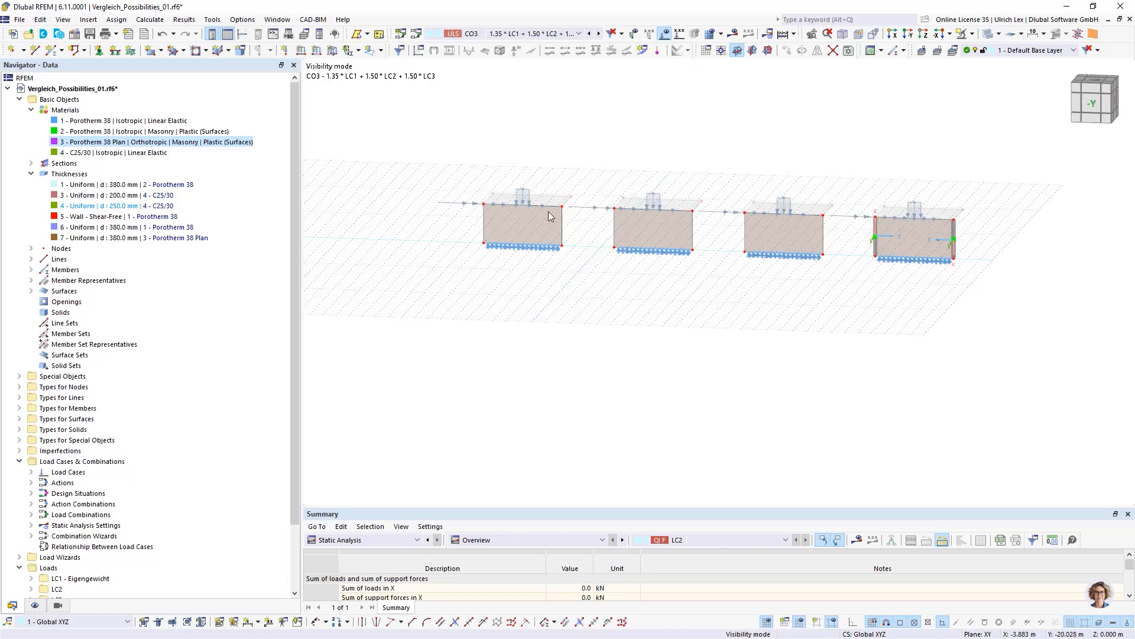
Step: Fix the uX translation of the Gelenkig line support under the first wall and accept deleting the existing results
scroll(549, 219, "up", 3)
scroll(413, 202, "up", 2)
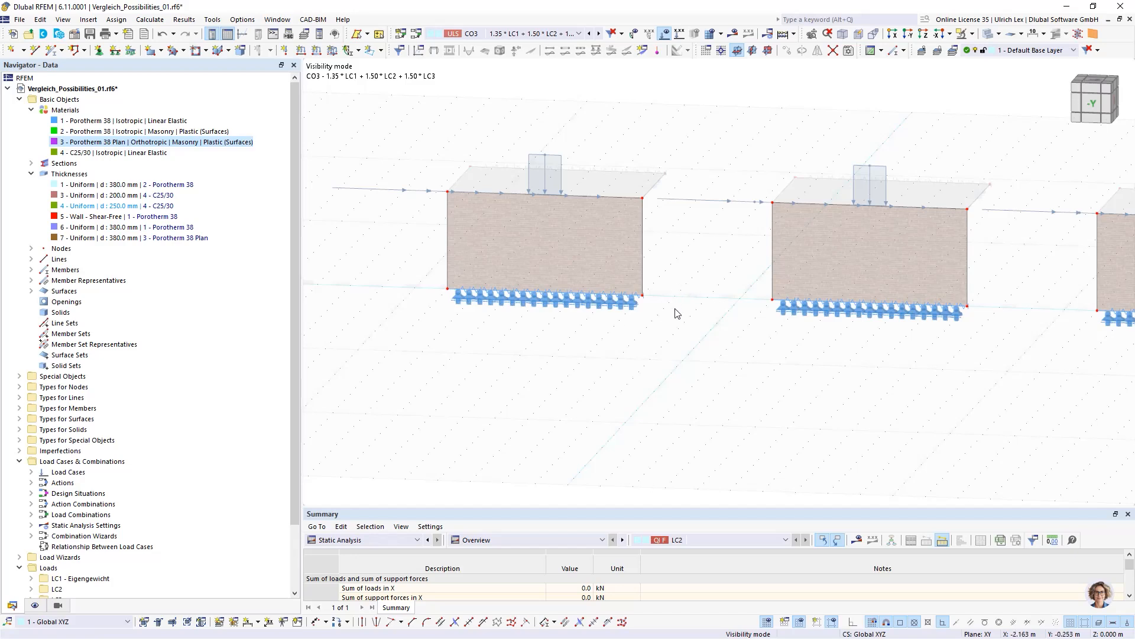
double_click(634, 309)
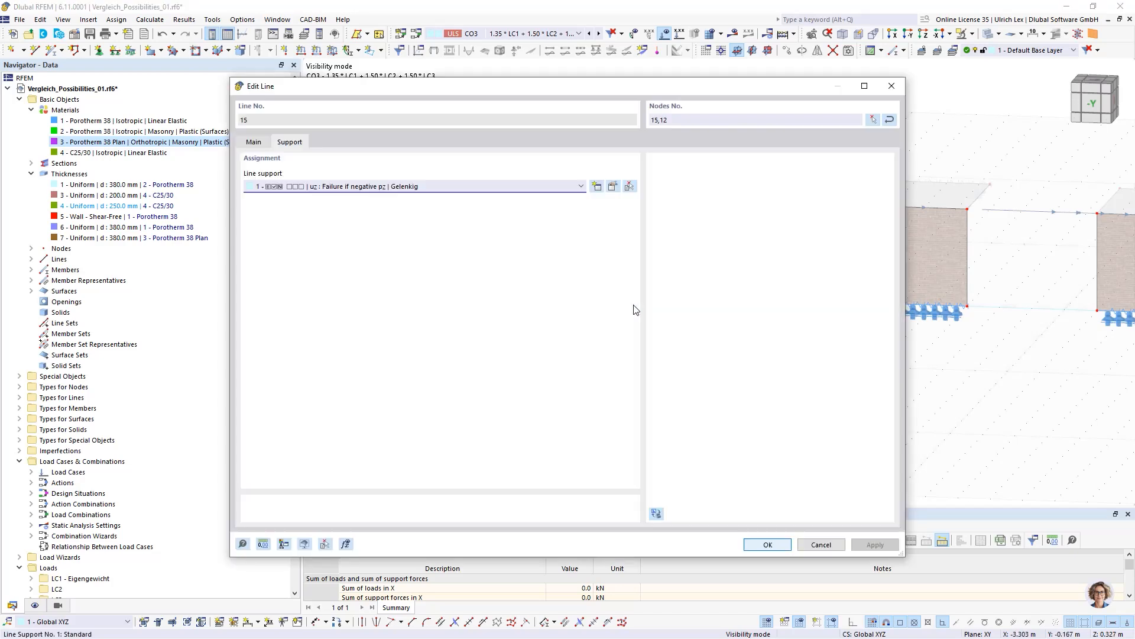
left_click(615, 190)
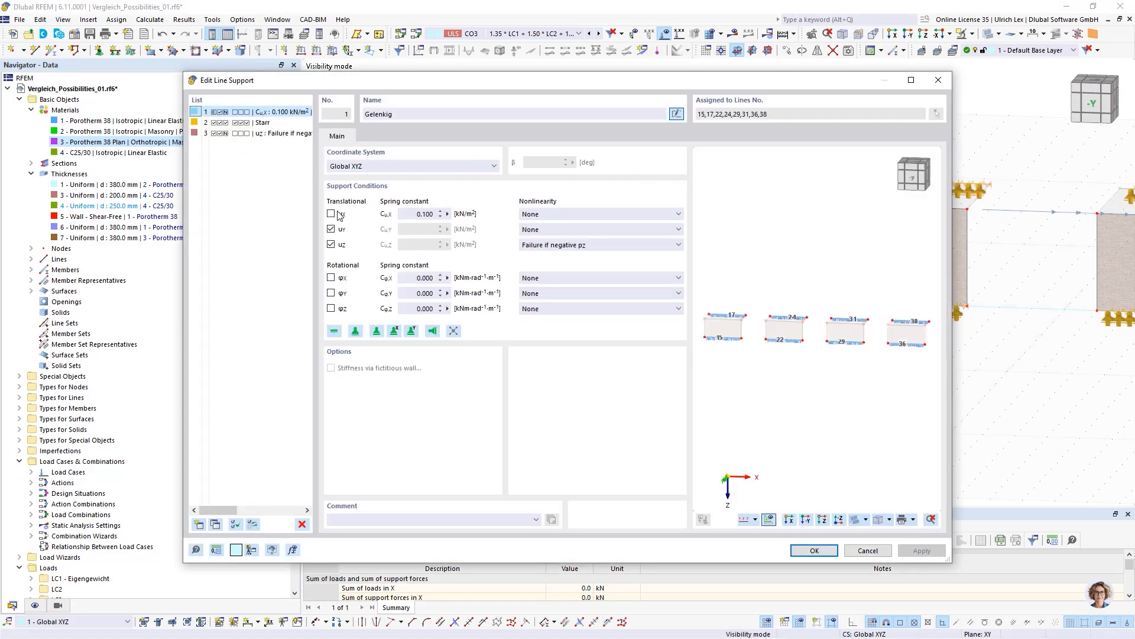
left_click(332, 214)
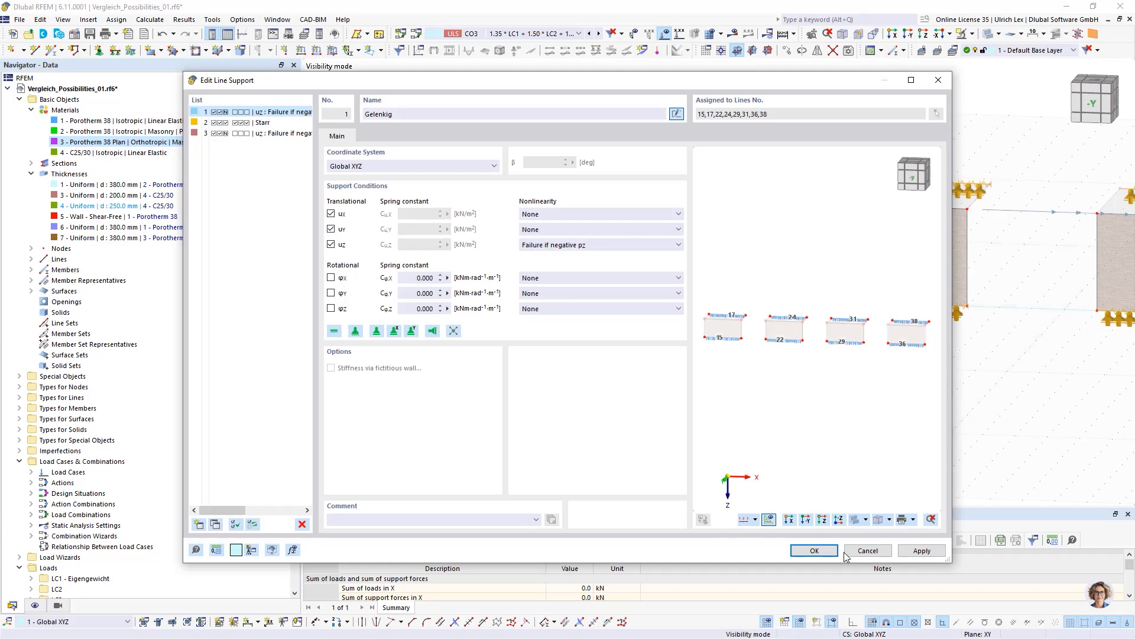
left_click(814, 550)
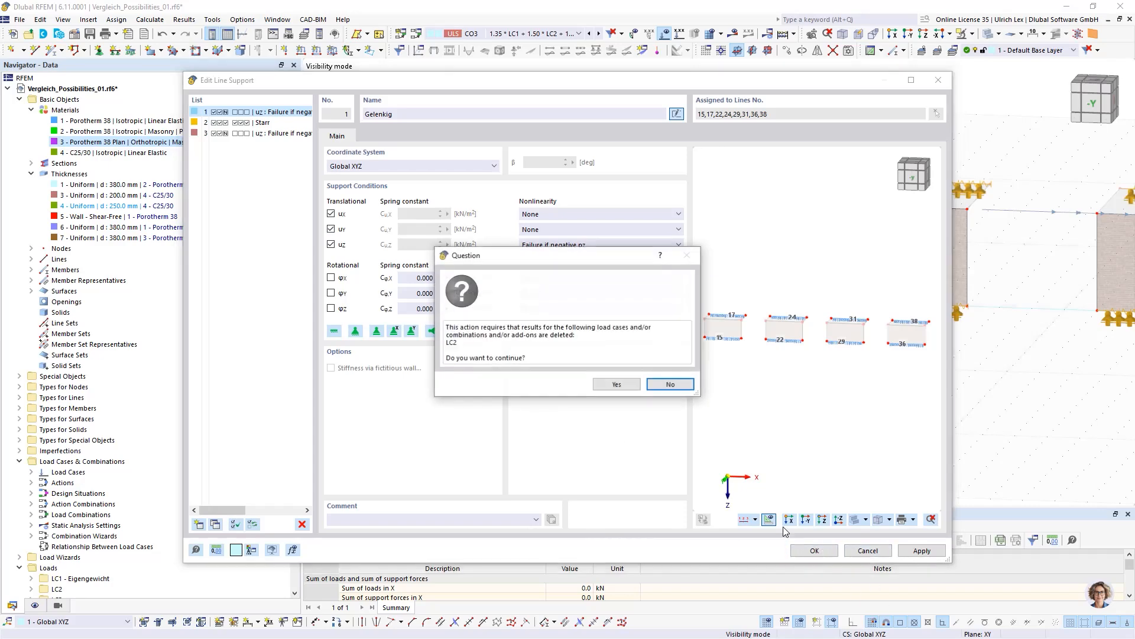
left_click(615, 385)
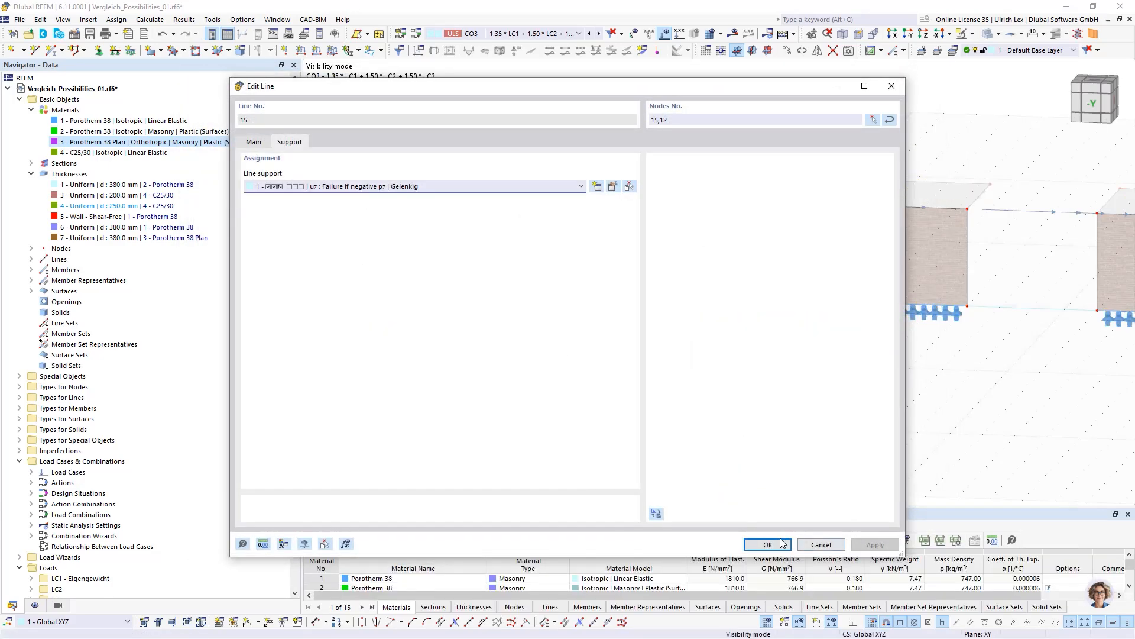
left_click(768, 544)
Step: Calculate CO3 and examine the principal stress trajectories and the support reaction at the base of the first wall
scroll(449, 314, "down", 3)
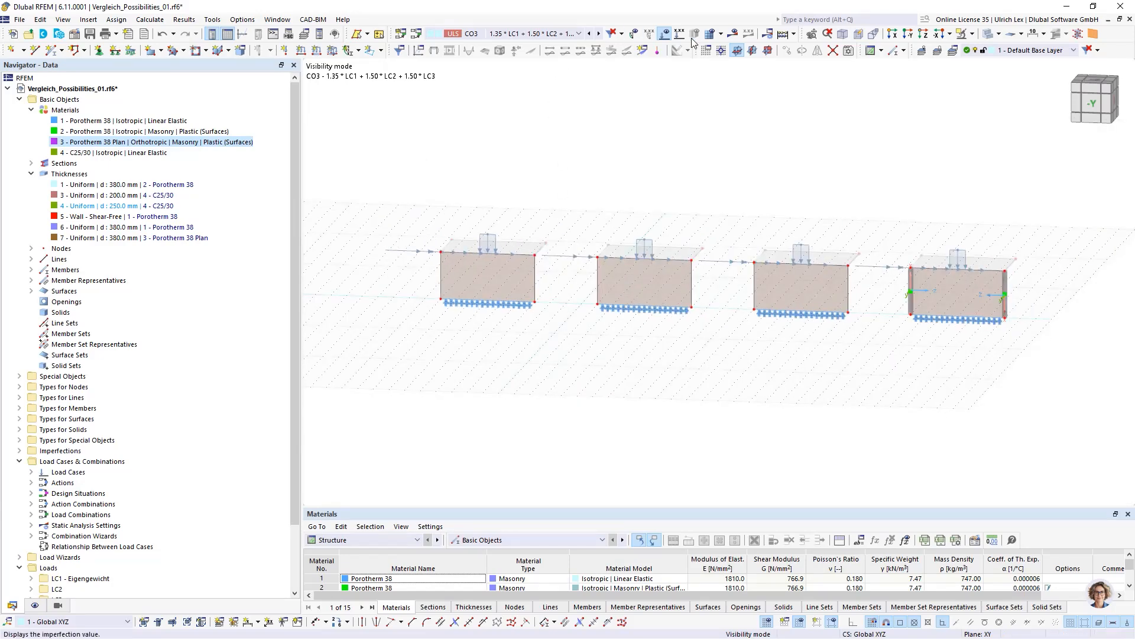
left_click(733, 34)
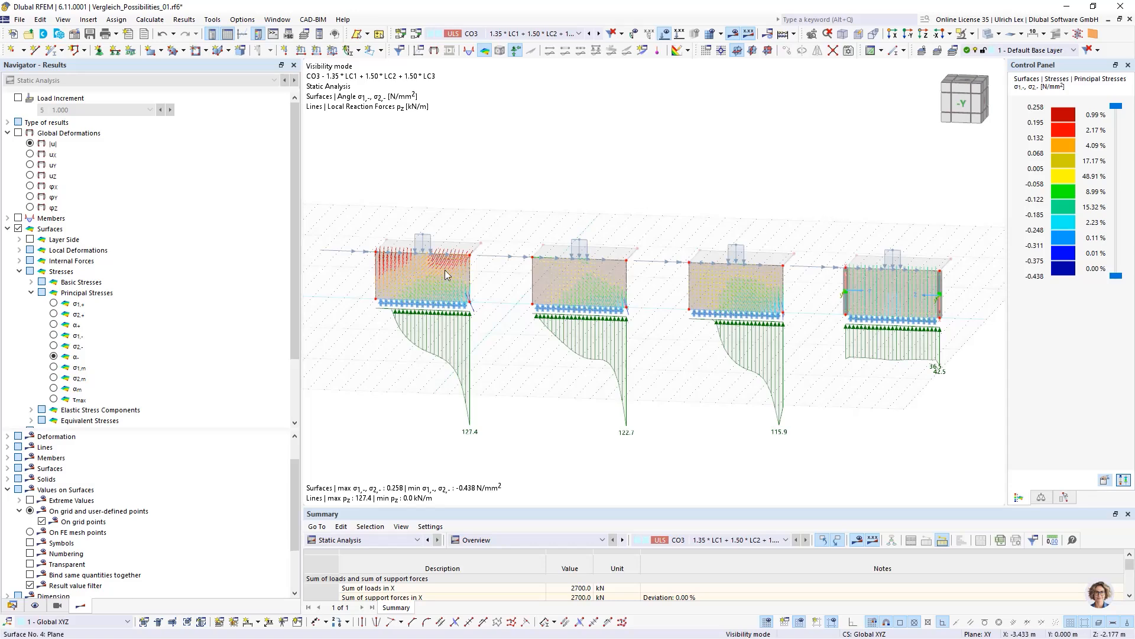
scroll(337, 274, "up", 6)
scroll(488, 268, "down", 1)
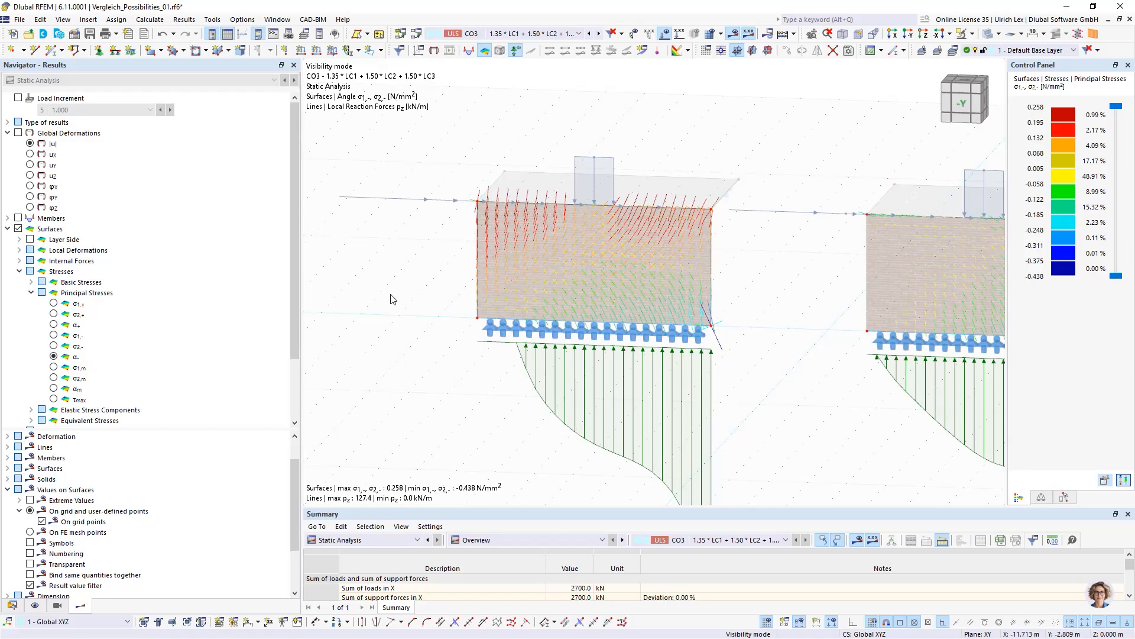
scroll(531, 404, "up", 1)
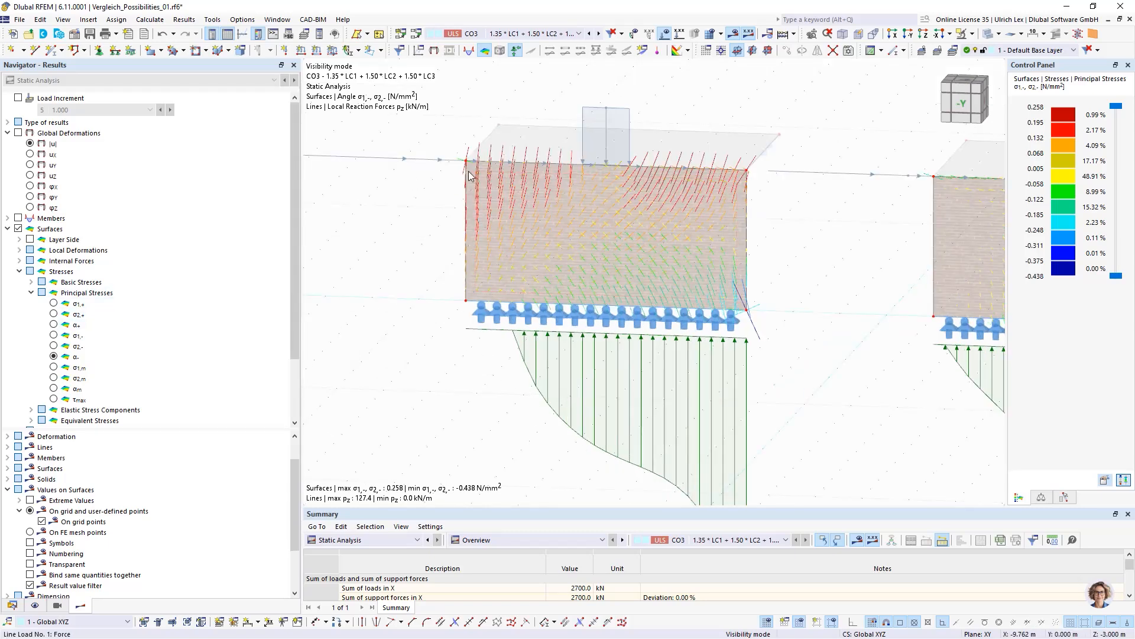
left_click(512, 319)
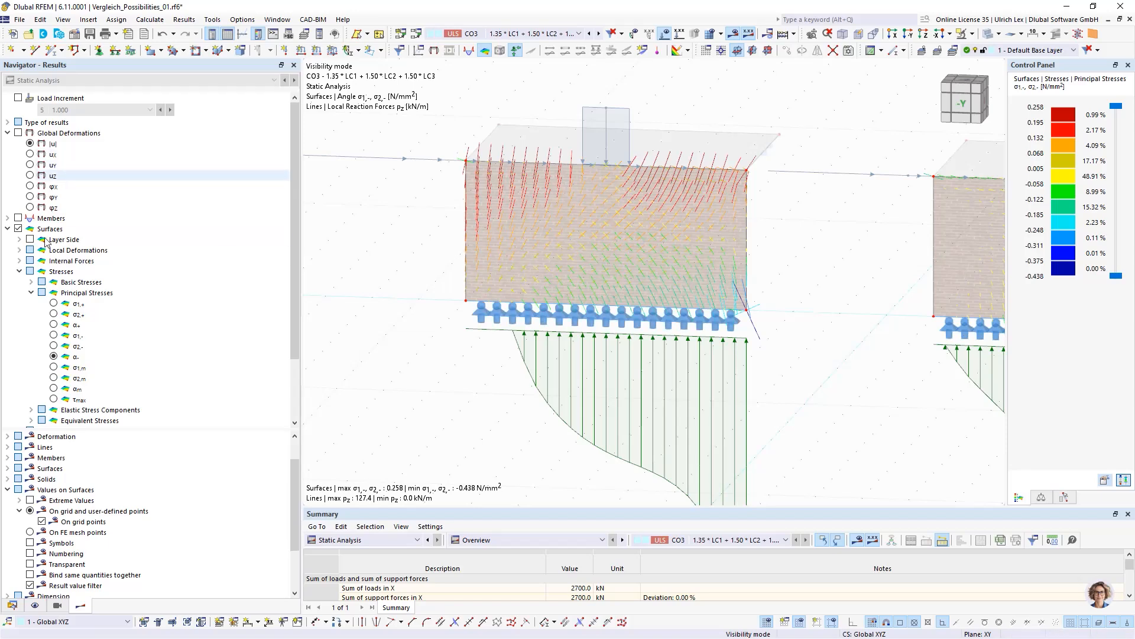
Step: Remove the uZ failure nonlinearity by setting it to None in the Gelenkig line support under the first wall, accepting deletion of the CO3 results
left_click(12, 605)
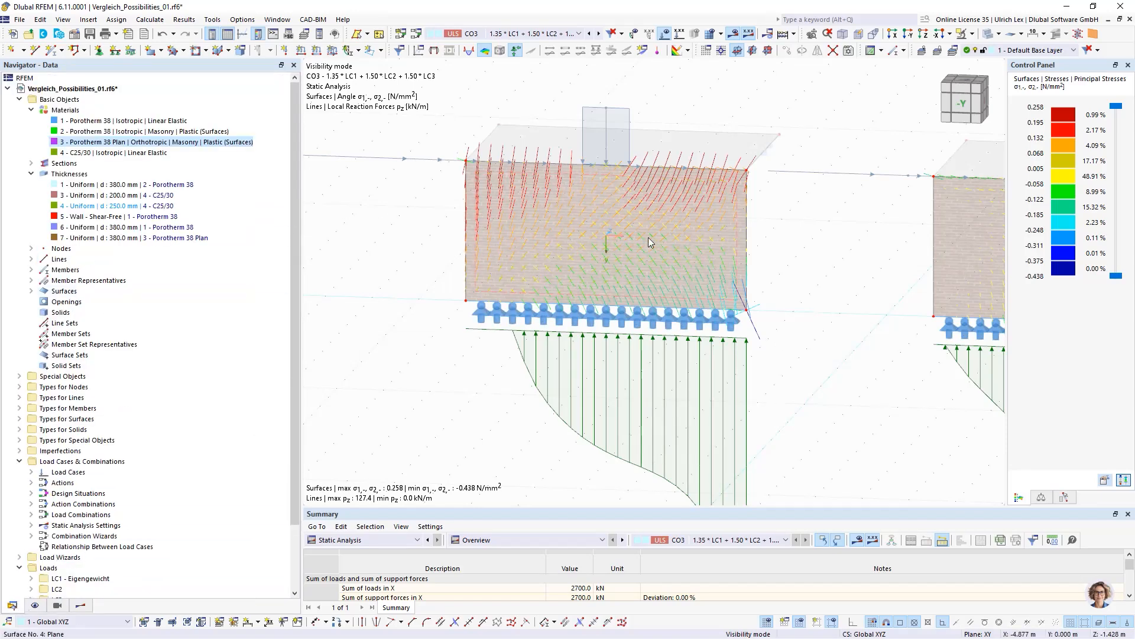
scroll(524, 207, "down", 2)
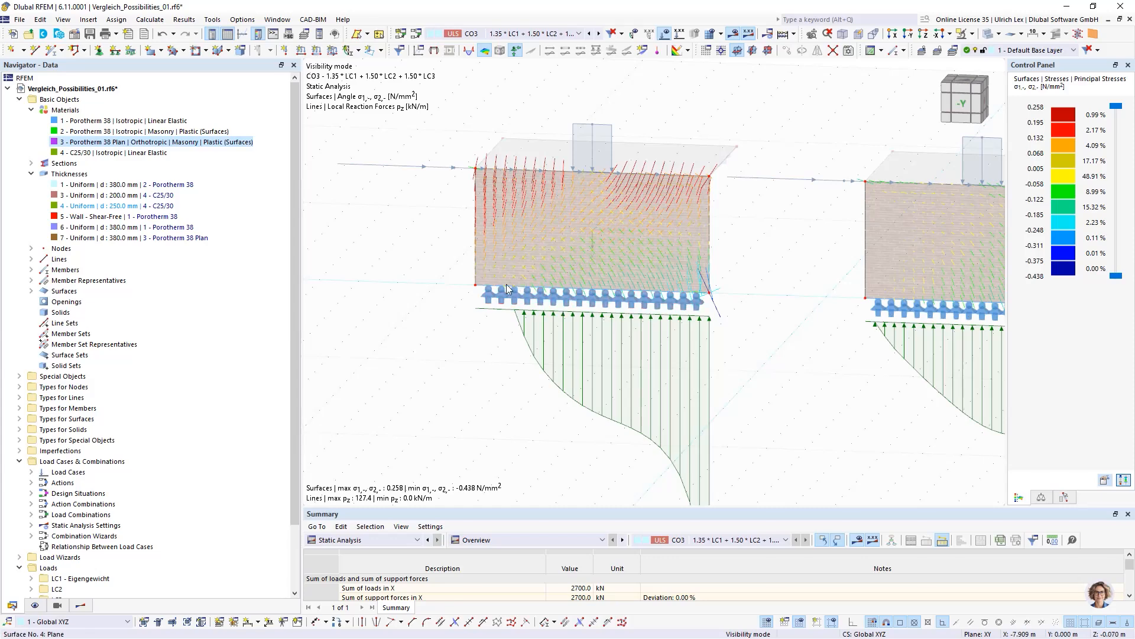
scroll(550, 343, "down", 1)
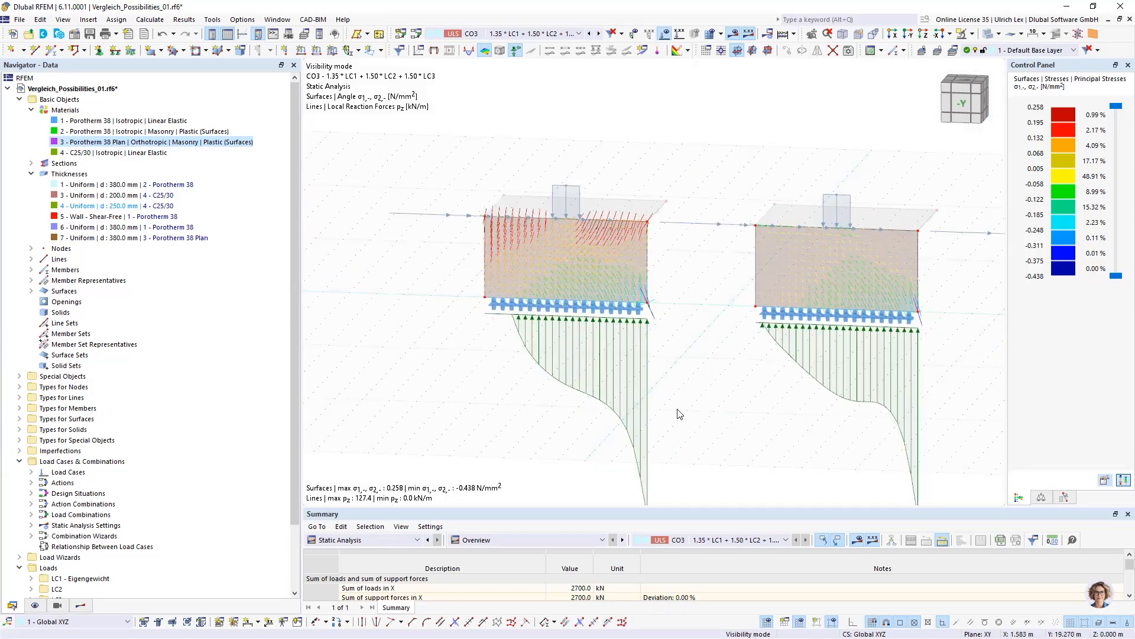
mouse_move(674, 405)
middle_mouse_down("ctrl")
mouse_move(647, 379)
mouse_move(656, 395)
middle_mouse_up("ctrl")
scroll(600, 303, "up", 1)
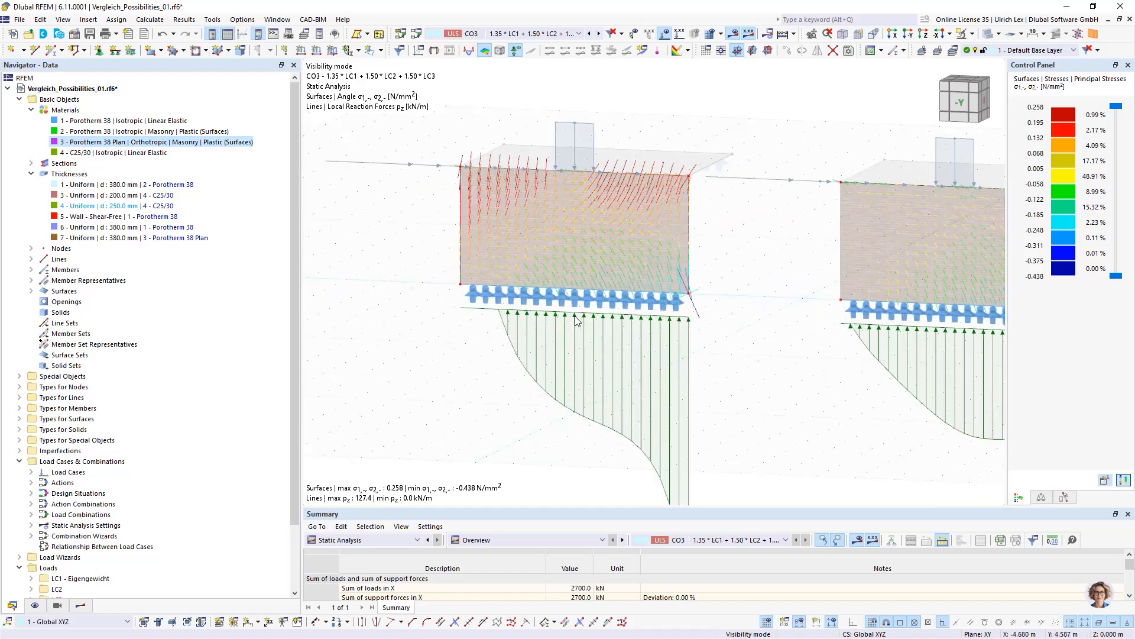
double_click(470, 297)
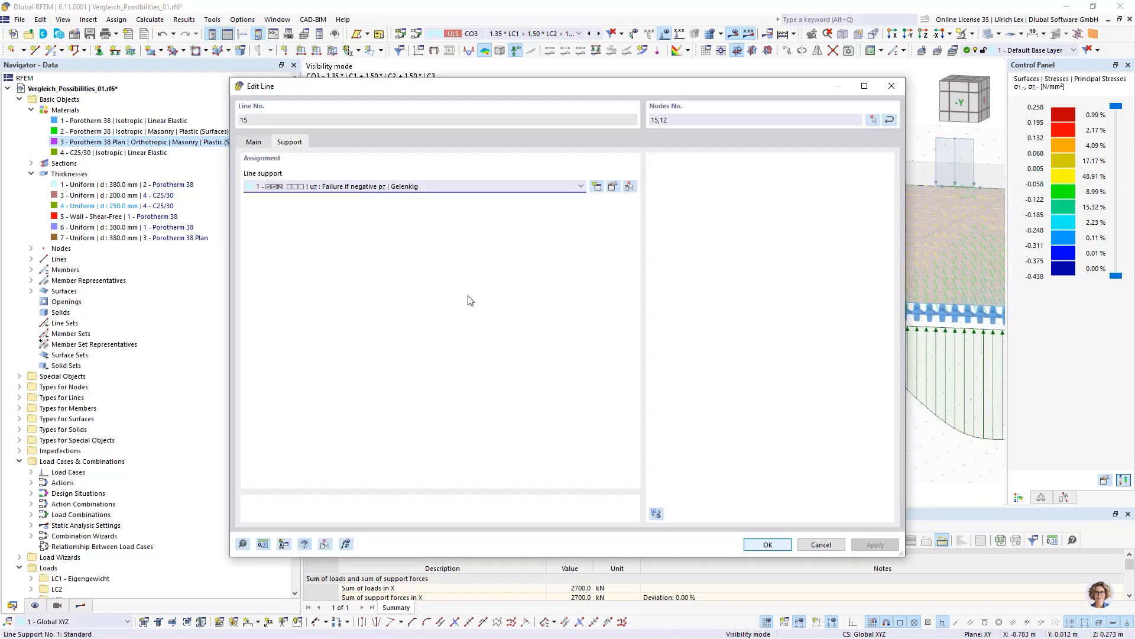
left_click(613, 185)
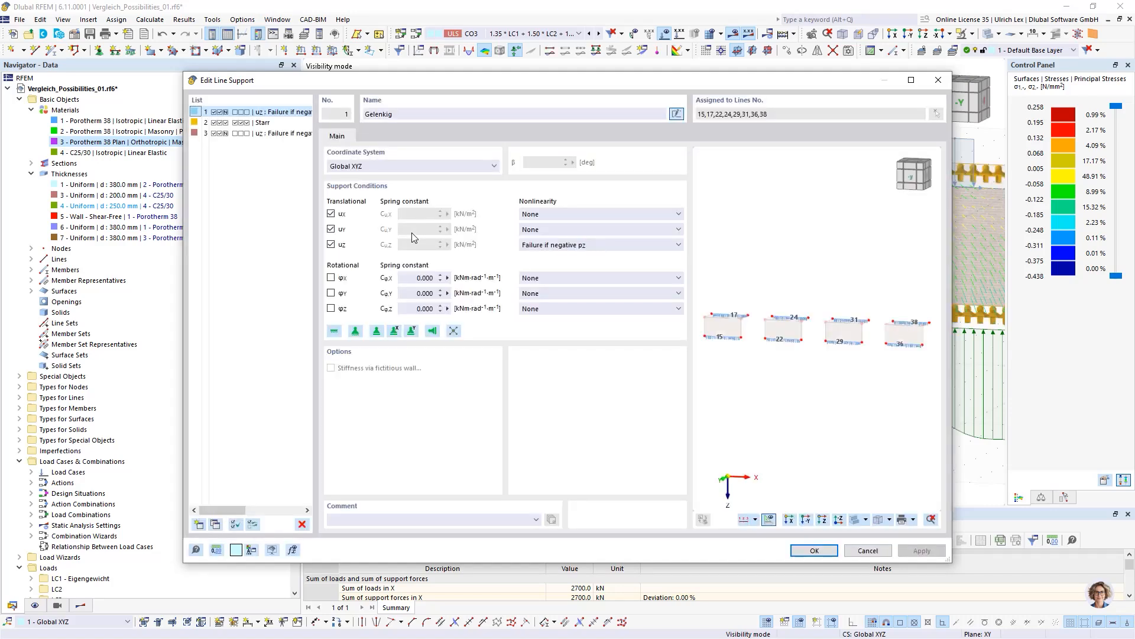
left_click(595, 246)
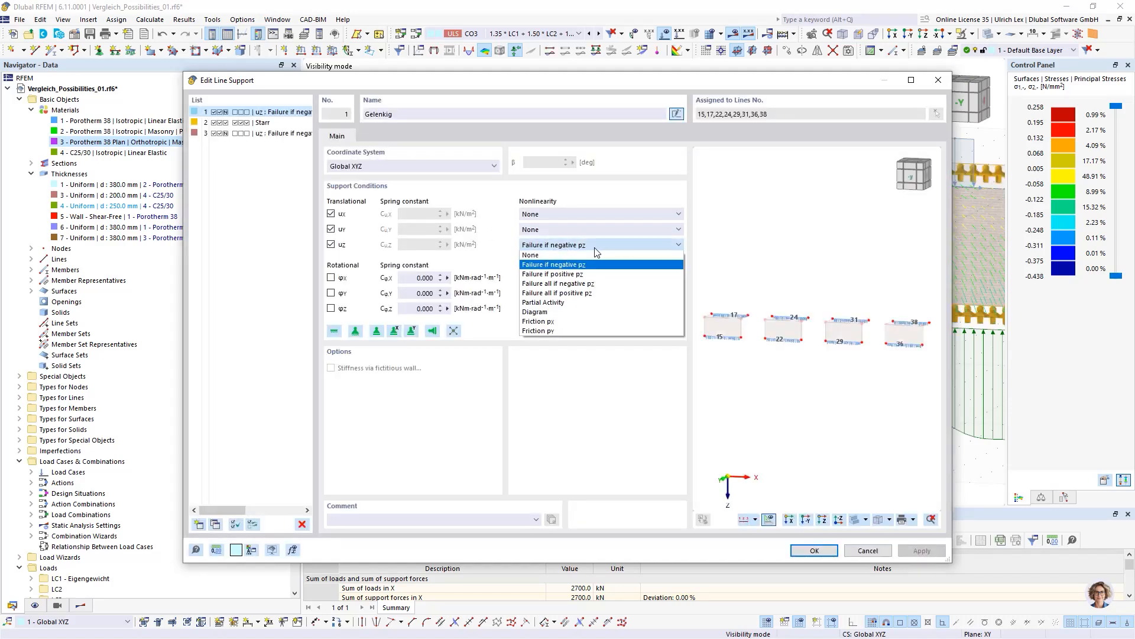
left_click(553, 255)
left_click(814, 551)
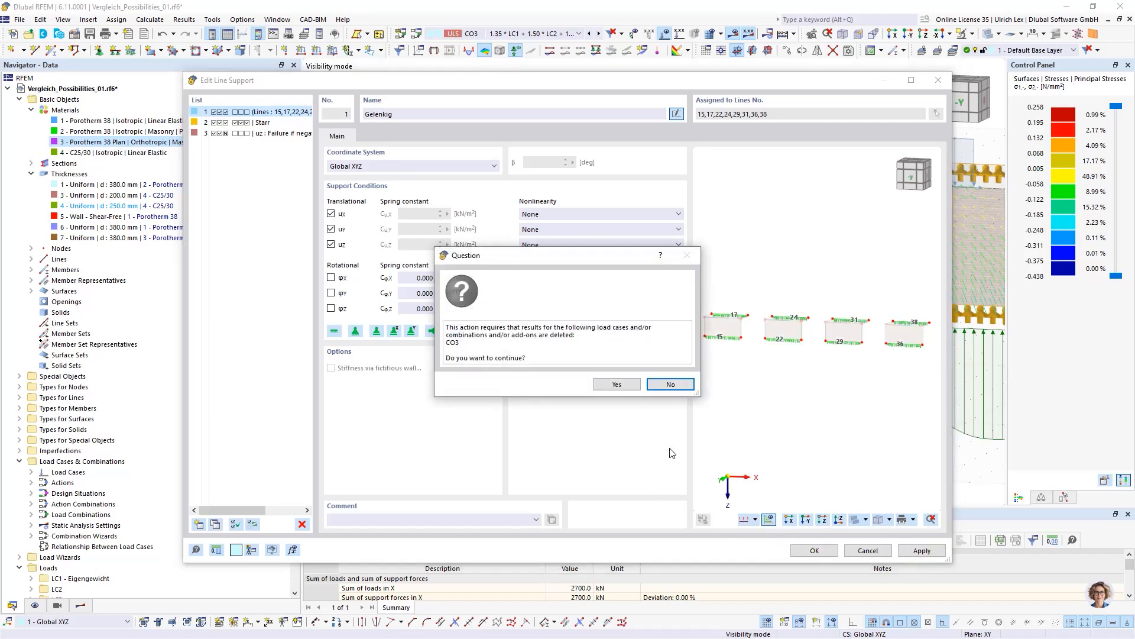
left_click(618, 385)
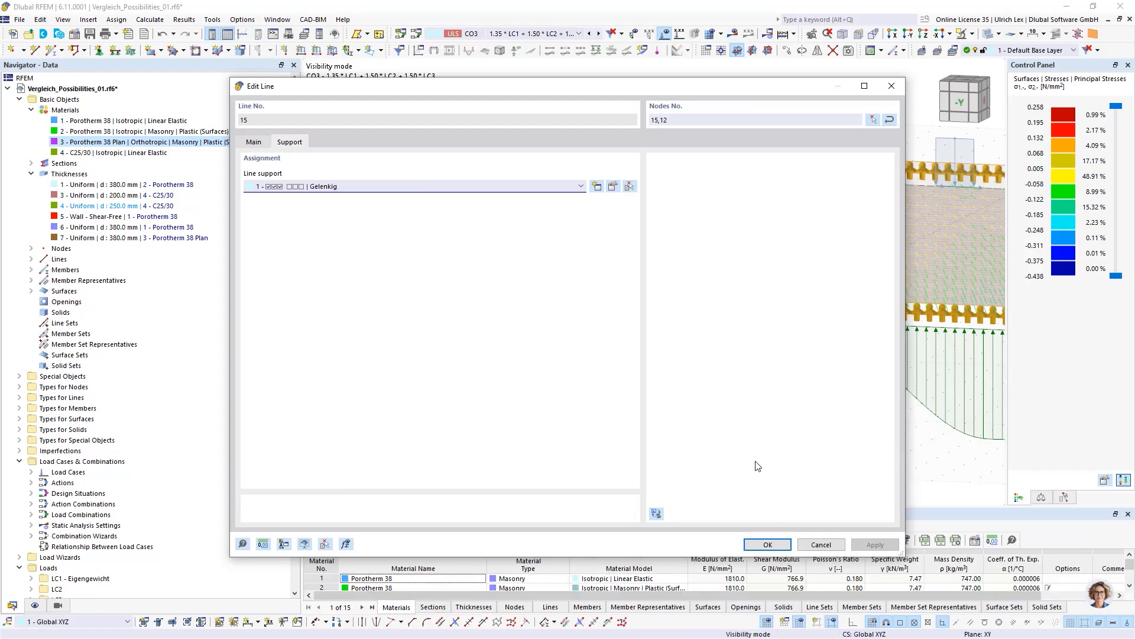
left_click(762, 539)
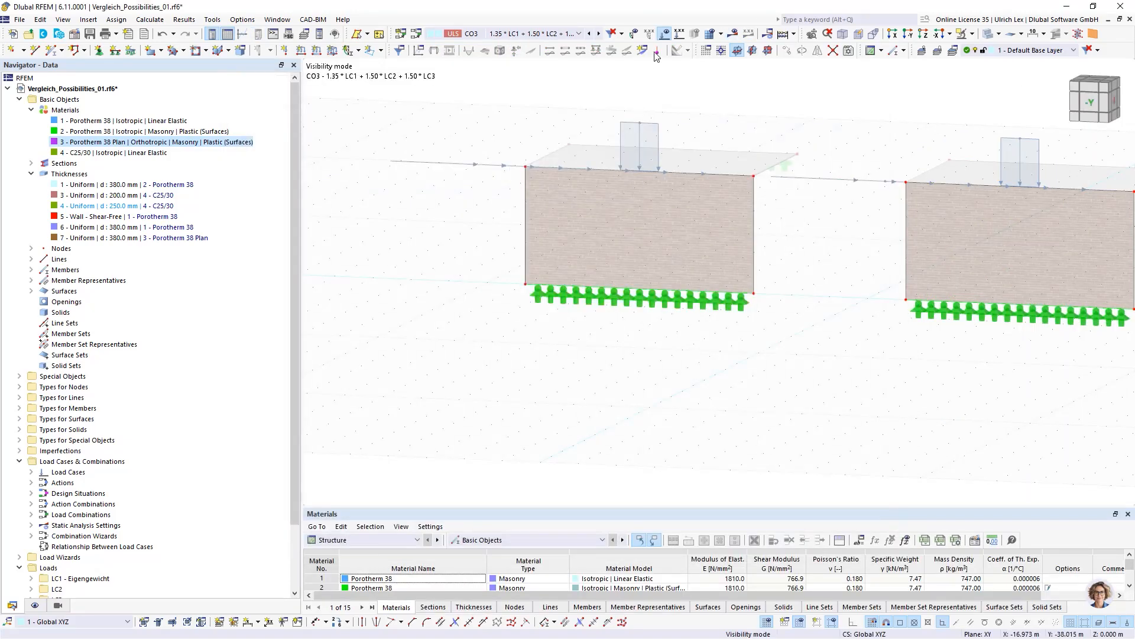
Step: Calculate CO3 and examine the support reaction of the wall using material 1, Porotherm 38 Isotropic Linear Elastic
left_click(733, 35)
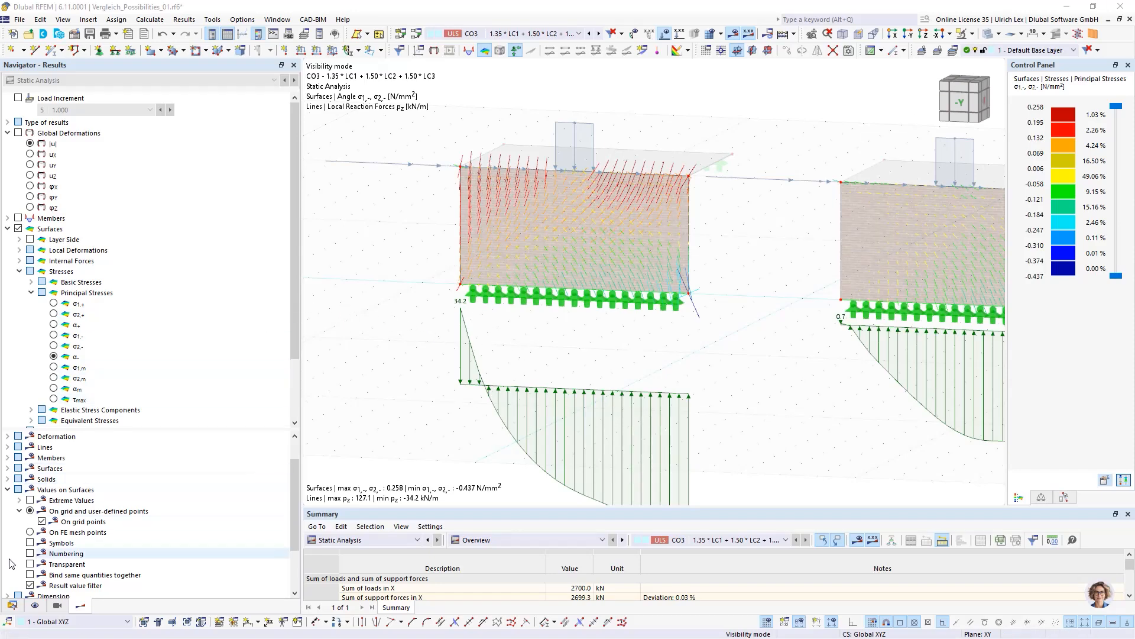
left_click(12, 605)
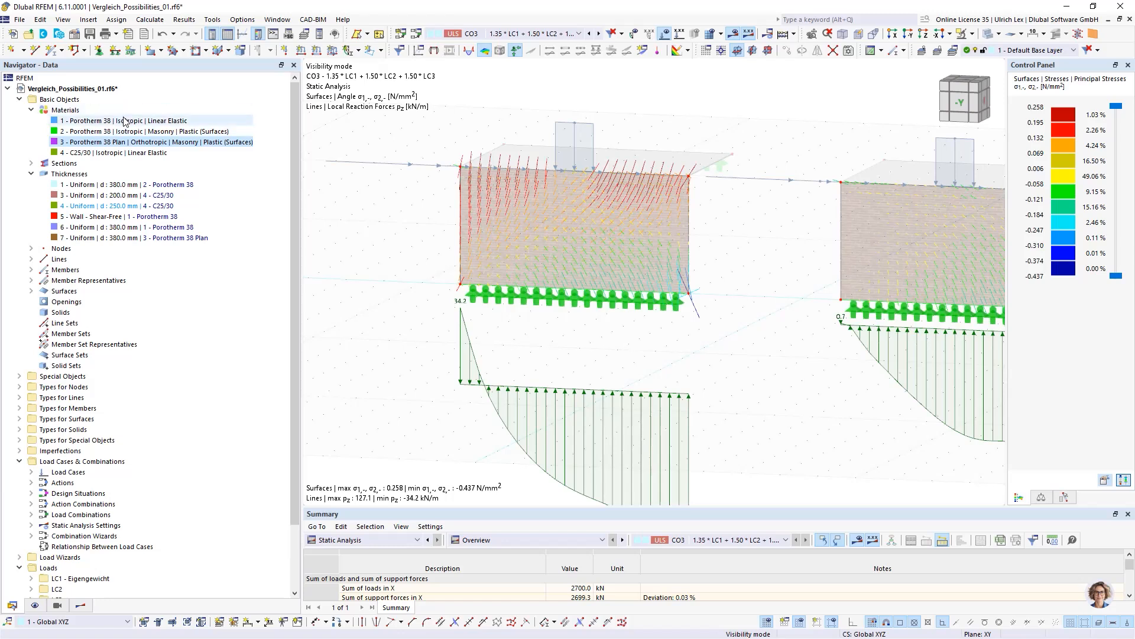
left_click(148, 121)
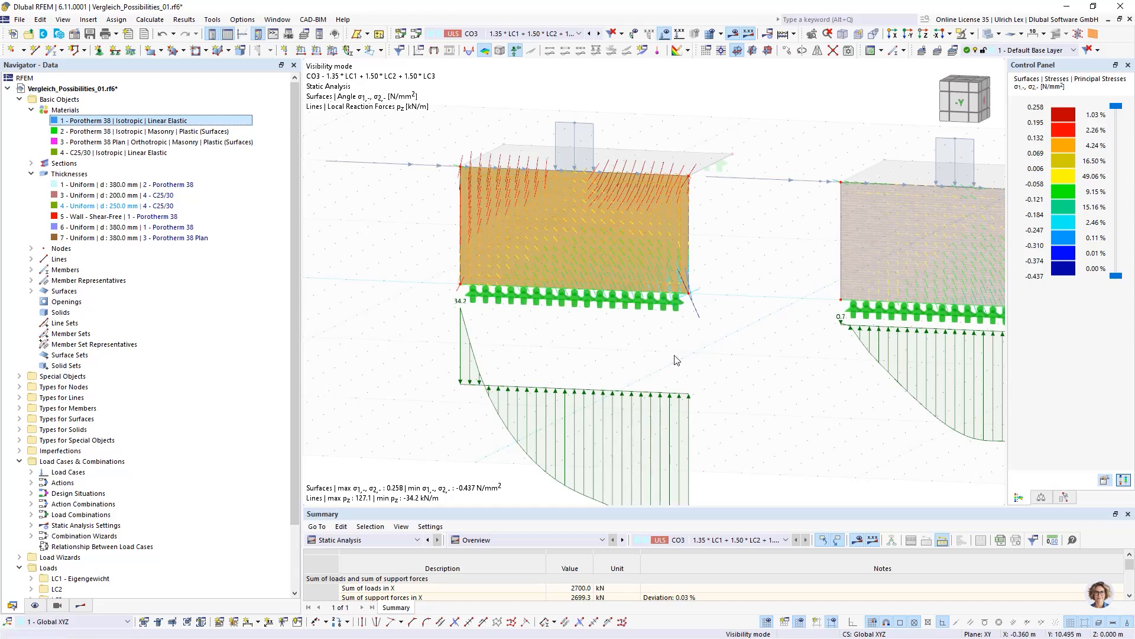
scroll(423, 272, "down", 2)
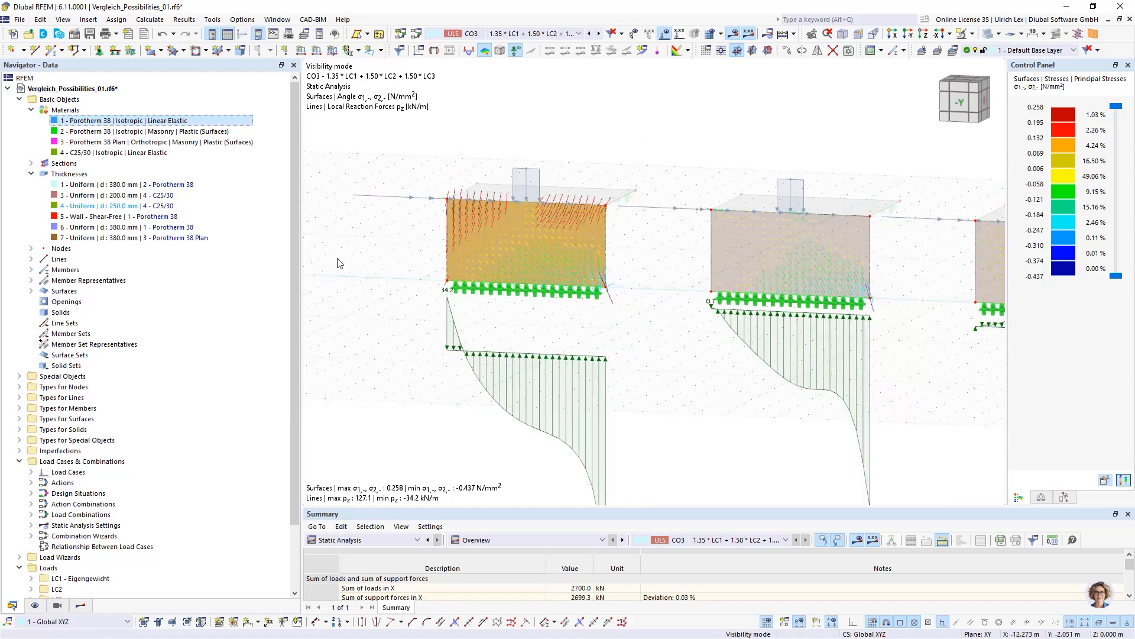
Step: Highlight the wall using material 2, Isotropic Masonry Plastic, and examine its stress trajectories and support reaction
left_click(122, 135)
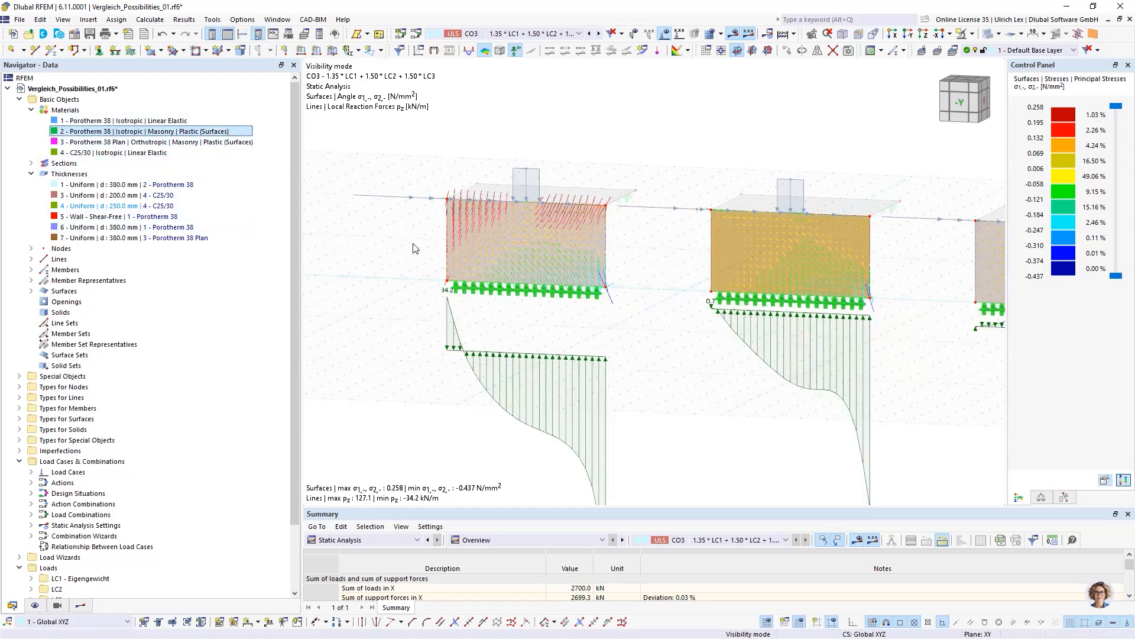
scroll(944, 336, "up", 2)
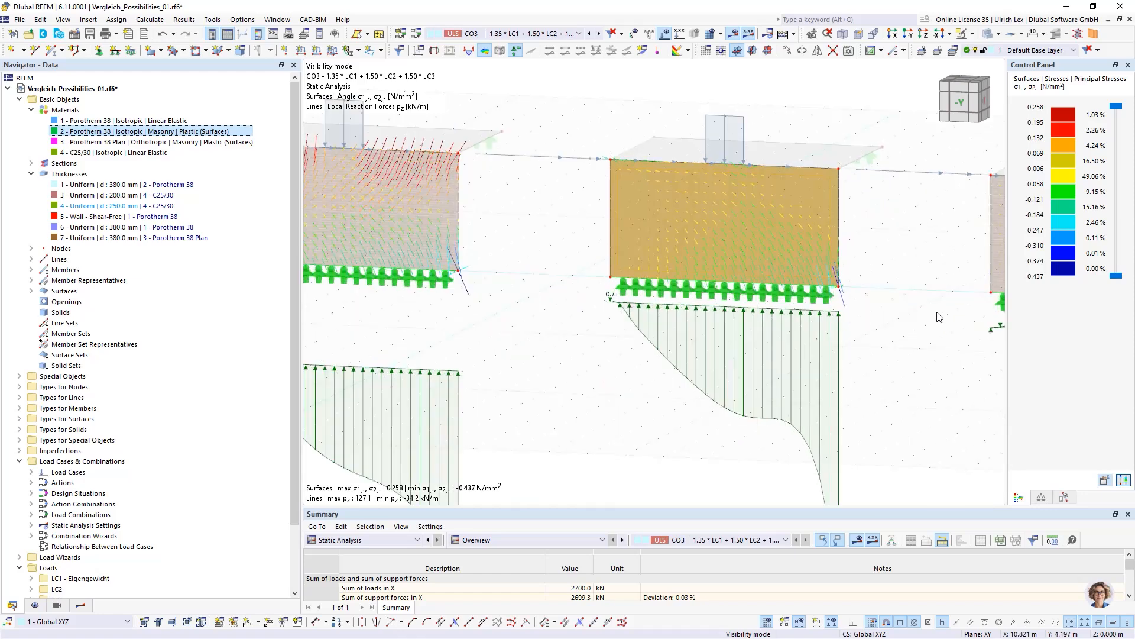
scroll(887, 197, "up", 2)
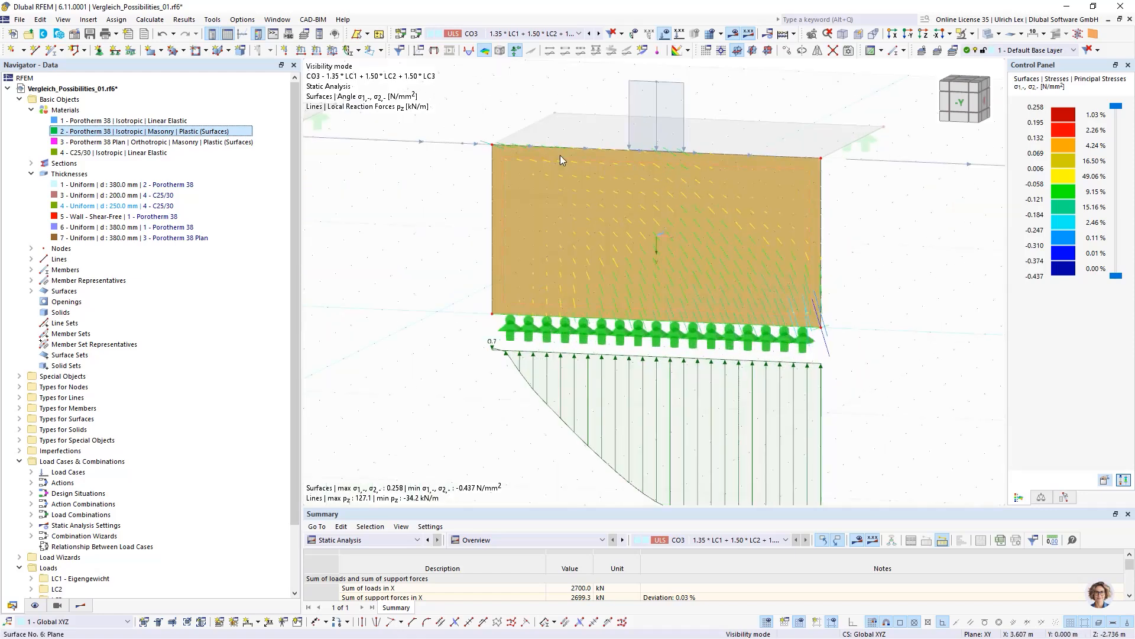
scroll(454, 140, "down", 1)
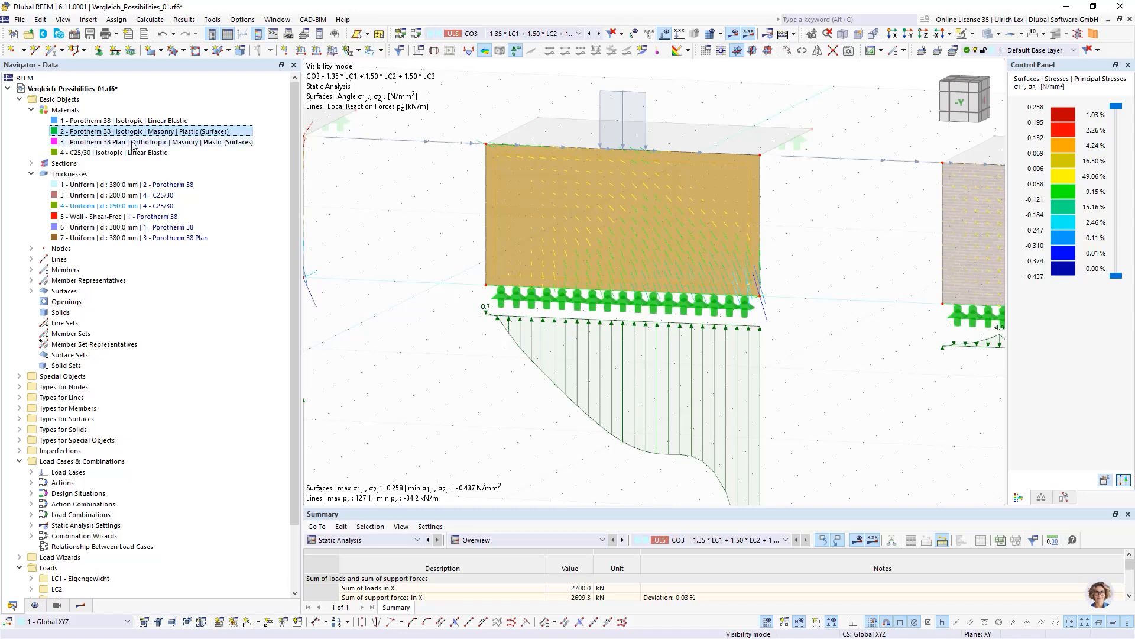
Step: Highlight the wall using material 3, Orthotropic Masonry Plastic, and examine its stress trajectories and support reaction against the neighbouring walls
left_click(85, 144)
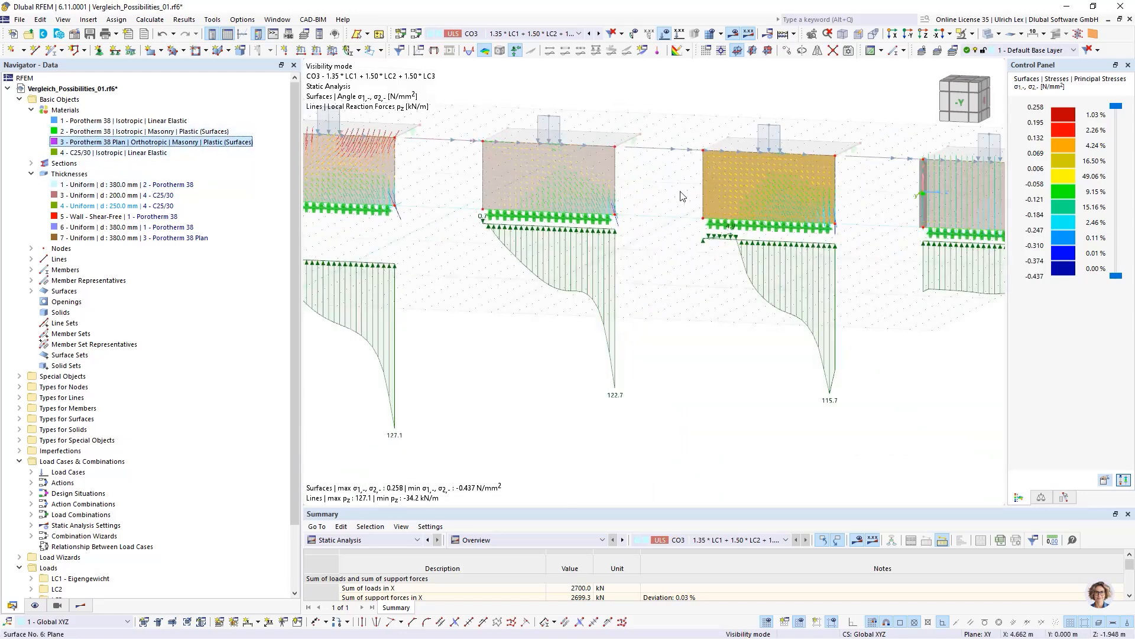
scroll(819, 234, "up", 3)
scroll(647, 319, "down", 2)
scroll(725, 172, "up", 2)
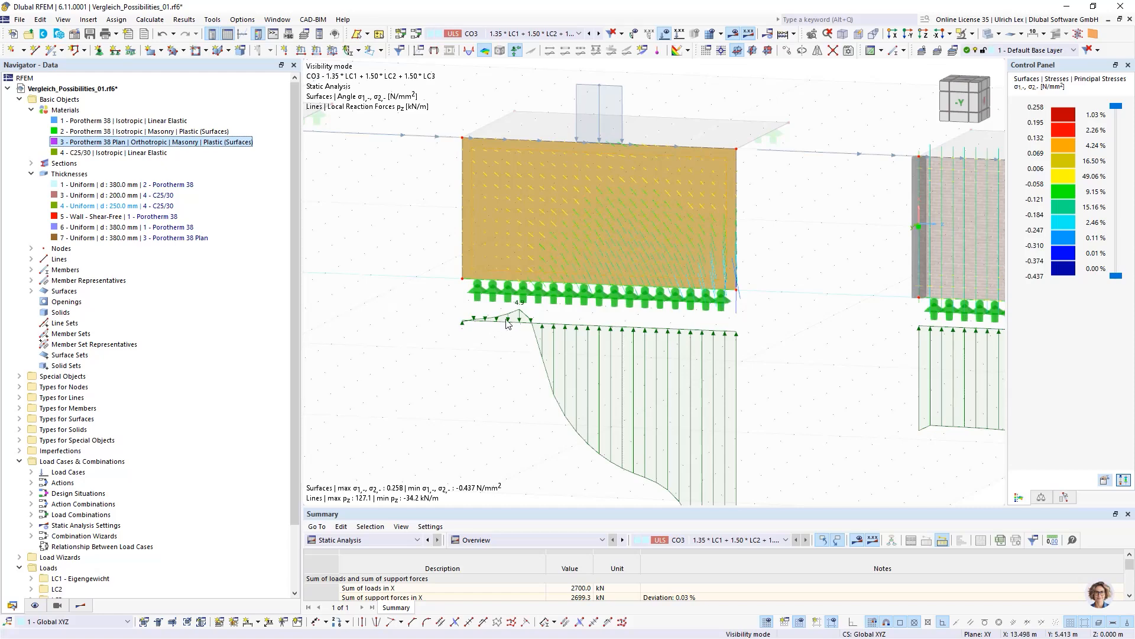
scroll(430, 276, "down", 1)
scroll(665, 234, "up", 1)
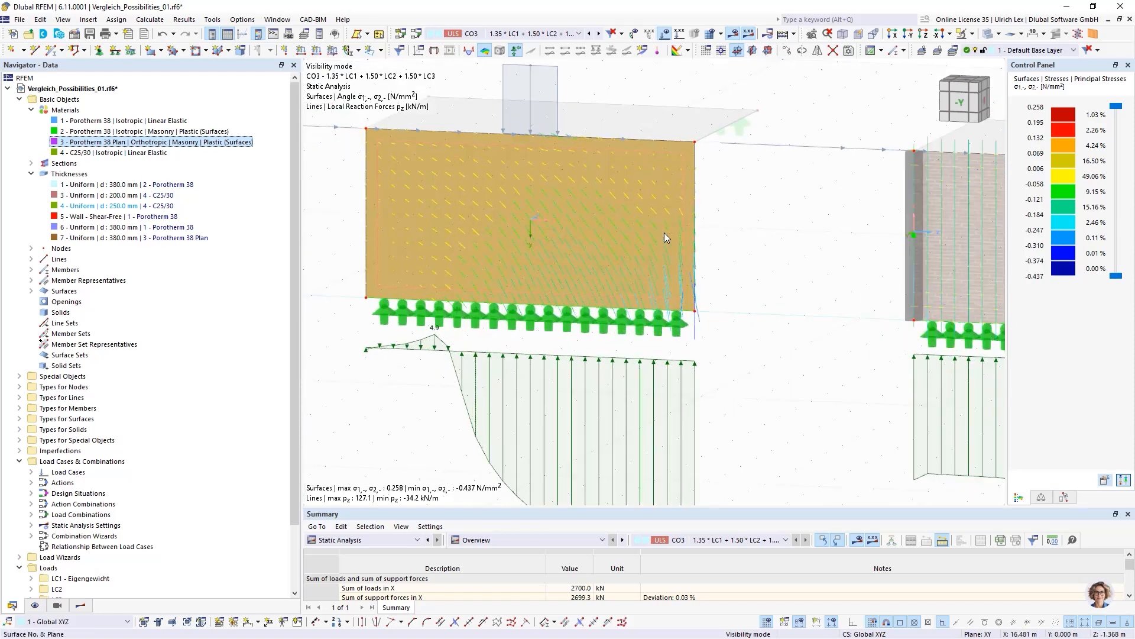
scroll(392, 147, "down", 1)
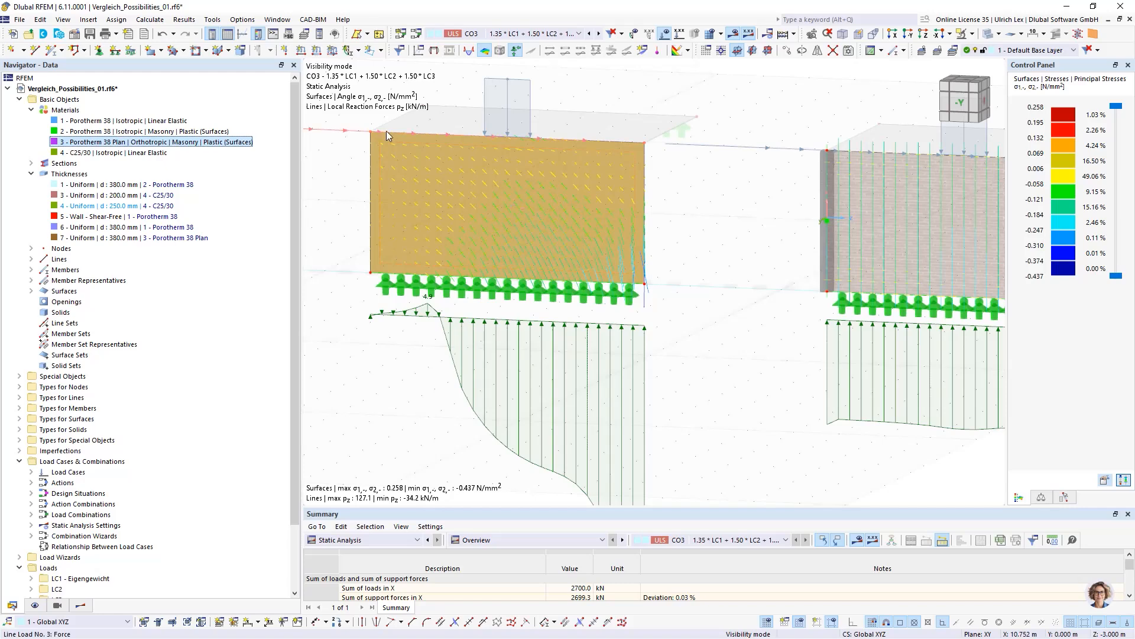
scroll(385, 130, "down", 1)
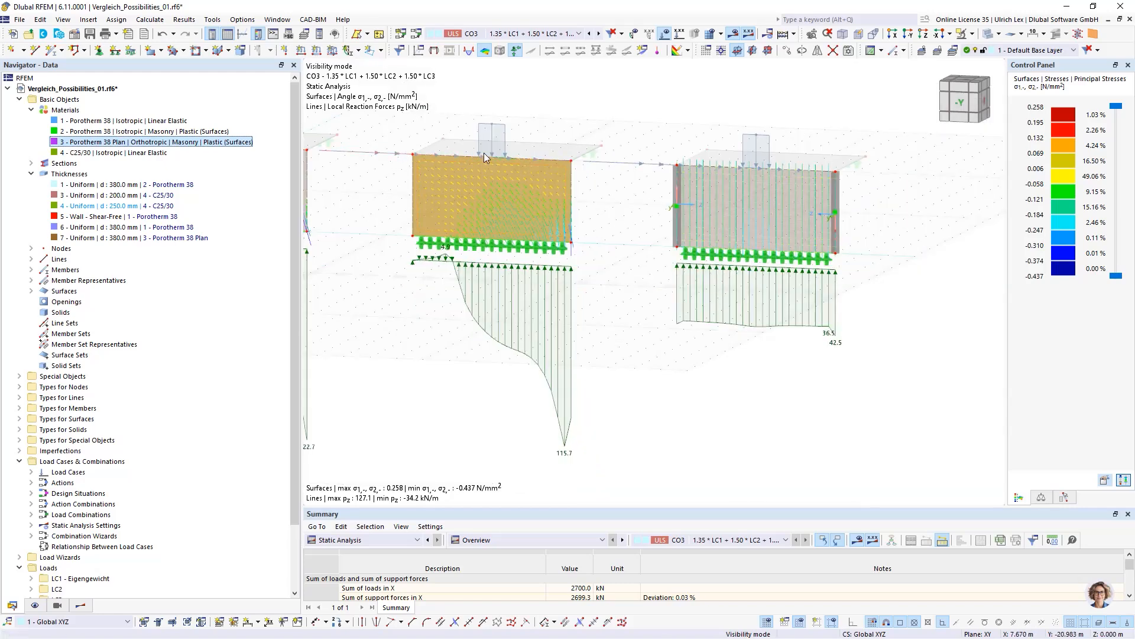
scroll(484, 152, "up", 1)
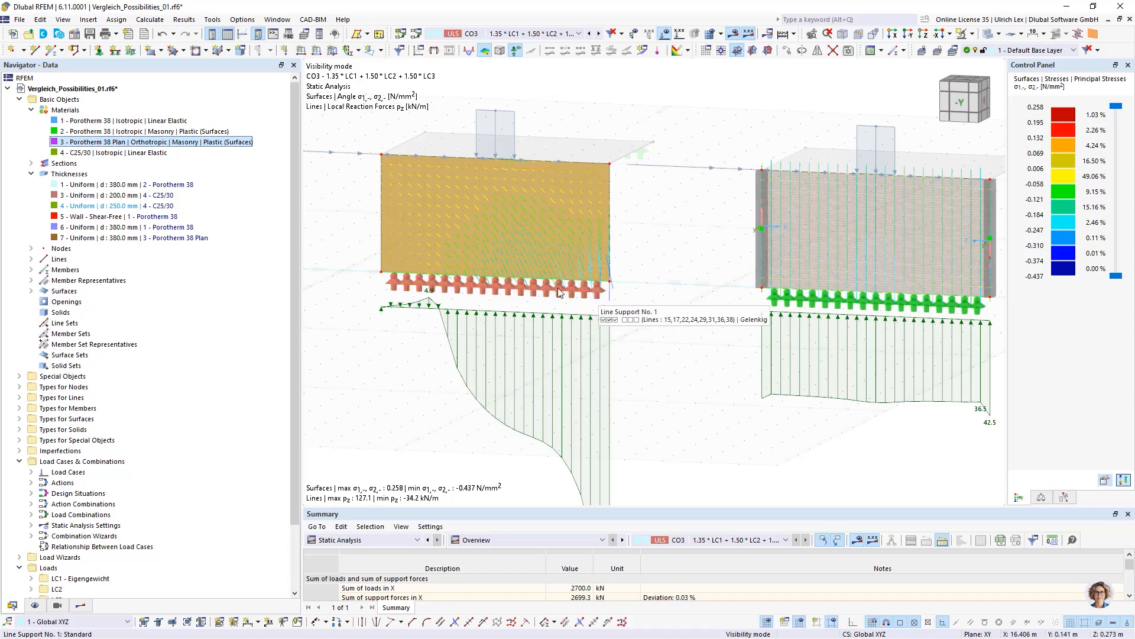
scroll(506, 276, "down", 3)
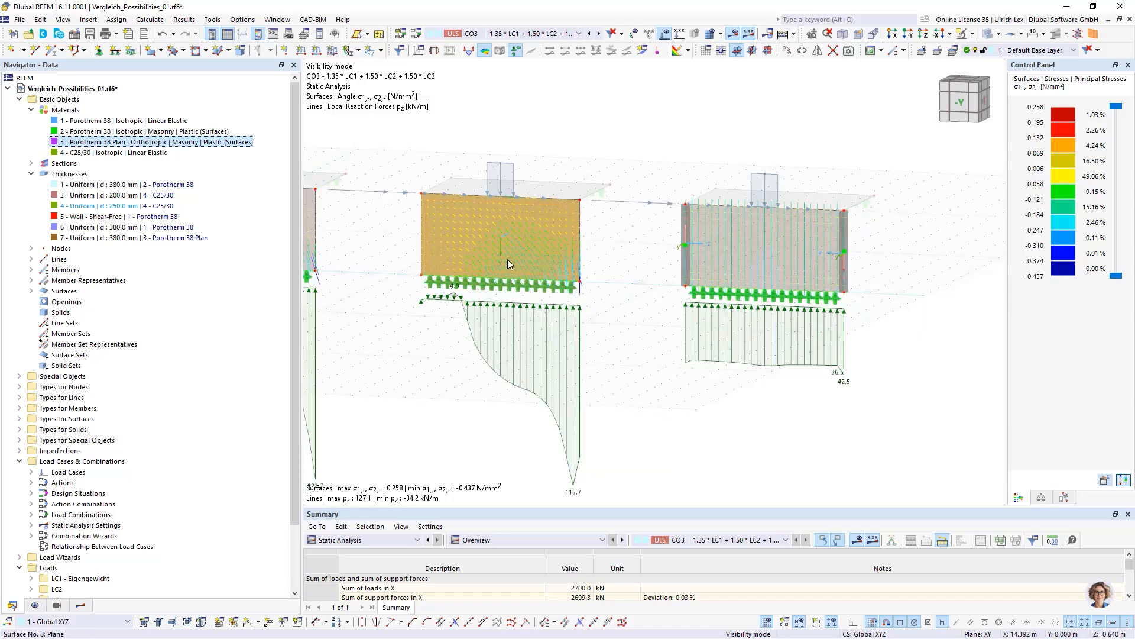
Step: Select the fourth, shear-free wall surface and examine its vertical stress trajectories and support reaction
scroll(923, 263, "up", 4)
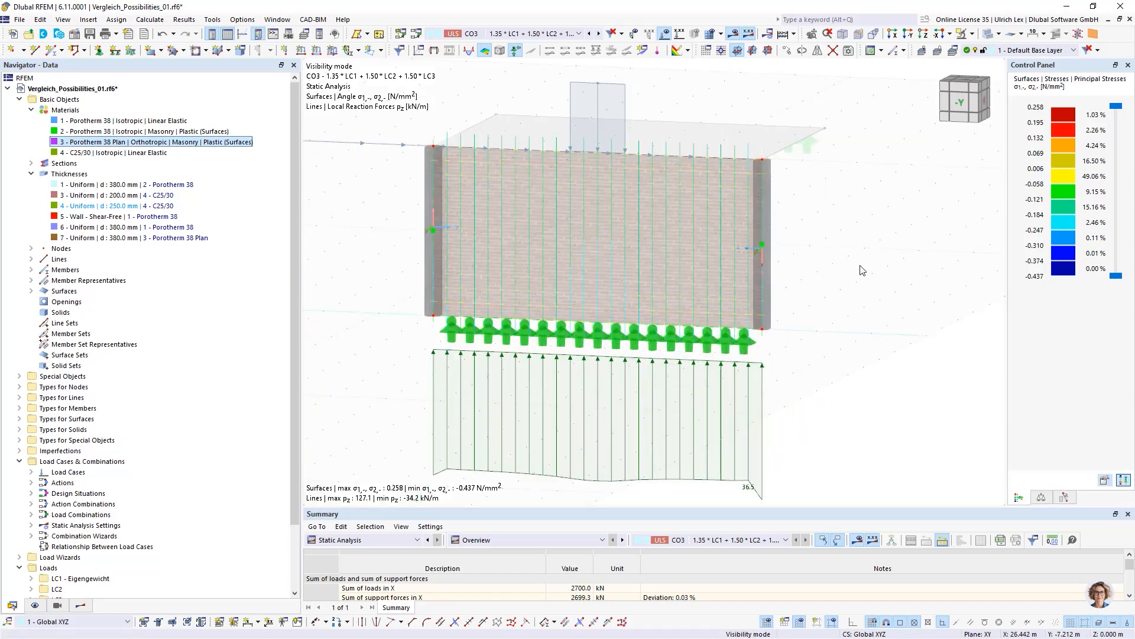
scroll(770, 258, "down", 1)
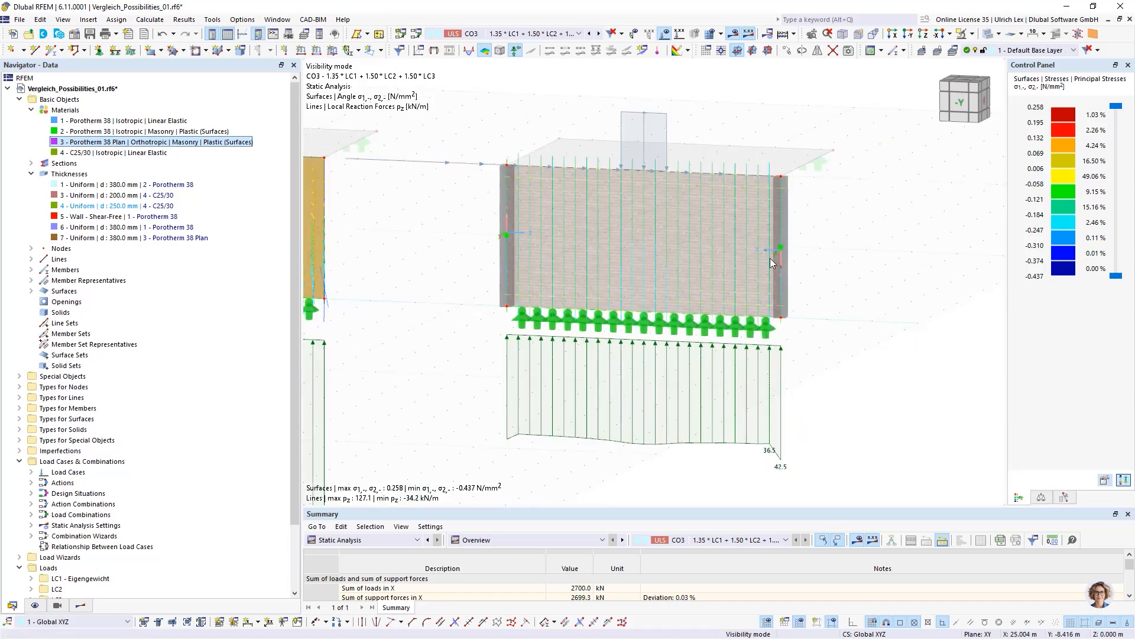
left_click(657, 182)
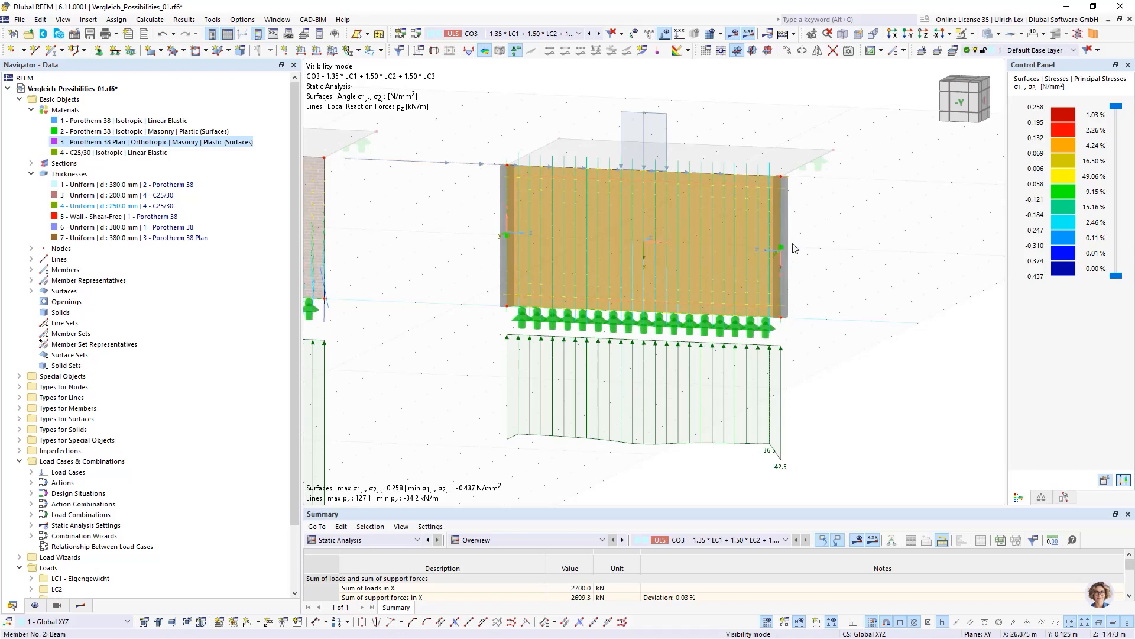
Step: Display the basic internal forces nx and ny of the surfaces and examine them on the shear-free wall
left_click(81, 605)
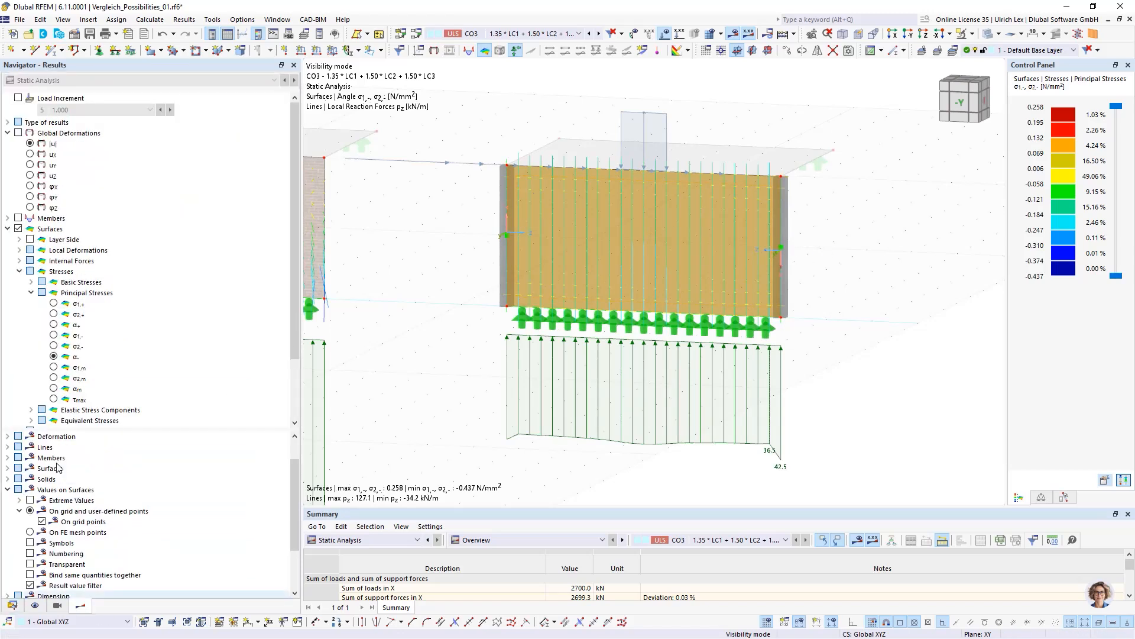
left_click(19, 261)
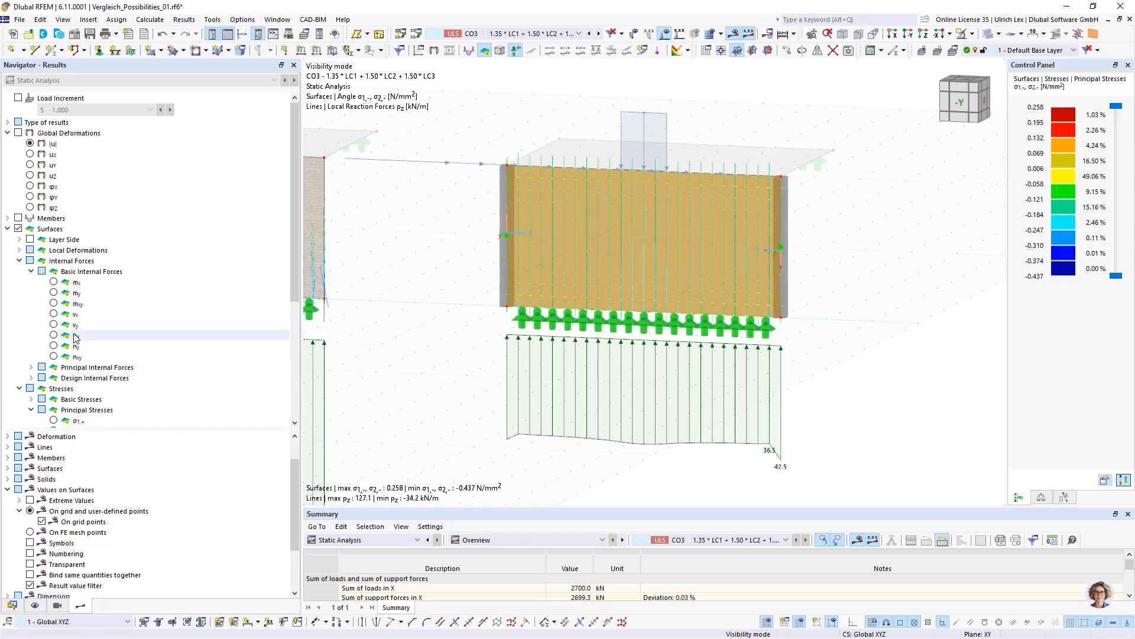
left_click(54, 335)
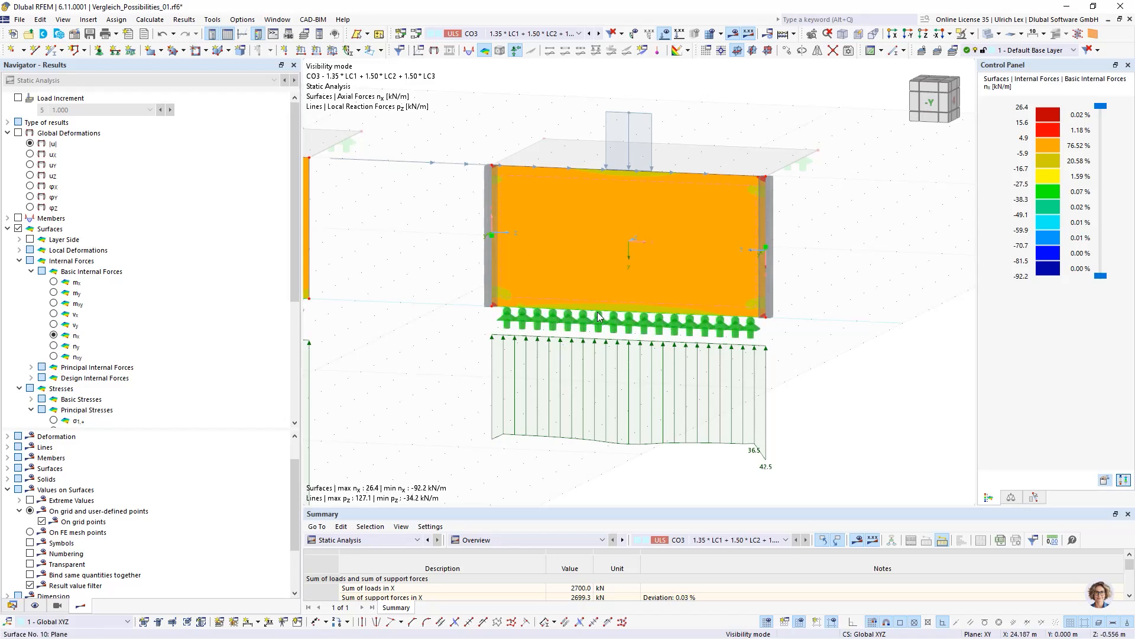
left_click(53, 345)
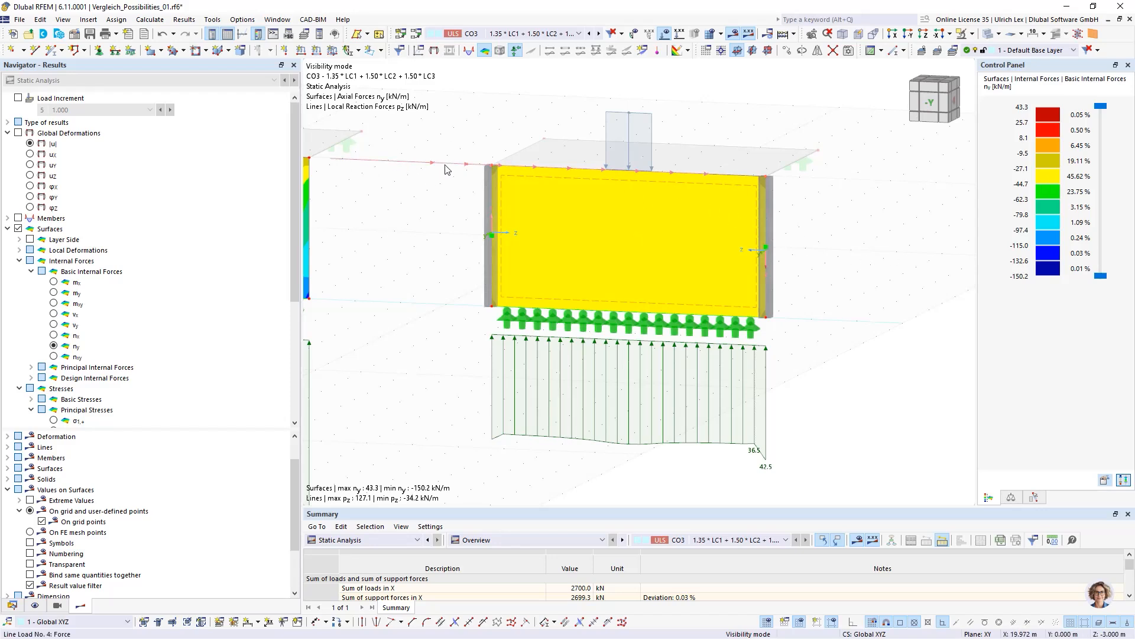
Step: Turn on the member results and examine the moments My in the members framing the shear-free wall
left_click(8, 218)
left_click(18, 218)
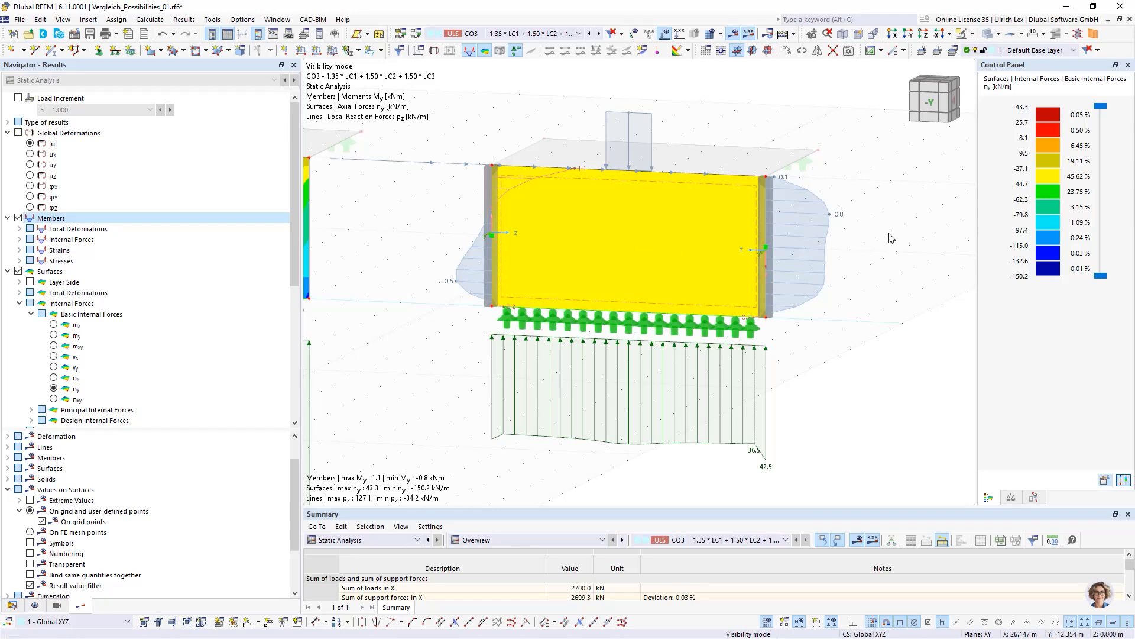
mouse_move(434, 210)
middle_mouse_down()
mouse_move(447, 217)
mouse_move(437, 227)
middle_mouse_up()
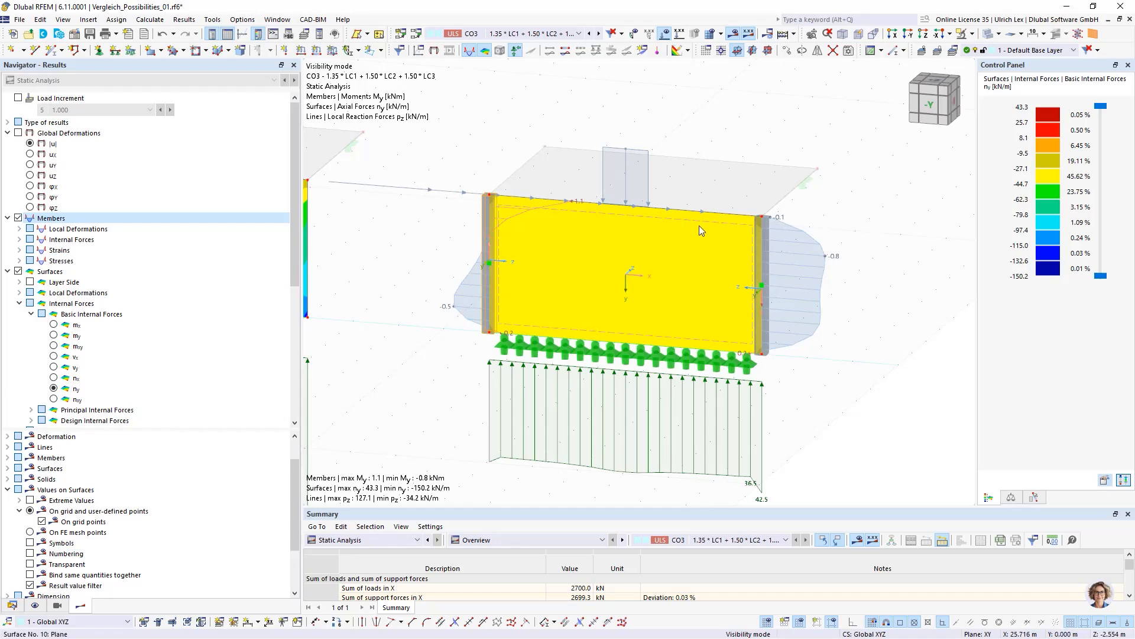
mouse_move(697, 222)
scroll(900, 192, "down", 1)
scroll(662, 237, "up", 1)
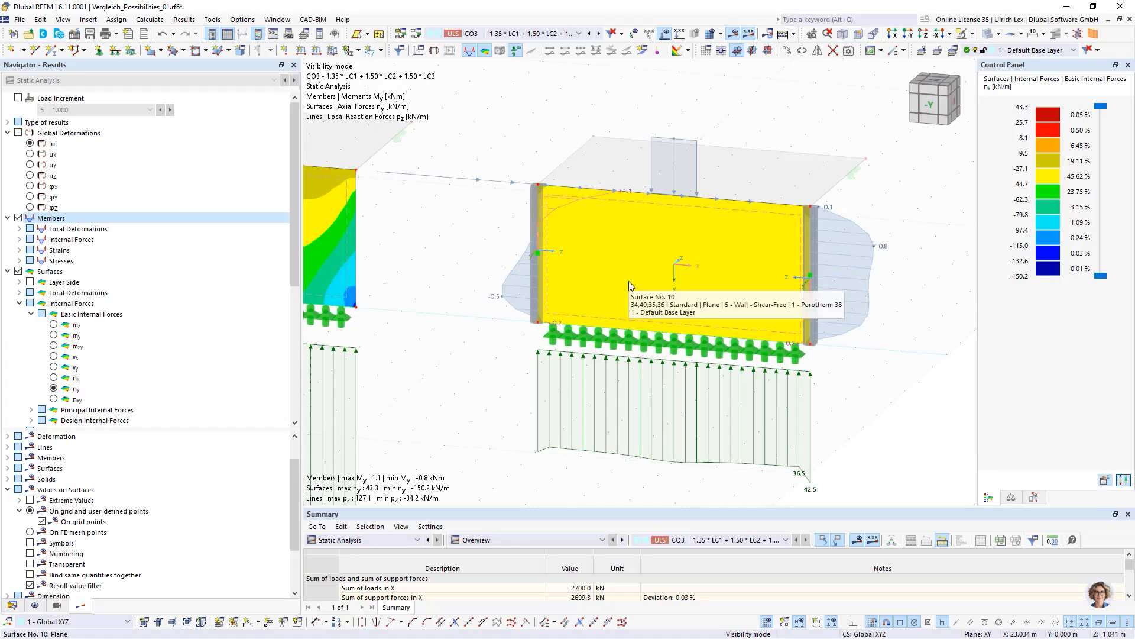
Step: Compare the axial forces and support reactions of all four walls, and switch to the open Building_01.rf6 model
scroll(629, 281, "down", 5)
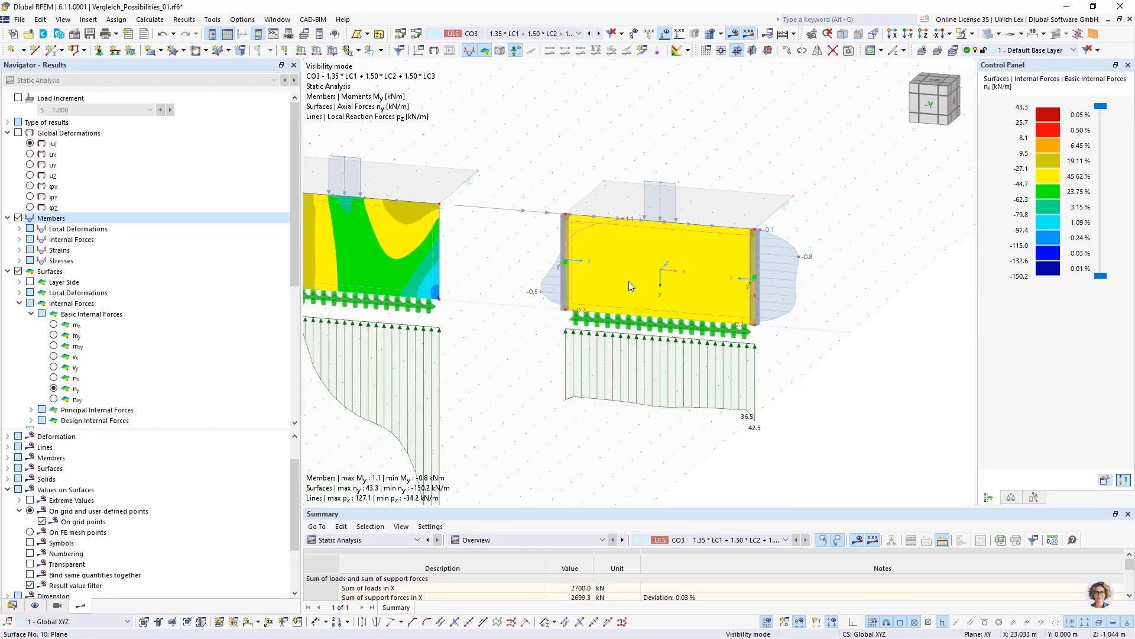
scroll(844, 292, "down", 1)
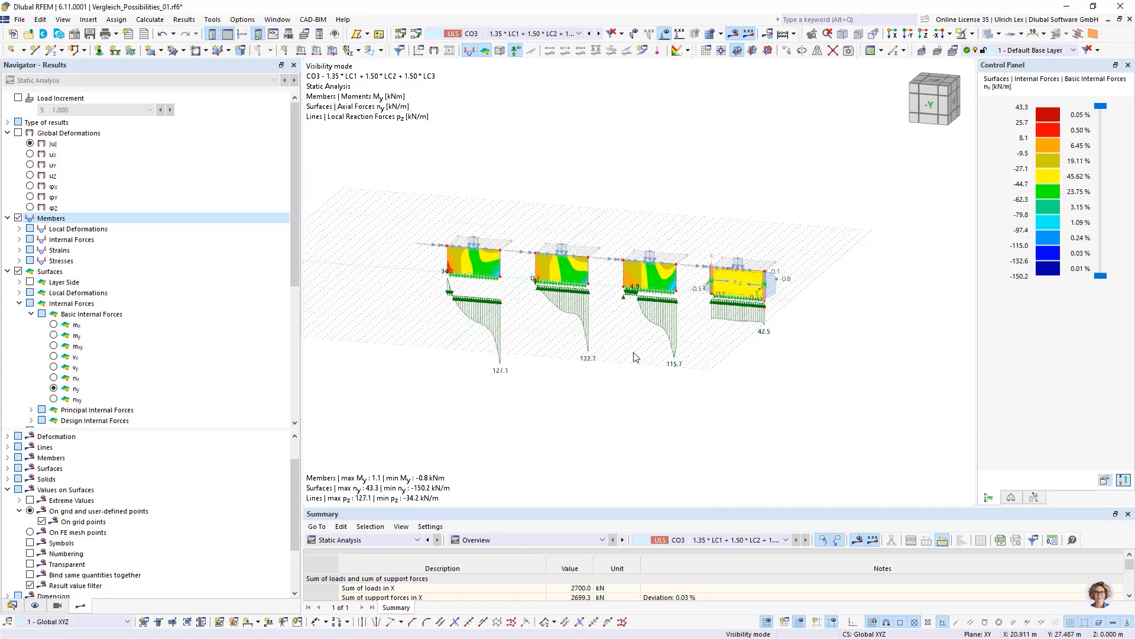
scroll(634, 352, "up", 1)
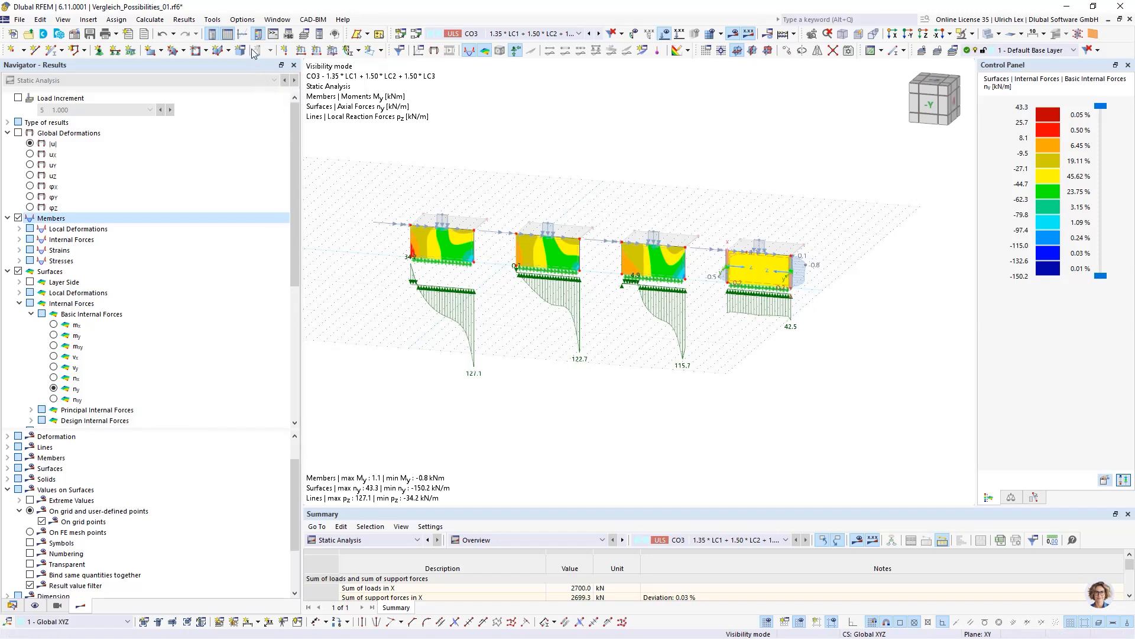
left_click(276, 20)
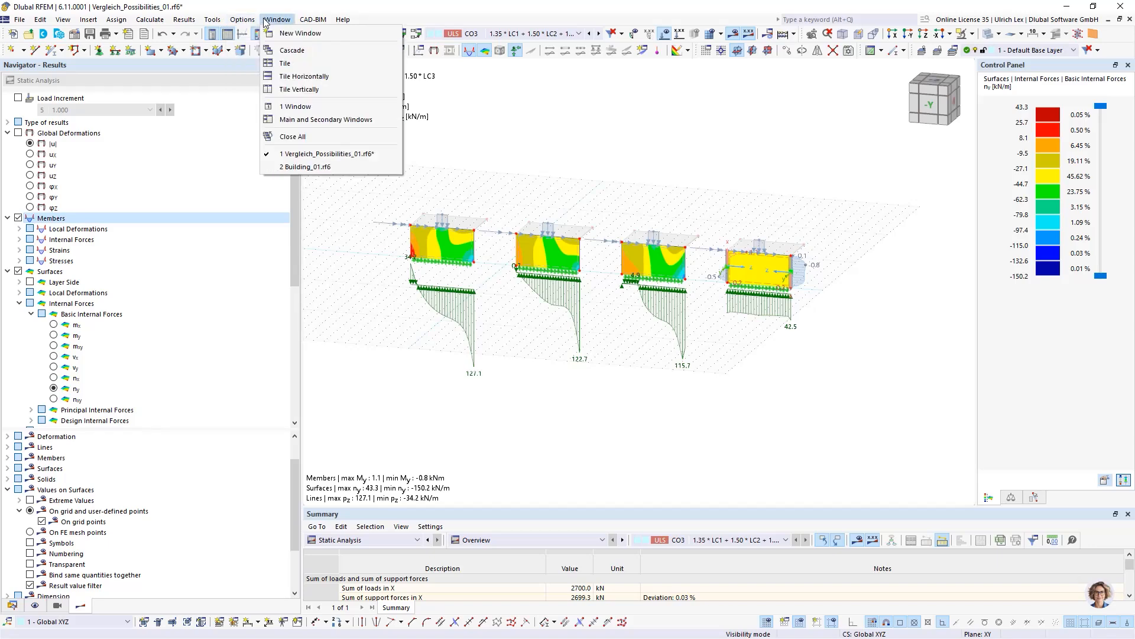
left_click(293, 167)
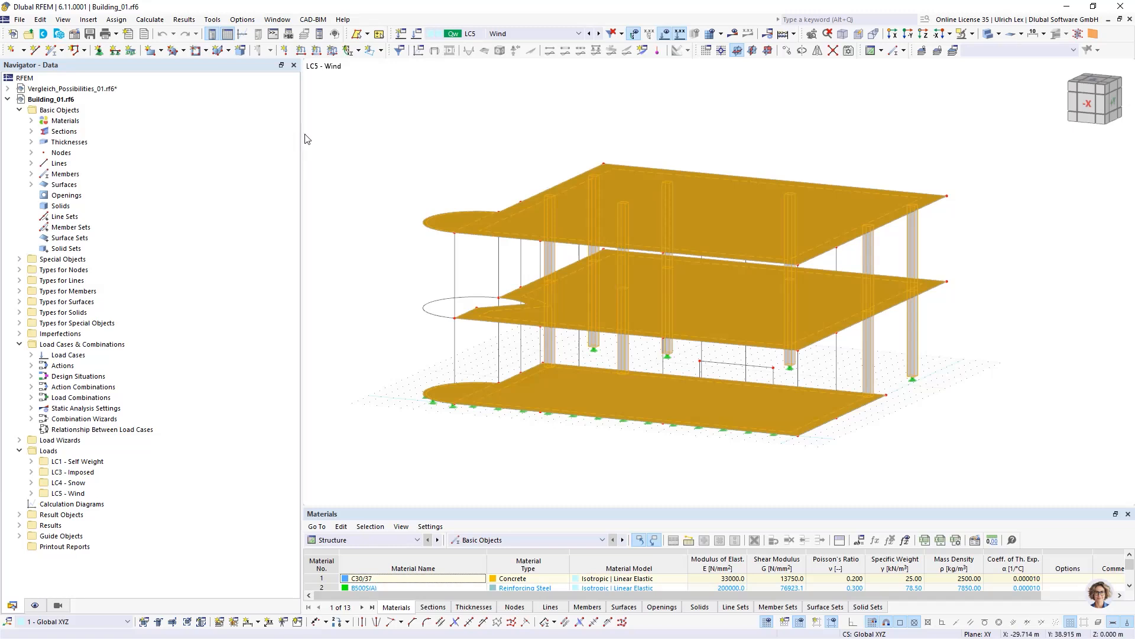
Step: Examine the building's slabs, columns and open wall bays from several sides
left_click_drag(301, 134, 192, 141)
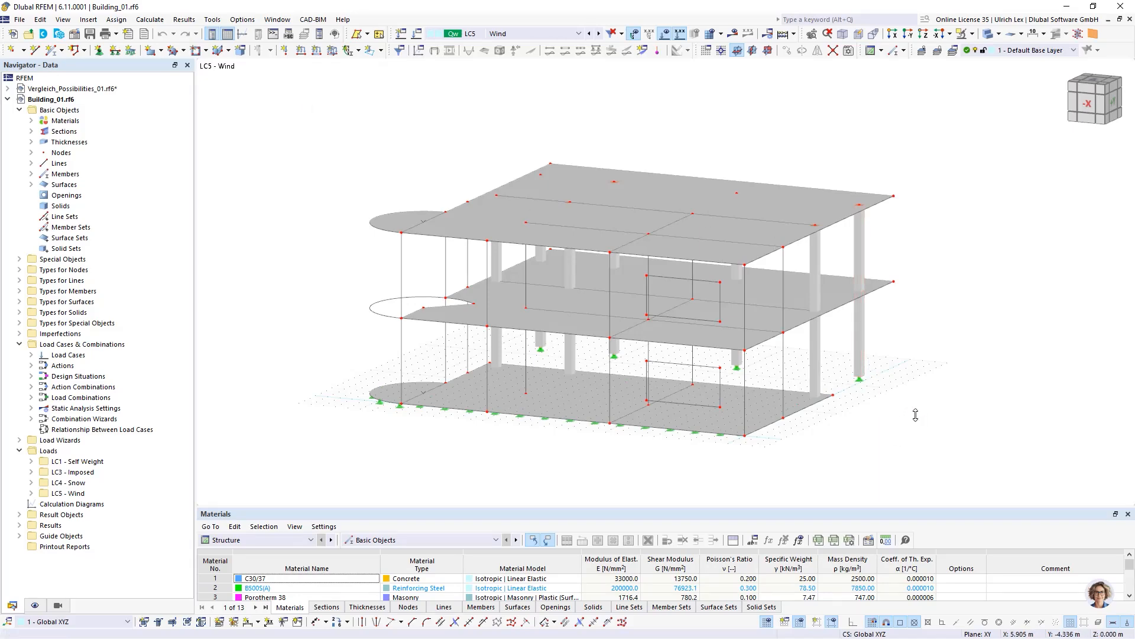
middle_click_drag(915, 415, 849, 395, "ctrl")
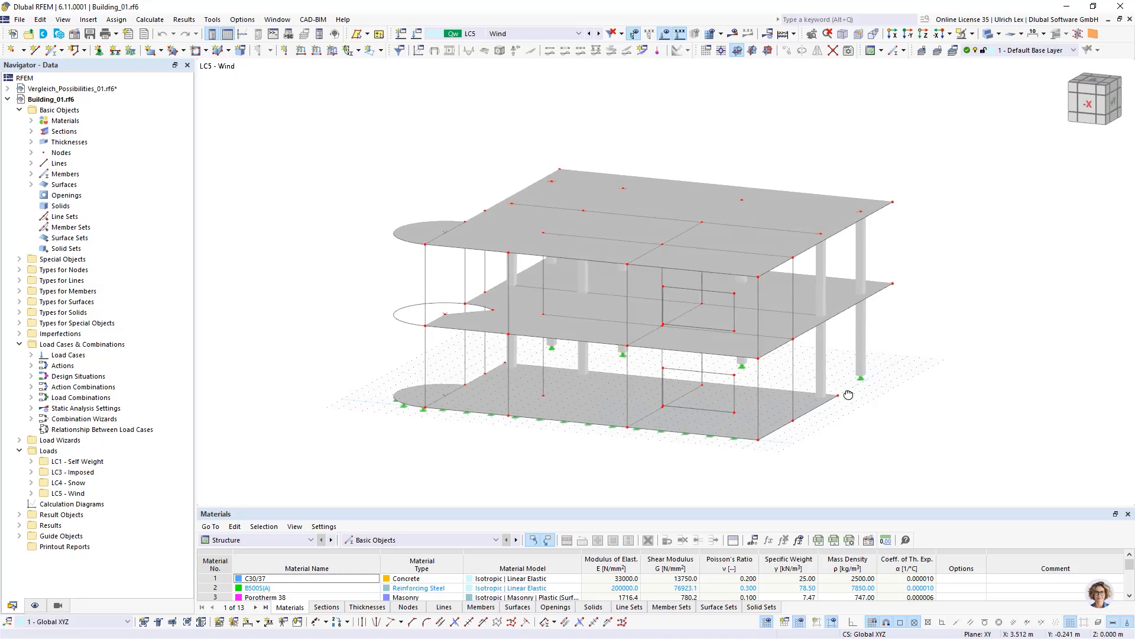
middle_click_drag(942, 368, 890, 357, "ctrl")
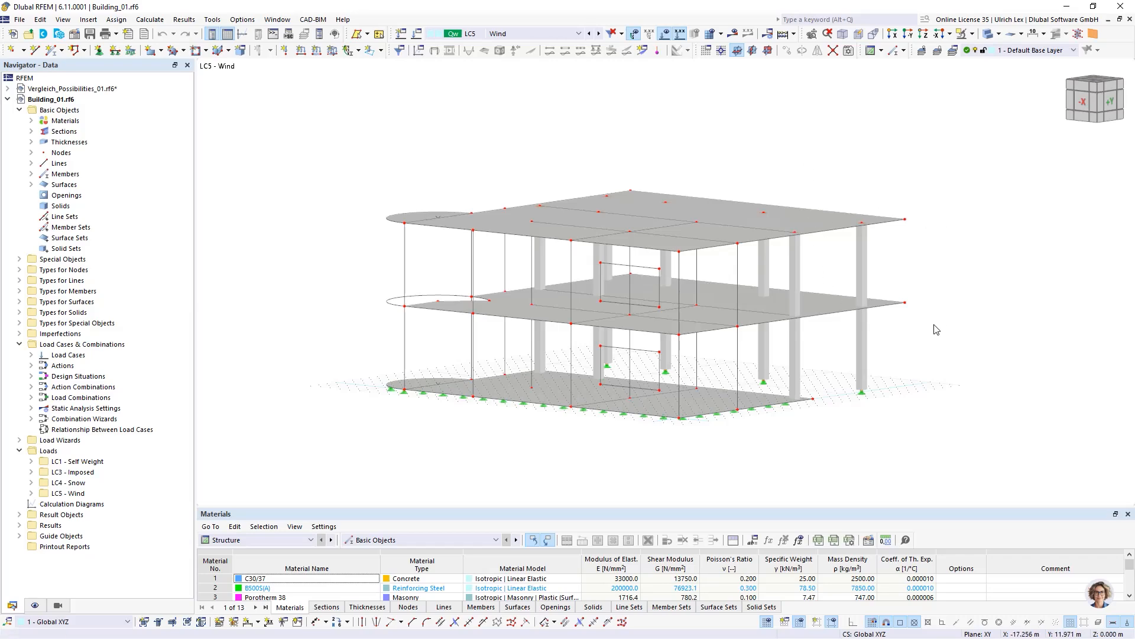
middle_click_drag(937, 327, 811, 304, "ctrl")
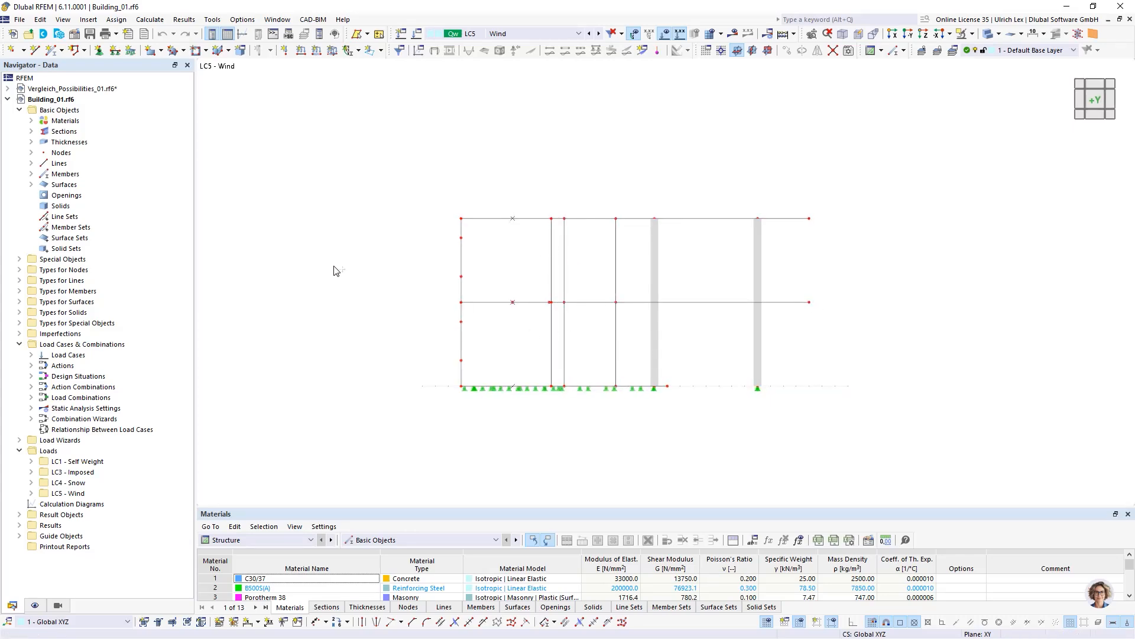
middle_click_drag(335, 268, 402, 283, "ctrl")
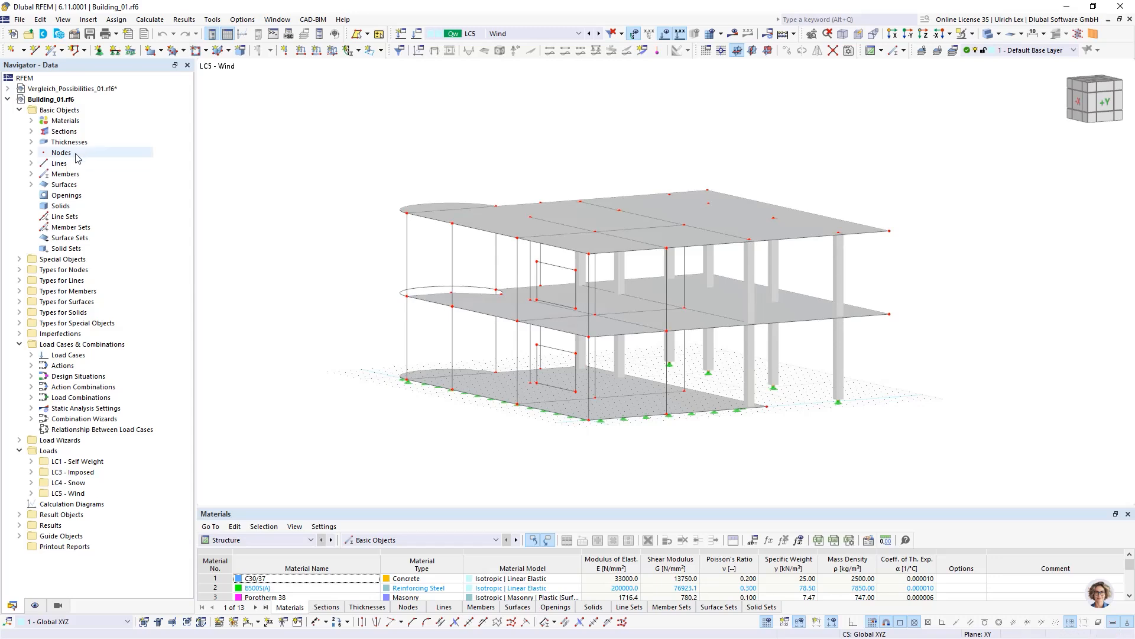
Step: List the building's materials and thicknesses, and examine the Porotherm 38 and Porotherm 17-50 Plan entries
left_click(31, 120)
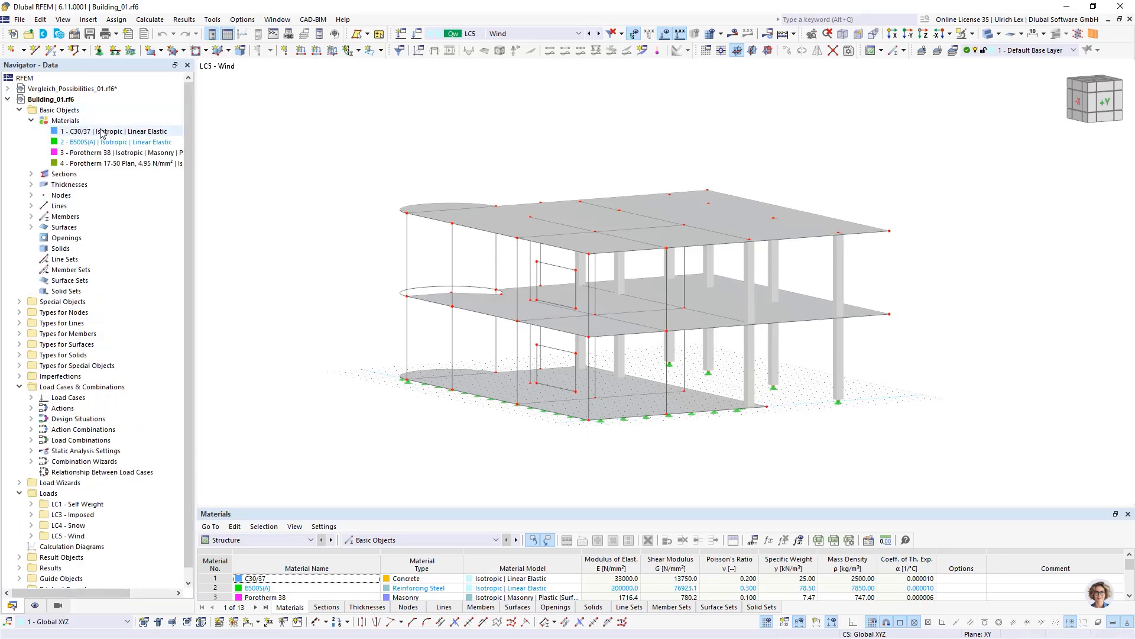
left_click(75, 155)
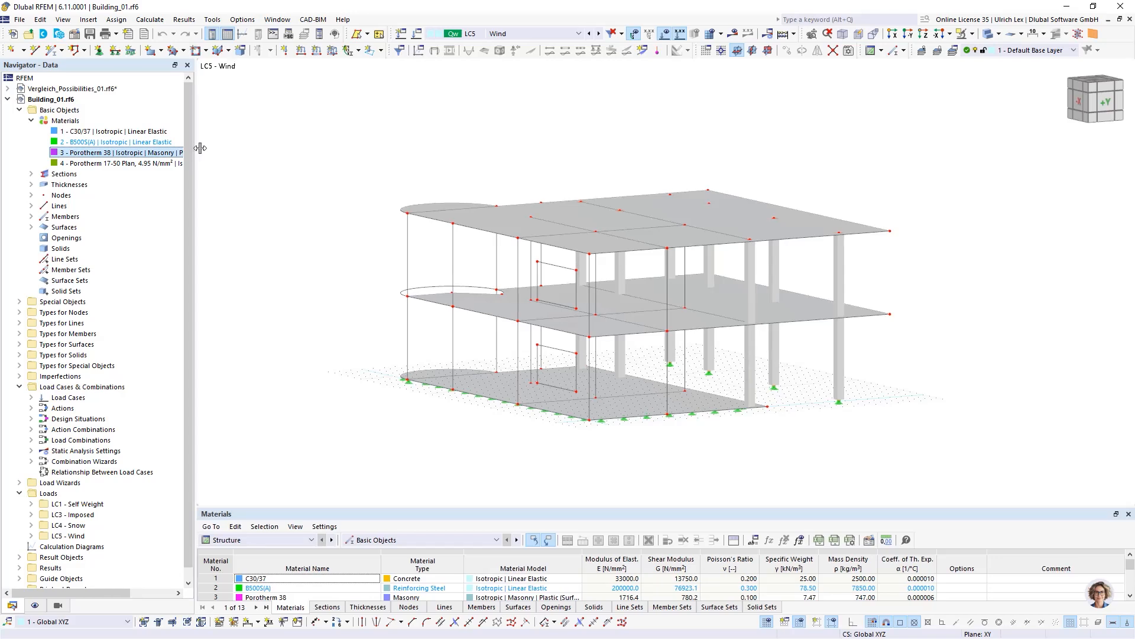
left_click_drag(200, 148, 275, 147)
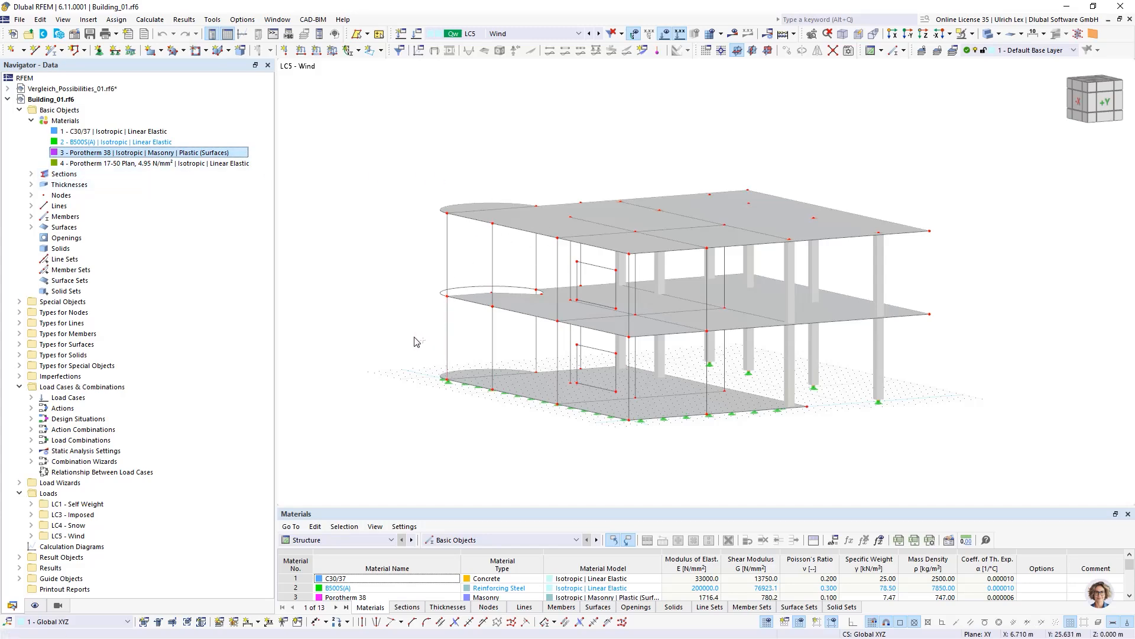
middle_click_drag(415, 337, 445, 350, "ctrl")
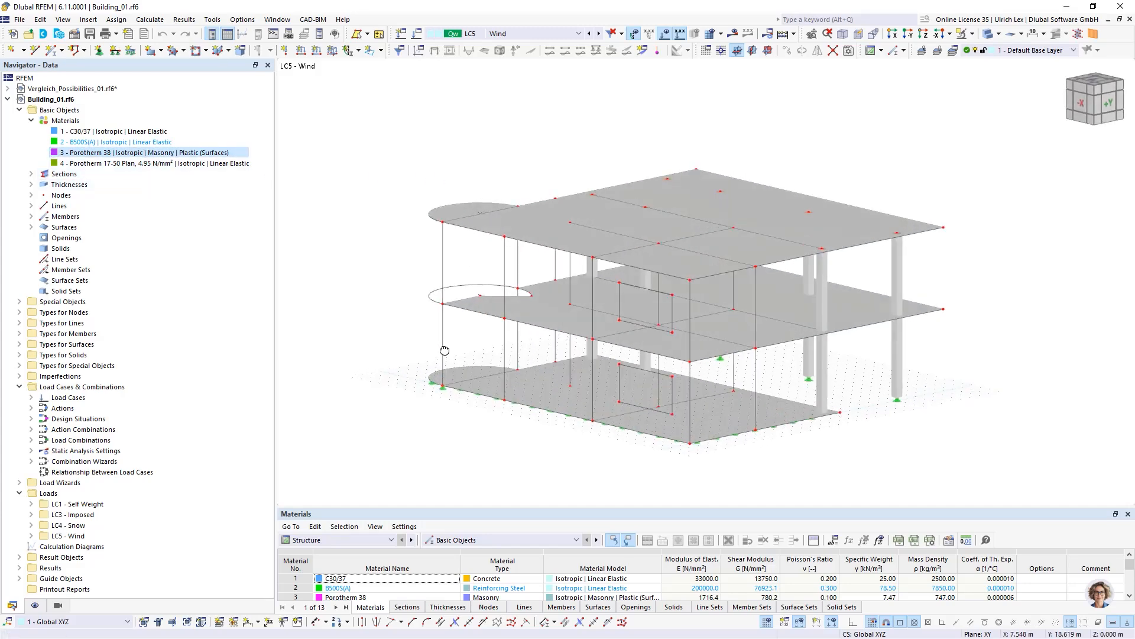
left_click(95, 163)
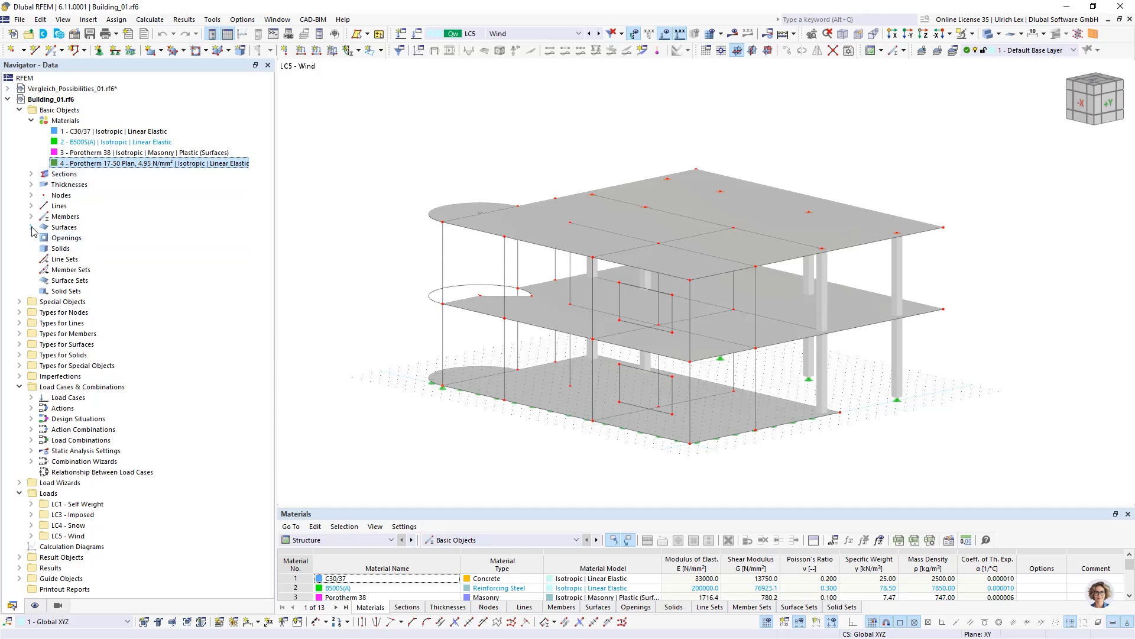
left_click(32, 185)
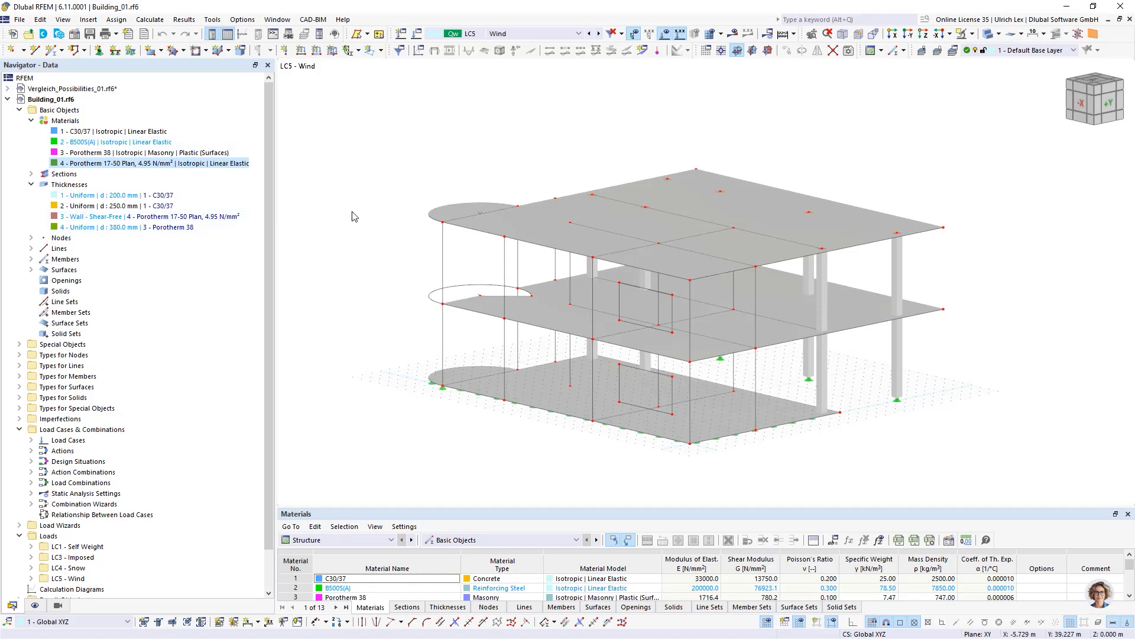
Step: Set up new surfaces by boundary selection with thickness 4, Uniform 380.0 mm of Porotherm 38, and display the model transparently
left_click(181, 52)
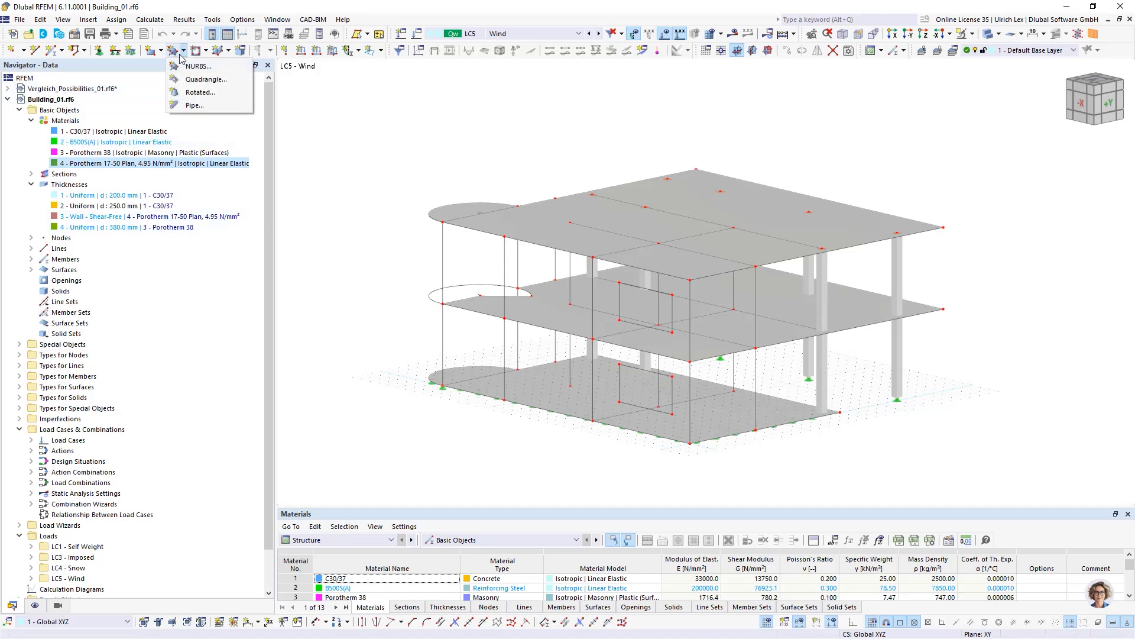
left_click(161, 51)
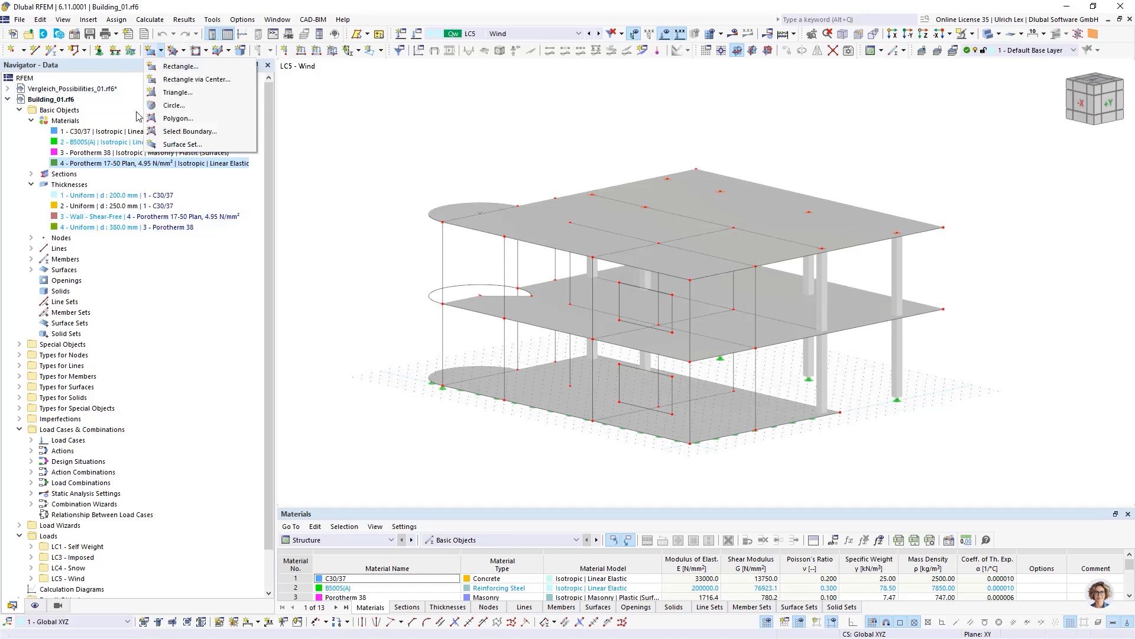
left_click(168, 135)
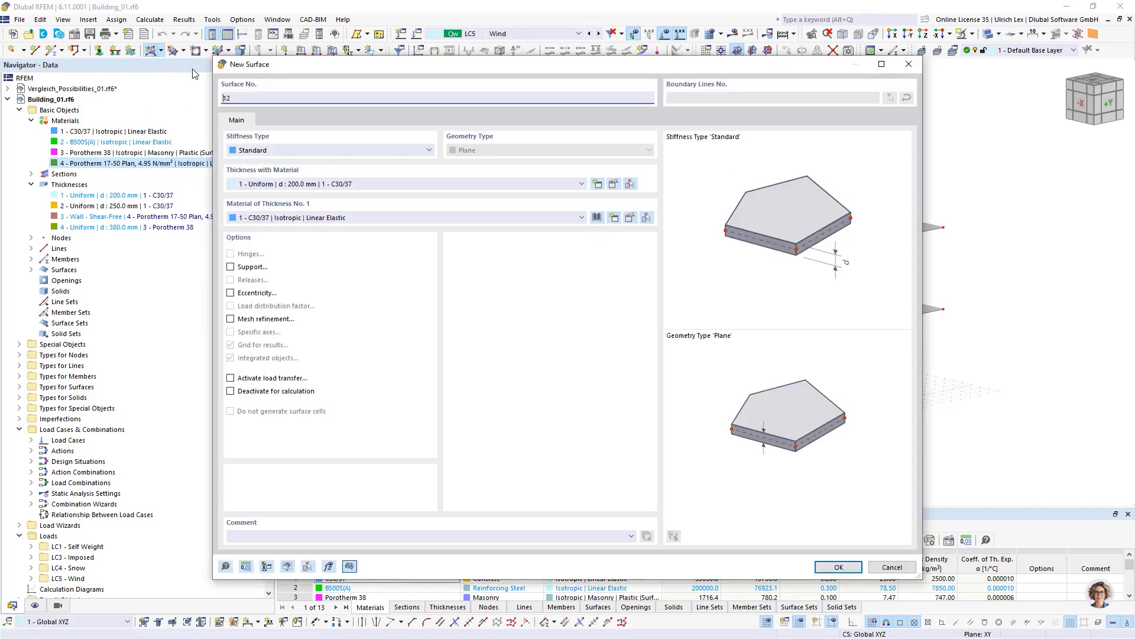
left_click(358, 184)
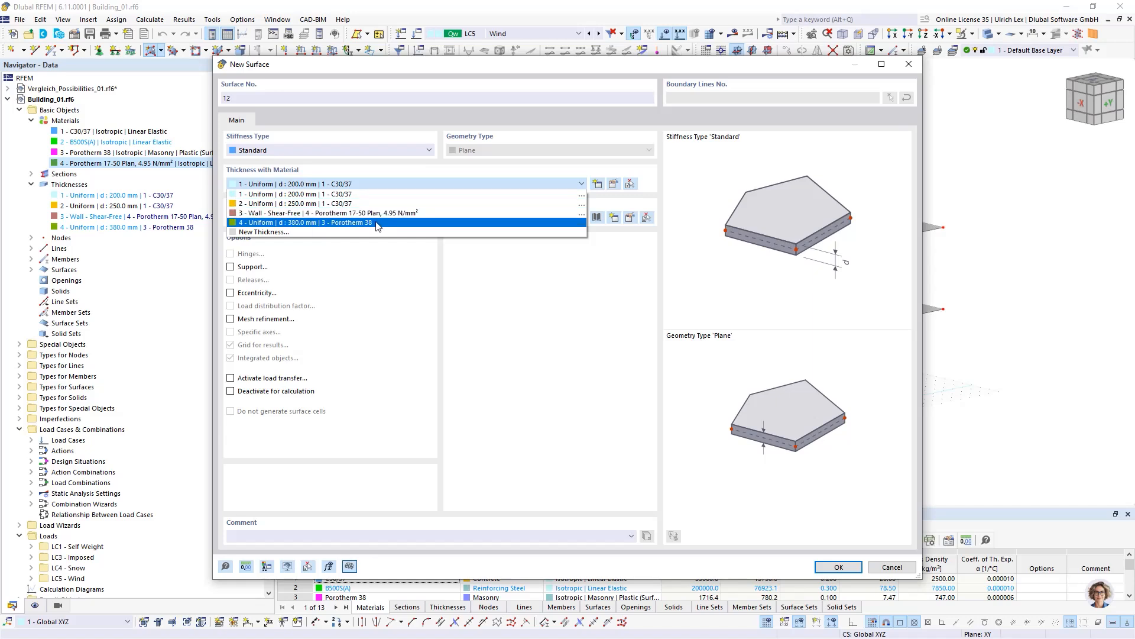
left_click(432, 229)
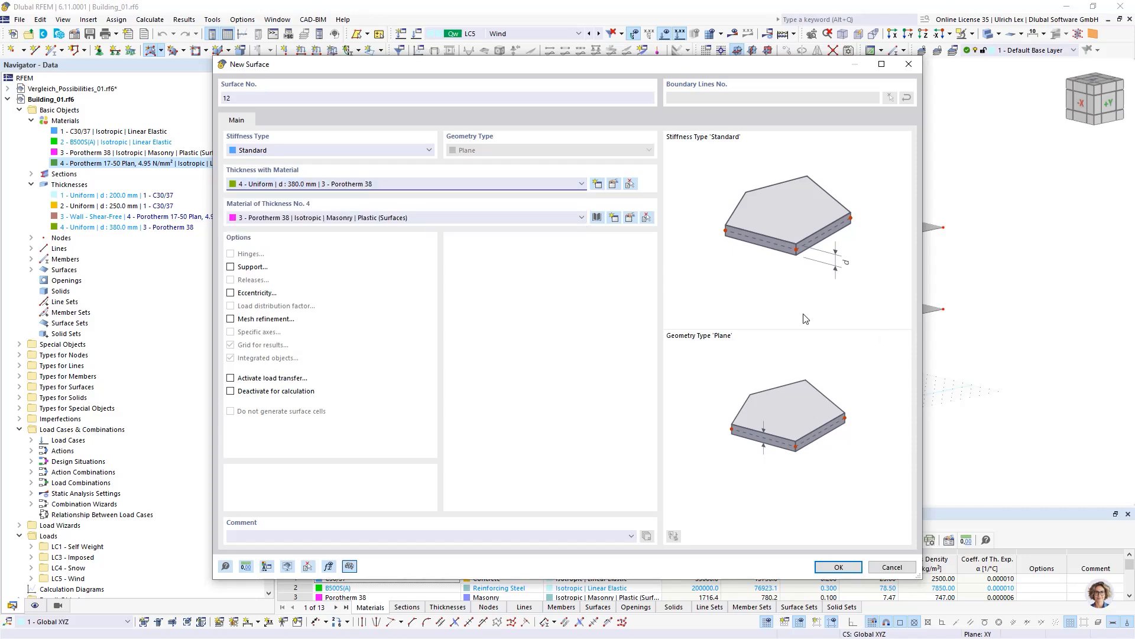
left_click(842, 566)
scroll(545, 374, "up", 3)
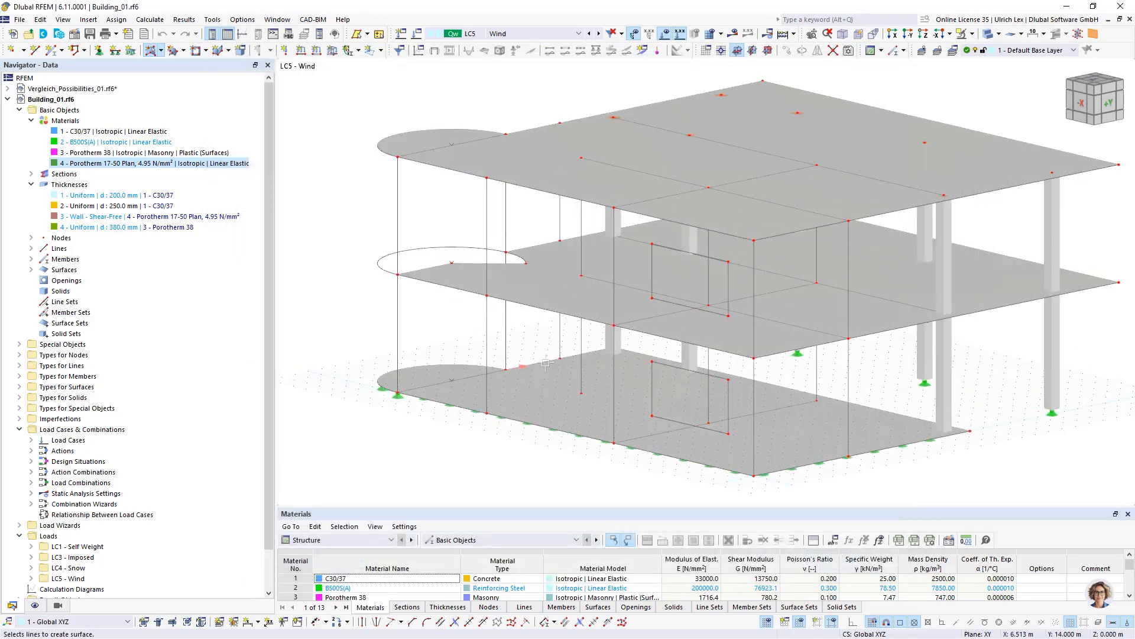
left_click(964, 36)
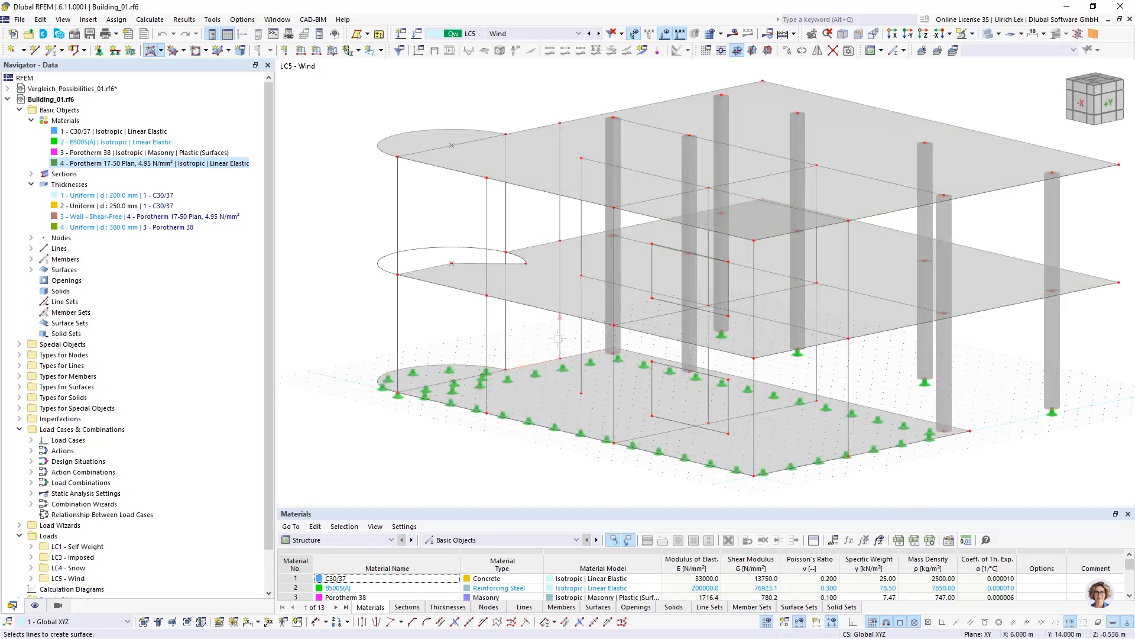
Step: Create the narrow rear wall surfaces next to the rounded slab end in both storeys from their boundary lines
left_click(559, 300)
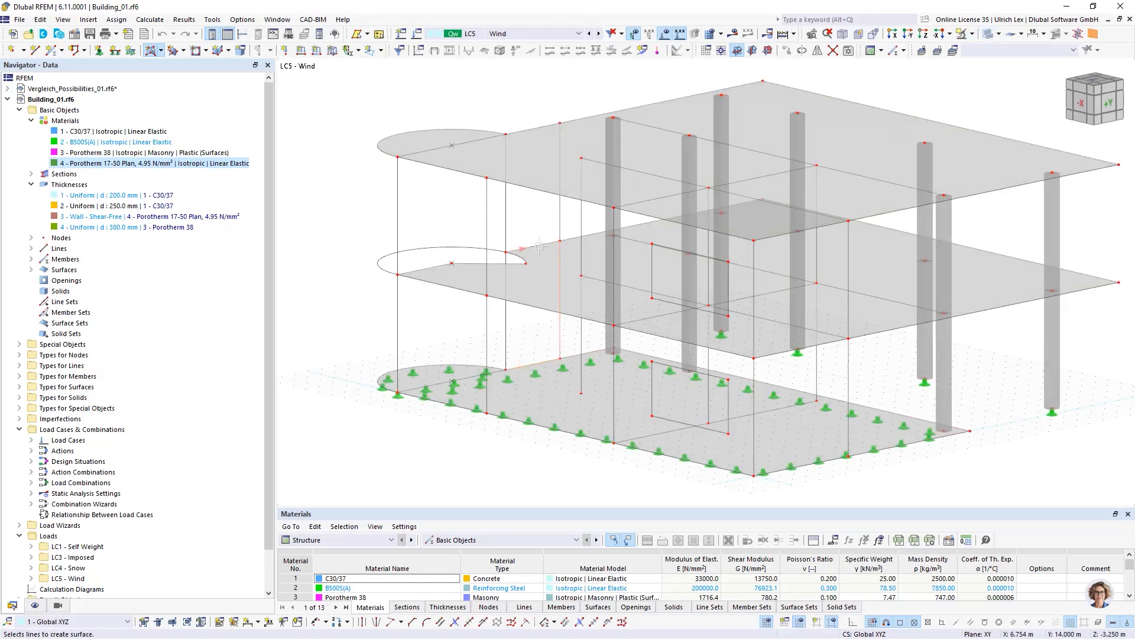
left_click(515, 318)
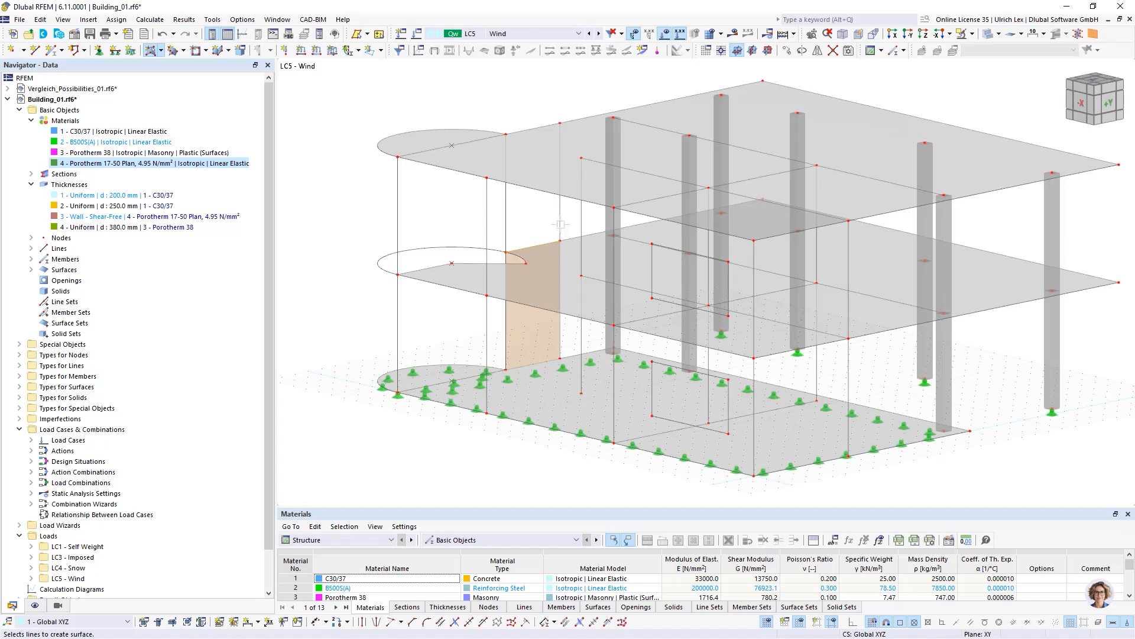
left_click(505, 195)
Step: Create the upper and ground-floor wall surfaces of the front bay beside the rounded slab end
left_click(439, 285)
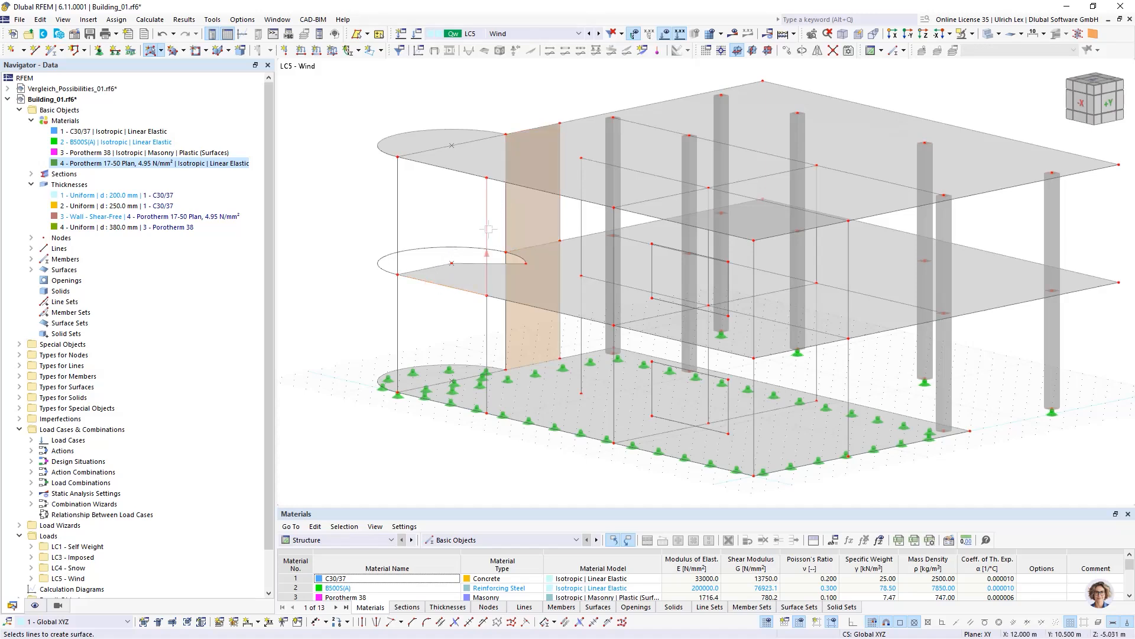
left_click(487, 233)
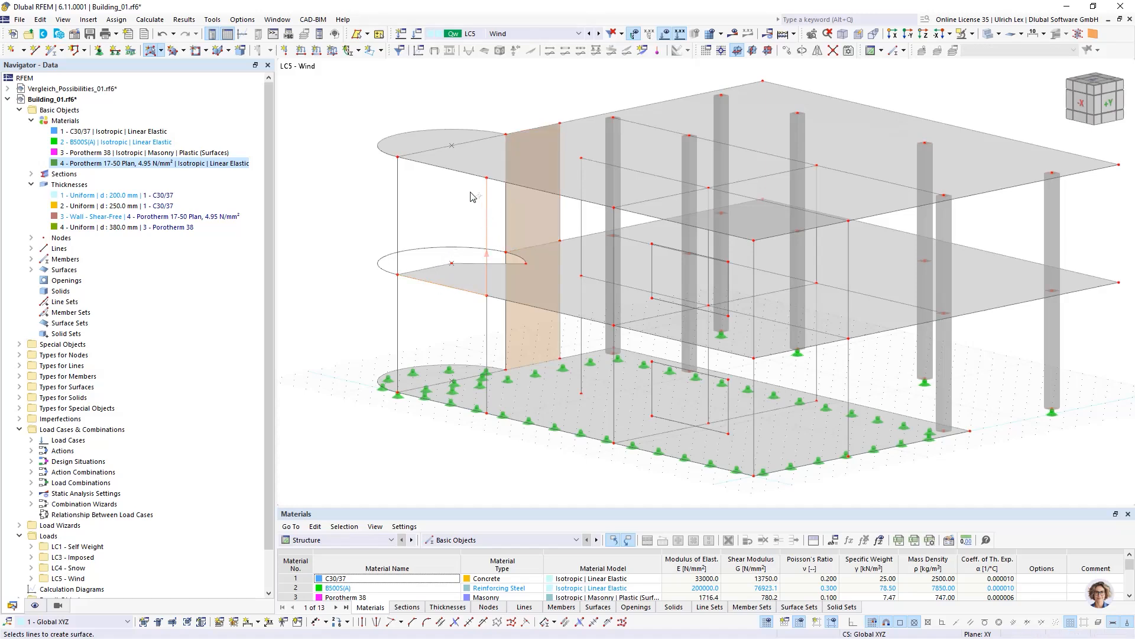
left_click(397, 198)
left_click(447, 404)
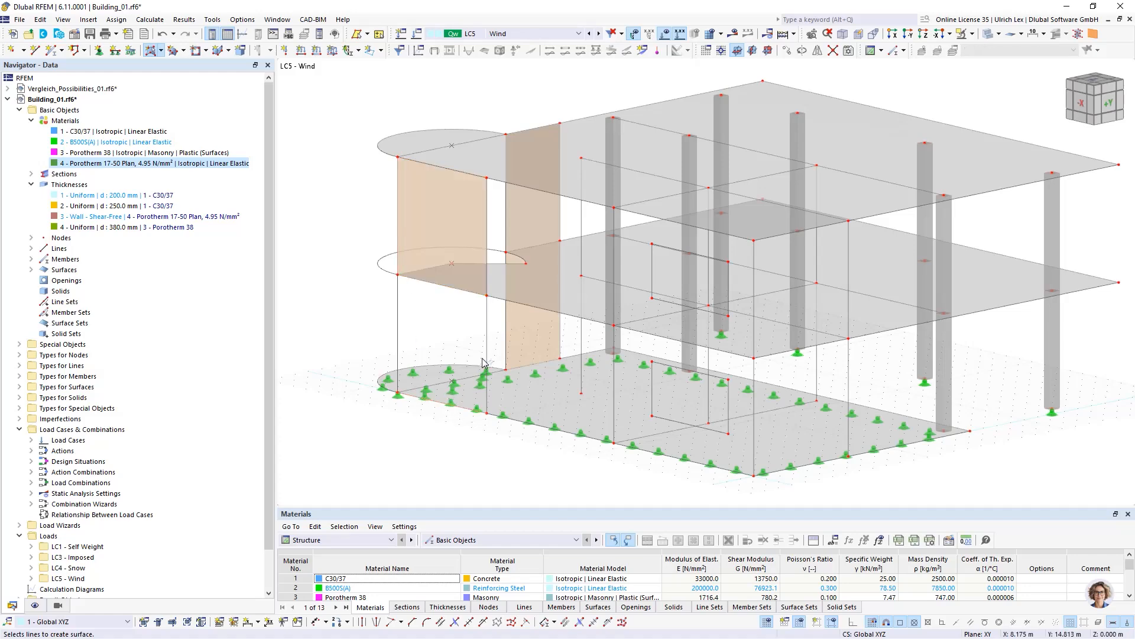
left_click(487, 340)
left_click(386, 327)
Step: Create the ground-floor and upper-floor wall surfaces with the window outlines in the front bay at the building corner
scroll(366, 331, "down", 2)
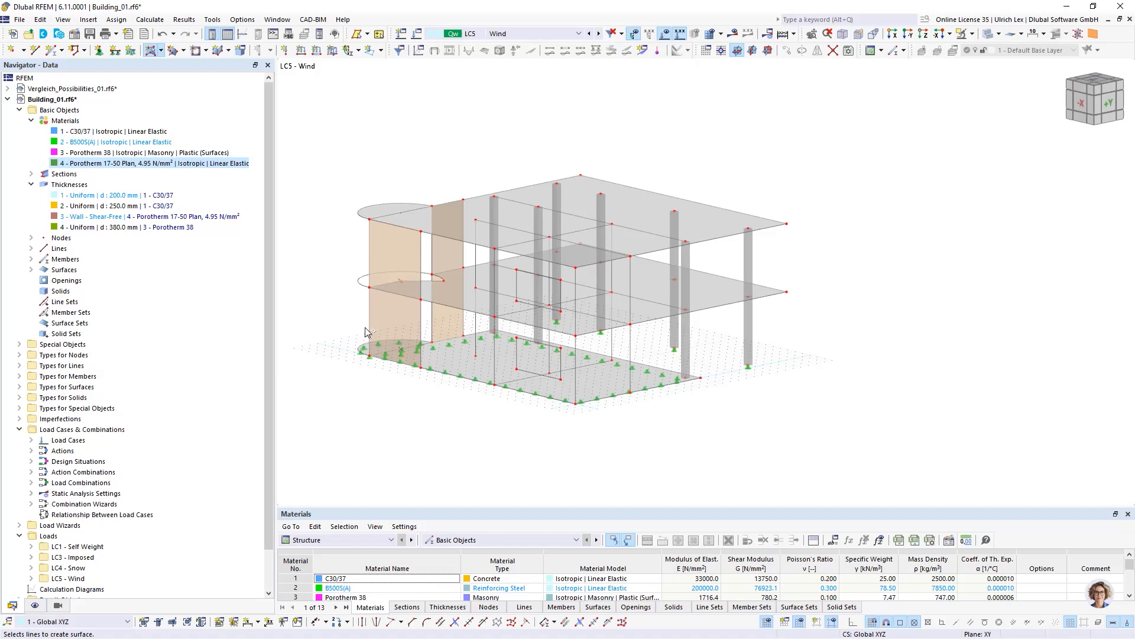
scroll(568, 409, "up", 3)
left_click(562, 398)
left_click(584, 355)
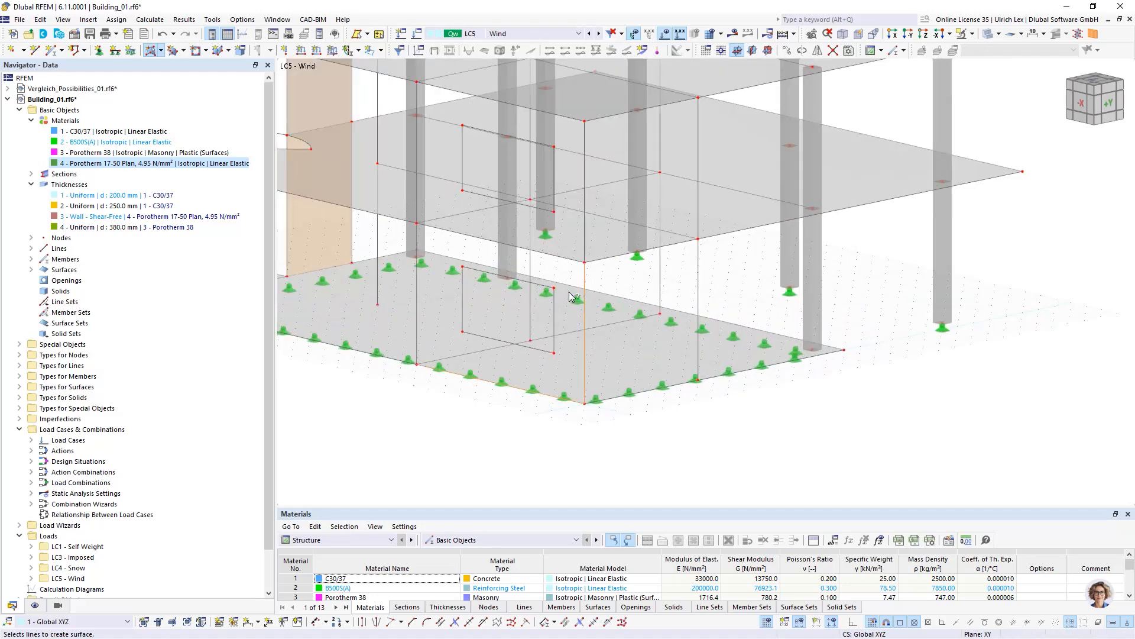
left_click(558, 256)
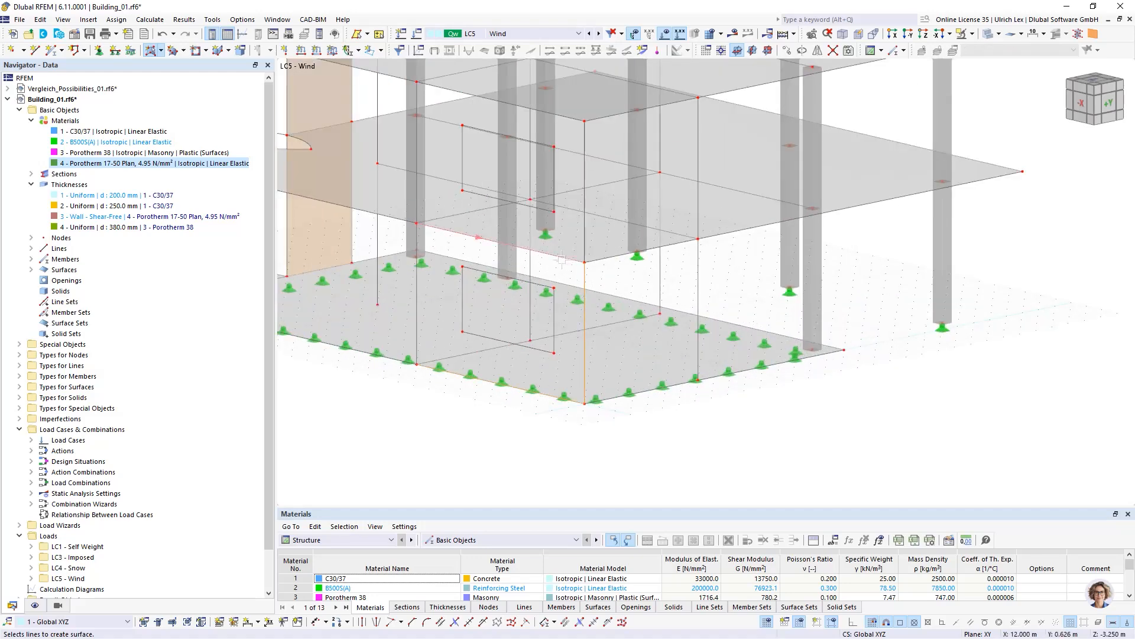
left_click(417, 285)
left_click(549, 253)
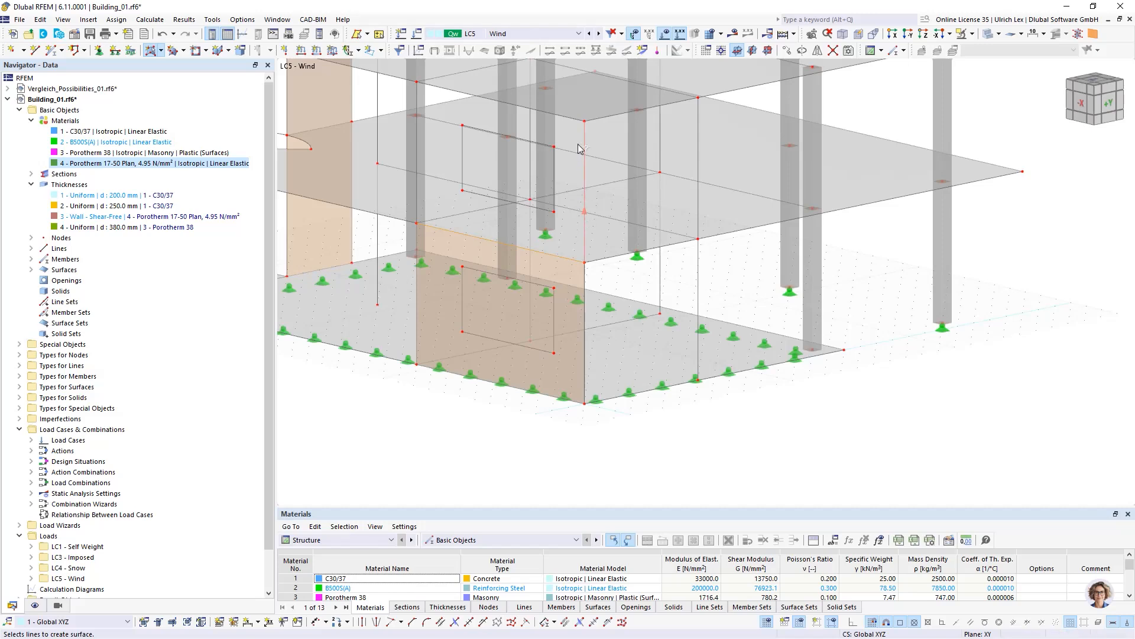
left_click(562, 116)
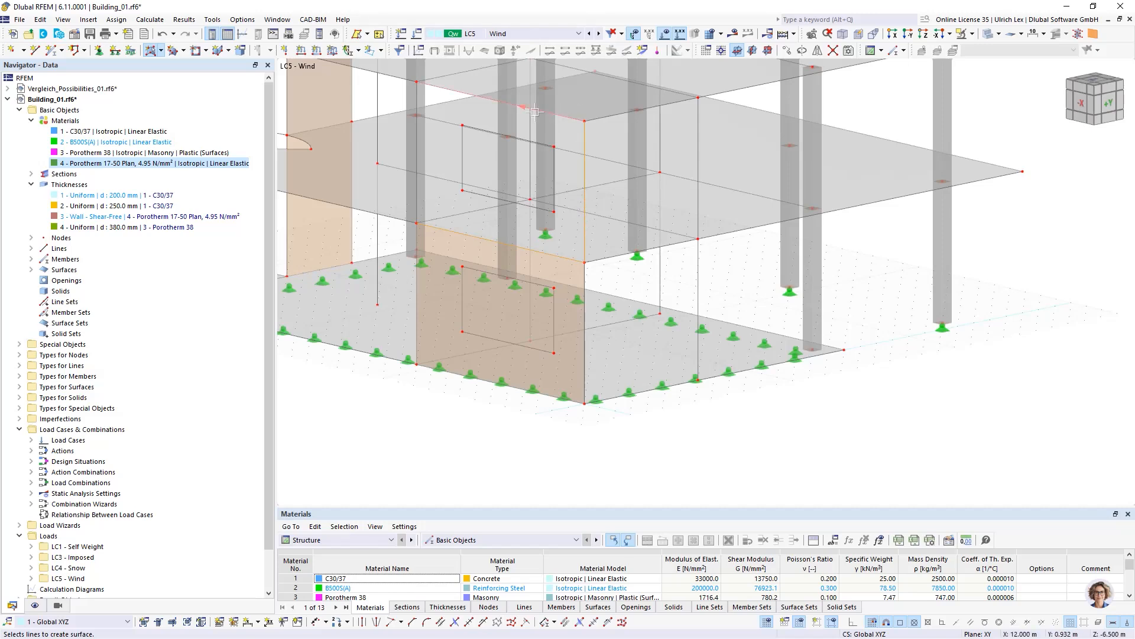
left_click(417, 141)
Step: Create the ground-floor and upper-floor wall surfaces on the short side of the building corner from their boundary lines
left_click(651, 390)
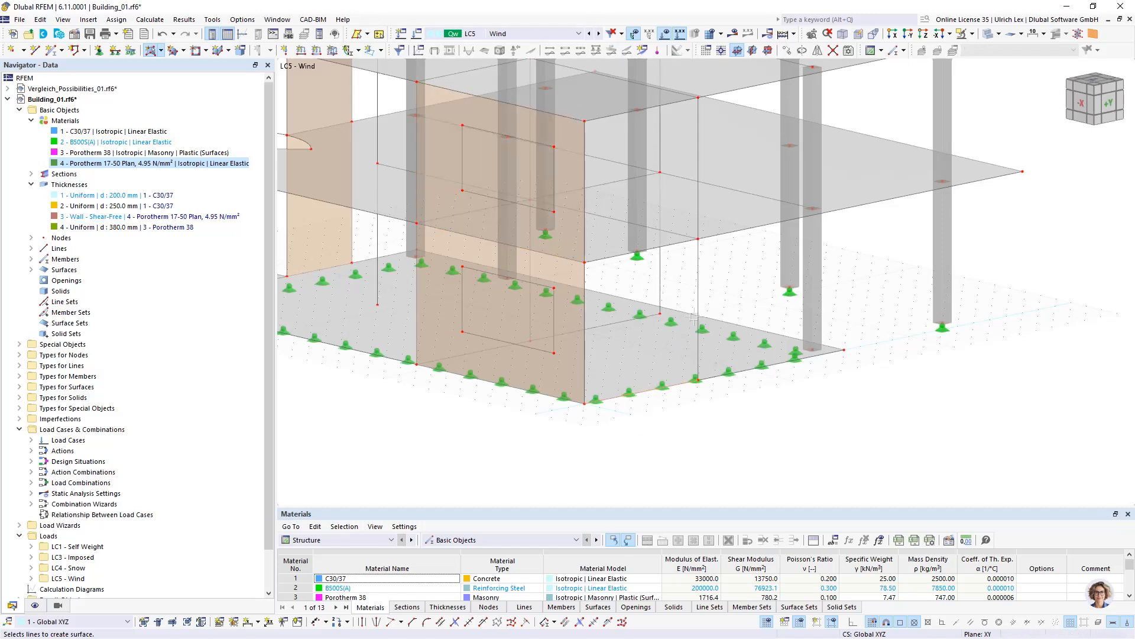
left_click(635, 253)
left_click(584, 294)
left_click(635, 253)
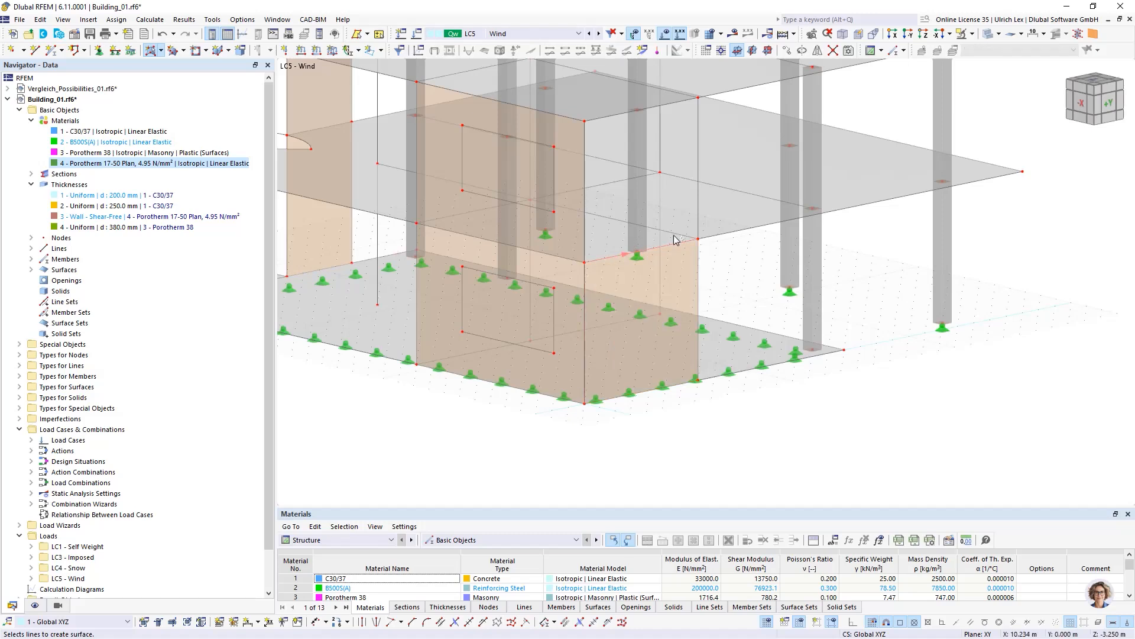
left_click(698, 201)
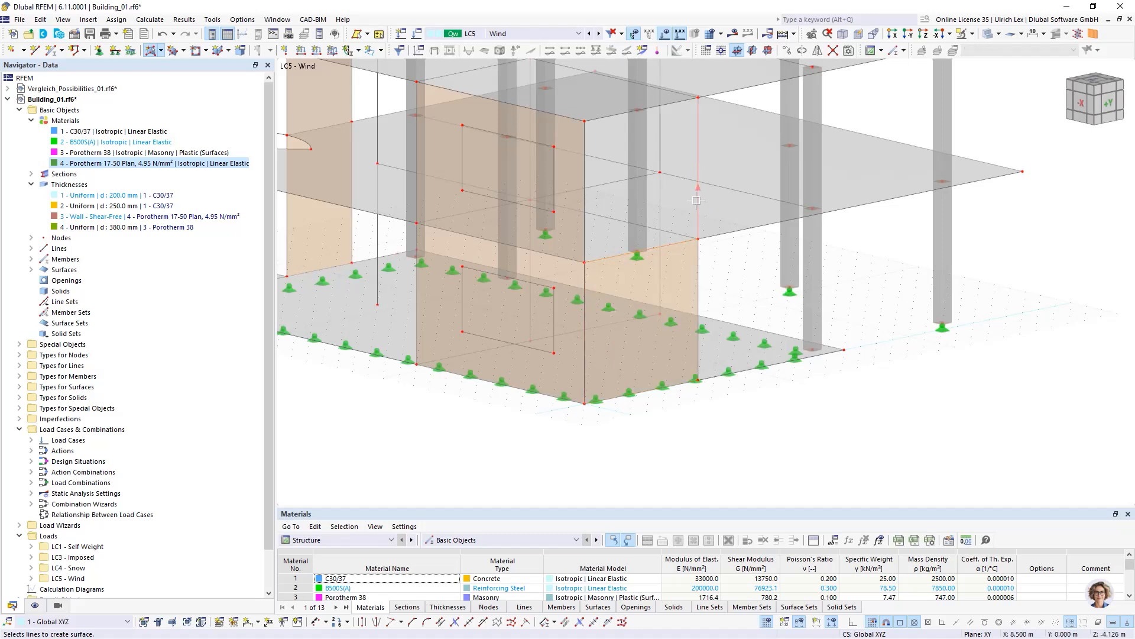
left_click(645, 107)
left_click(586, 163)
Step: Set up new plane surfaces with thickness 3, Wall - Shear-Free of Porotherm 17-50 Plan, 4.95 N/mm²
scroll(766, 395, "down", 3)
middle_click_drag(640, 422, 713, 458, "ctrl")
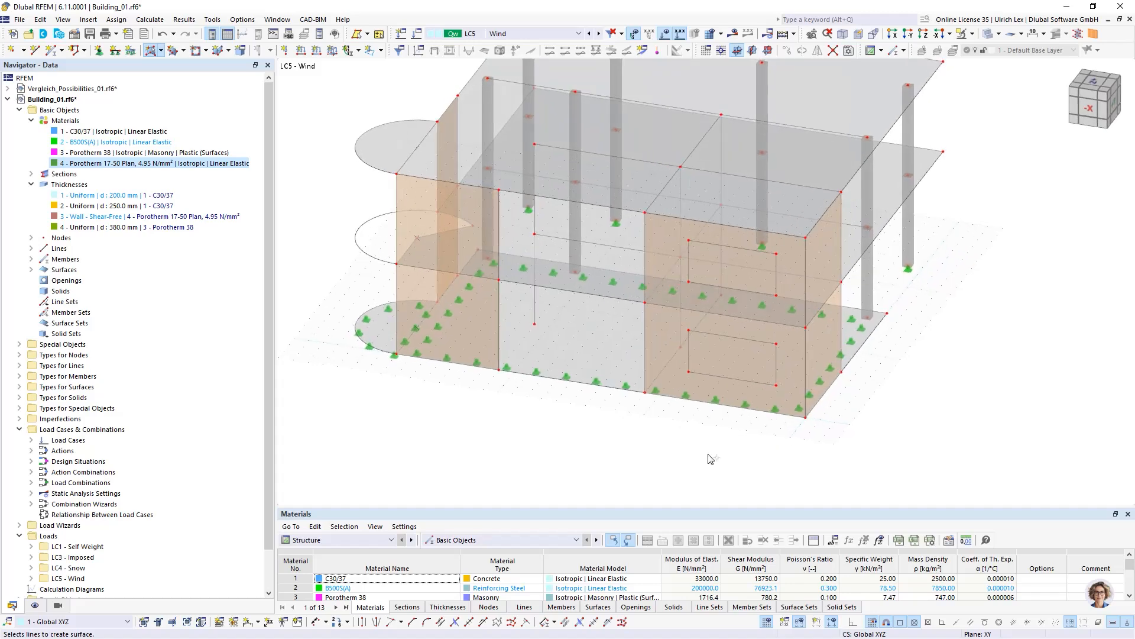
left_click(151, 52)
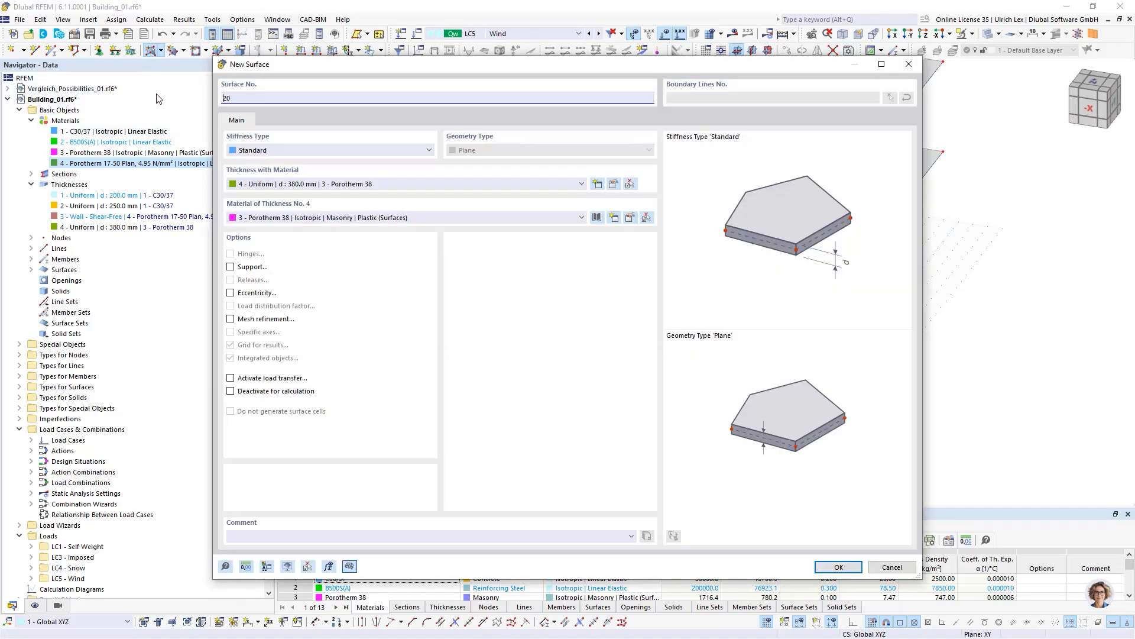
left_click(376, 185)
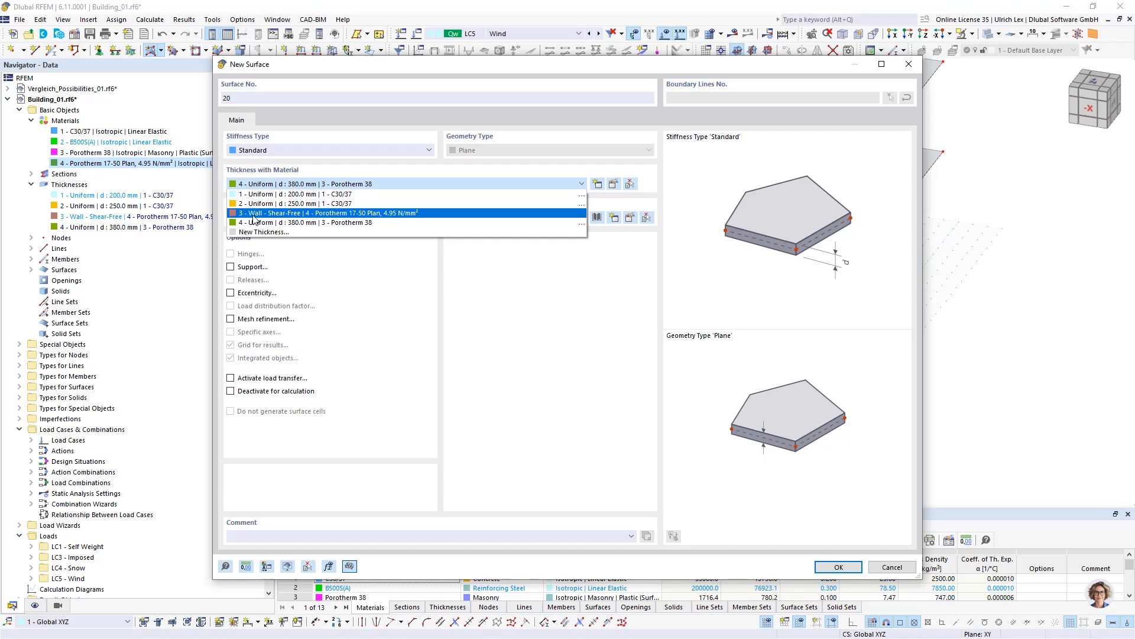
left_click(420, 214)
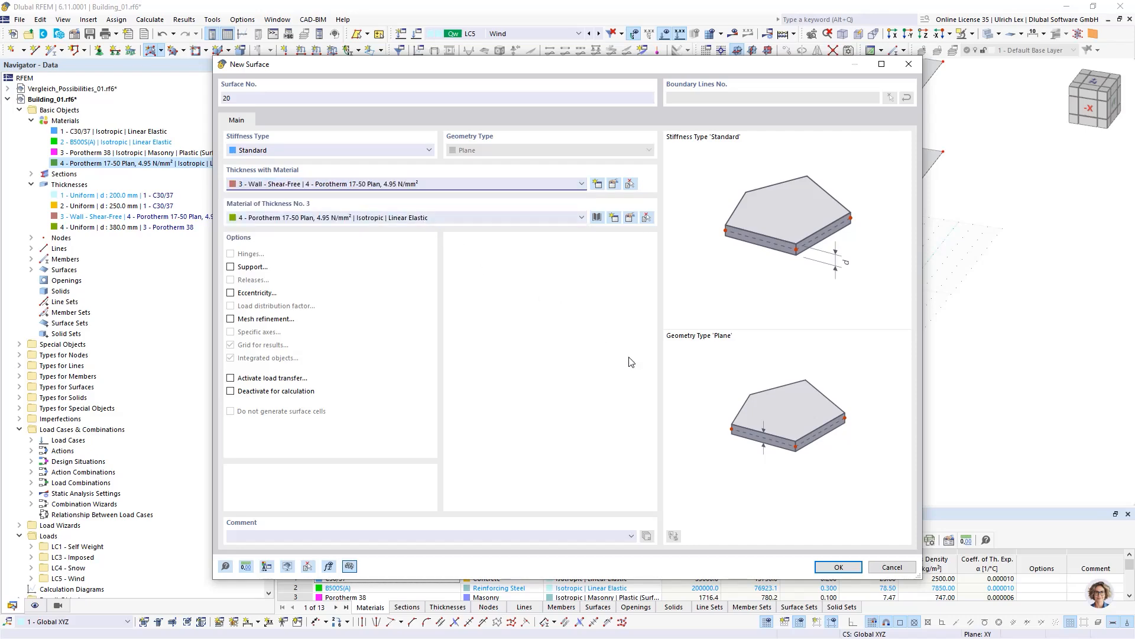
left_click(840, 568)
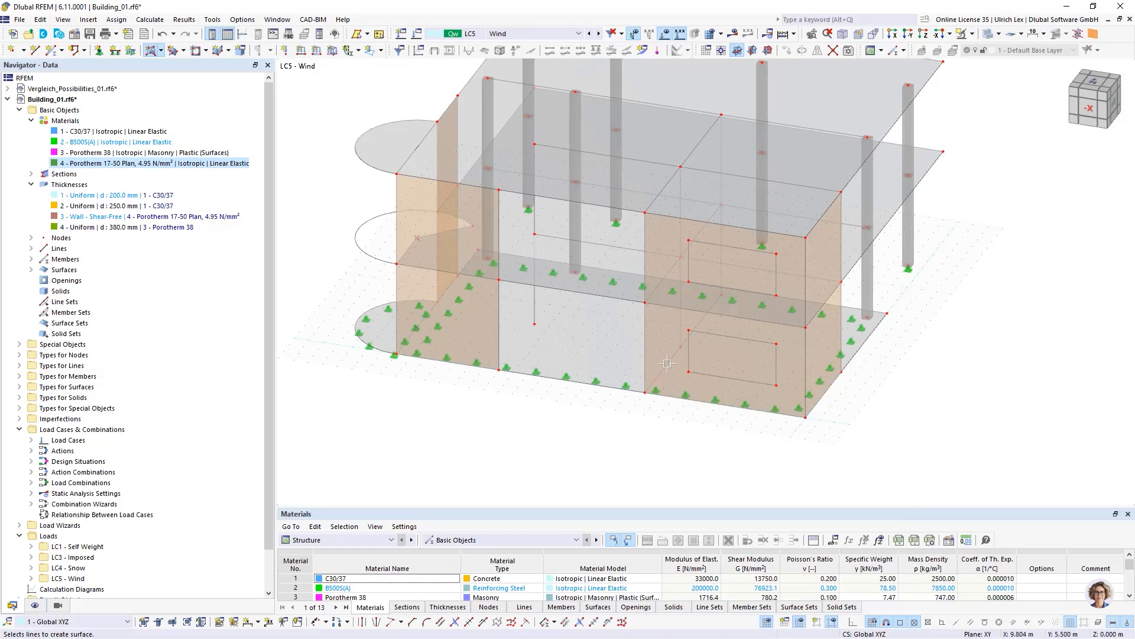
Step: Create both ground-floor surfaces of the interior transverse wall beside the window bay from their boundary lines
left_click(672, 295)
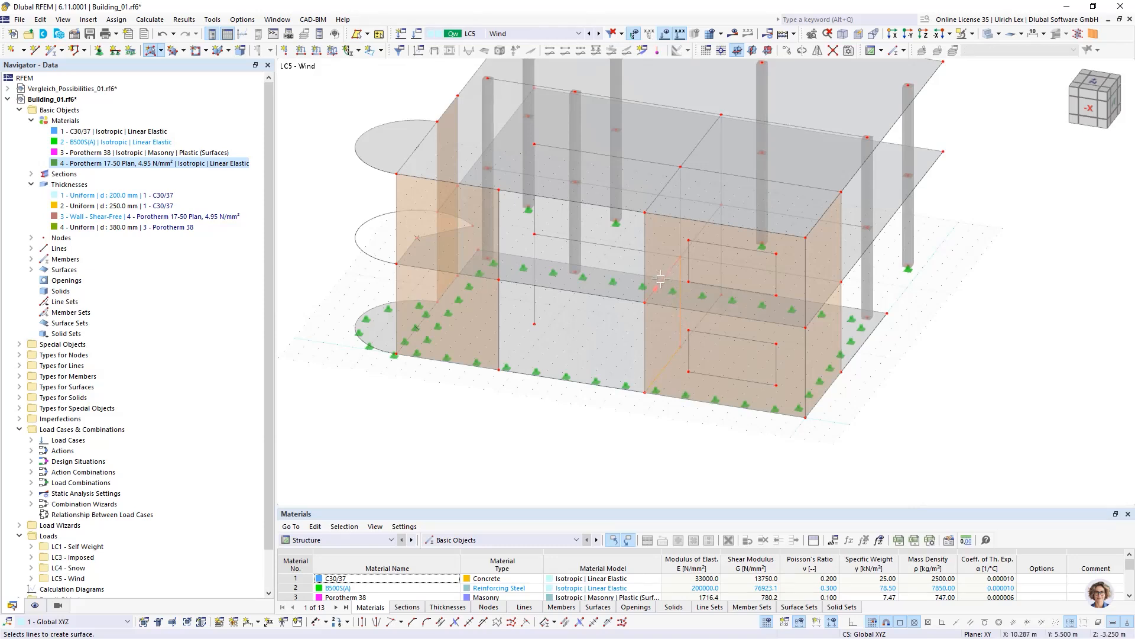
left_click(646, 336)
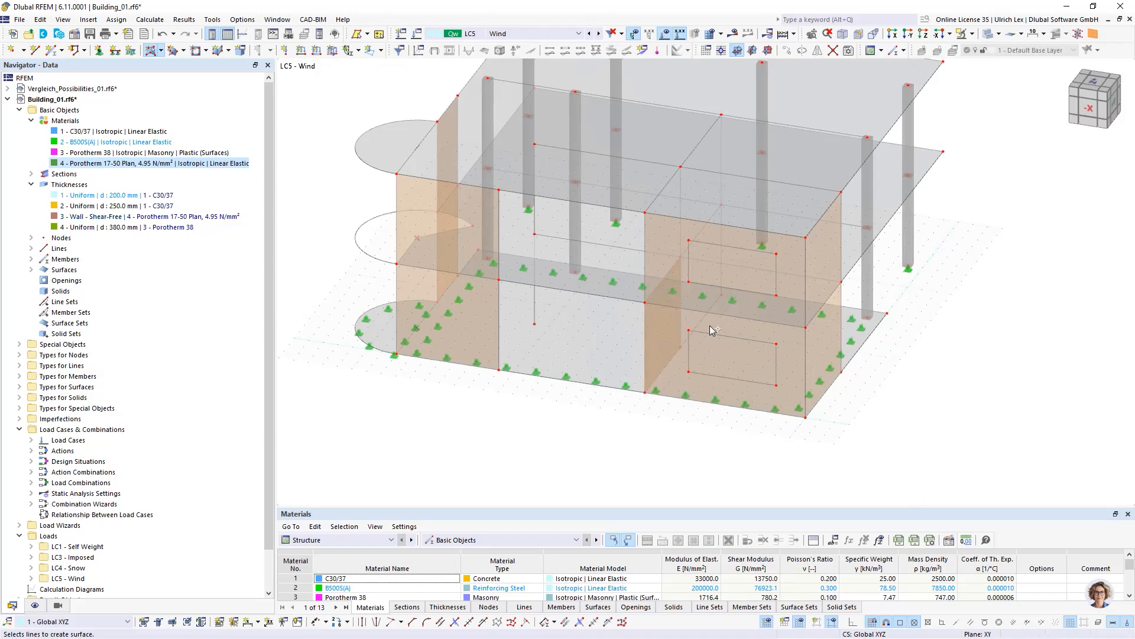
left_click(717, 267)
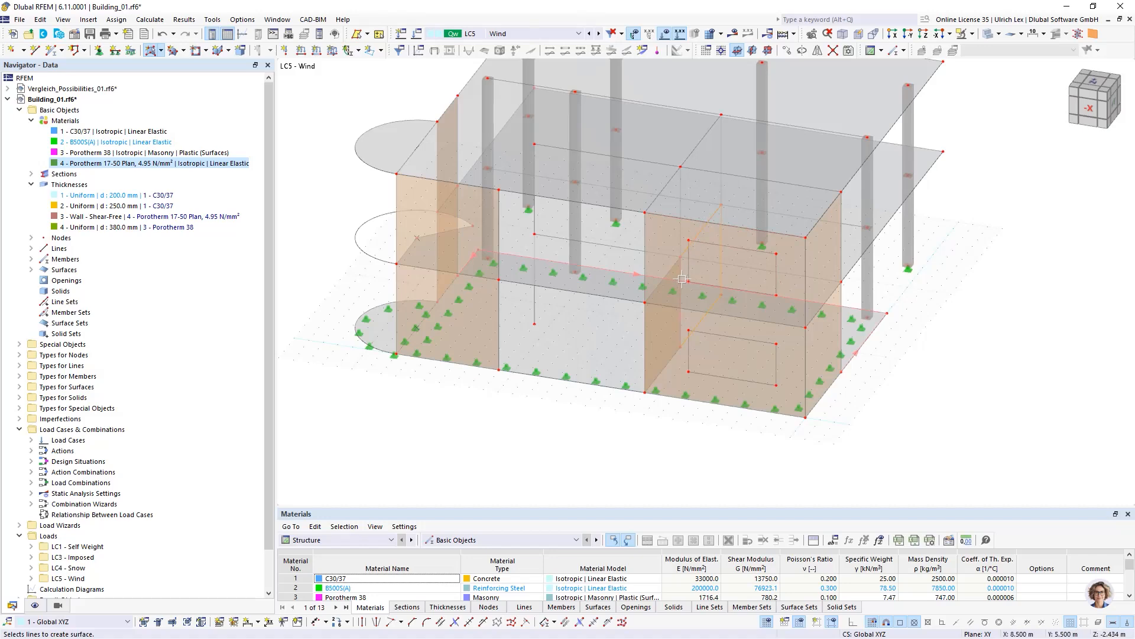
scroll(680, 324, "up", 5)
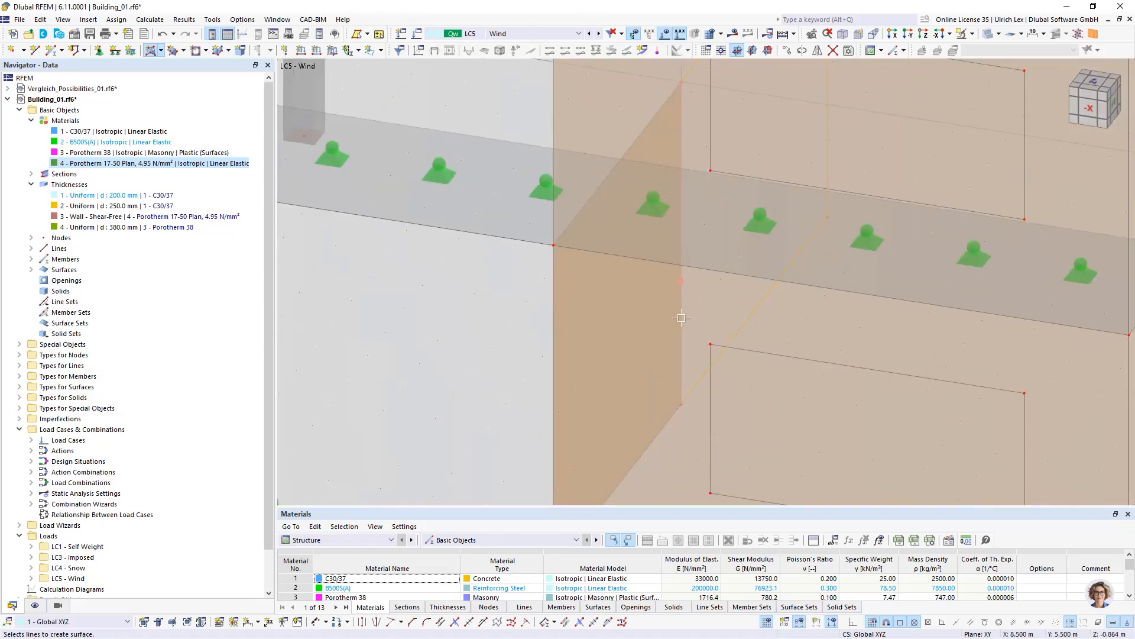
scroll(637, 337, "down", 5)
scroll(639, 256, "down", 1)
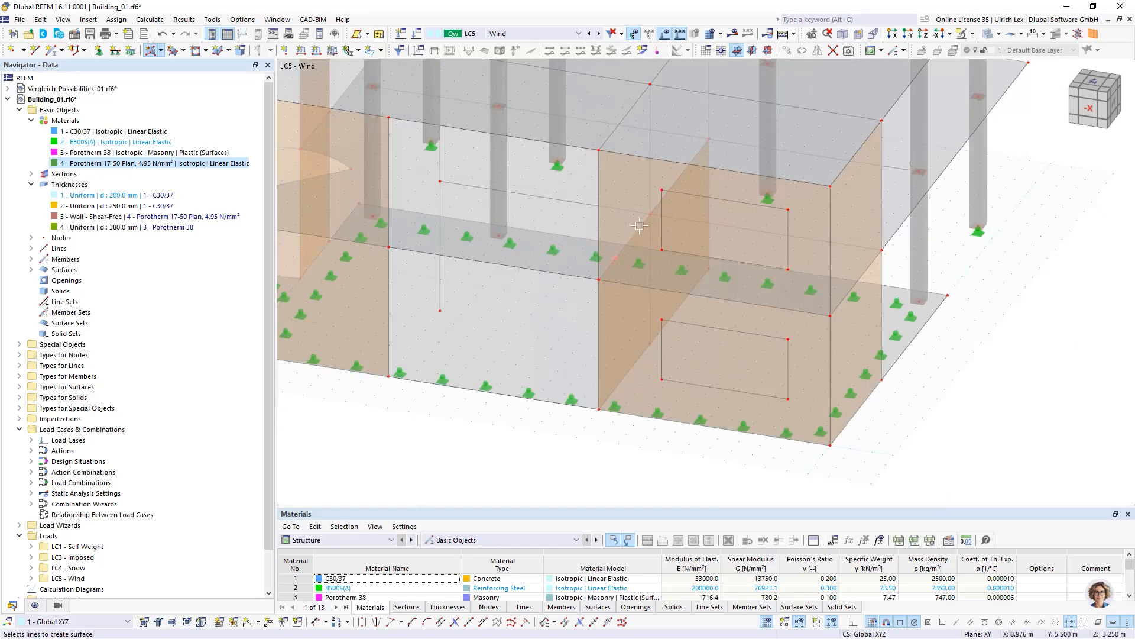
Step: Create both upper-floor surfaces of the interior transverse wall beside the window bay
left_click(637, 230)
left_click(651, 195)
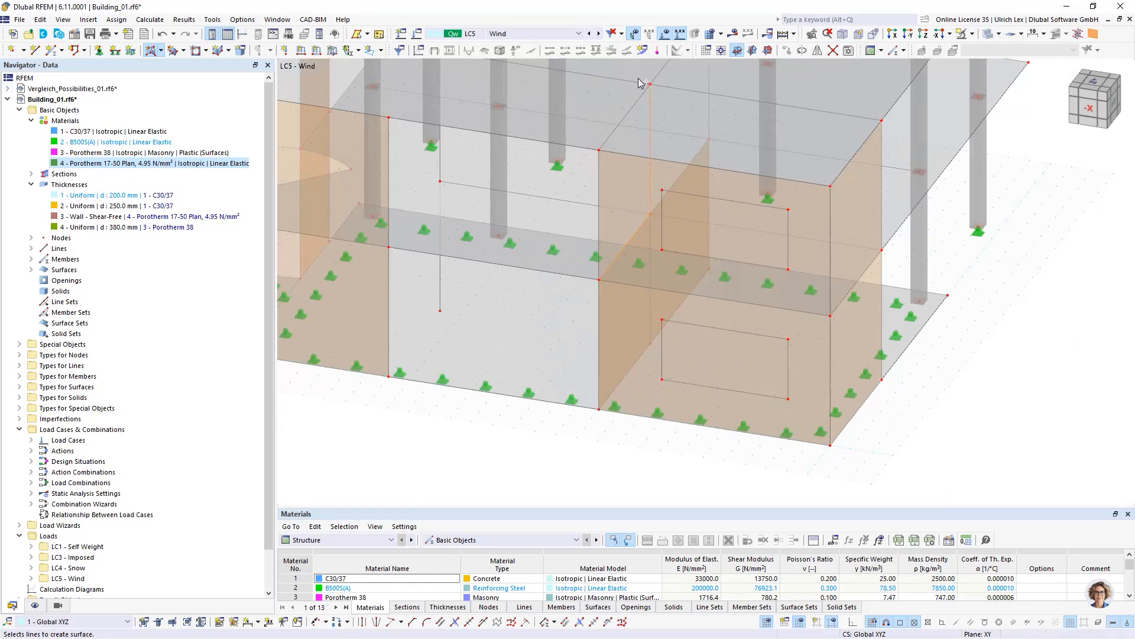
left_click(600, 188)
left_click(650, 177)
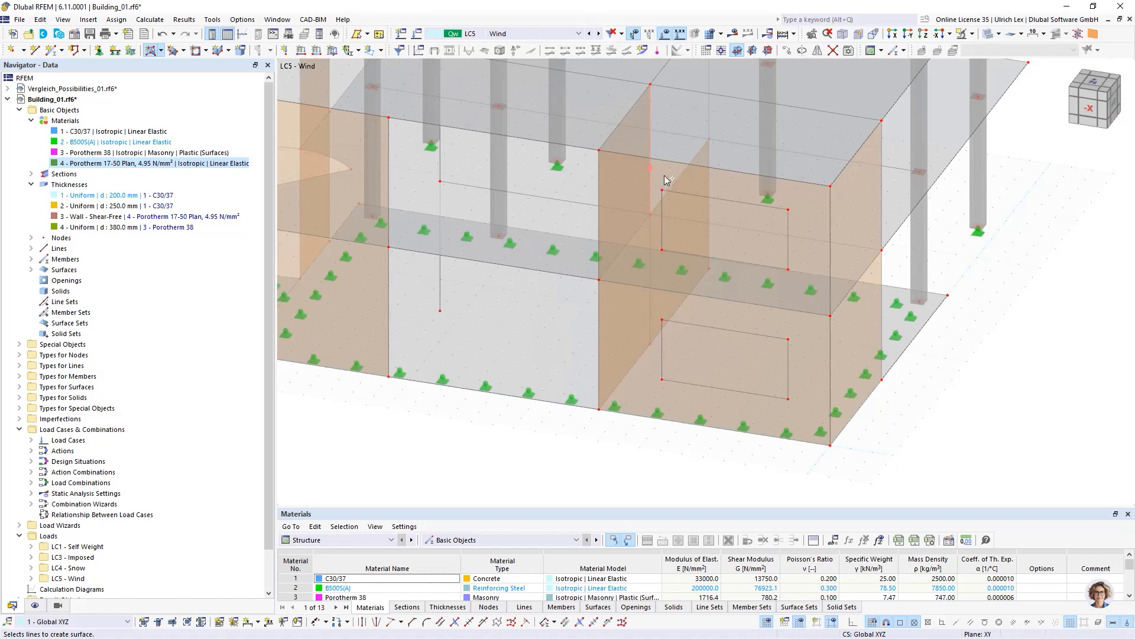
left_click(678, 176)
left_click(708, 108)
scroll(670, 167, "down", 2)
left_click(669, 92)
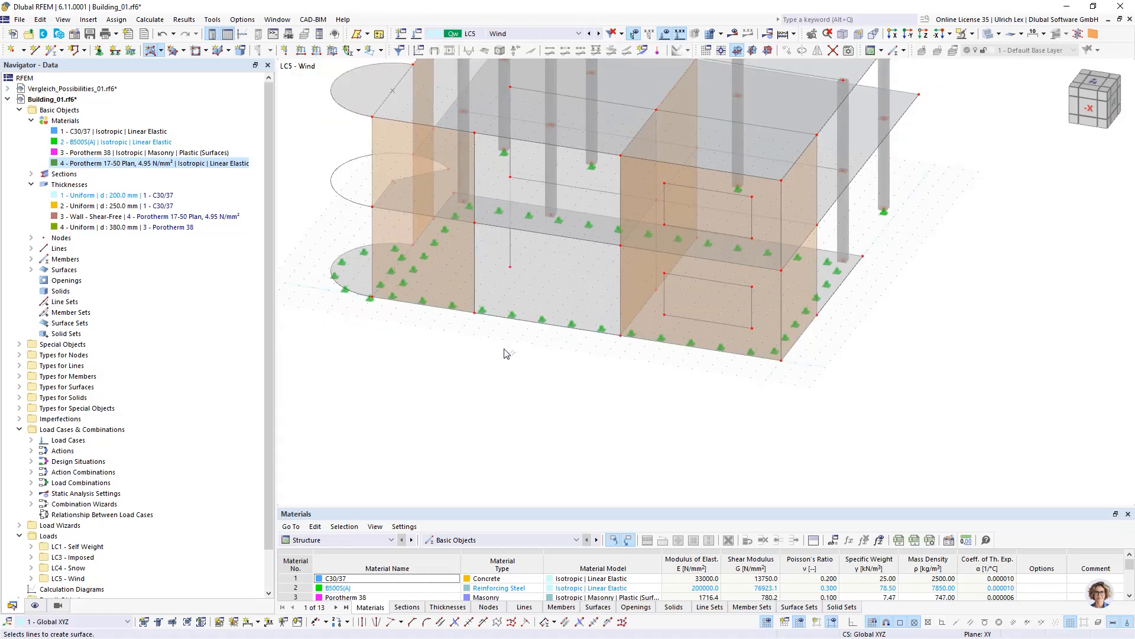
Step: Create the upper-floor interior longitudinal wall surface running from the transverse wall toward the rounded slab end
middle_click_drag(506, 353, 588, 325, "ctrl")
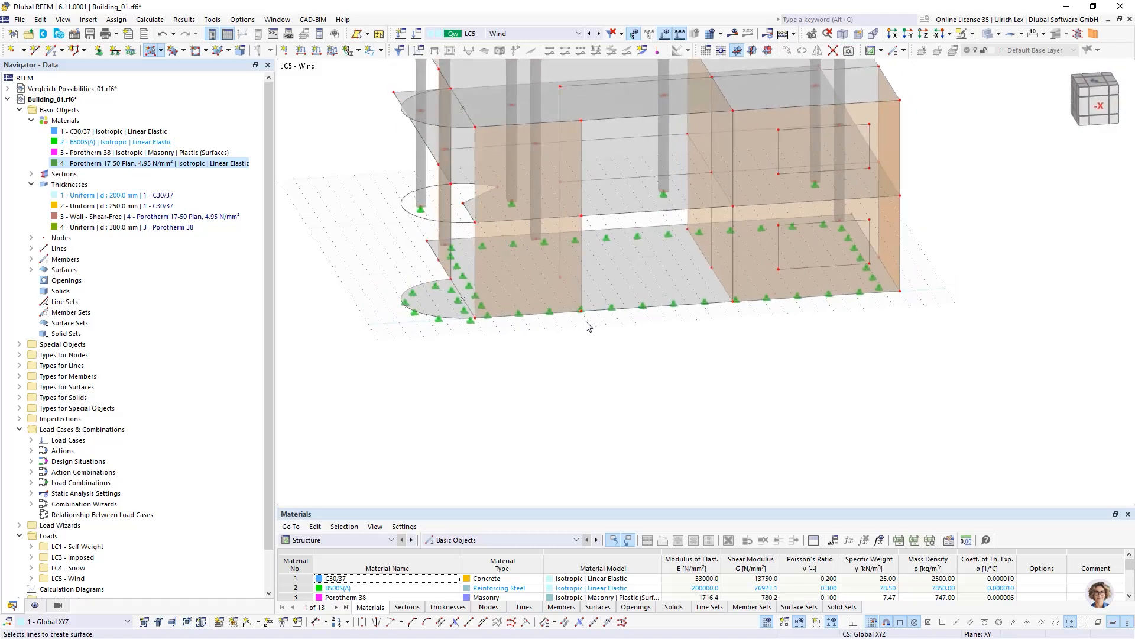
scroll(667, 175, "up", 2)
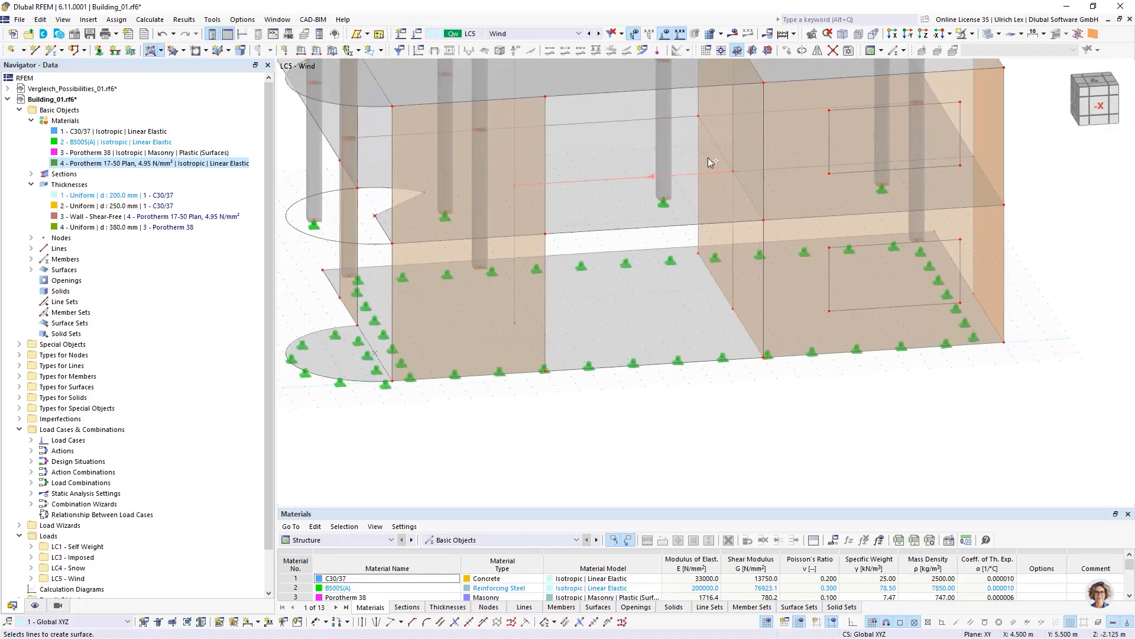
scroll(703, 142, "down", 1)
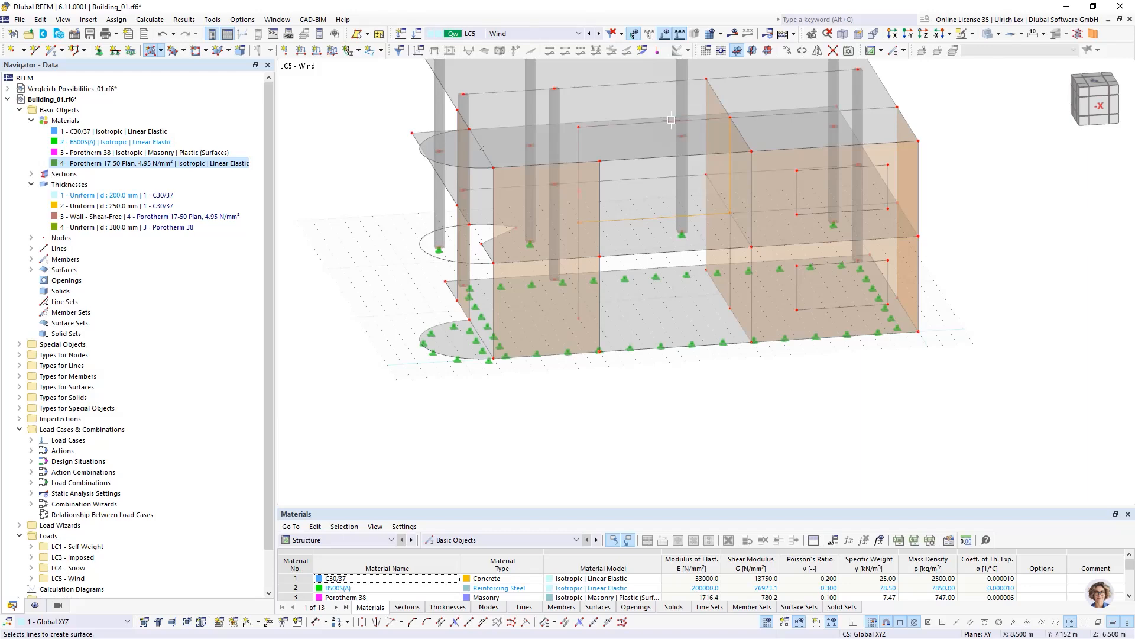
middle_click_drag(704, 384, 680, 398, "ctrl")
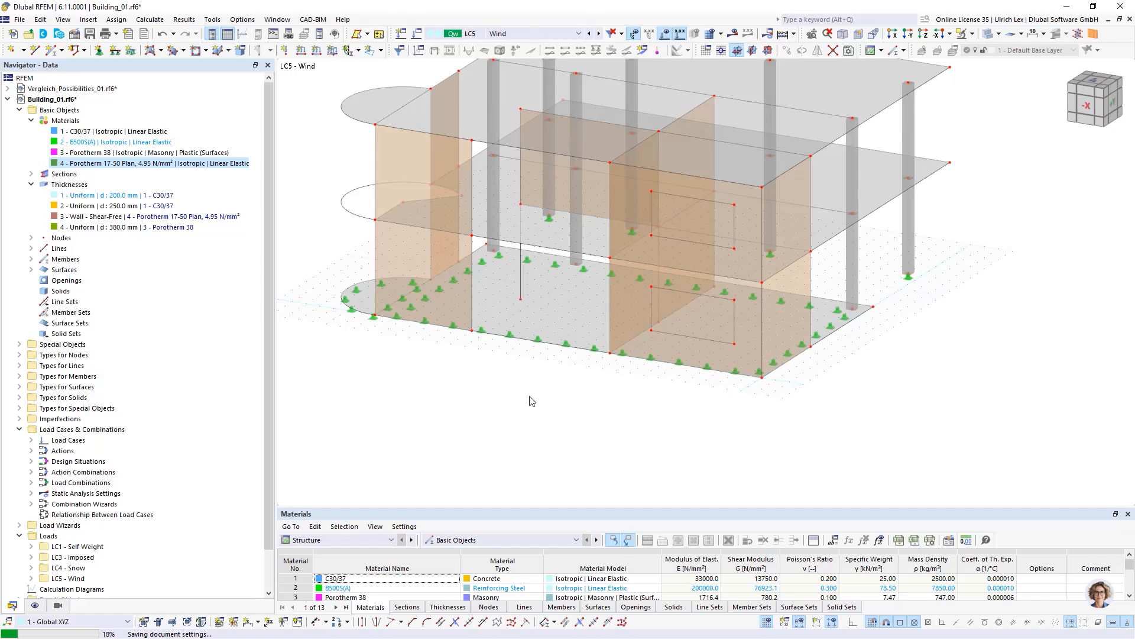
Step: Assign a column member with section R_M1 300/300 of C30/37 to the vertical line under the free end of the upper-floor interior wall
scroll(517, 283, "up", 1)
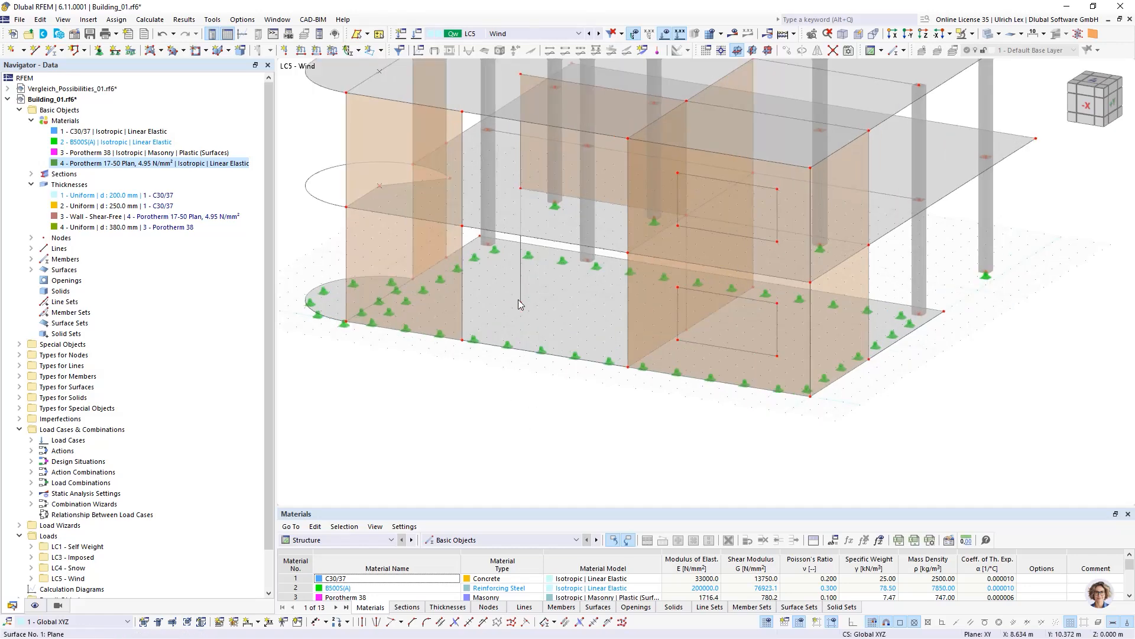
left_click(521, 269)
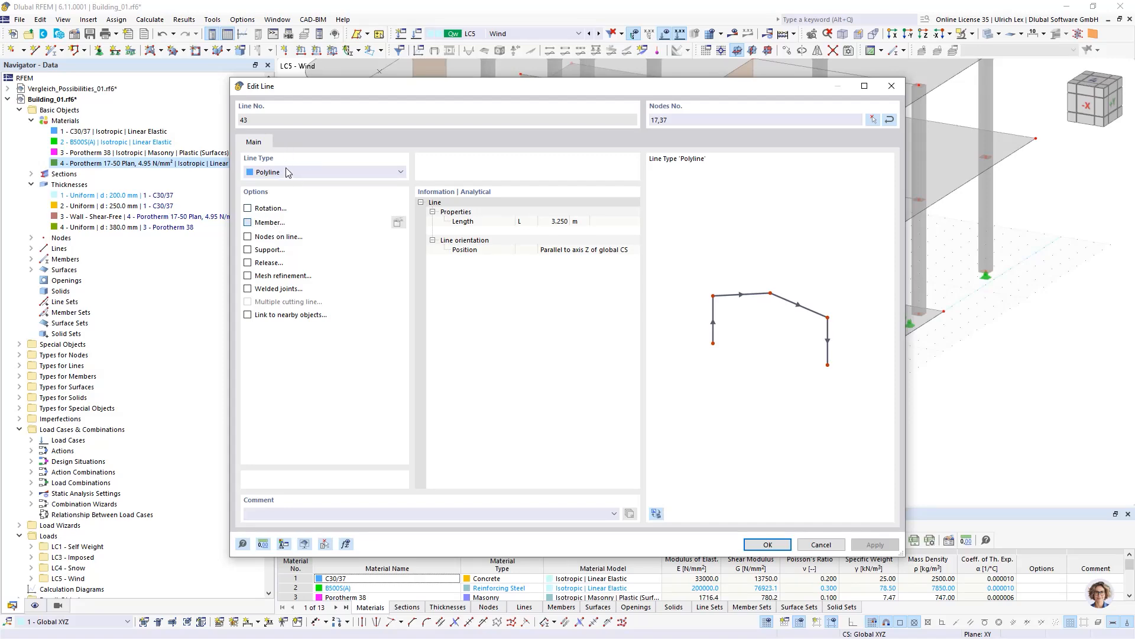
left_click(273, 132)
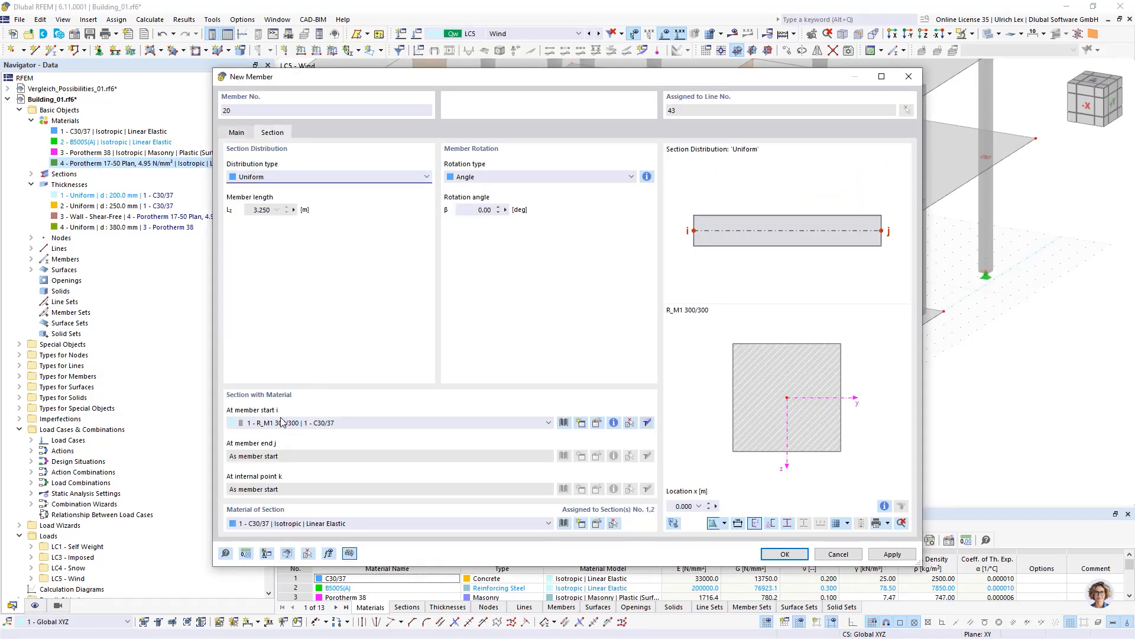
left_click(785, 553)
left_click(779, 545)
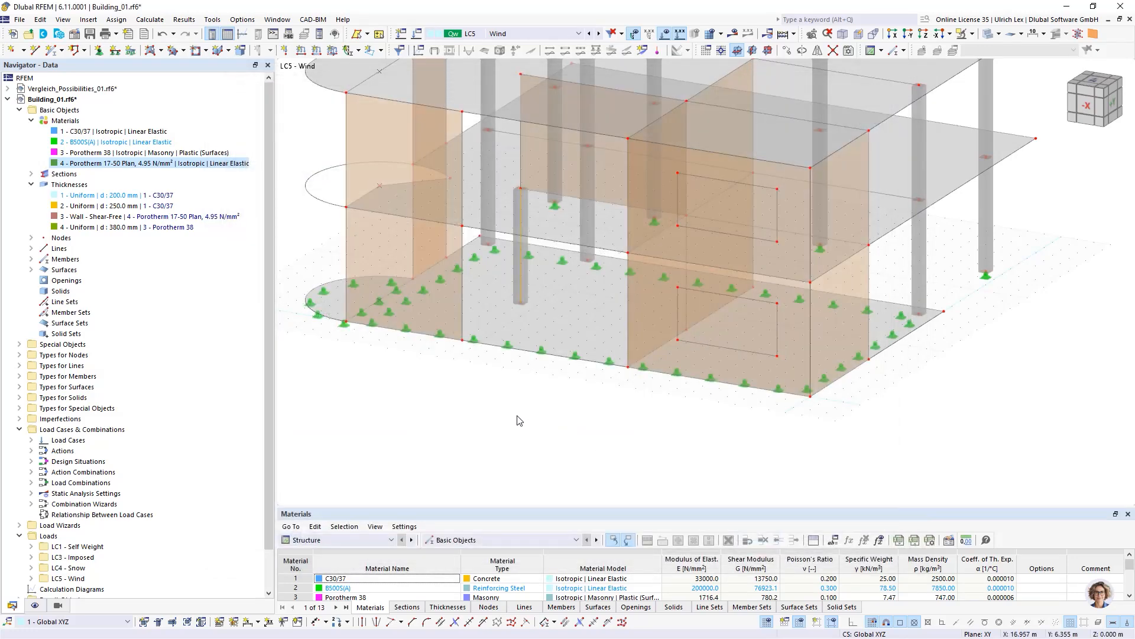
Step: Set up new quadrangle surfaces with thickness 4, Uniform 380.0 mm of Porotherm 38
middle_click_drag(437, 394, 485, 386, "ctrl")
scroll(482, 388, "up", 2)
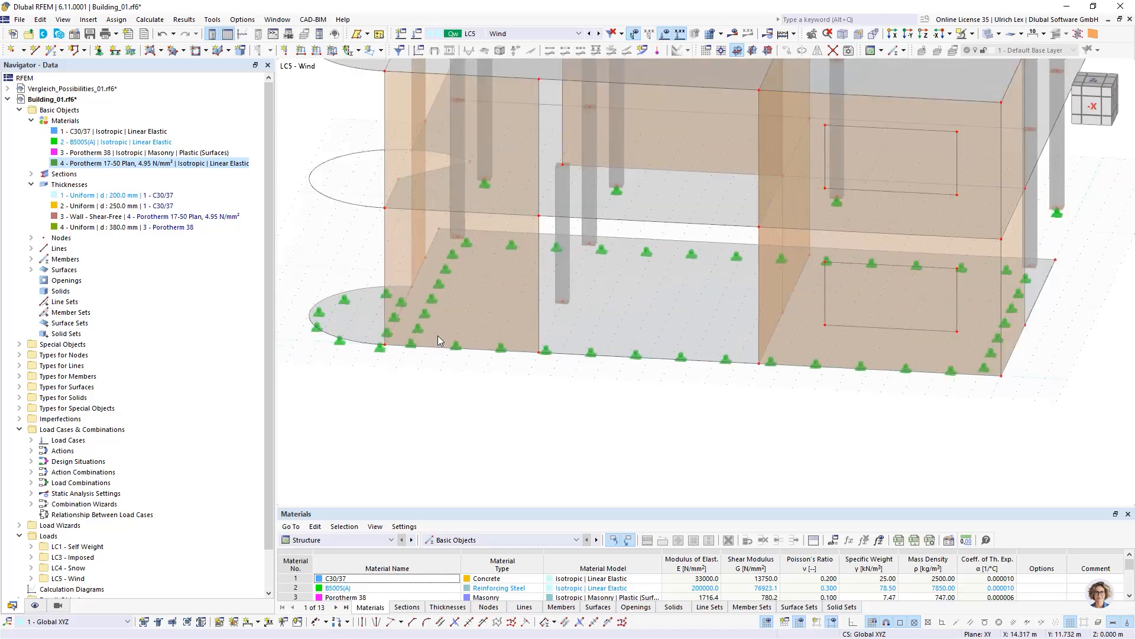
left_click(183, 50)
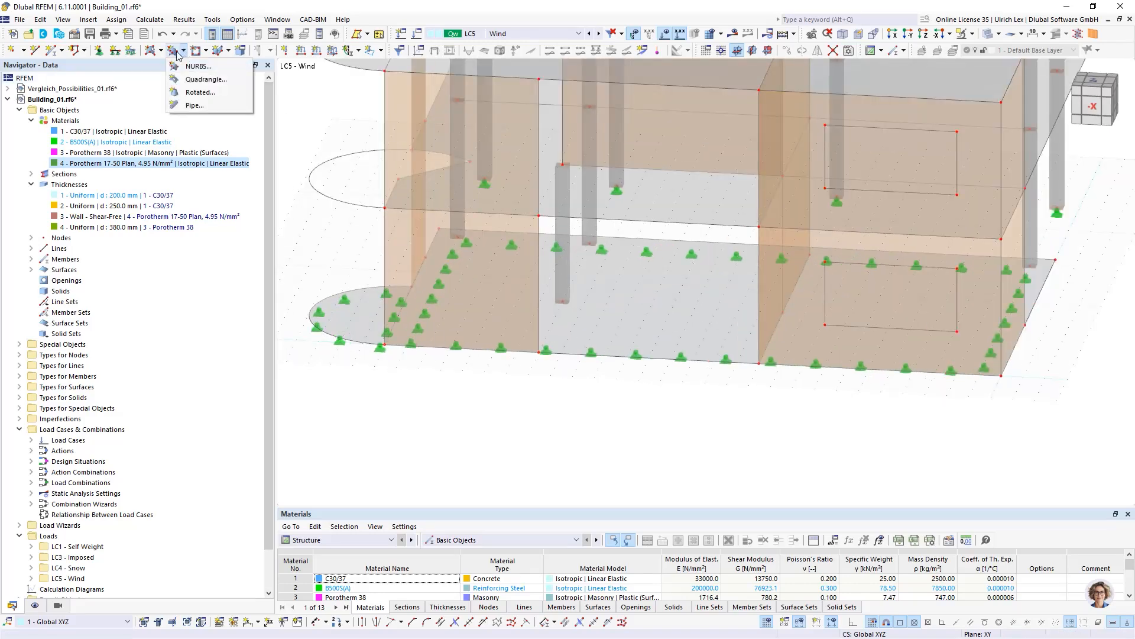
left_click(202, 79)
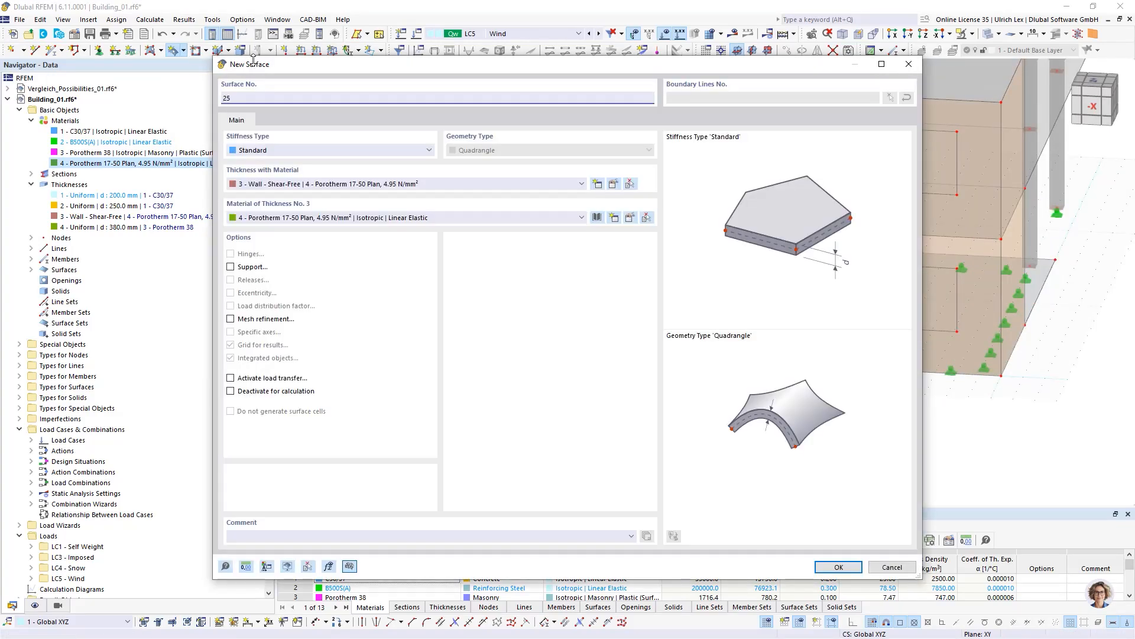
left_click(456, 185)
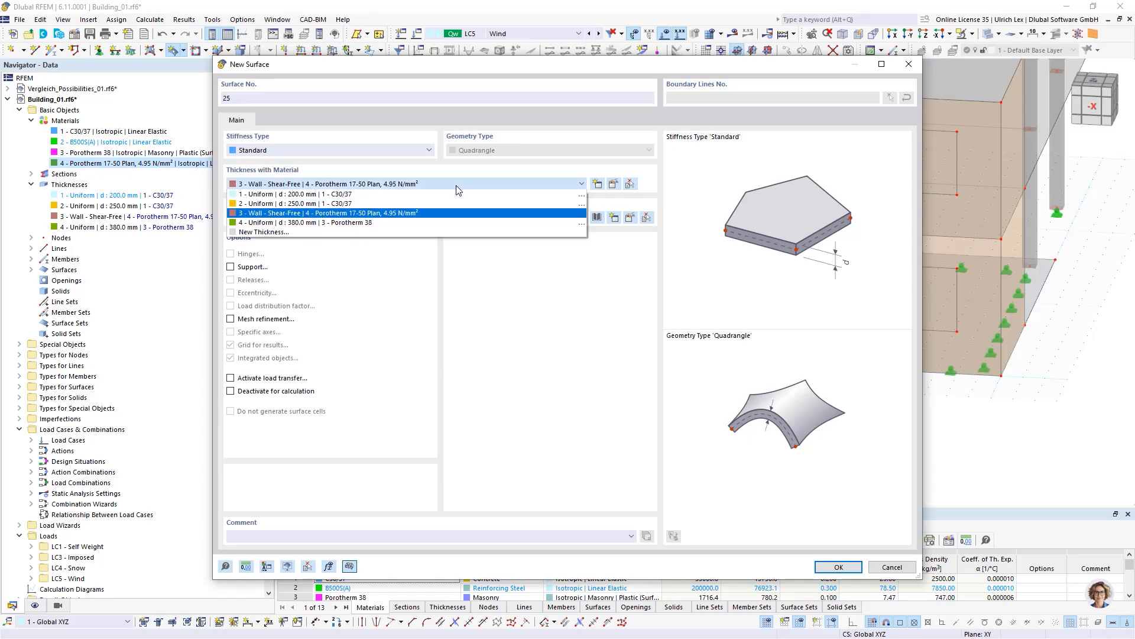
left_click(444, 222)
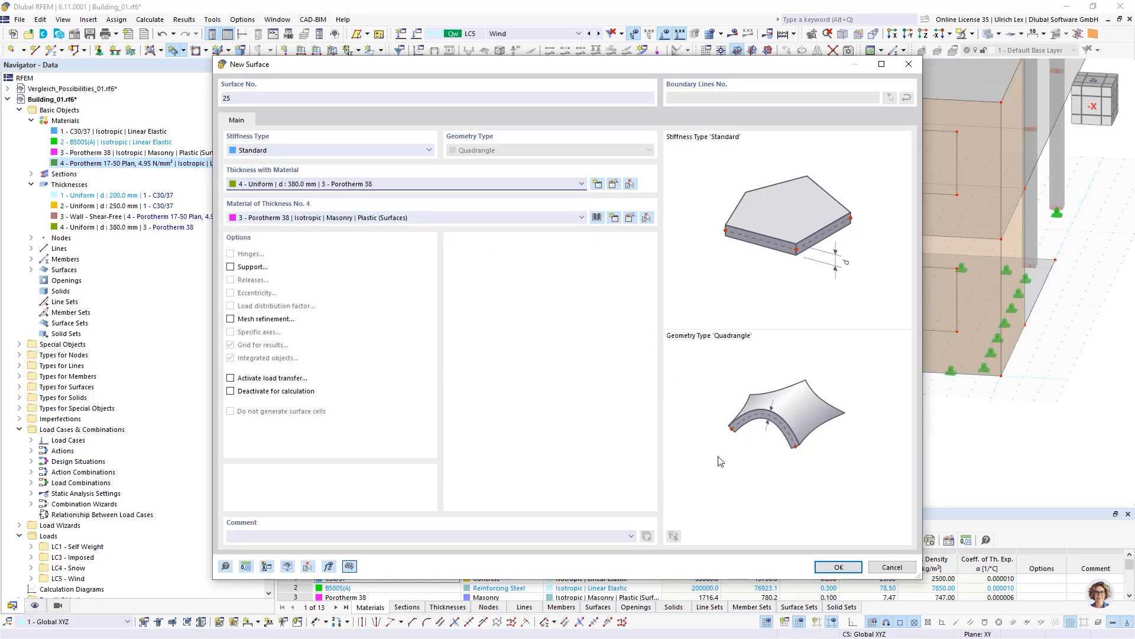
left_click(839, 567)
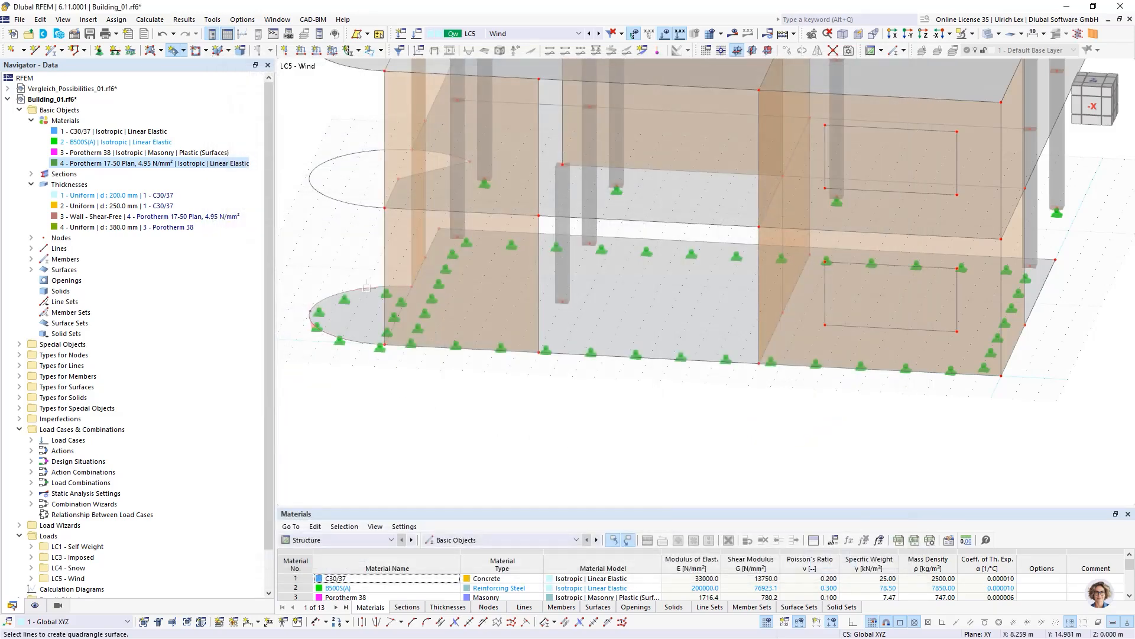
Step: Create the curved wall surfaces along the rounded slab end in the ground floor and upper floor
left_click(383, 314)
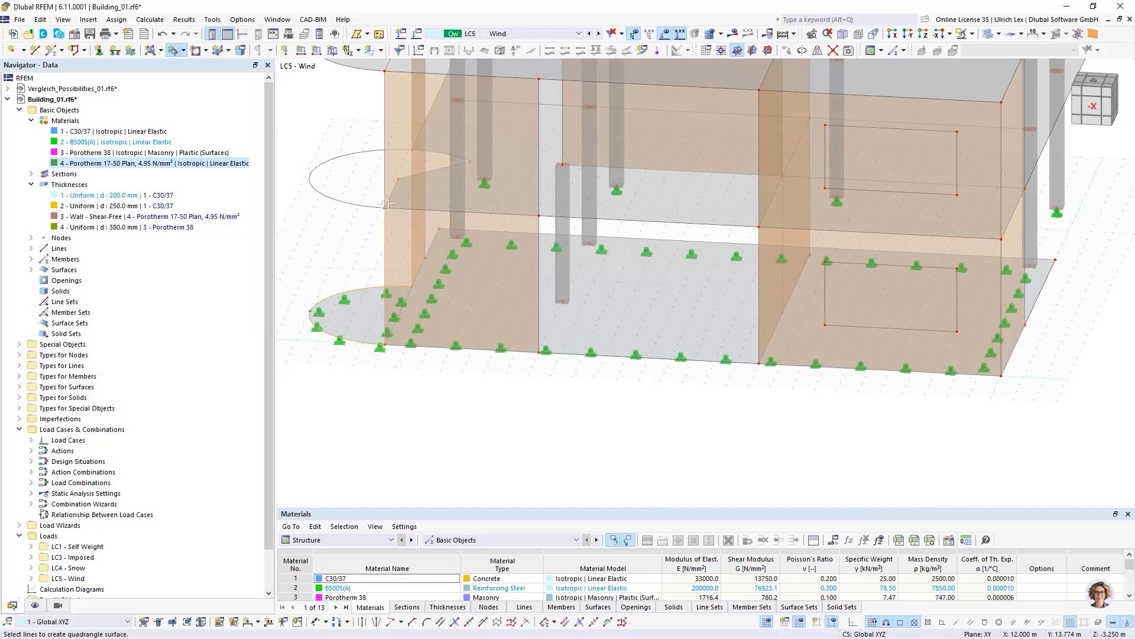
left_click(368, 206)
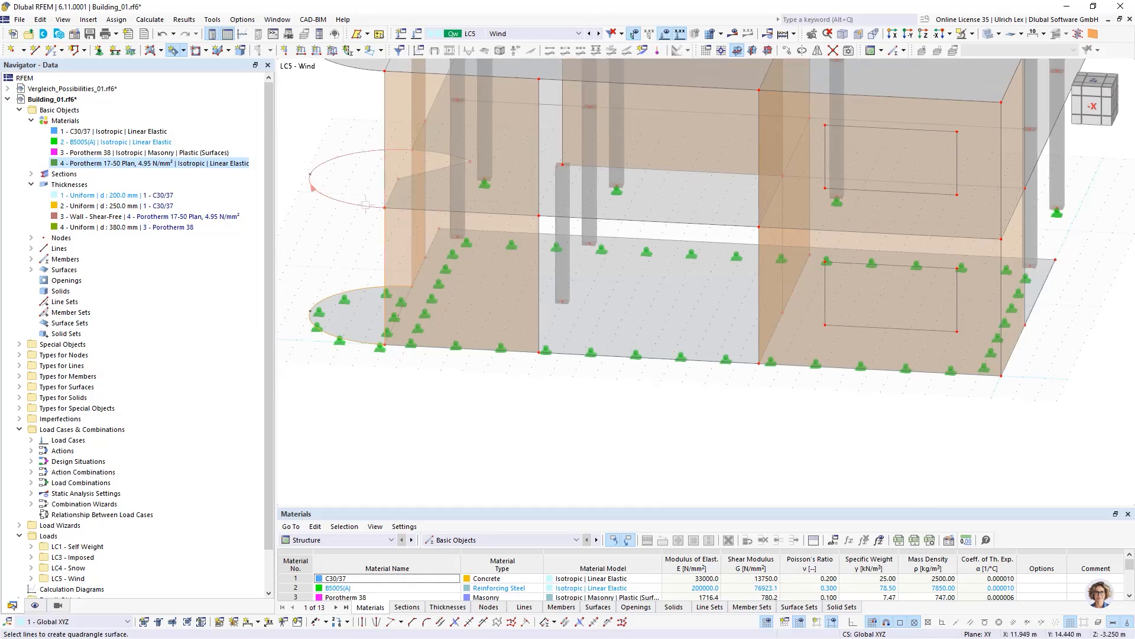
left_click(412, 225)
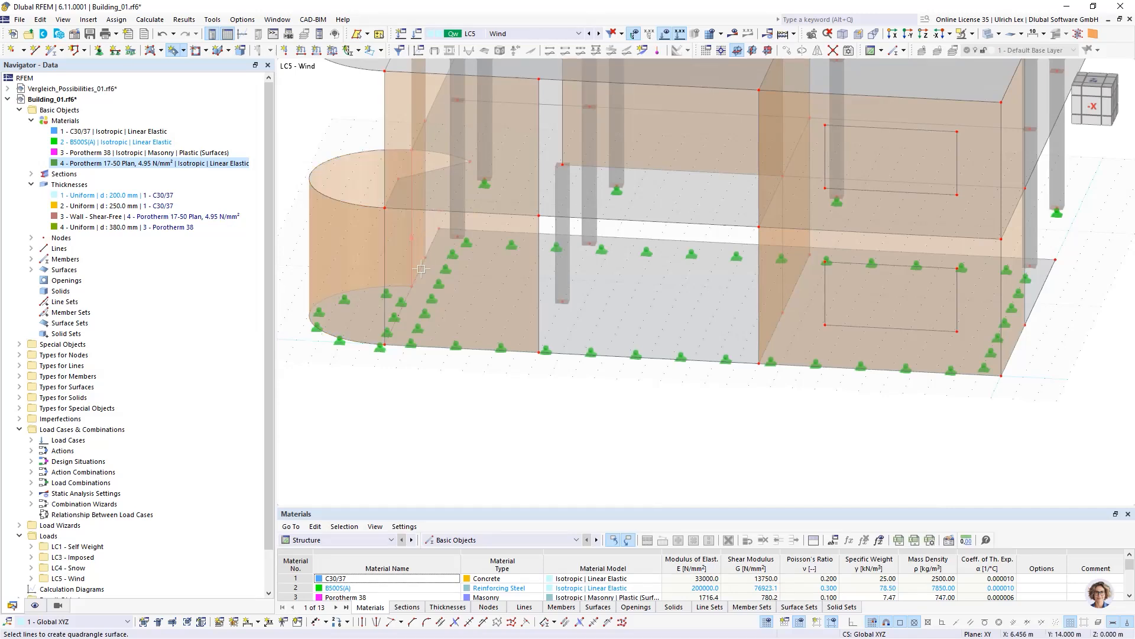
left_click(365, 150)
left_click(384, 162)
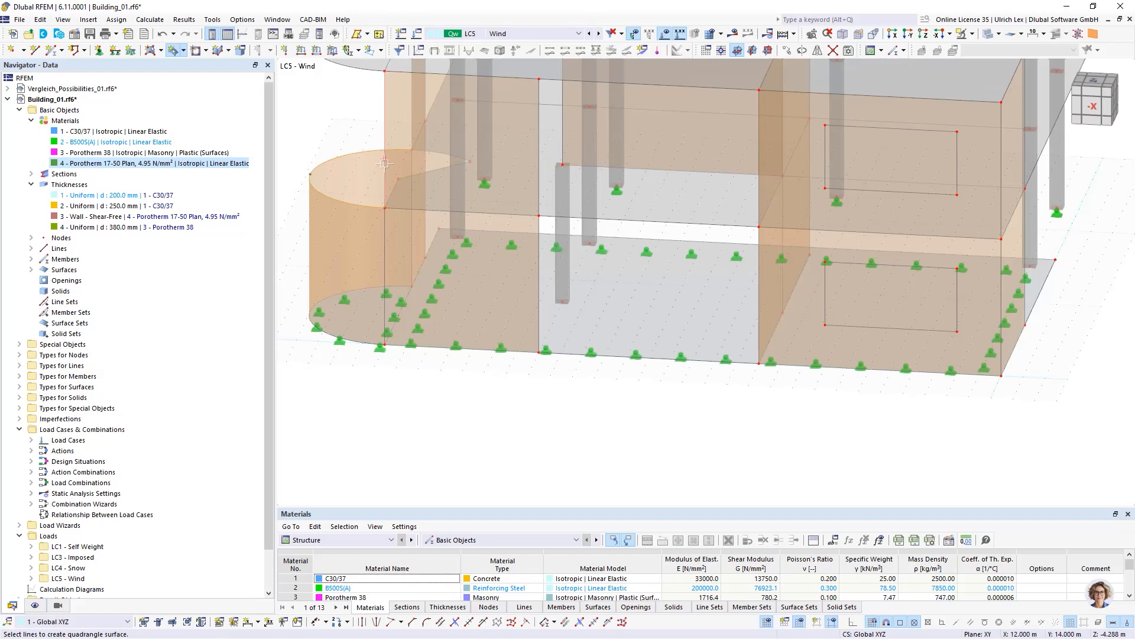
Step: Create the curved upper-storey wall as a quadrangle surface between the boundary lines of the rounded building end
scroll(410, 241, "down", 1)
left_click(348, 91)
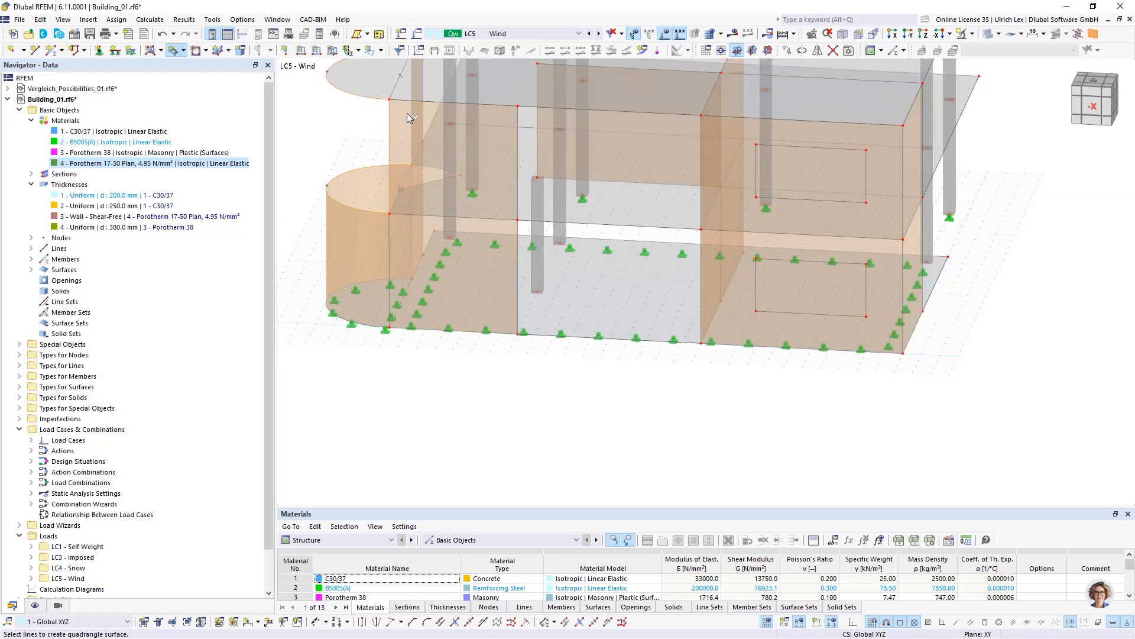
left_click(388, 156)
scroll(532, 371, "down", 2)
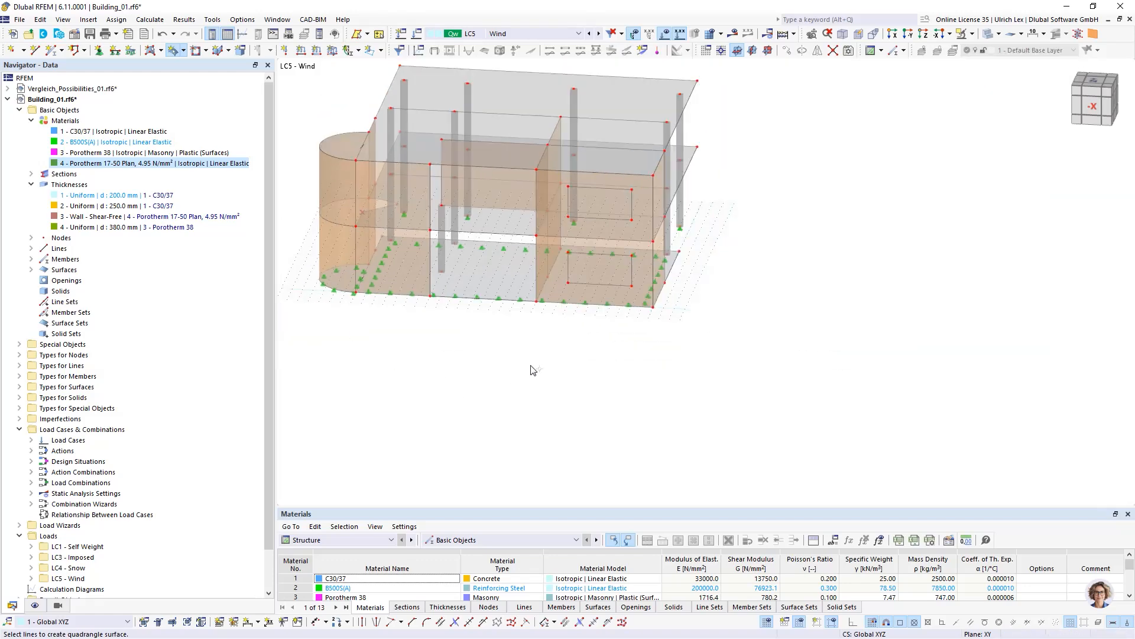
key("Escape")
middle_click_drag(692, 420, 711, 445, "ctrl")
scroll(710, 440, "down", 1)
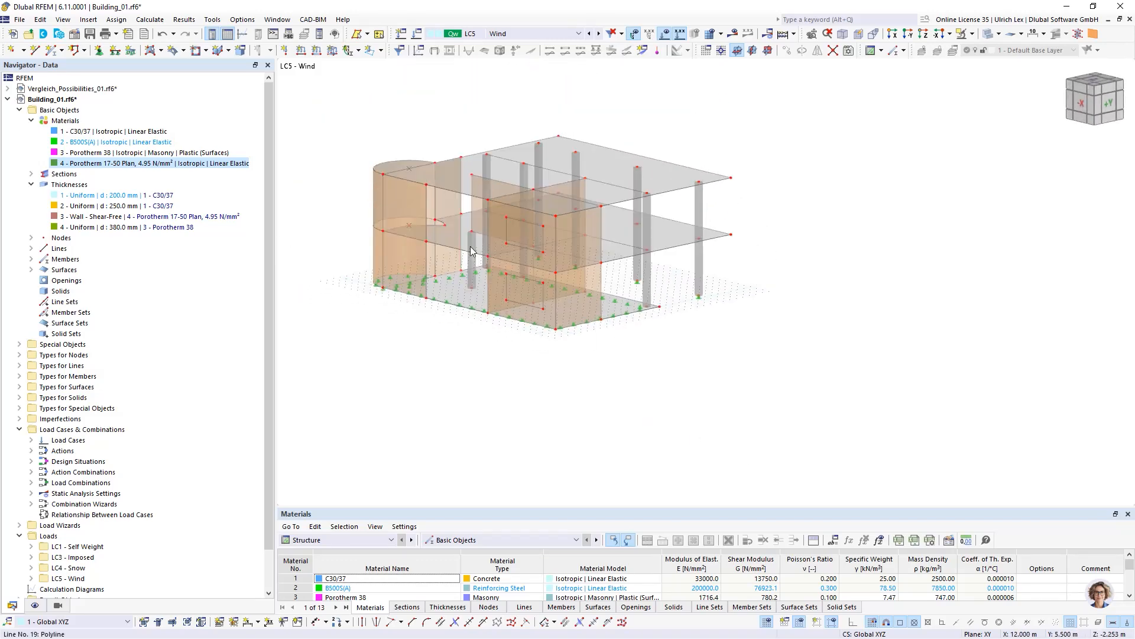
scroll(328, 158, "up", 1)
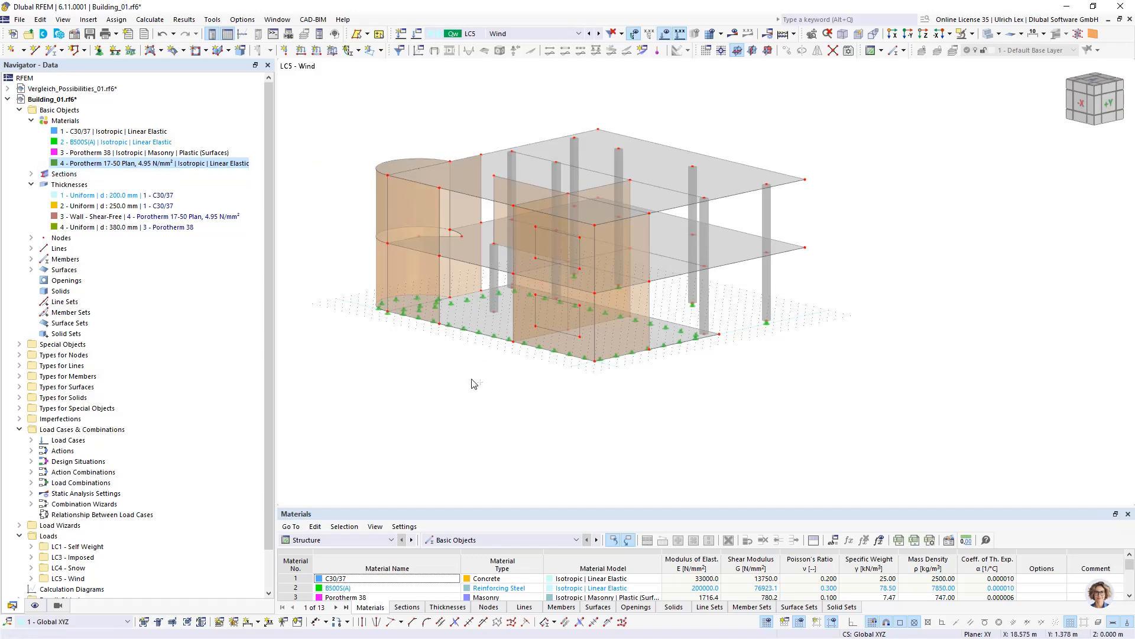
Step: Create openings graphically from the lower and upper window rectangles in the front wall
middle_click_drag(471, 381, 647, 378, "ctrl")
scroll(706, 306, "up", 3)
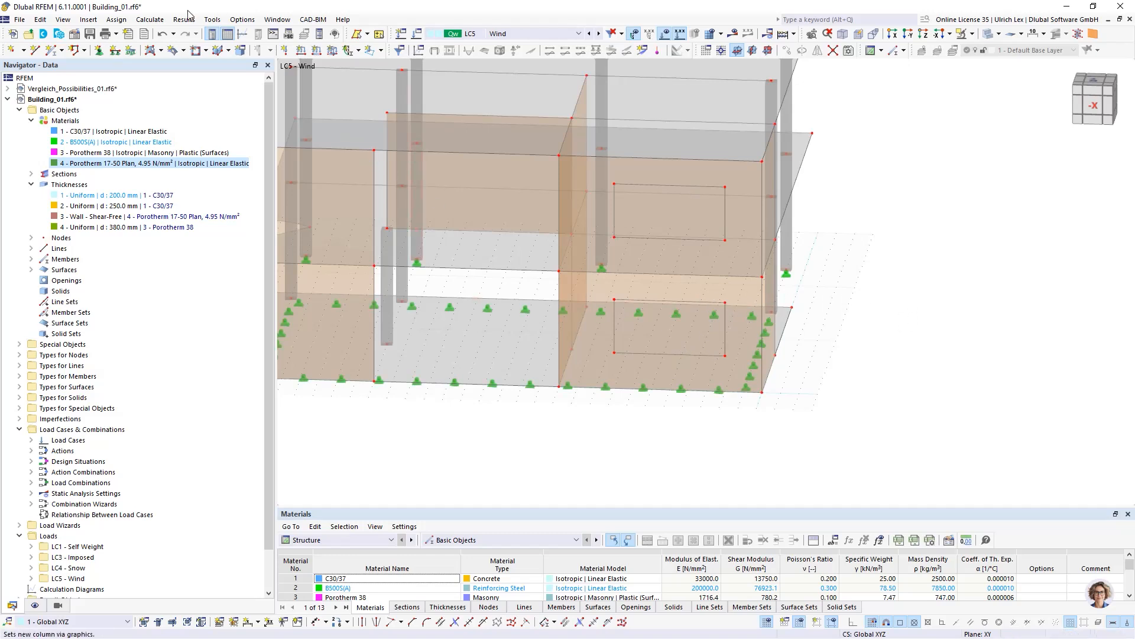
left_click(205, 50)
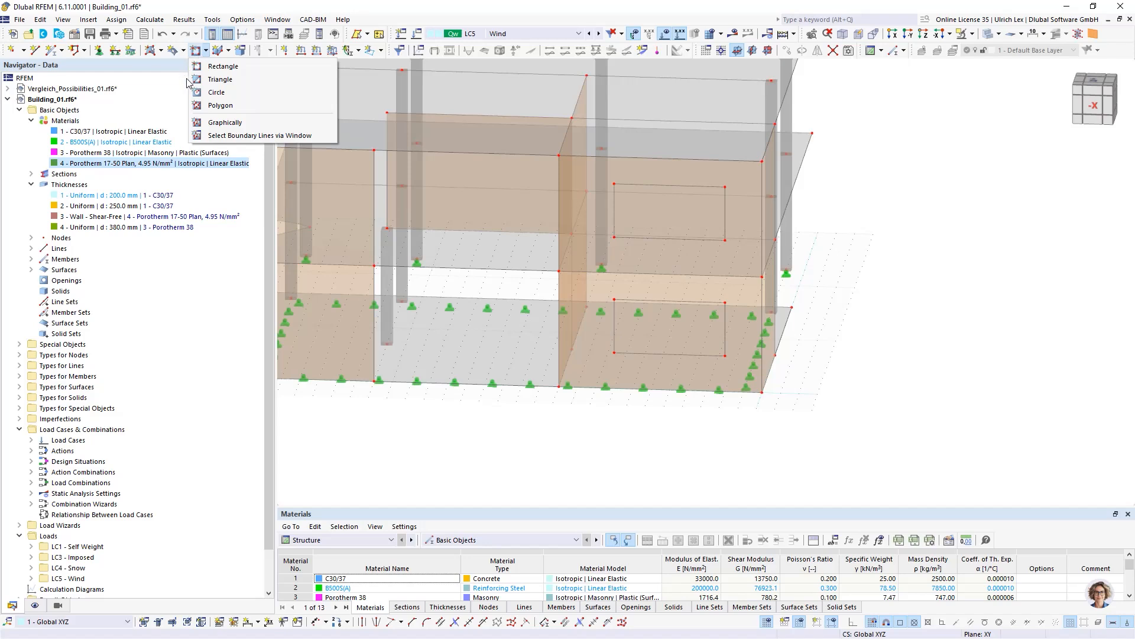
left_click(255, 128)
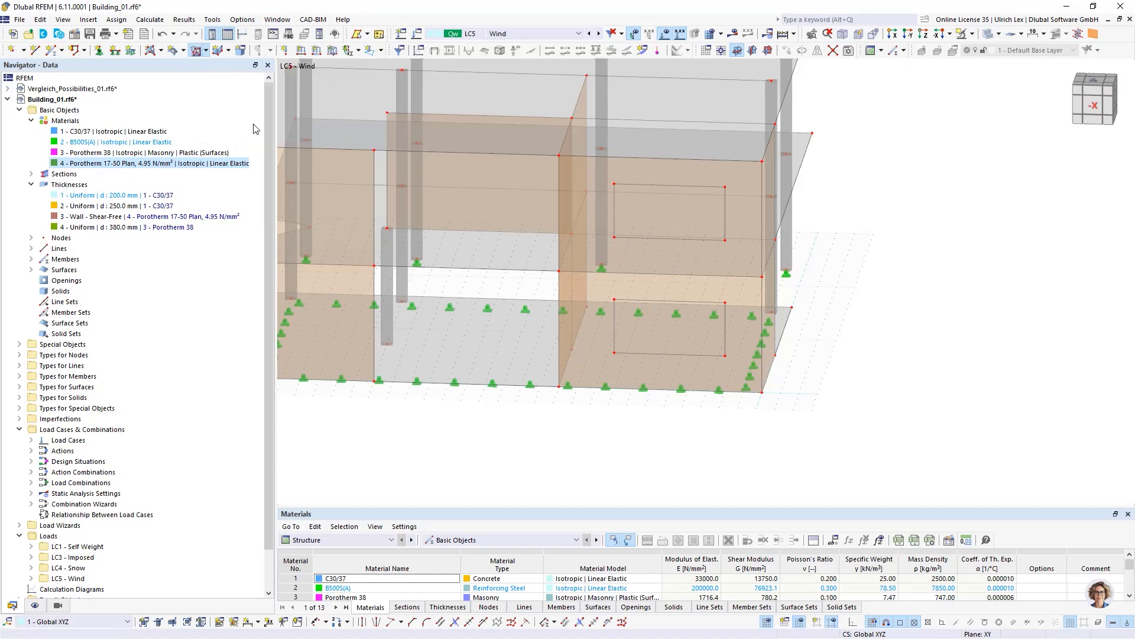
left_click(684, 361)
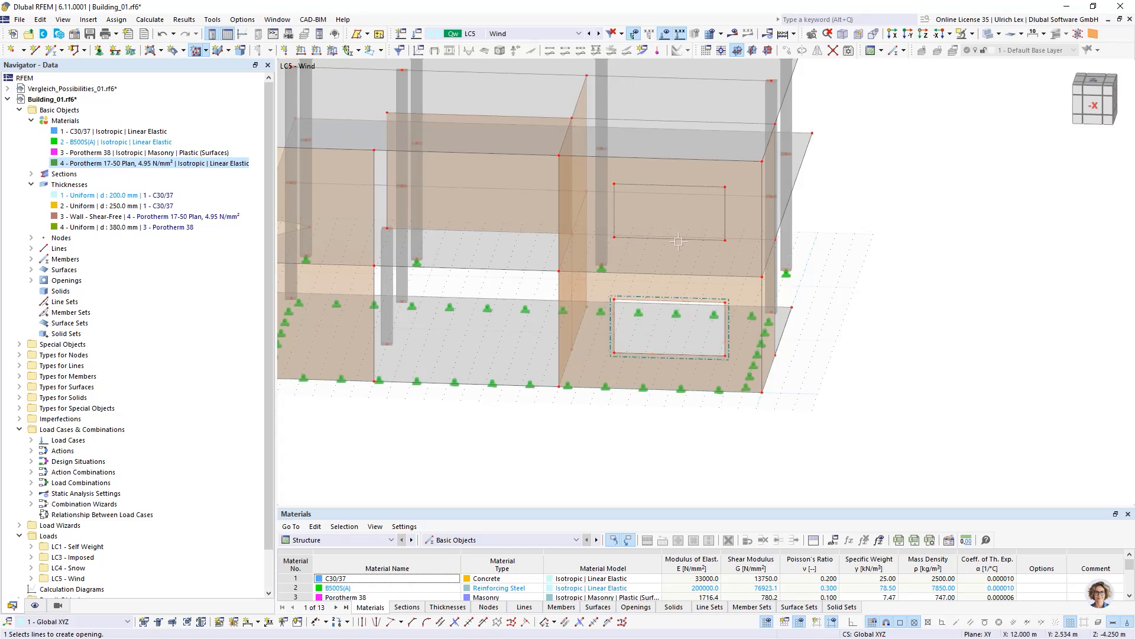
left_click(627, 234)
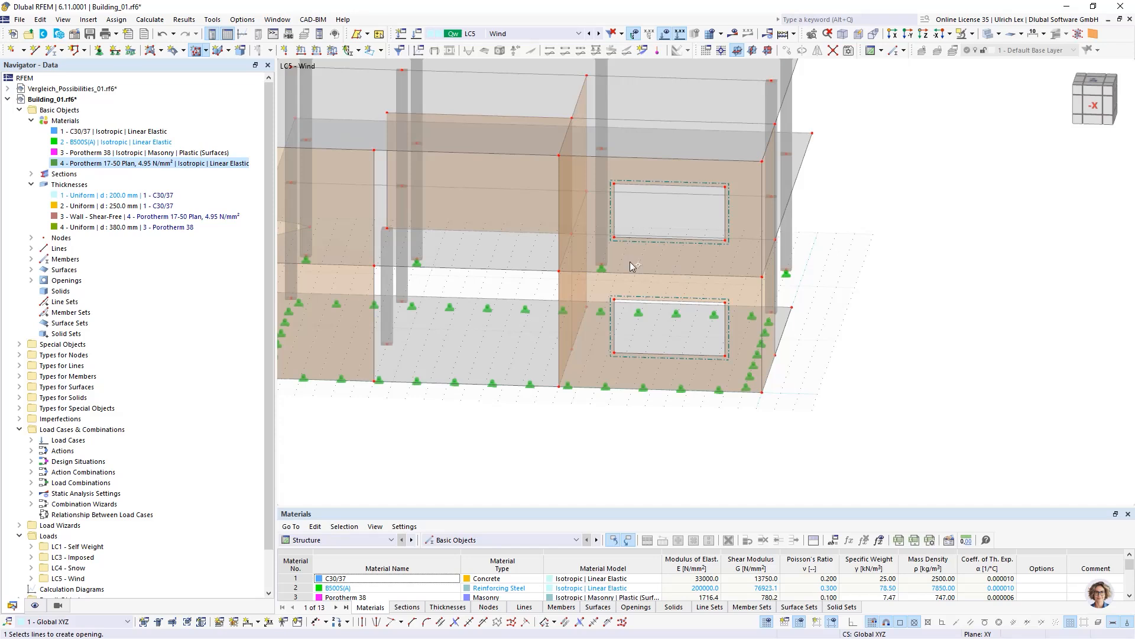
scroll(933, 349, "down", 1)
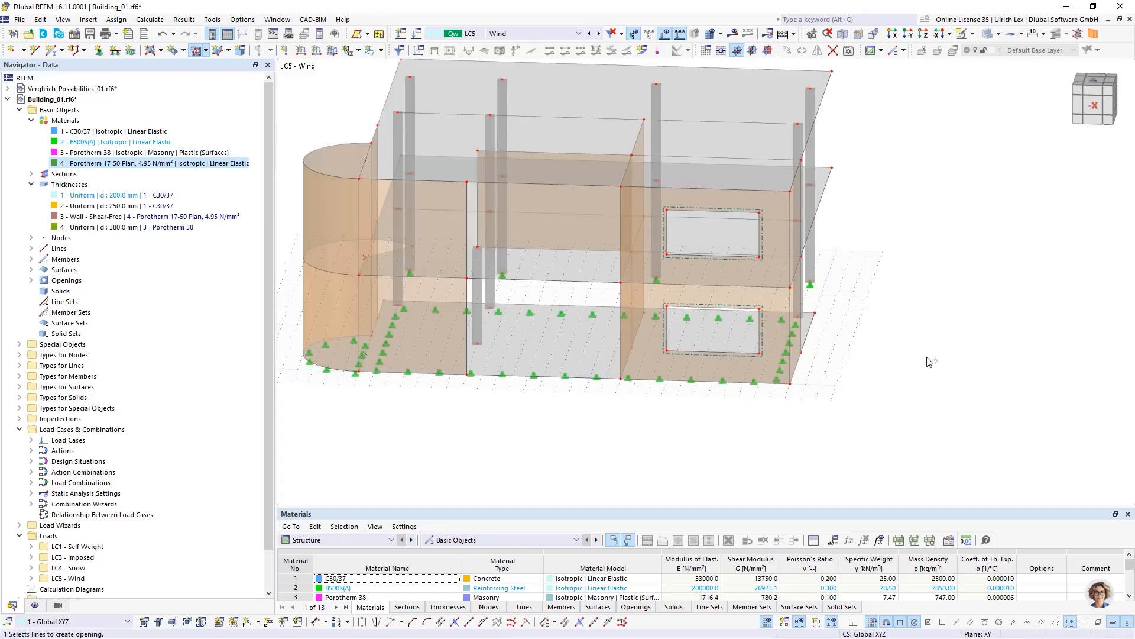
key("Escape")
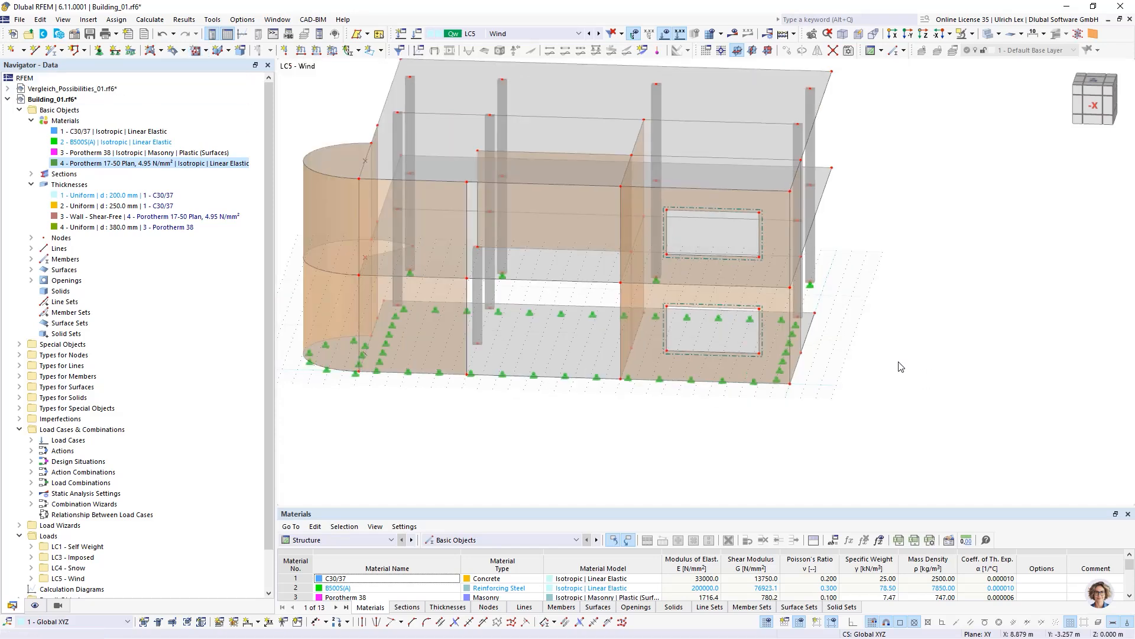
Step: Add beam members along the top edges of both window openings and start a new section for them
scroll(871, 376, "up", 1)
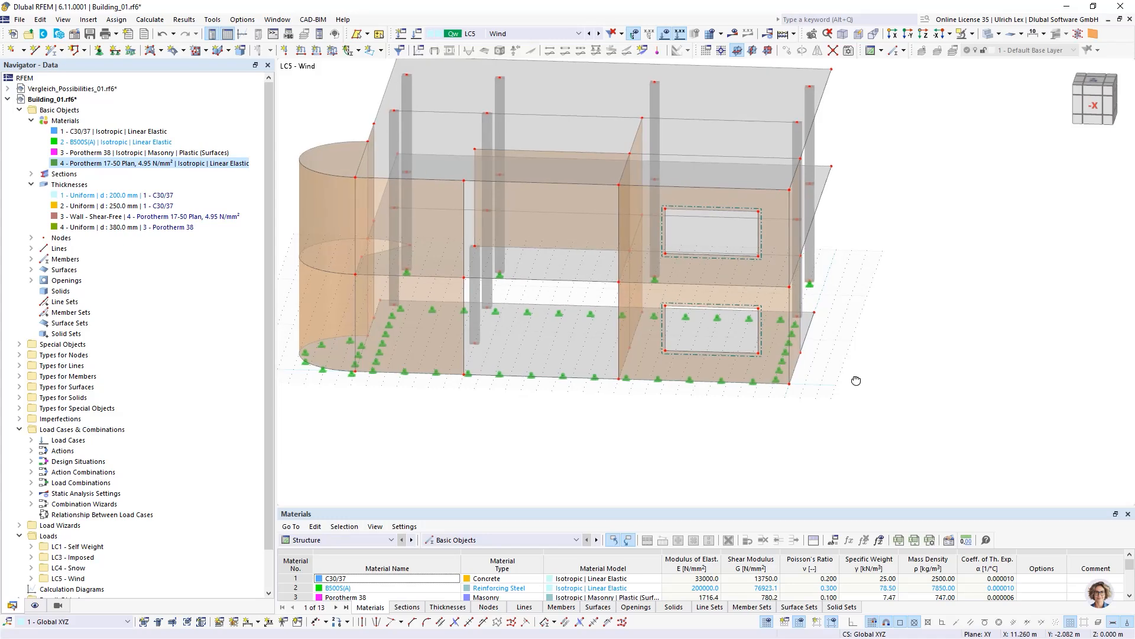
middle_click_drag(857, 380, 822, 364, "ctrl")
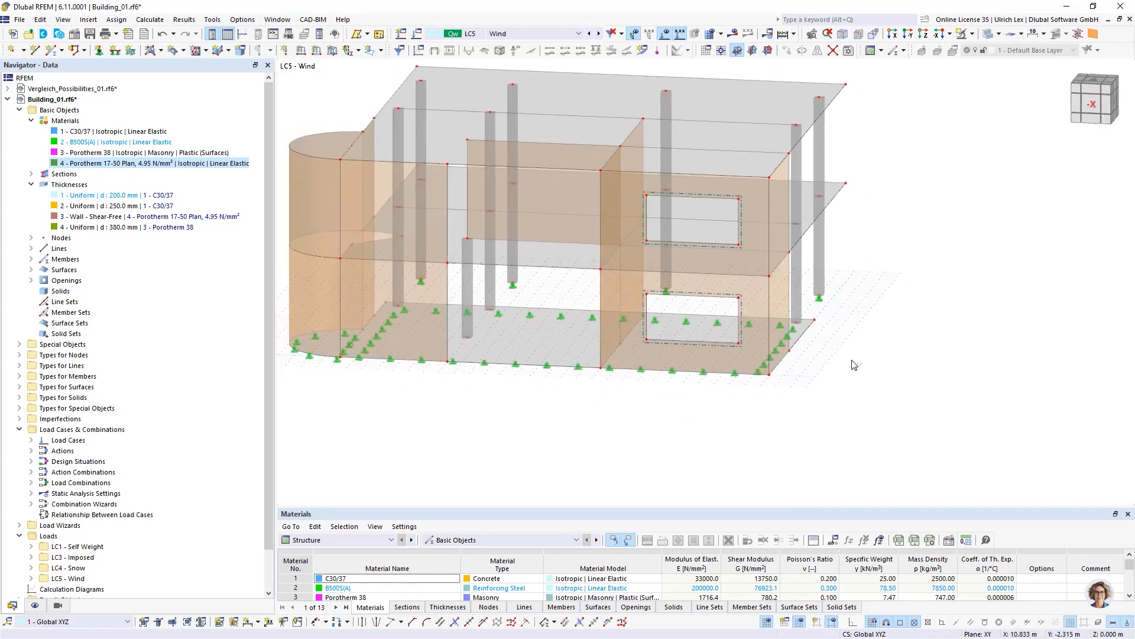
scroll(727, 202, "up", 4)
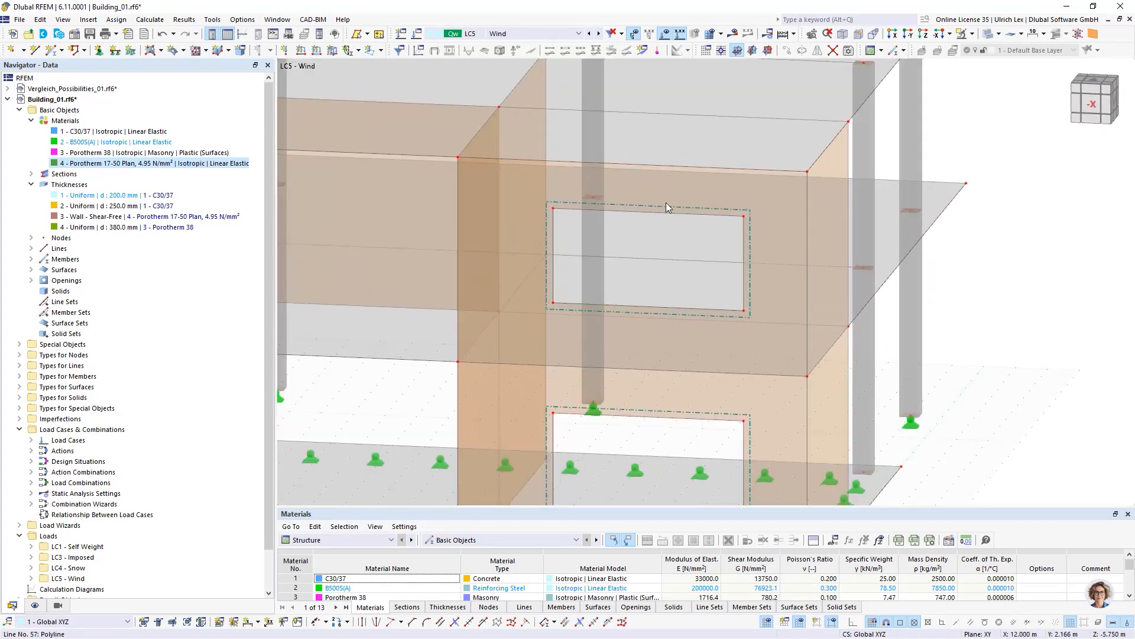
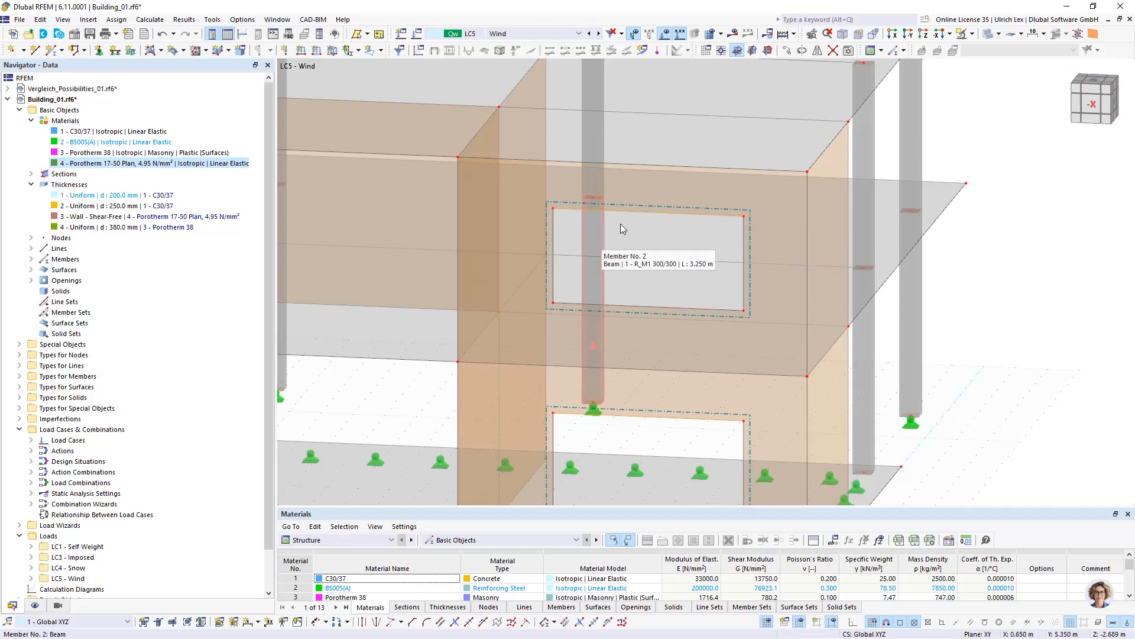
double_click(674, 215)
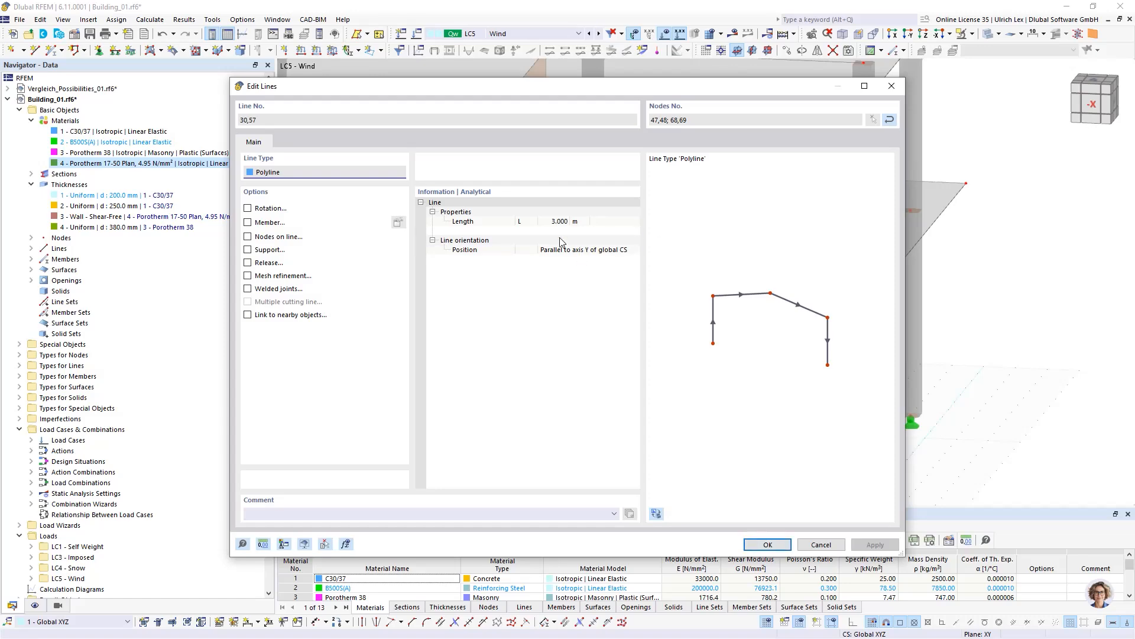
left_click(269, 224)
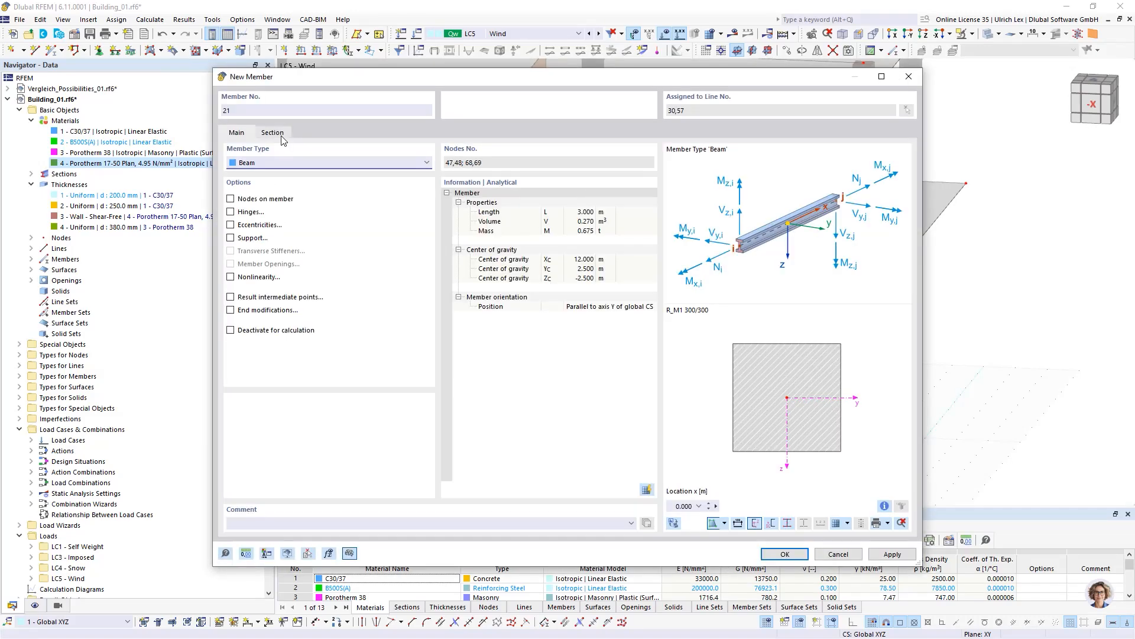
left_click(280, 135)
left_click(528, 423)
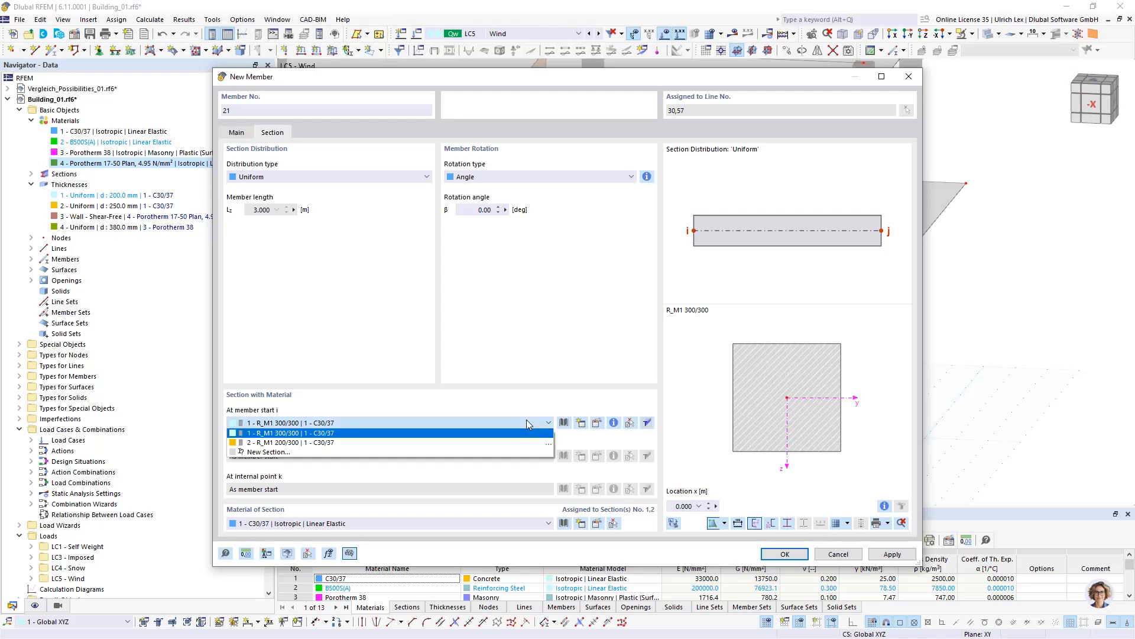
left_click(527, 423)
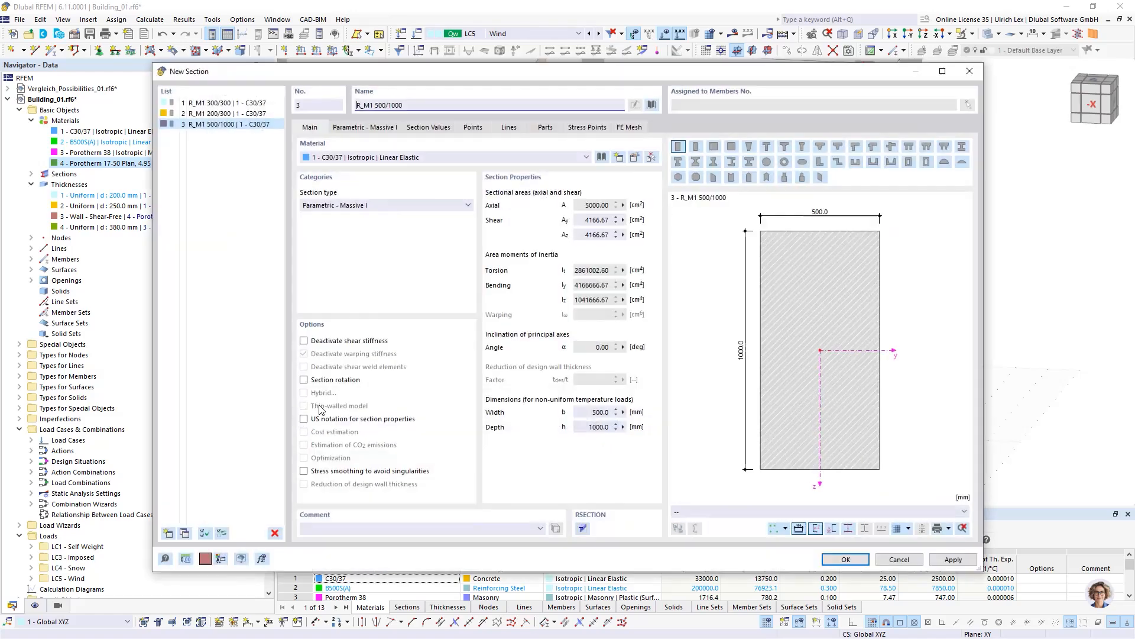
Step: Define the lintel section as a massive rectangle 380 mm wide and 100 mm high, and assign it to the window beams
left_click(377, 128)
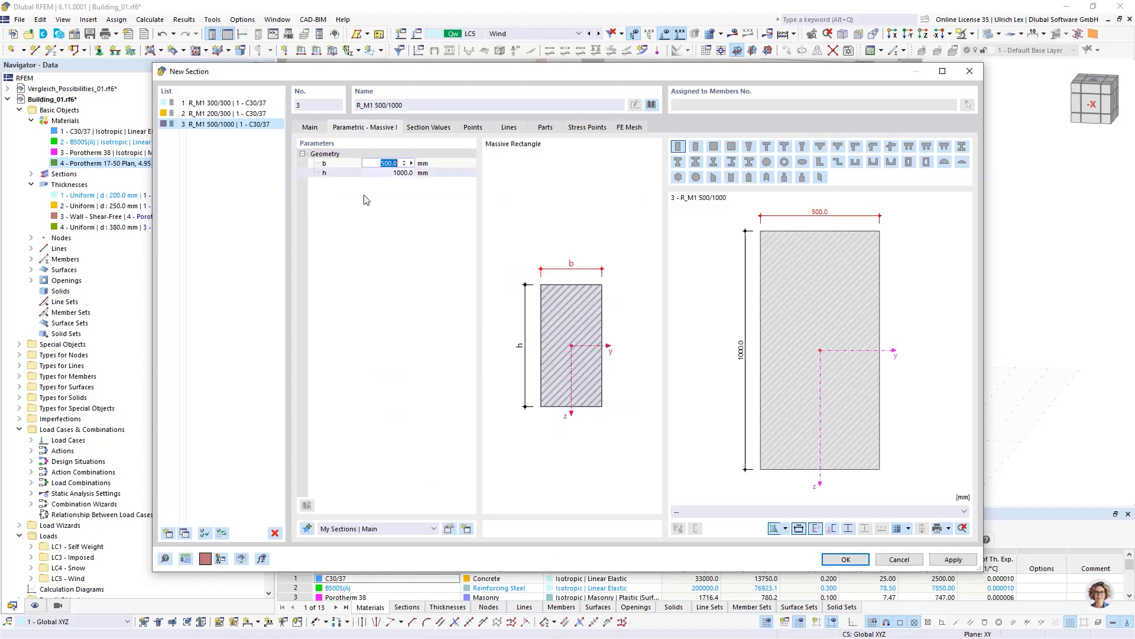
double_click(376, 163)
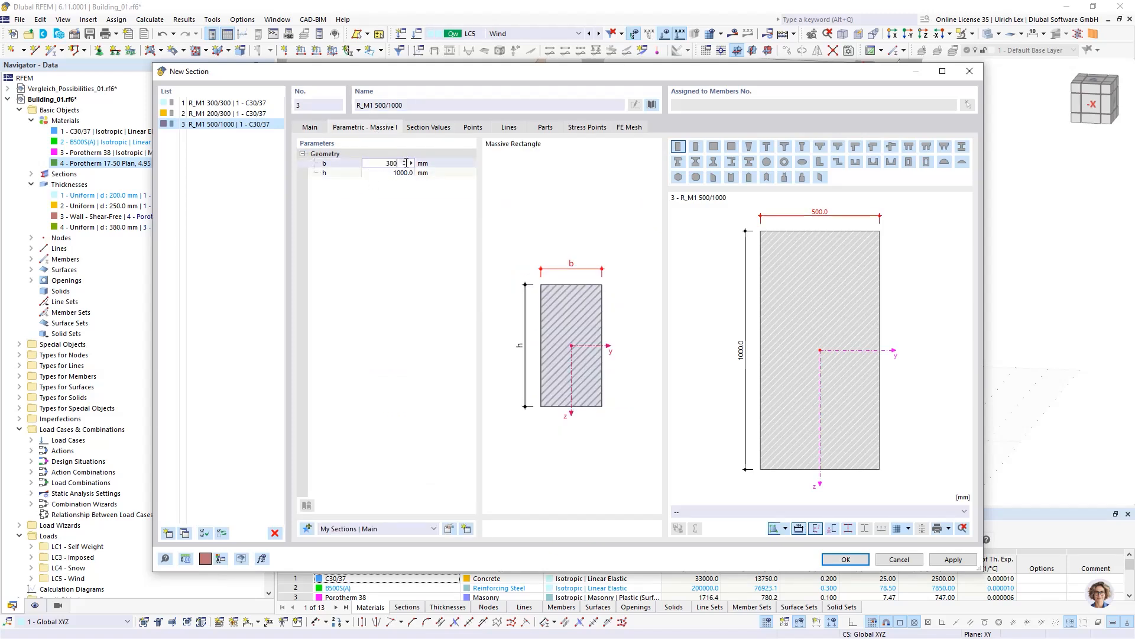
left_click(368, 172)
type("10")
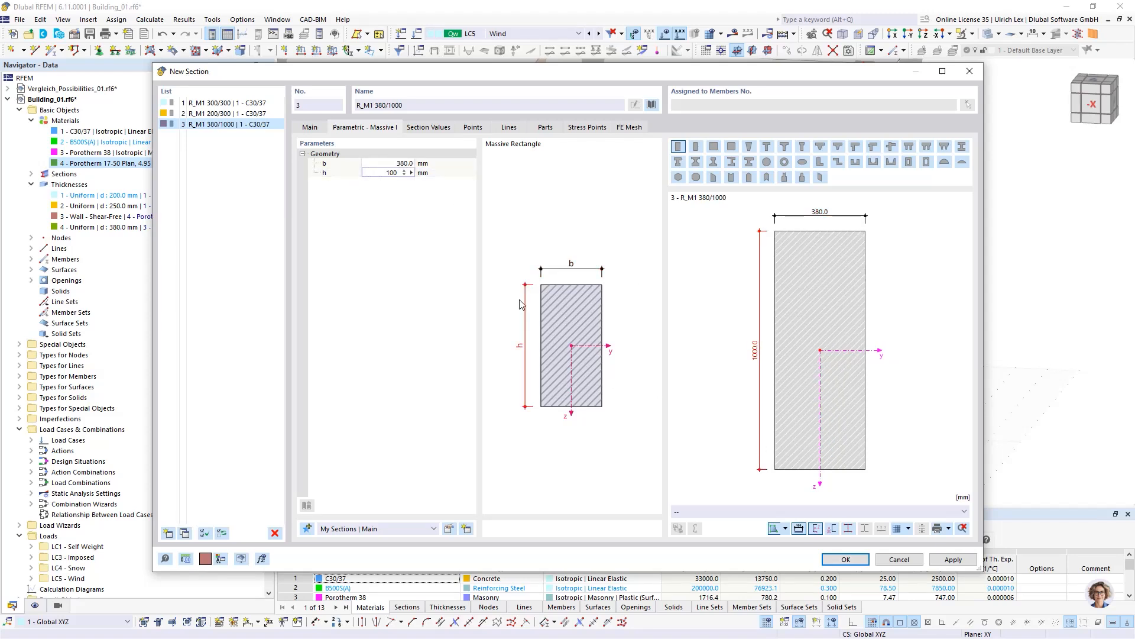
left_click(391, 166)
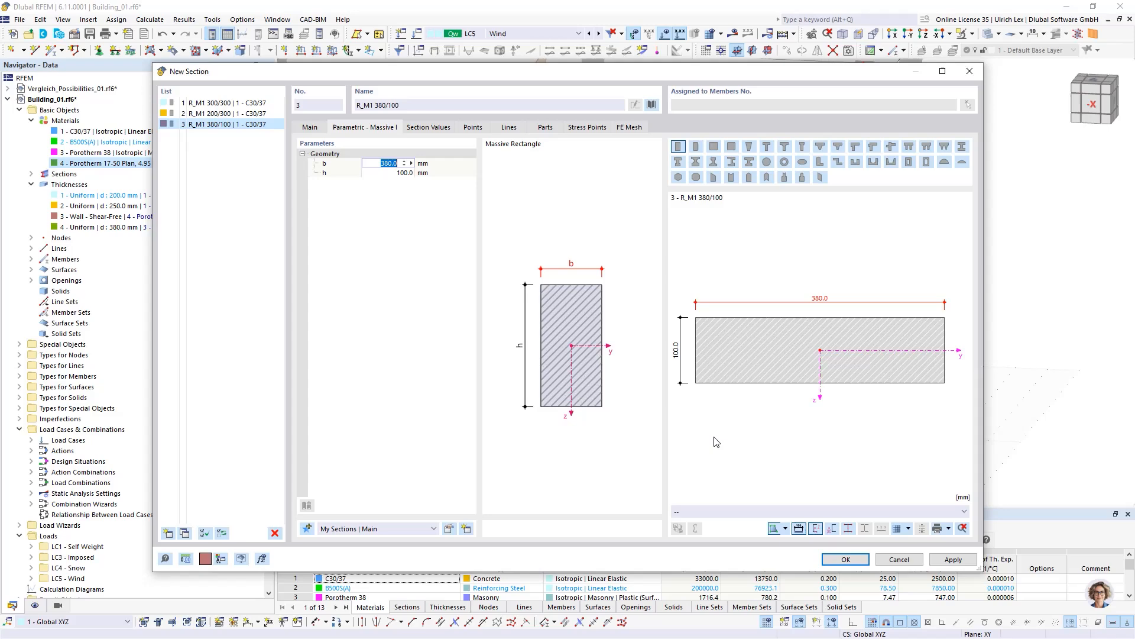
left_click(837, 560)
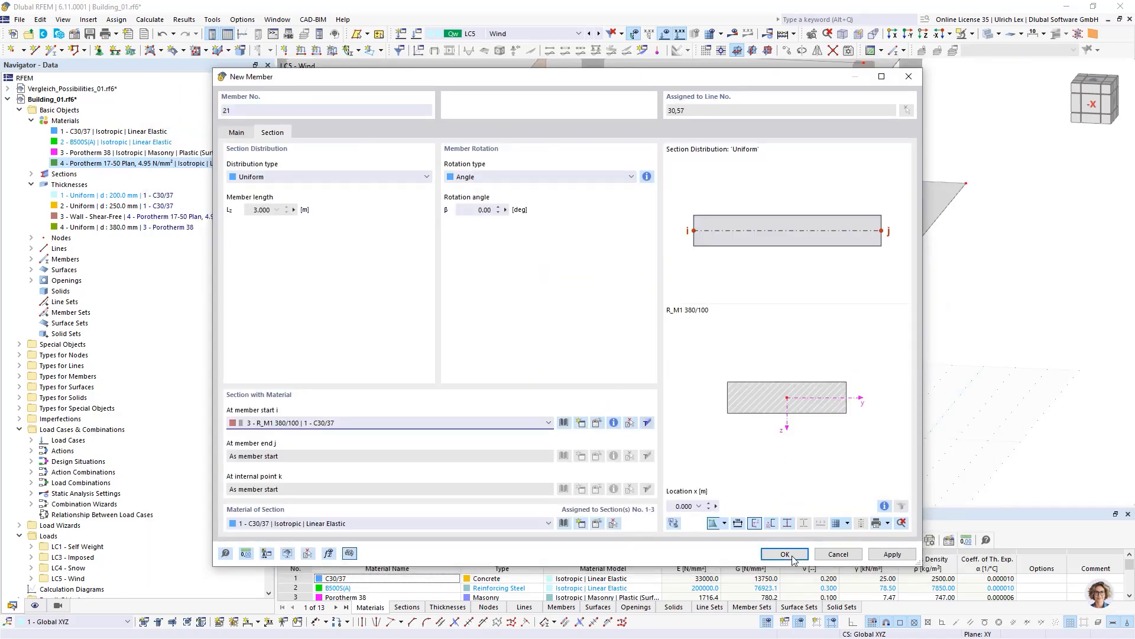
left_click(787, 554)
left_click(775, 546)
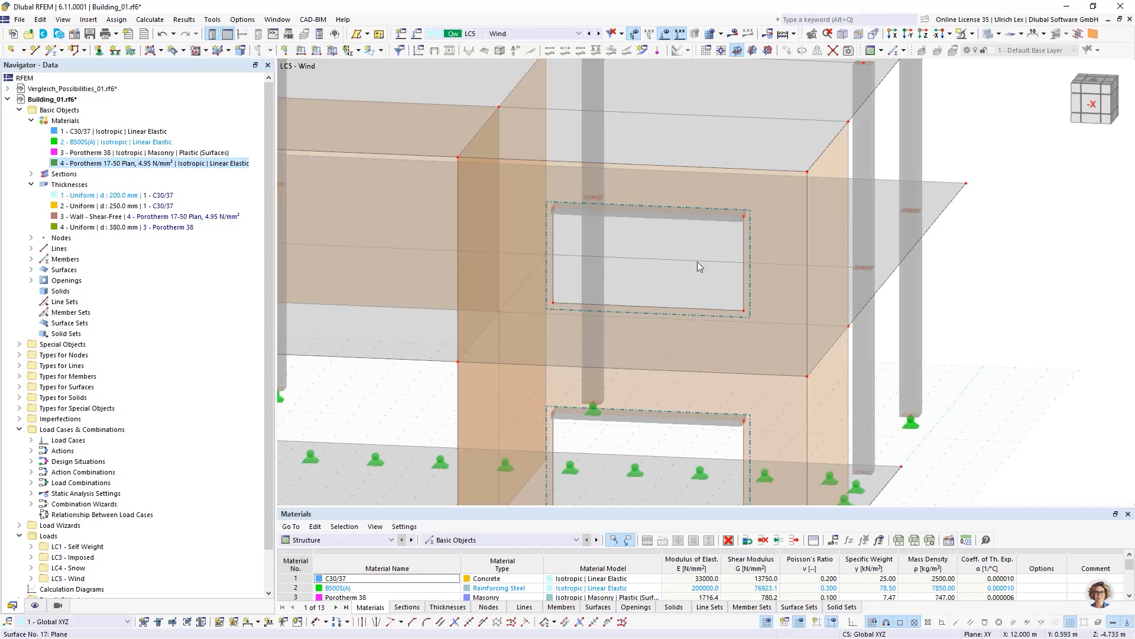
Step: Examine the lintel beams above the window openings and inspect the whole building from several angles
scroll(703, 270, "down", 2)
middle_click_drag(950, 345, 800, 305, "ctrl")
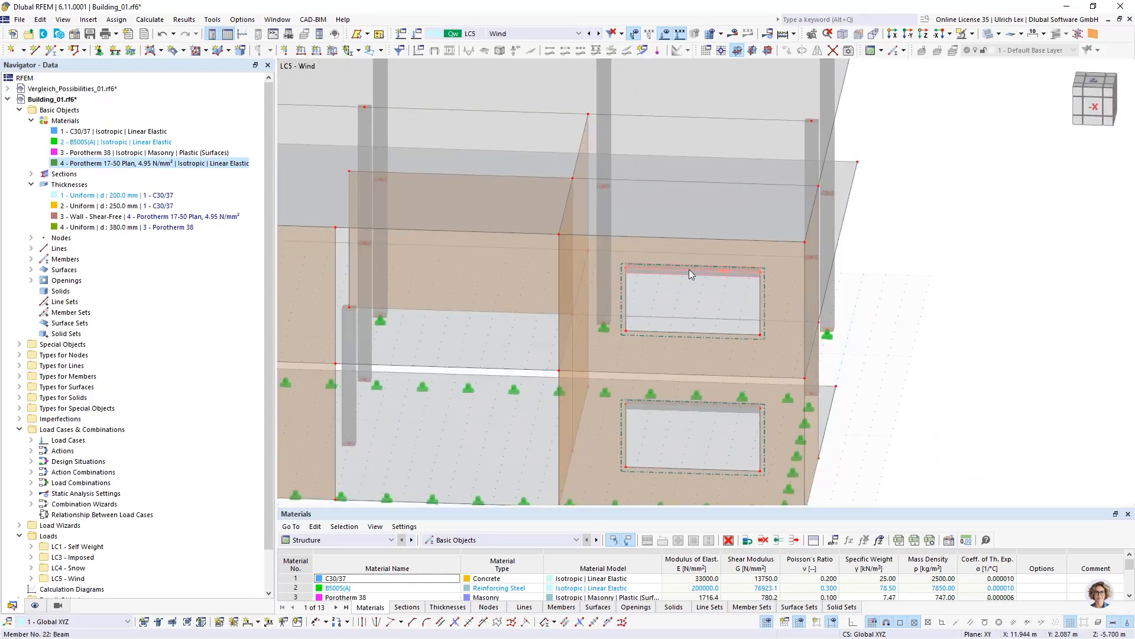
scroll(768, 269, "up", 4)
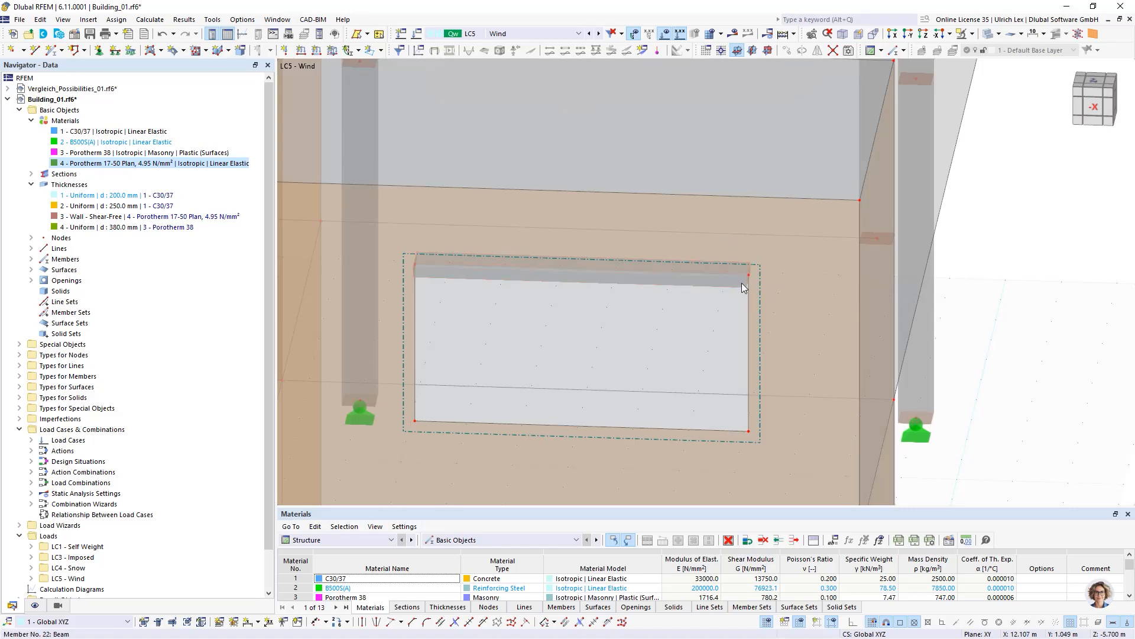
scroll(742, 283, "down", 2)
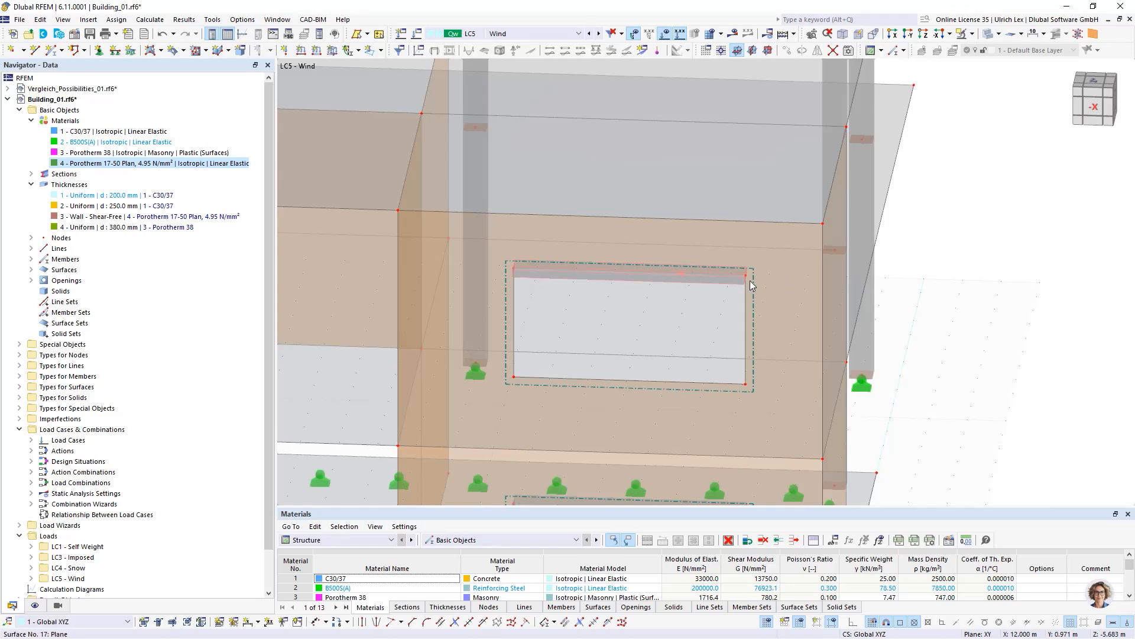
scroll(751, 272, "up", 3)
scroll(748, 268, "down", 4)
scroll(747, 267, "down", 3)
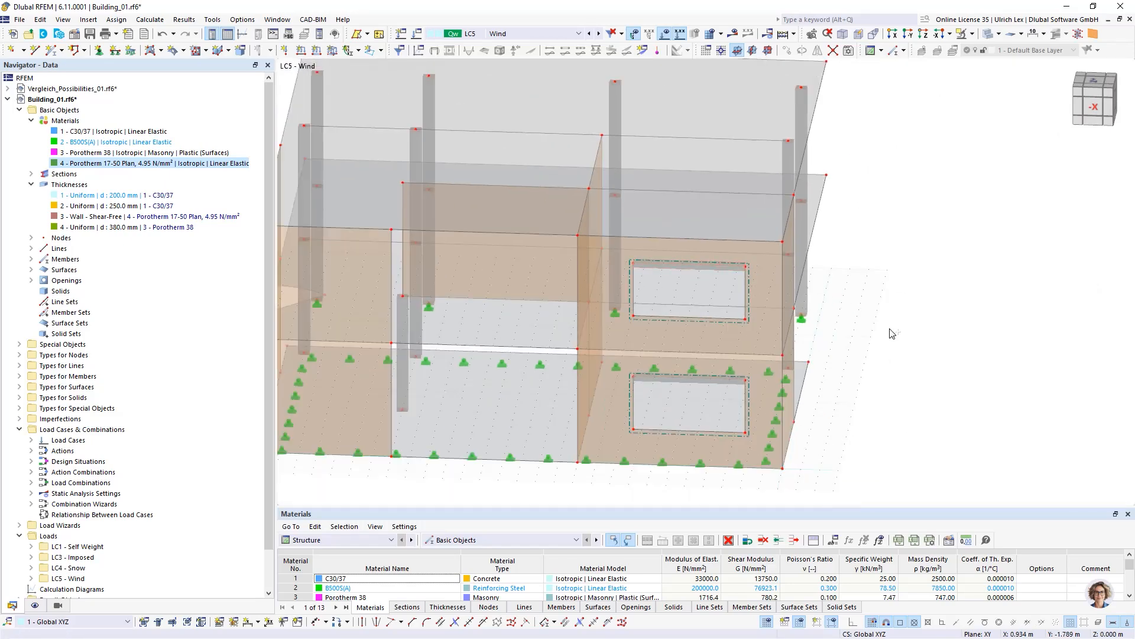
middle_click_drag(892, 333, 830, 310, "ctrl")
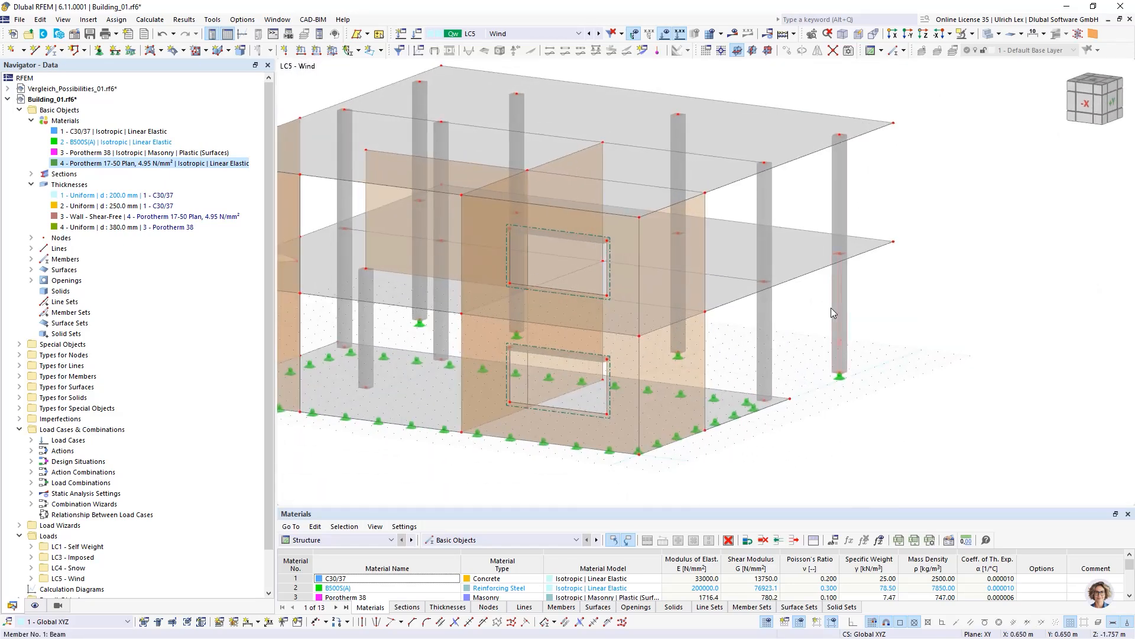
scroll(1064, 317, "down", 1)
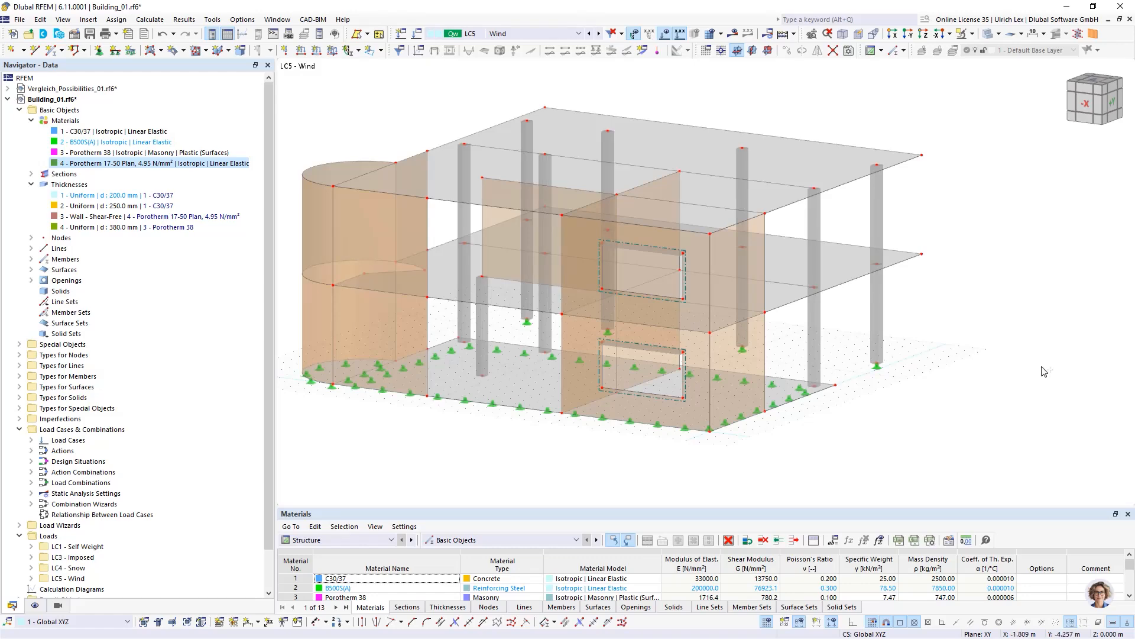
middle_click_drag(1041, 366, 1018, 347, "ctrl")
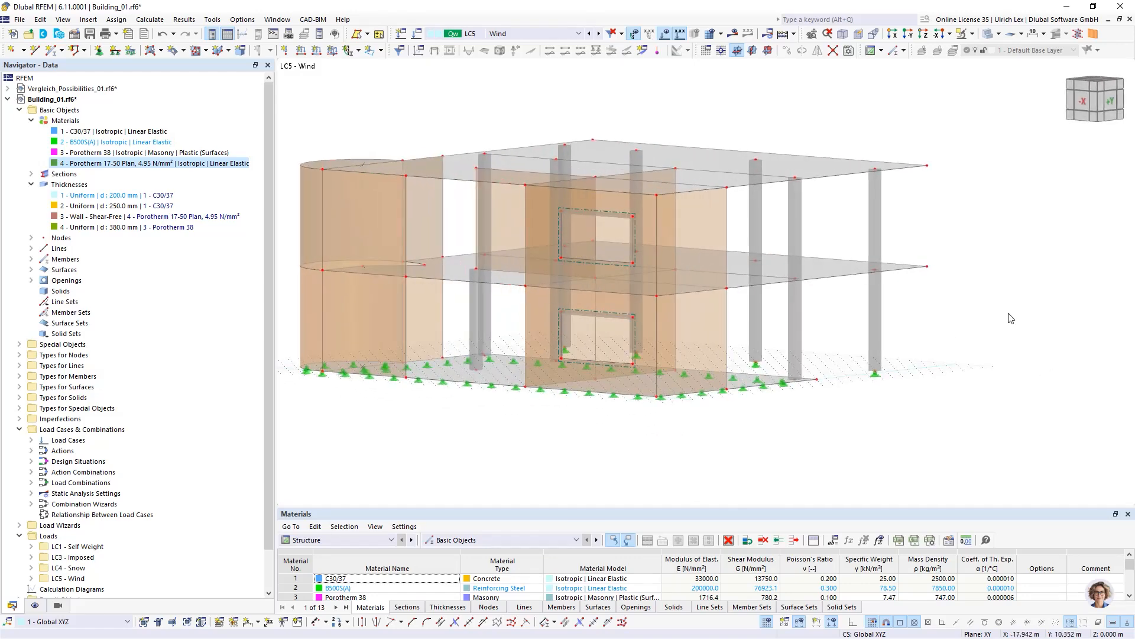
middle_click_drag(995, 301, 999, 319, "ctrl")
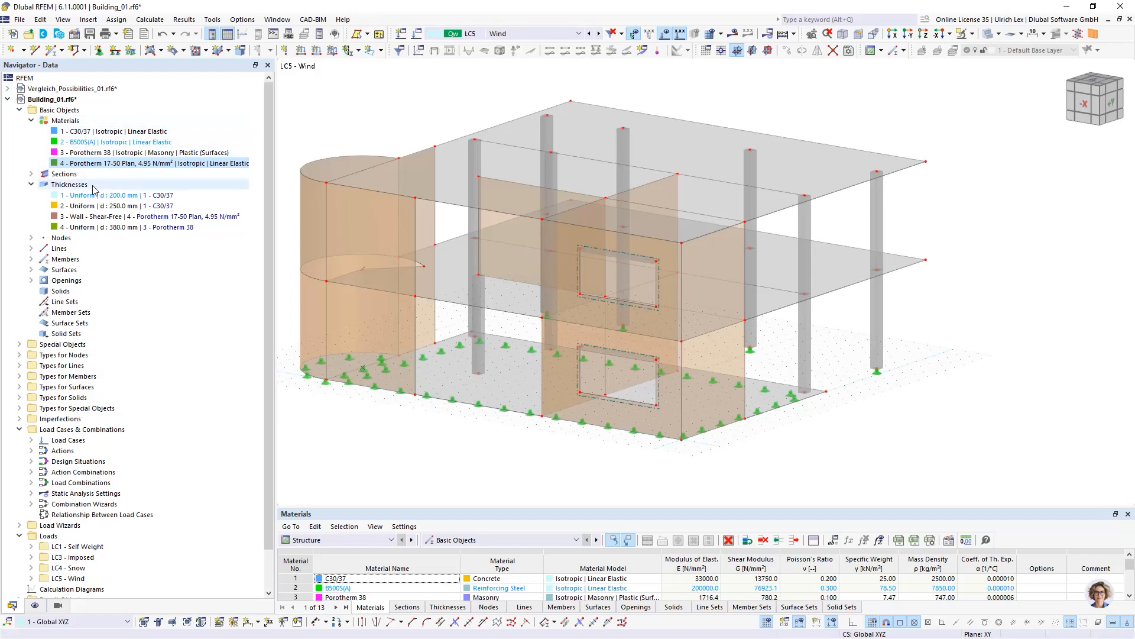
Step: Show only the objects using the two Porotherm masonry materials with their related objects, and display the surfaces' local axis systems
left_click(90, 152)
left_click(90, 163, "ctrl")
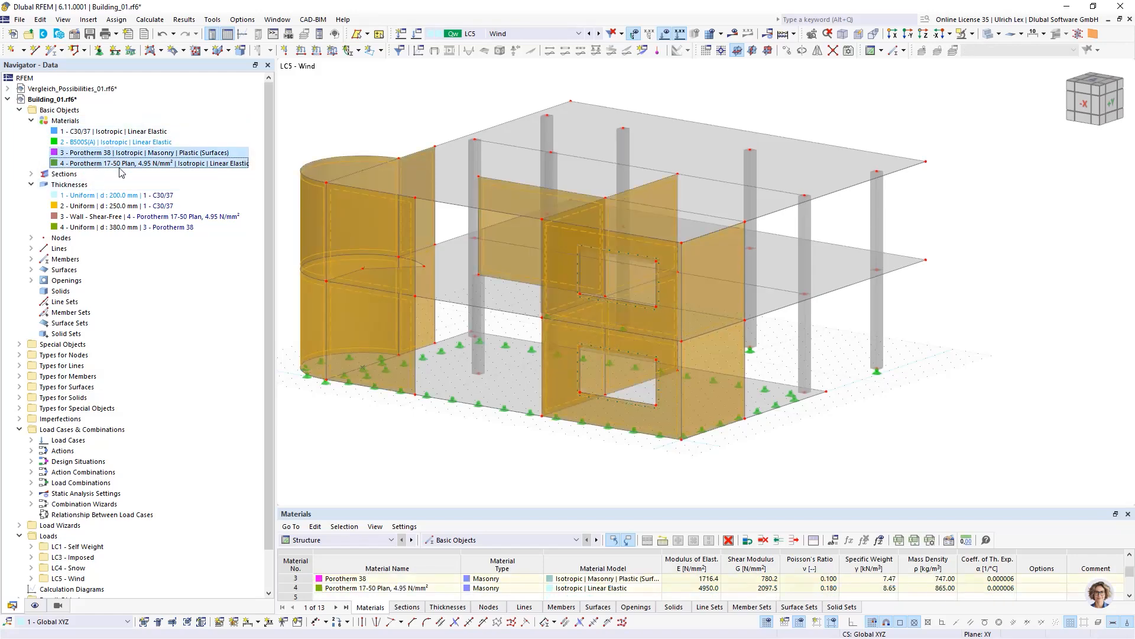
left_click(973, 34)
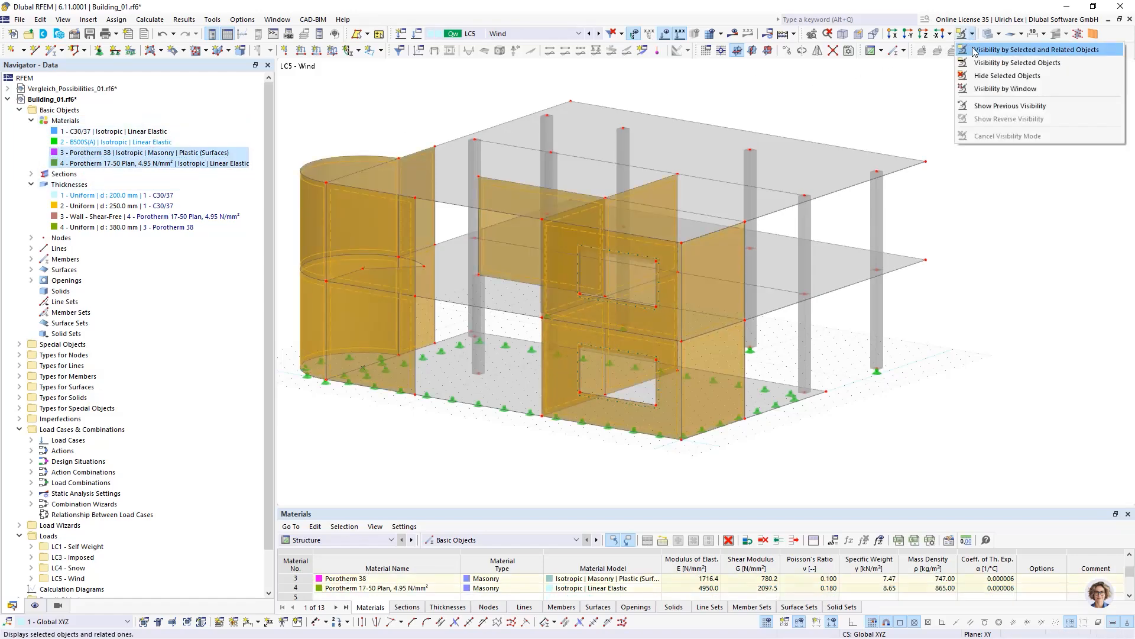
left_click(979, 50)
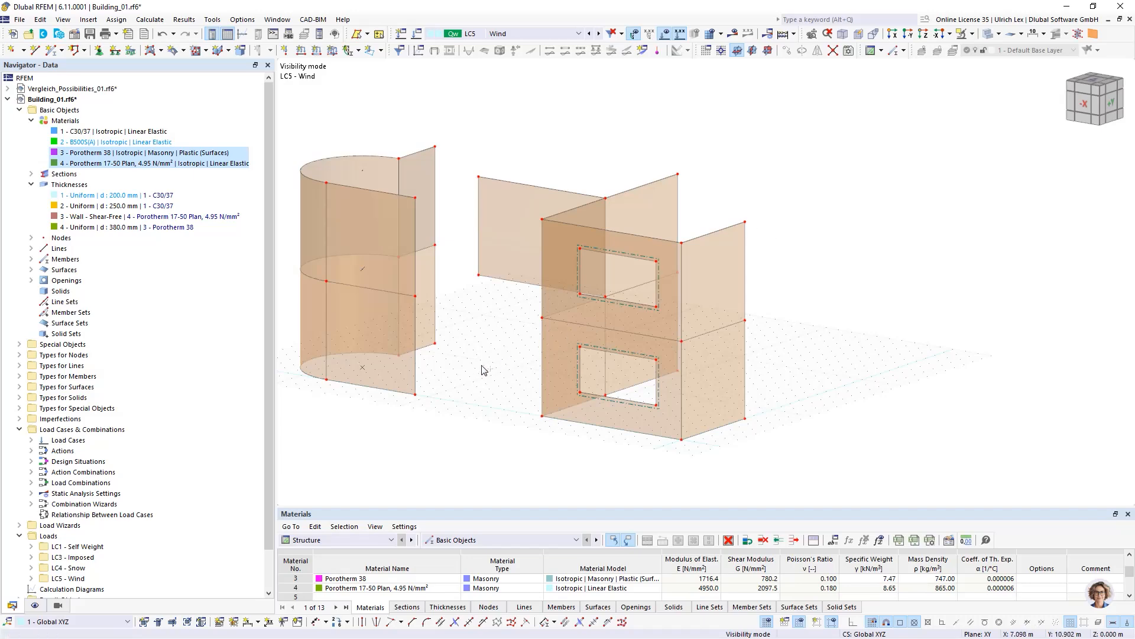
right_click(406, 381)
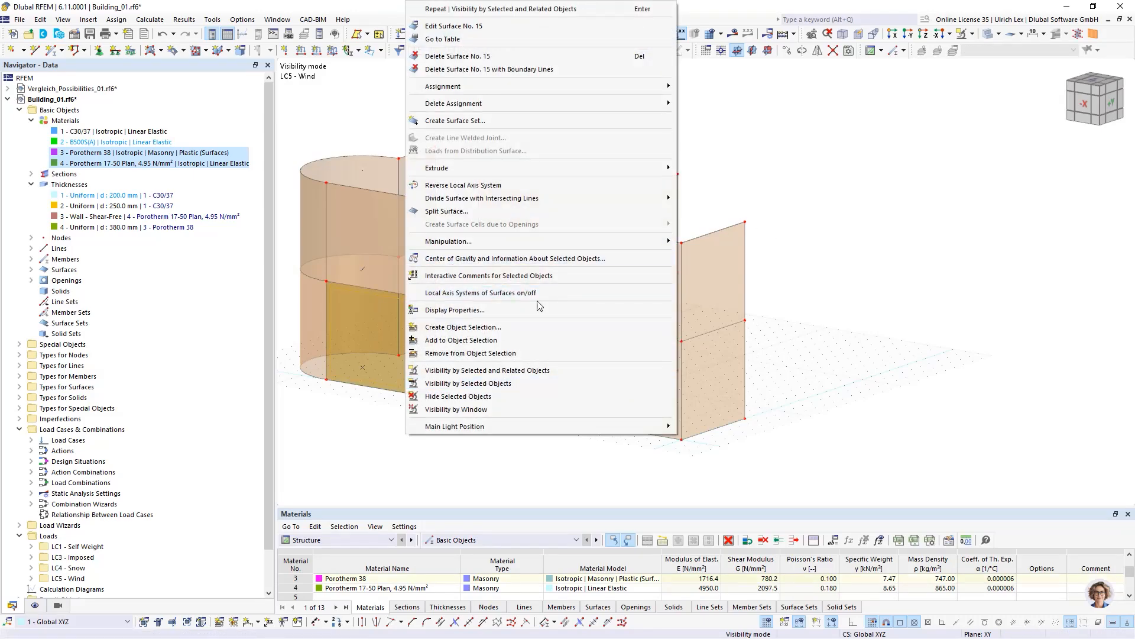
left_click(458, 294)
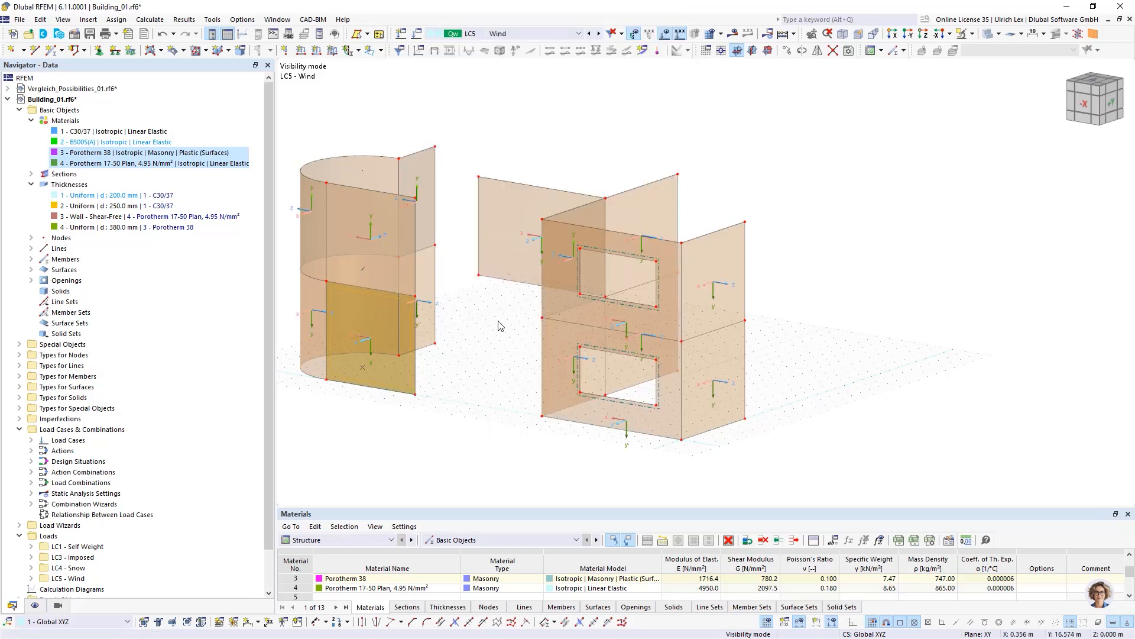
Step: Reverse the local axis systems of the lower rear straight wall, the upper front straight wall and the lower curved wall
middle_click_drag(442, 394, 462, 409, "ctrl")
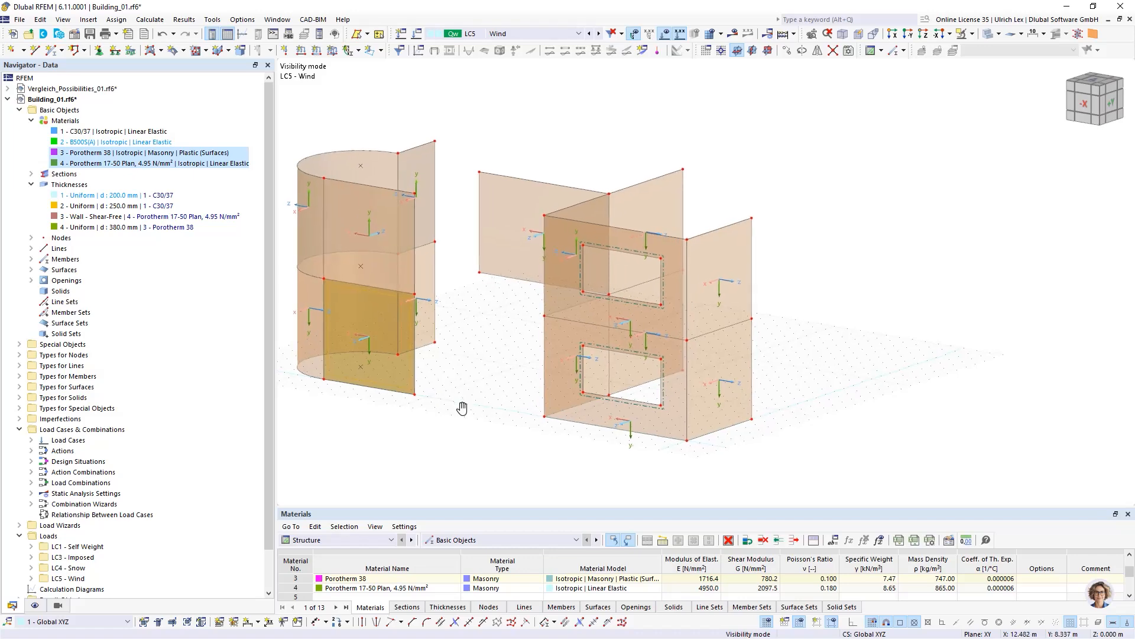
scroll(654, 355, "down", 2)
middle_click_drag(654, 355, 852, 426, "ctrl")
scroll(574, 331, "up", 3)
scroll(574, 331, "up", 1)
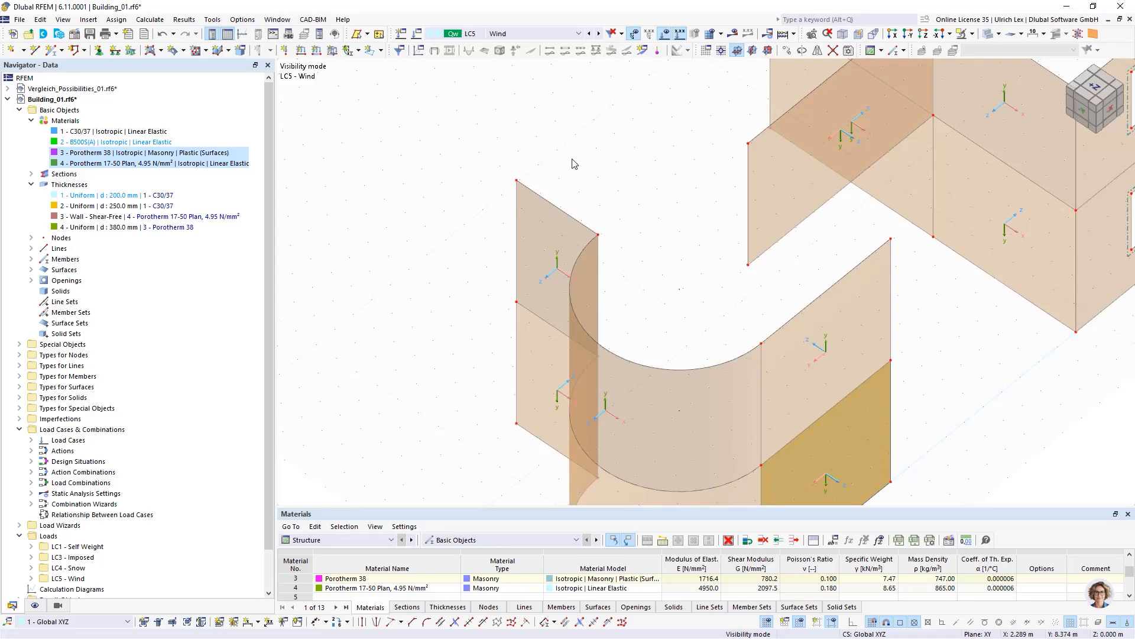
scroll(448, 139, "down", 3)
scroll(496, 228, "up", 2)
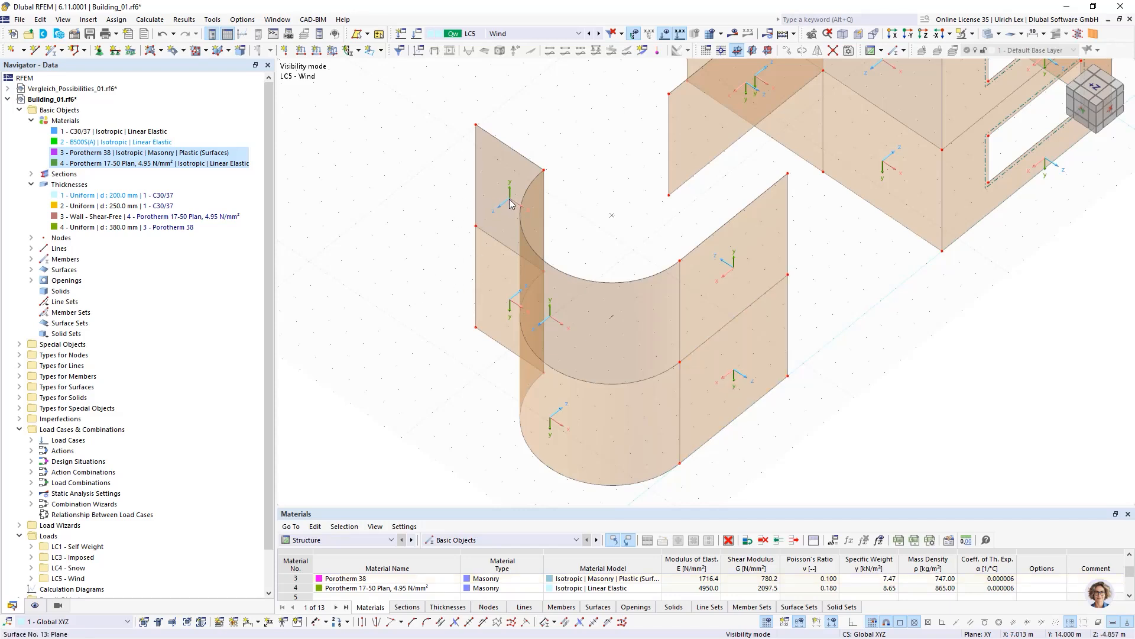
right_click(501, 285)
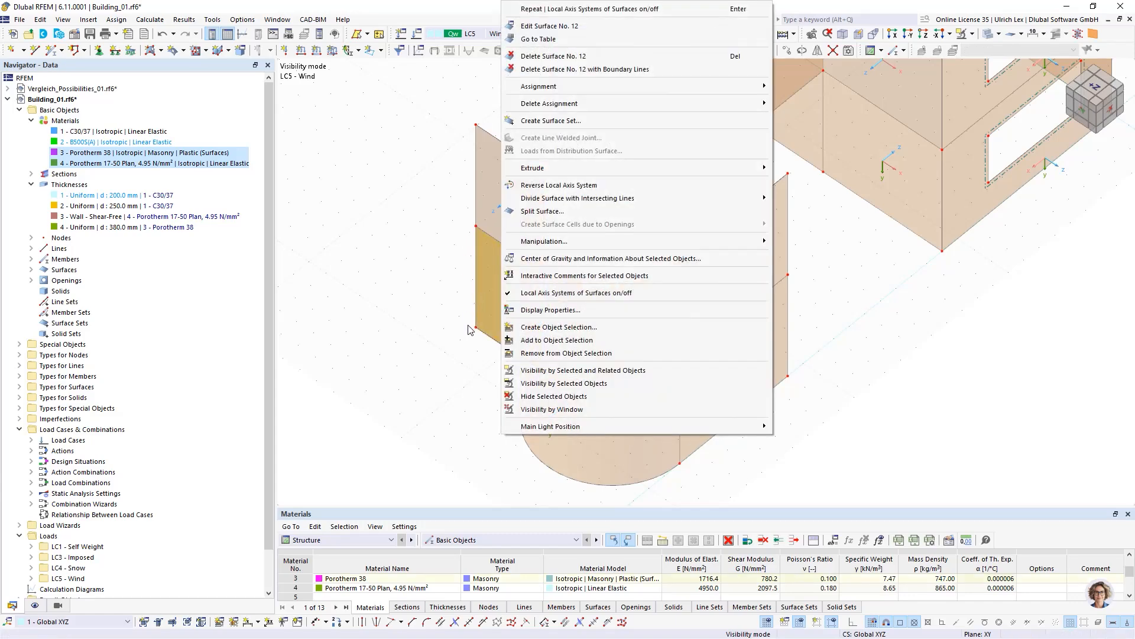
left_click(502, 183)
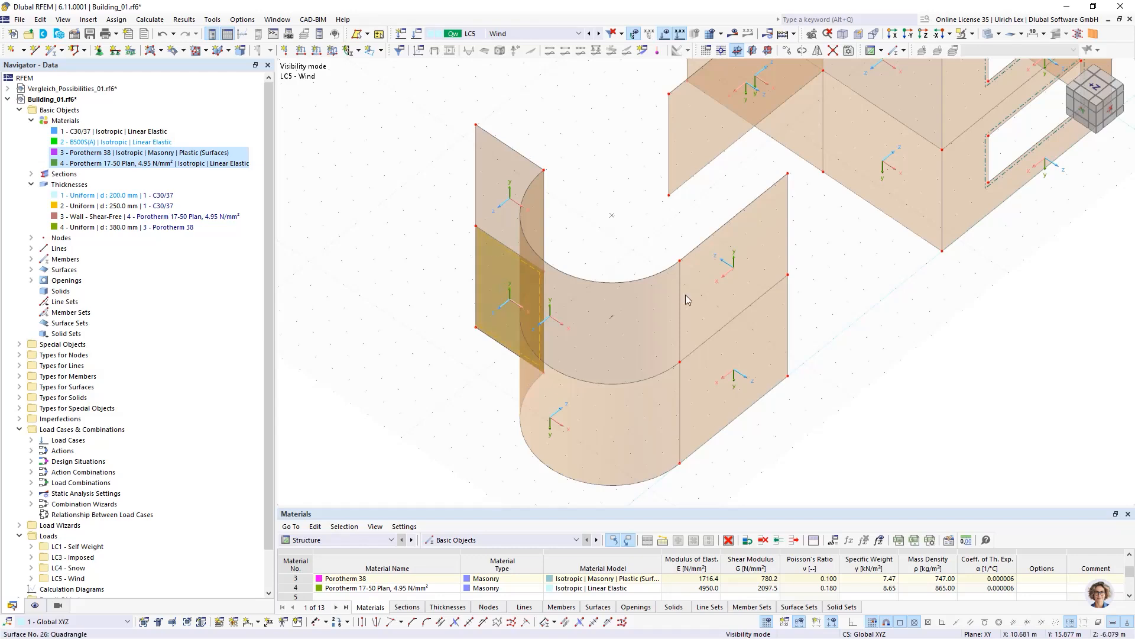
right_click(765, 255)
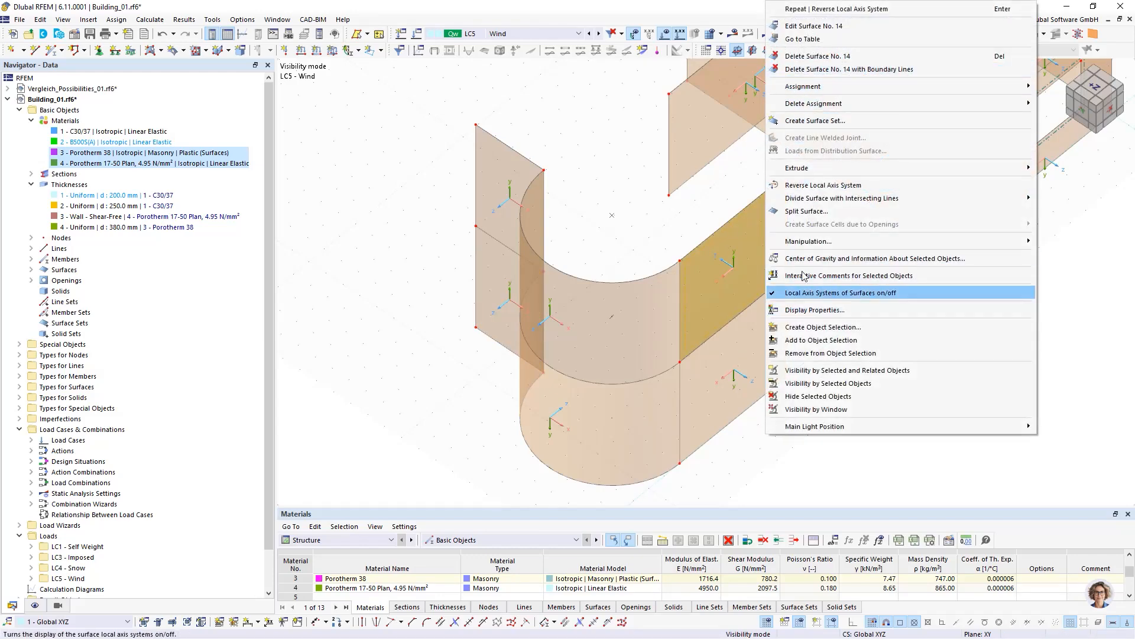
left_click(822, 185)
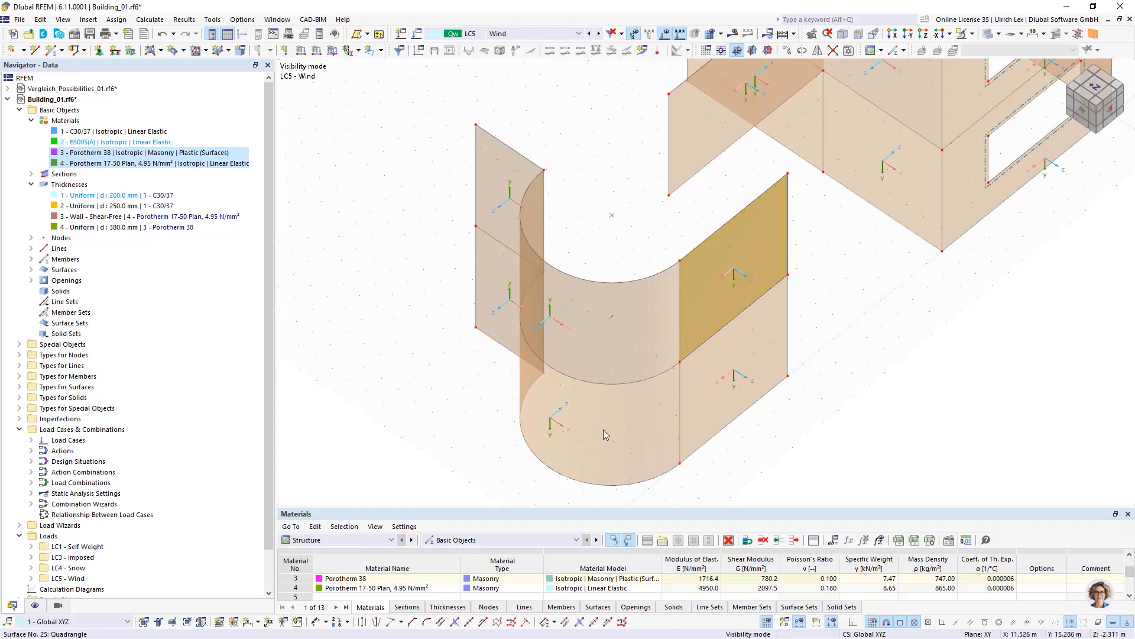
right_click(626, 438)
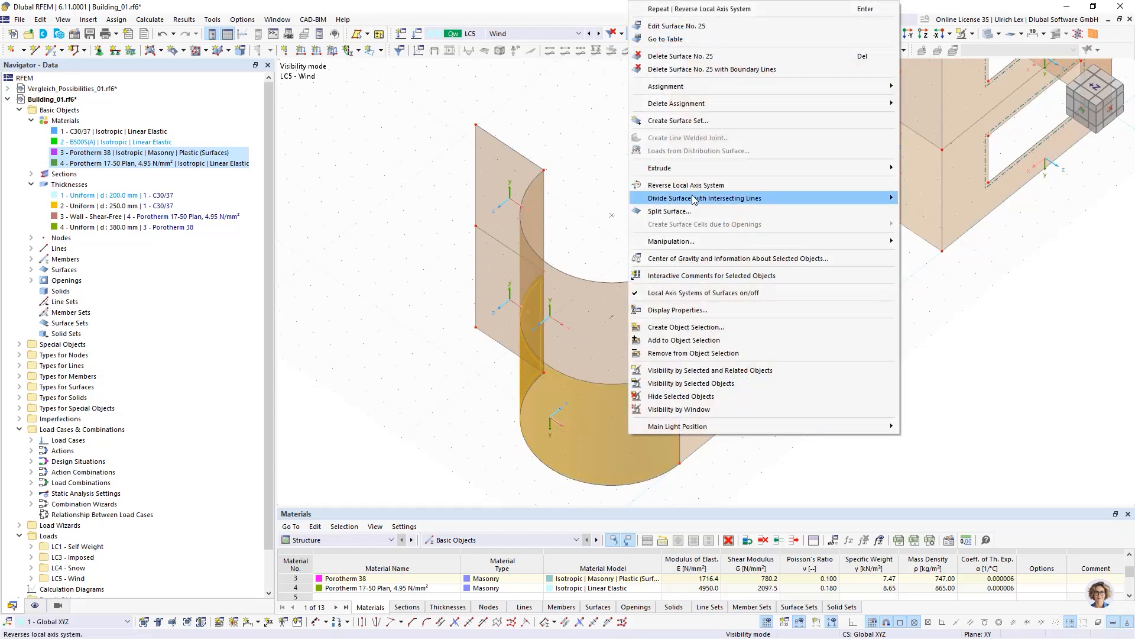
left_click(693, 190)
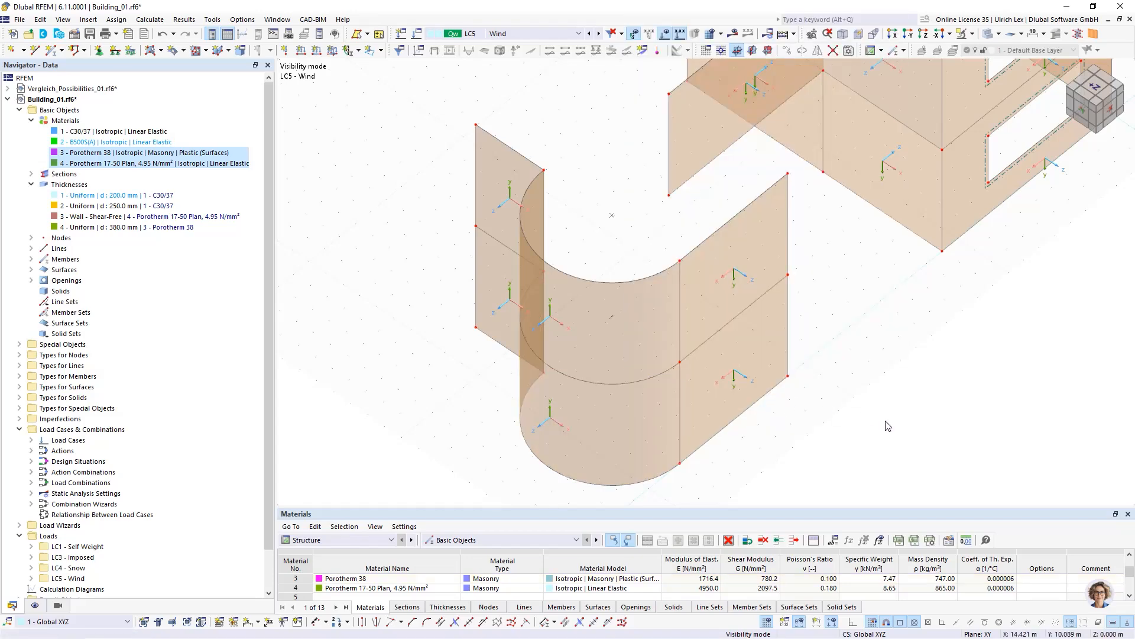
Step: Examine the local axis directions of all masonry walls, including the upper wall beside the windows, from several angles
middle_click_drag(877, 423, 681, 365, "ctrl")
scroll(806, 400, "down", 3)
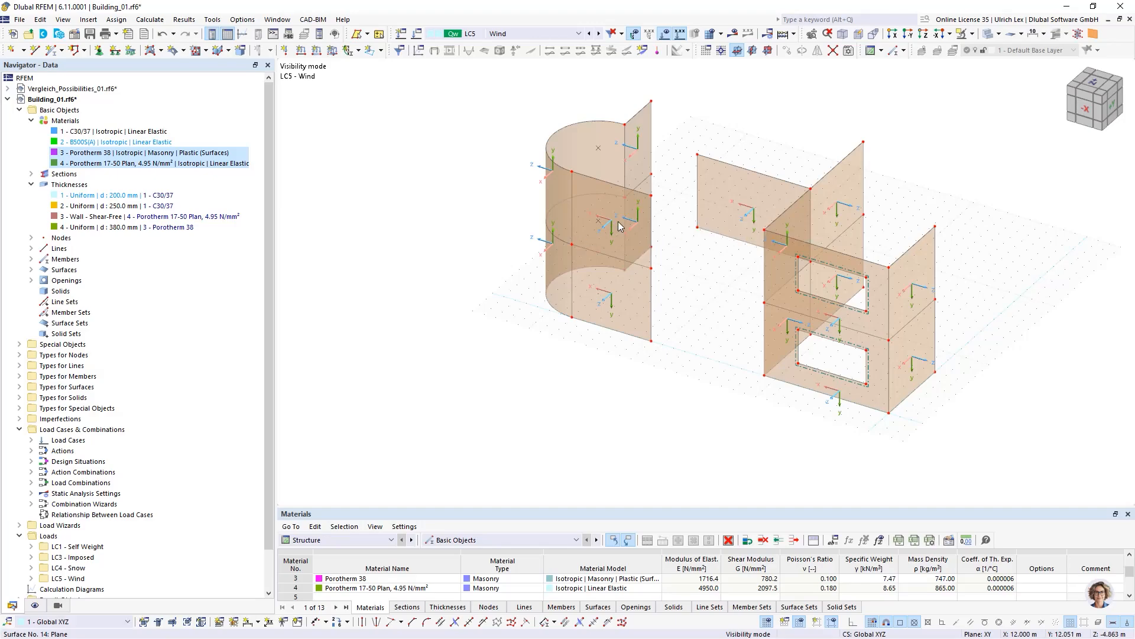
scroll(624, 268, "down", 1)
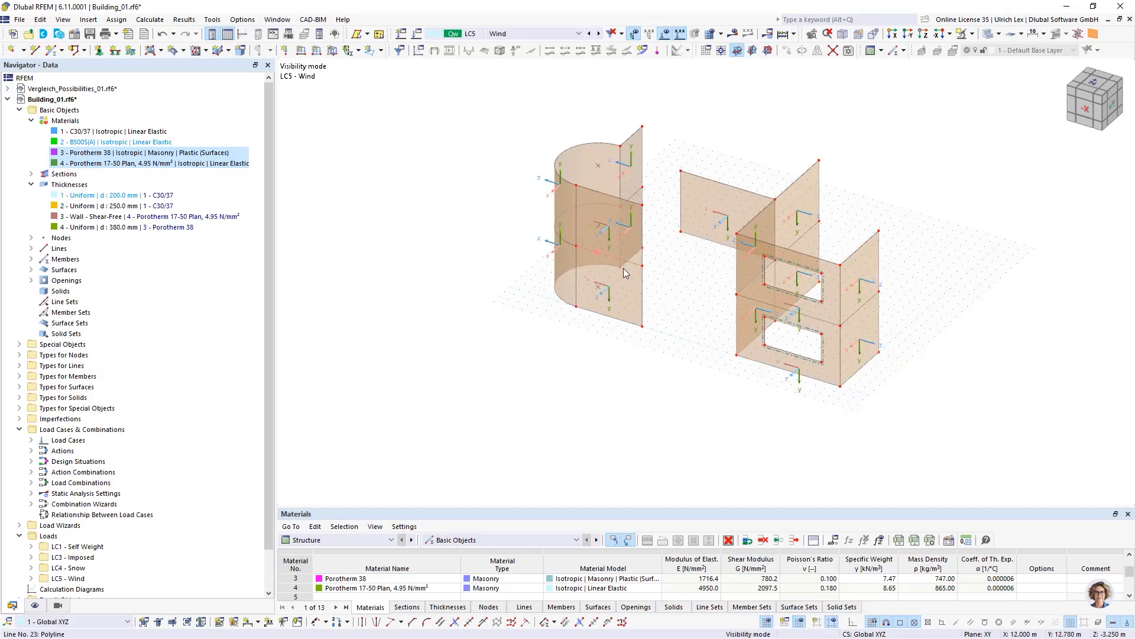
scroll(861, 366, "up", 2)
middle_click_drag(723, 371, 864, 370, "ctrl")
scroll(776, 150, "up", 2)
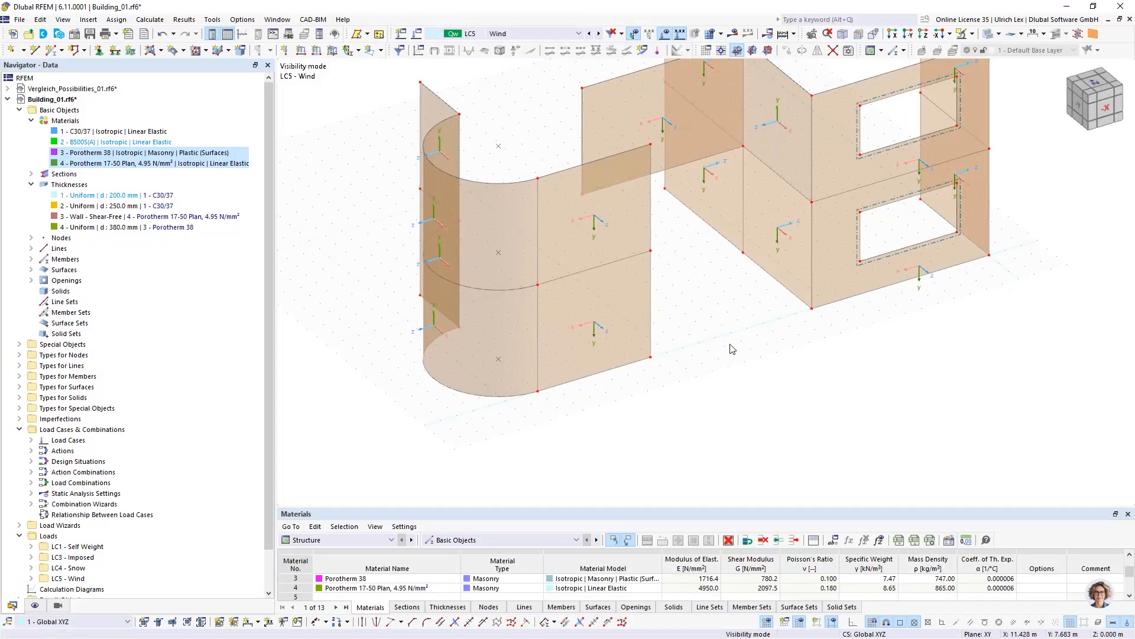
scroll(776, 151, "up", 3)
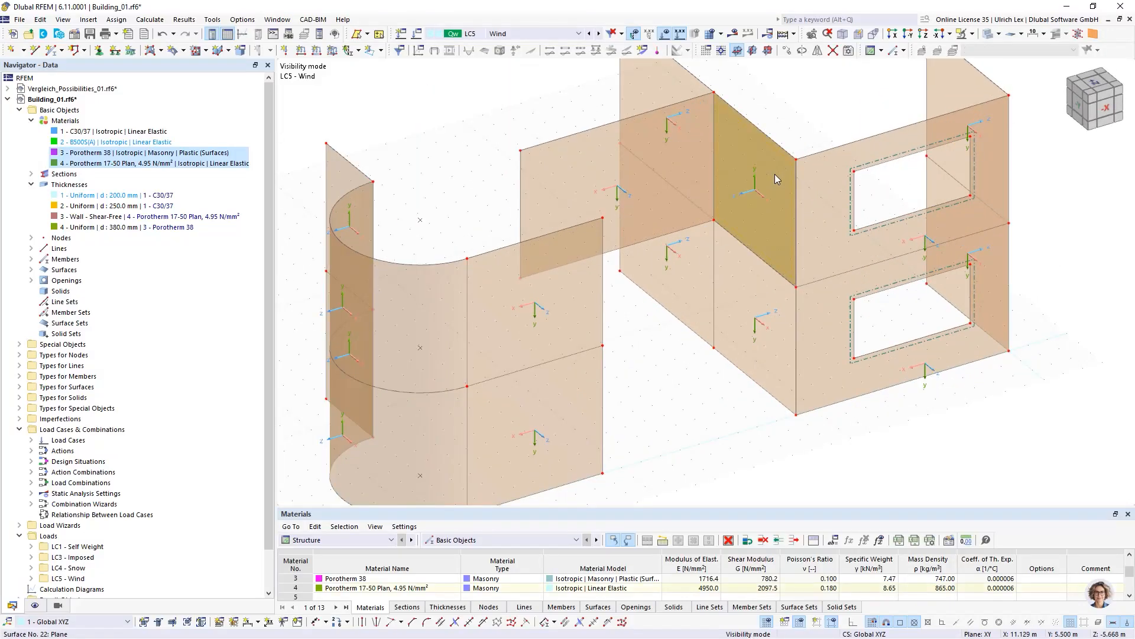
right_click(776, 176)
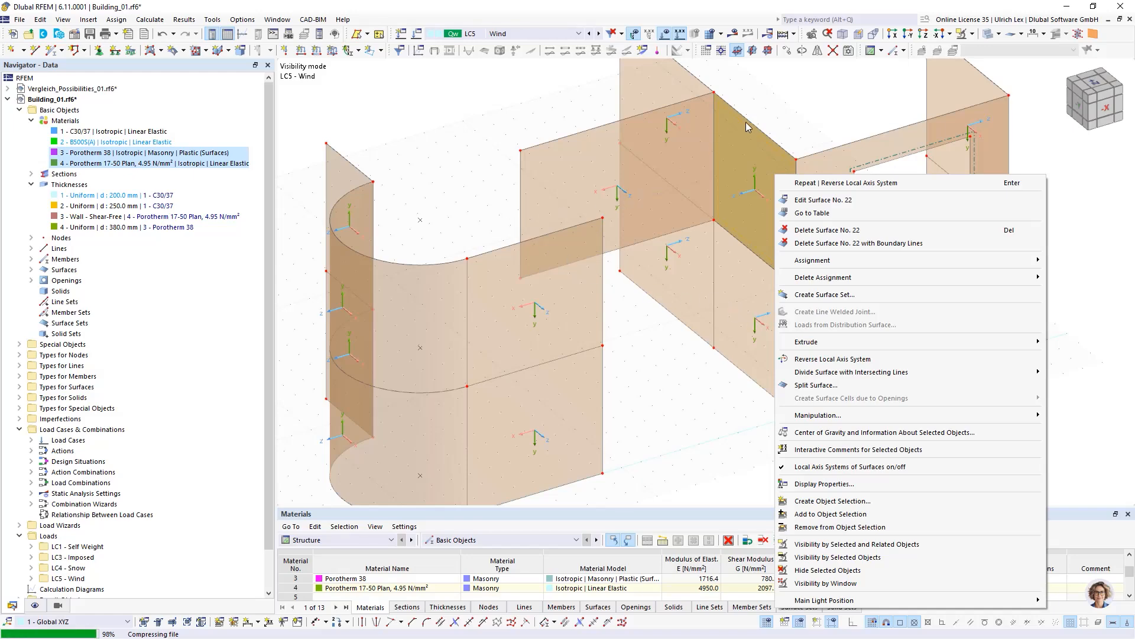
left_click(491, 158)
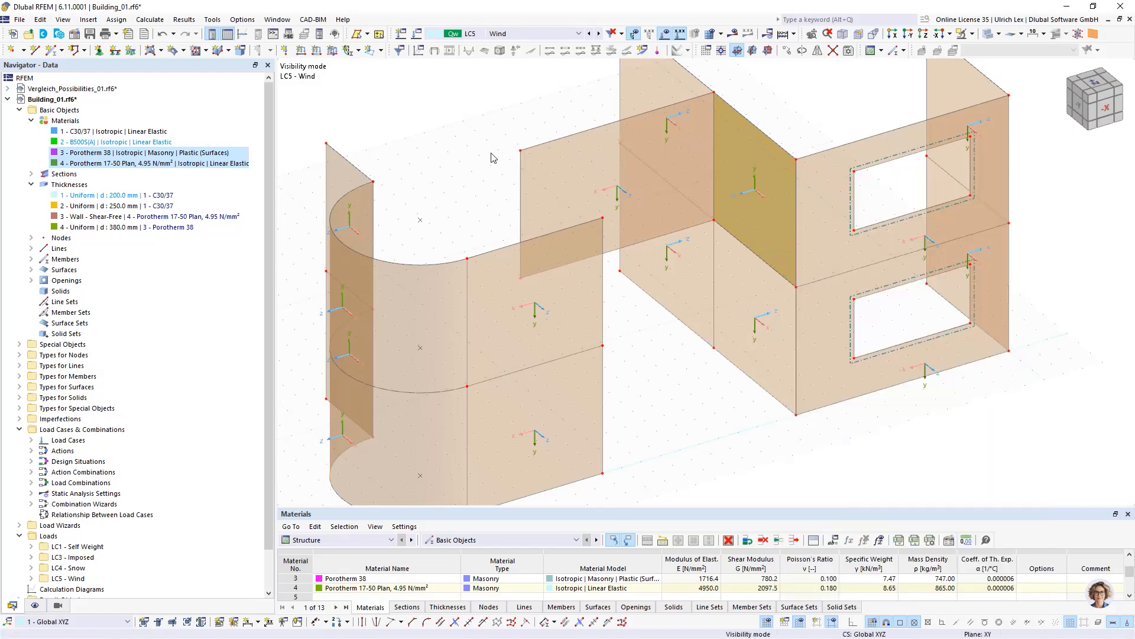
scroll(491, 158, "down", 1)
middle_click_drag(689, 351, 613, 352, "ctrl")
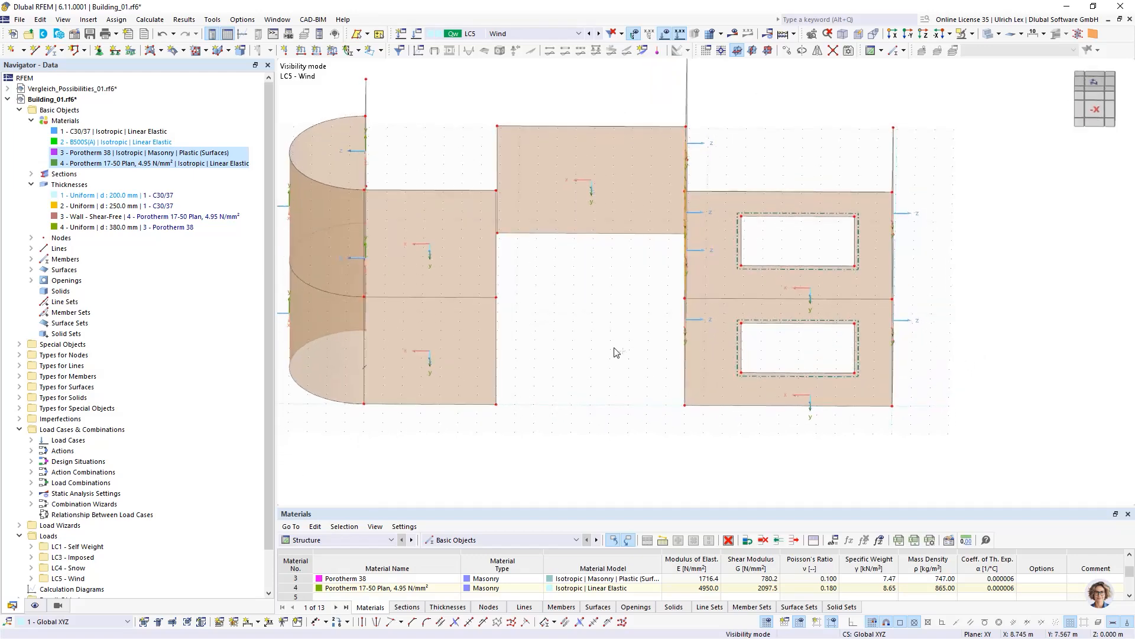
scroll(759, 343, "down", 3)
middle_click_drag(861, 376, 806, 343, "ctrl")
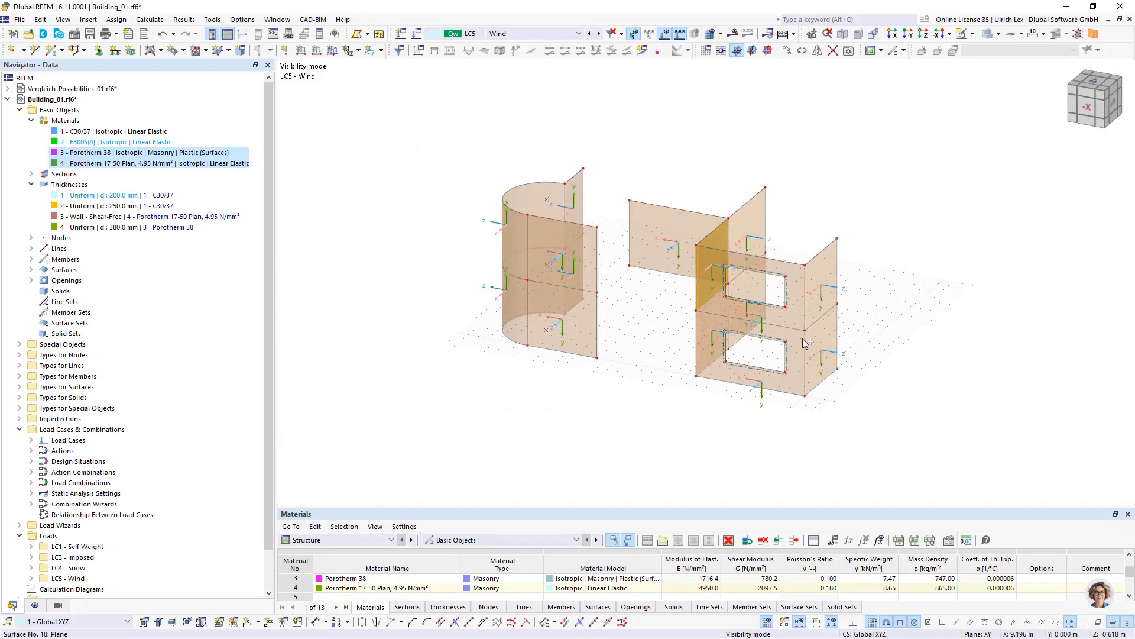
scroll(754, 188, "up", 1)
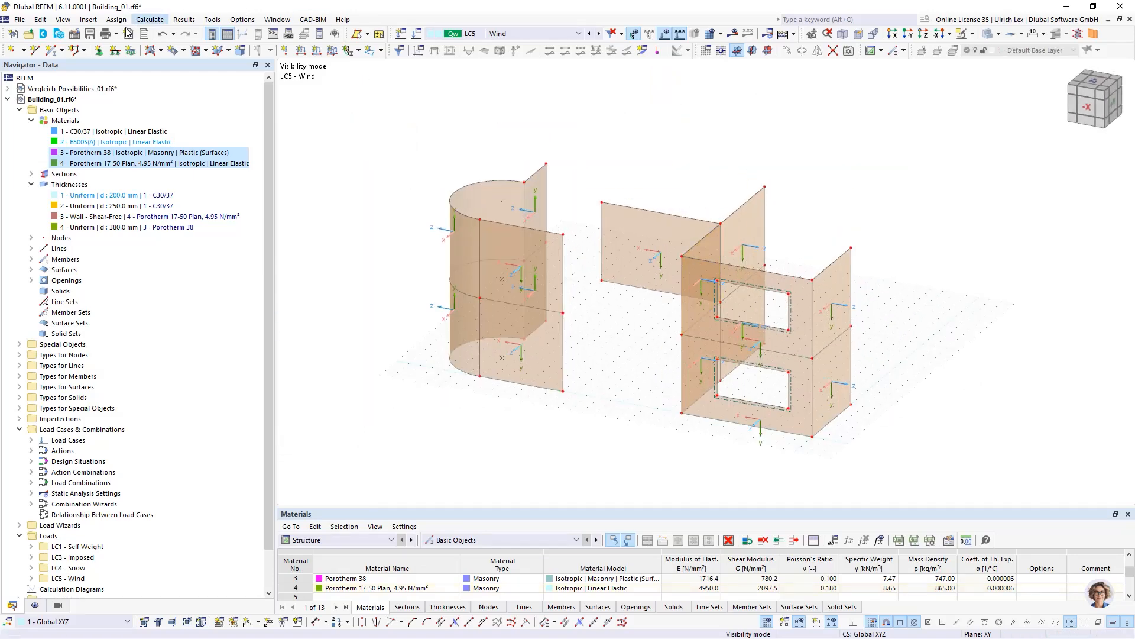
Step: Check the target length of finite elements in the global mesh settings
left_click(145, 20)
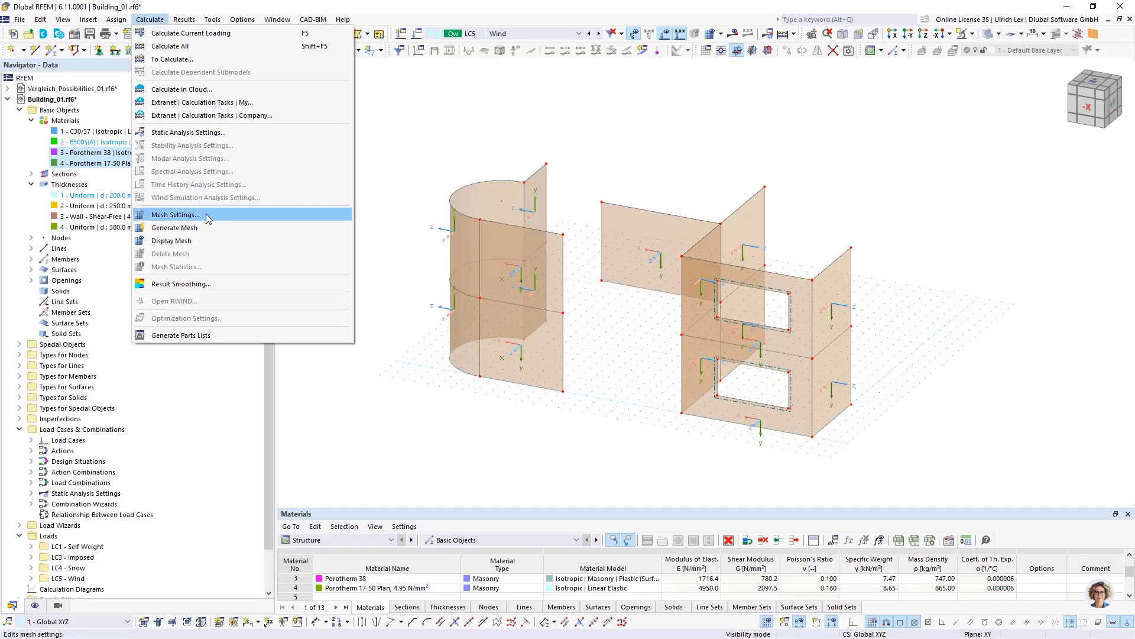
left_click(207, 214)
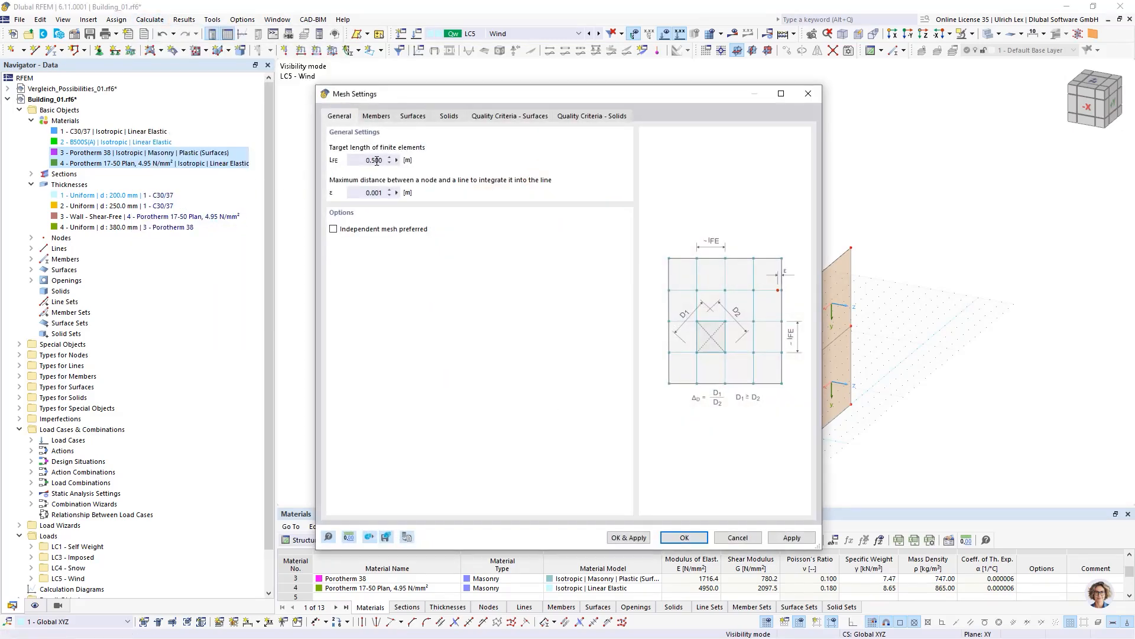
left_click_drag(474, 98, 651, 79)
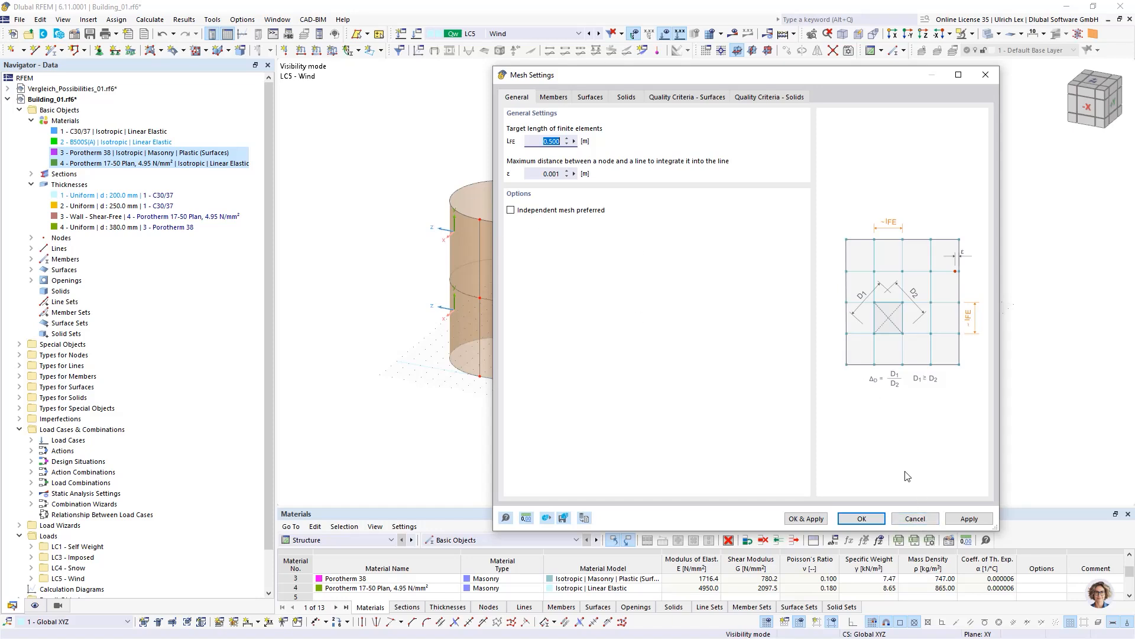
left_click(862, 518)
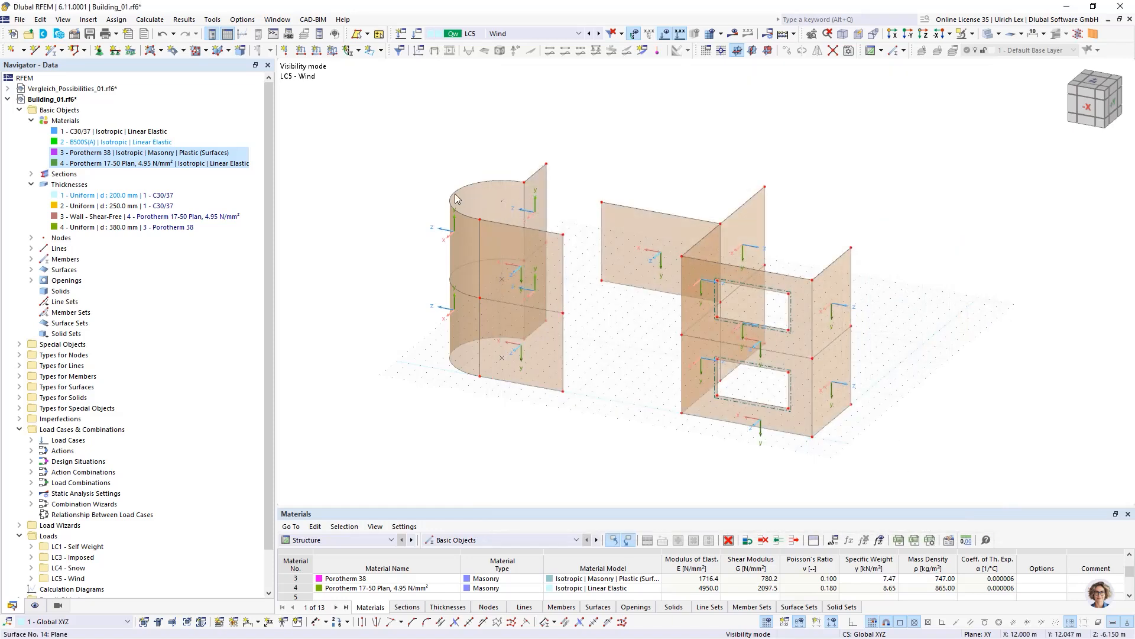
Step: Select all visible masonry walls and enable mesh refinement for their surfaces
left_click_drag(355, 133, 939, 489)
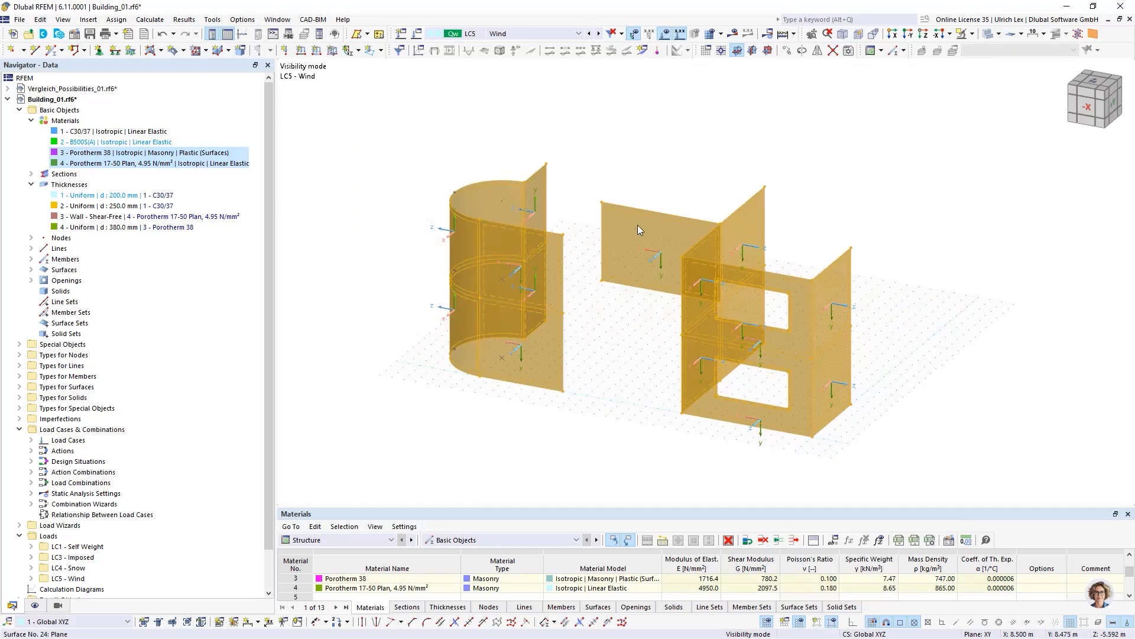
right_click(623, 221)
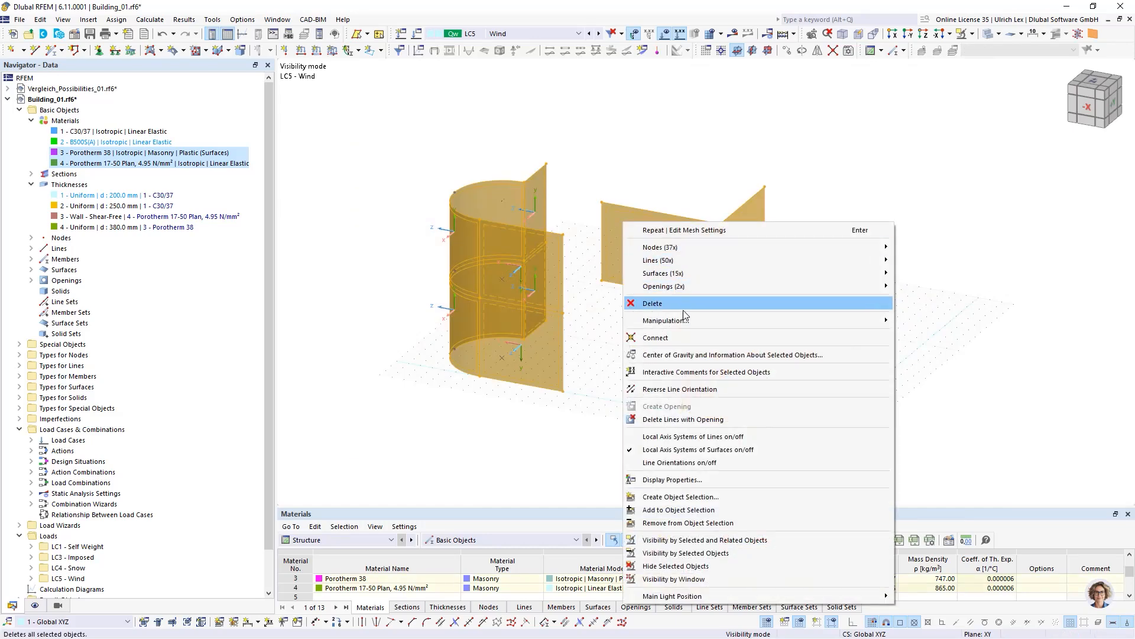
mouse_move(725, 272)
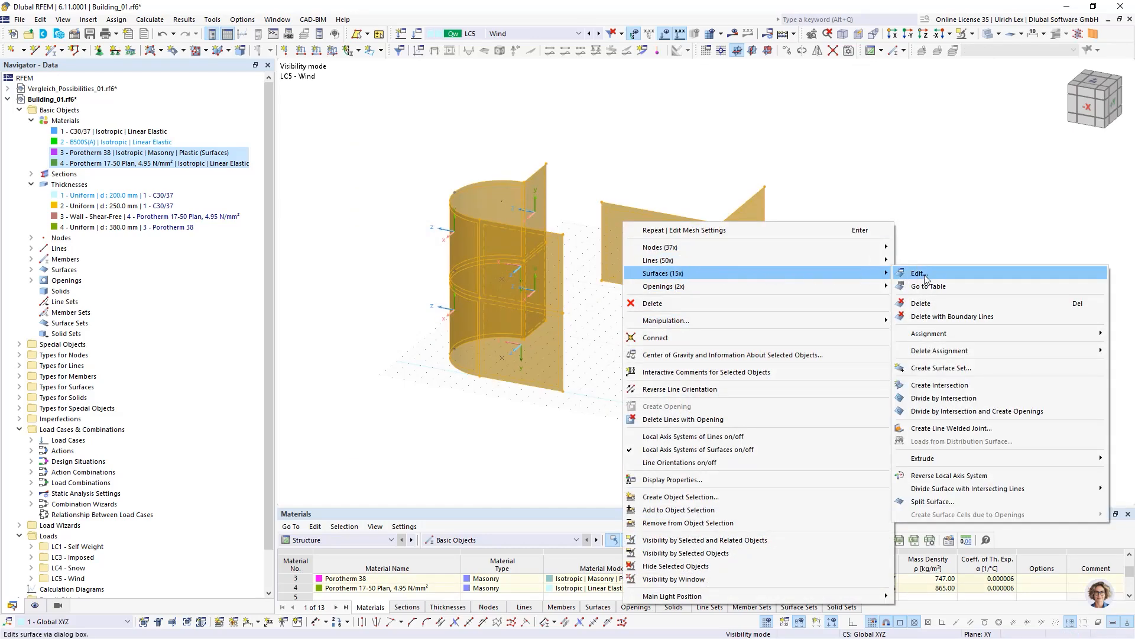
left_click(917, 273)
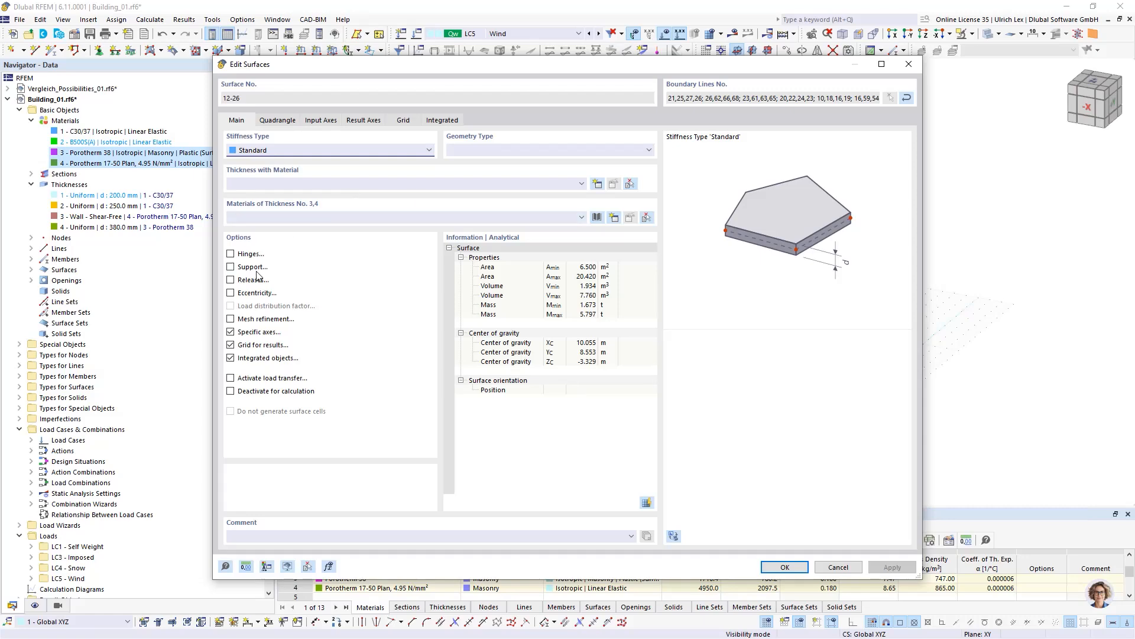
left_click(231, 319)
left_click(286, 121)
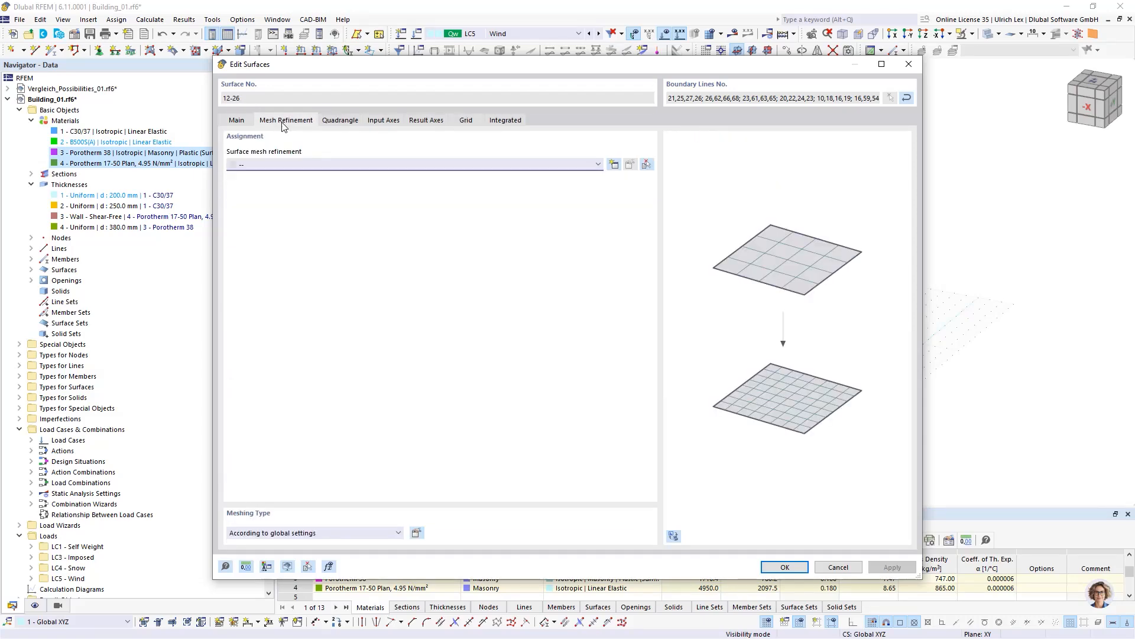
Step: Create a surface mesh refinement with a target FE length of 0.25 m and assign it to the selected masonry surfaces
left_click(281, 168)
left_click(284, 186)
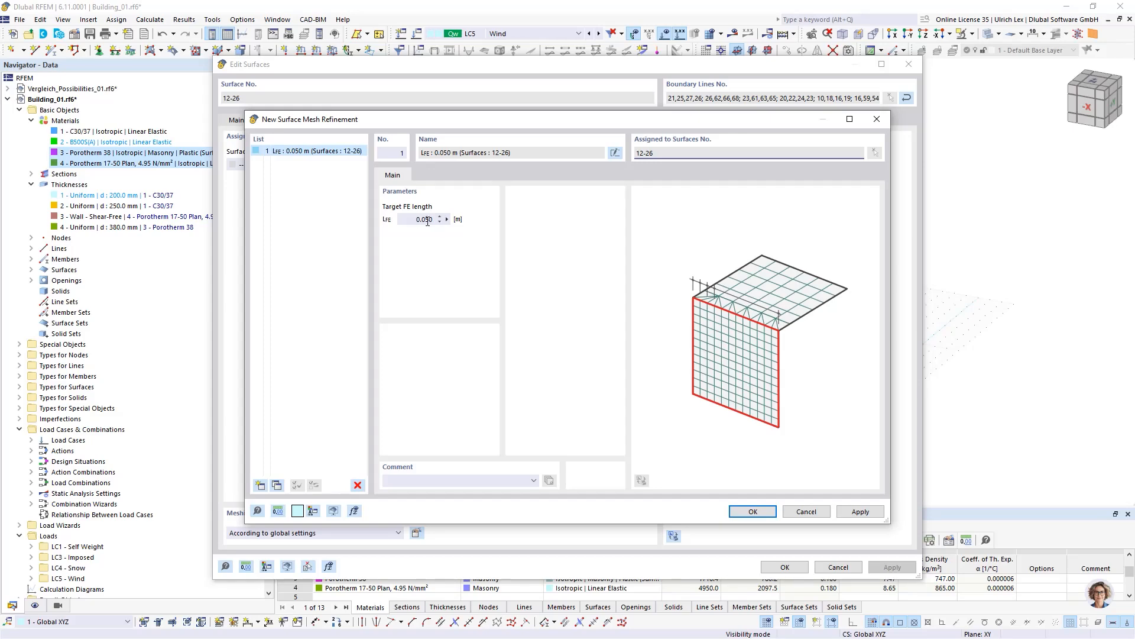
double_click(415, 220)
type("0,25")
left_click(746, 511)
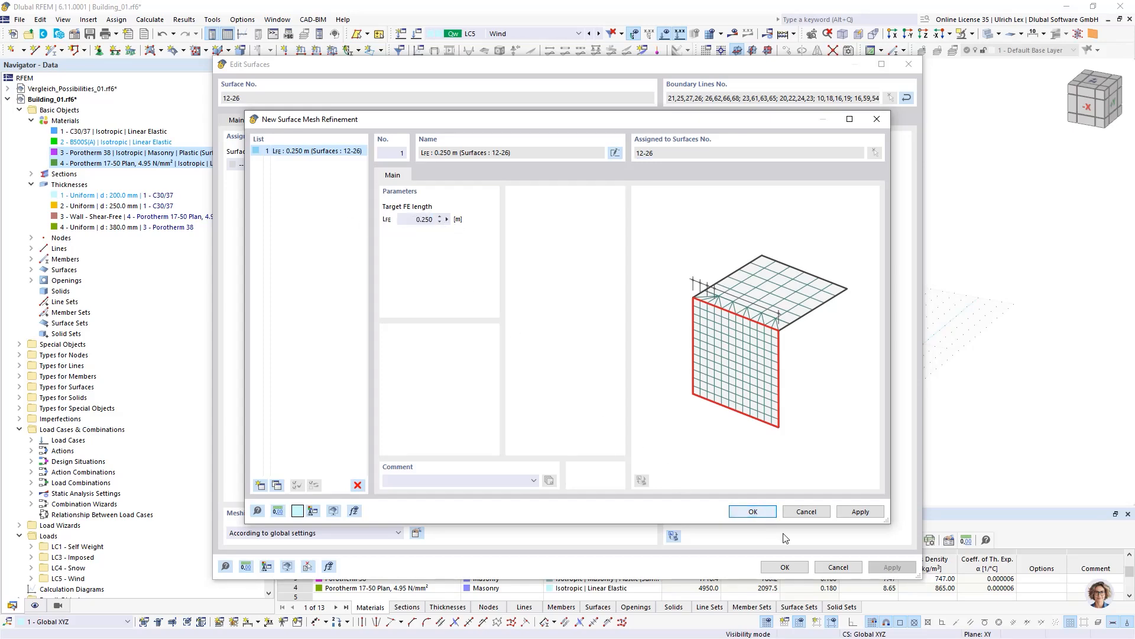
left_click(785, 567)
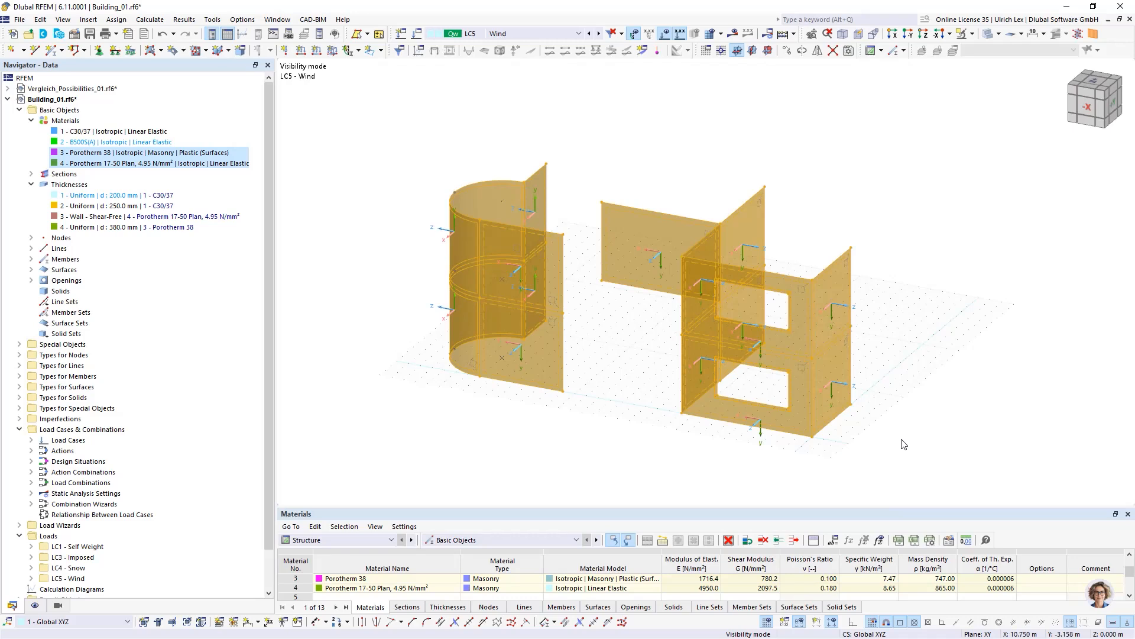
Step: Clear the wall selection, then generate the FE mesh and display it on the masonry walls
left_click(897, 176)
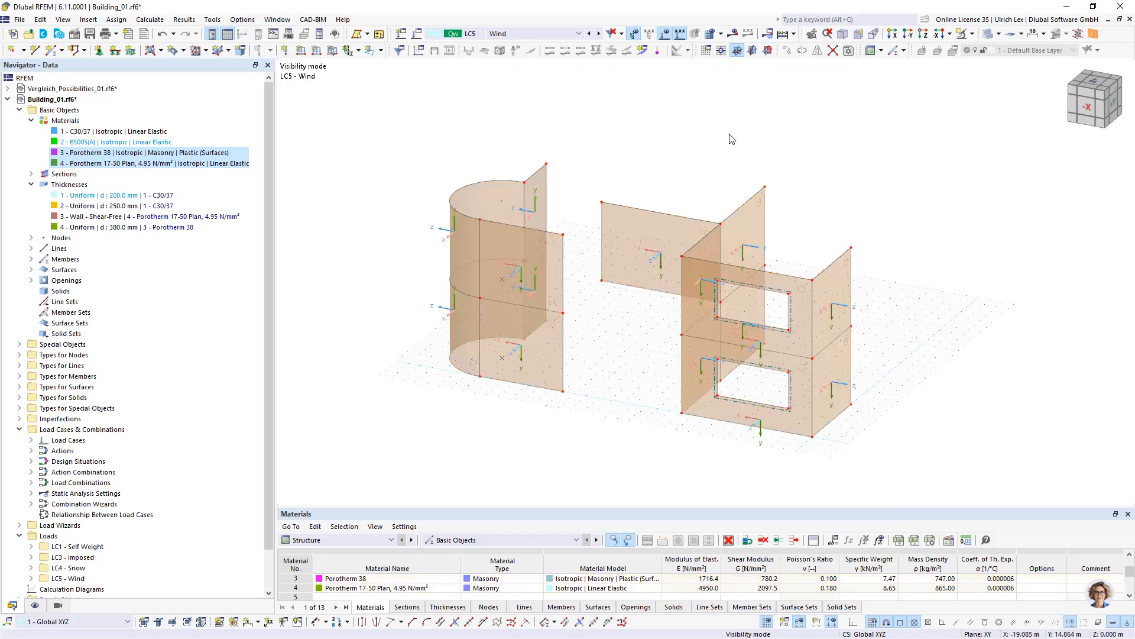
left_click(709, 36)
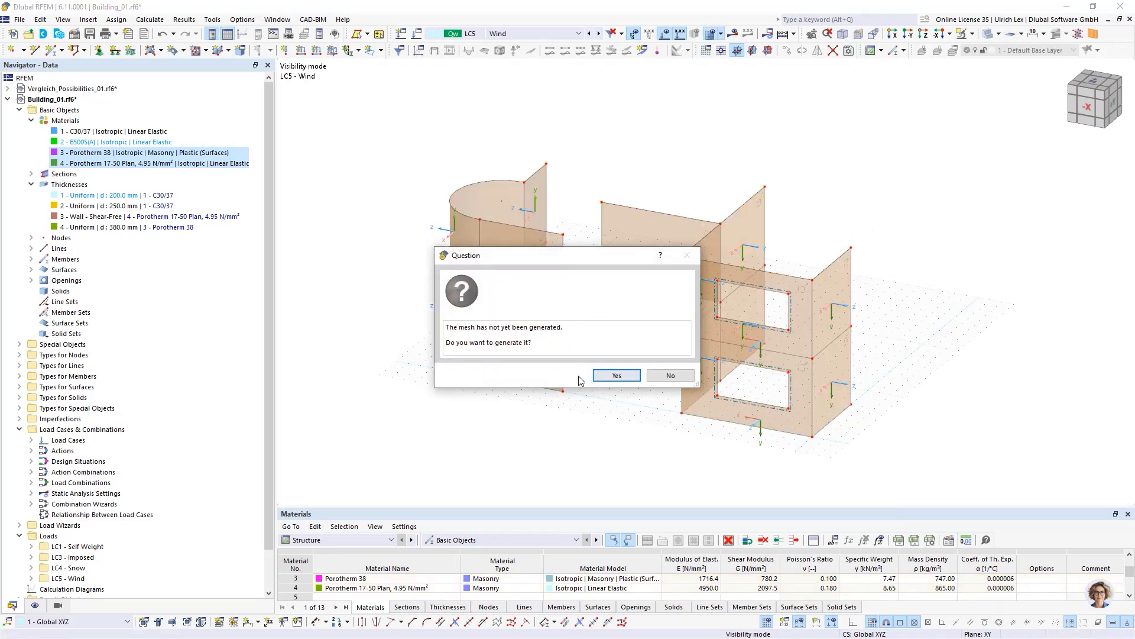
left_click(615, 376)
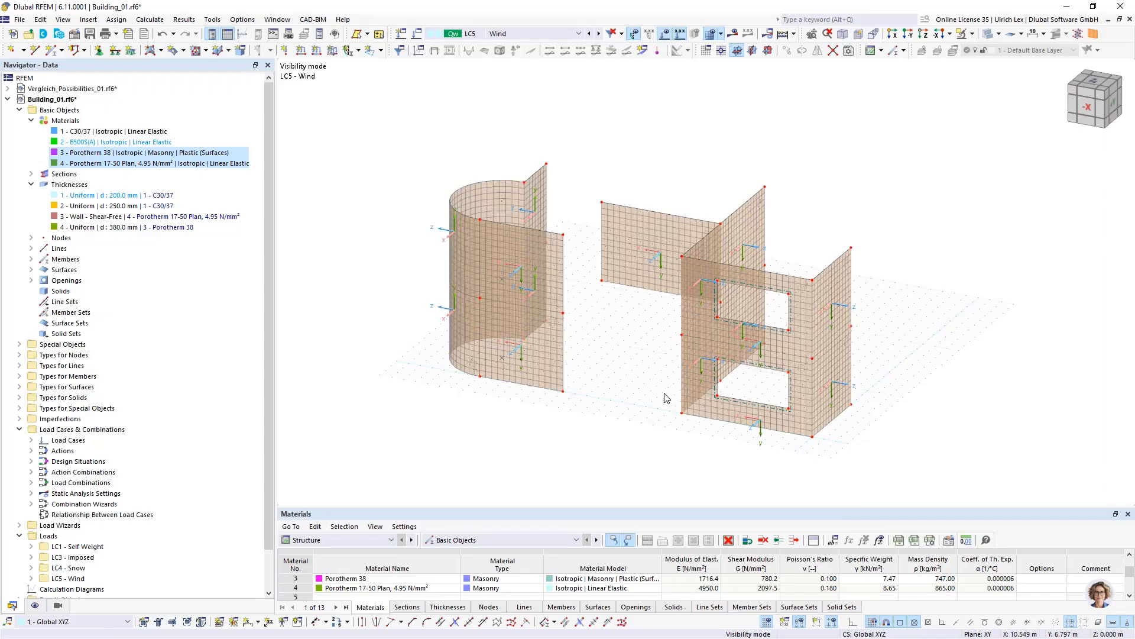
mouse_move(583, 416)
middle_mouse_down("ctrl")
mouse_move(677, 372)
mouse_move(755, 388)
mouse_move(742, 398)
mouse_move(506, 408)
mouse_move(718, 343)
mouse_move(654, 362)
mouse_move(595, 419)
middle_mouse_up("ctrl")
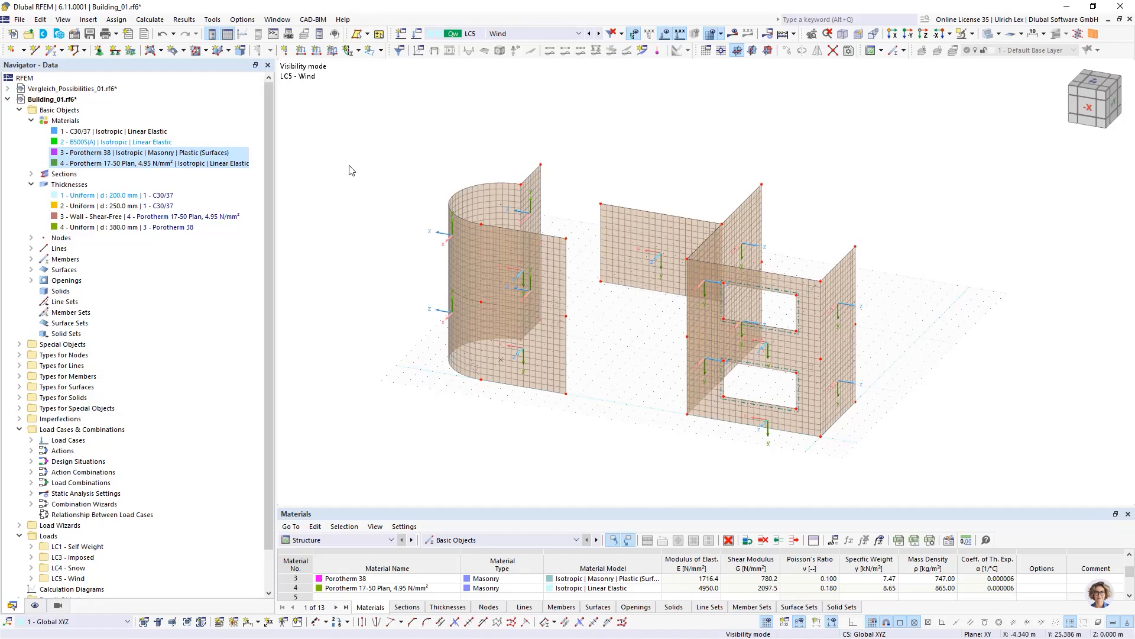
scroll(351, 170, "down", 1)
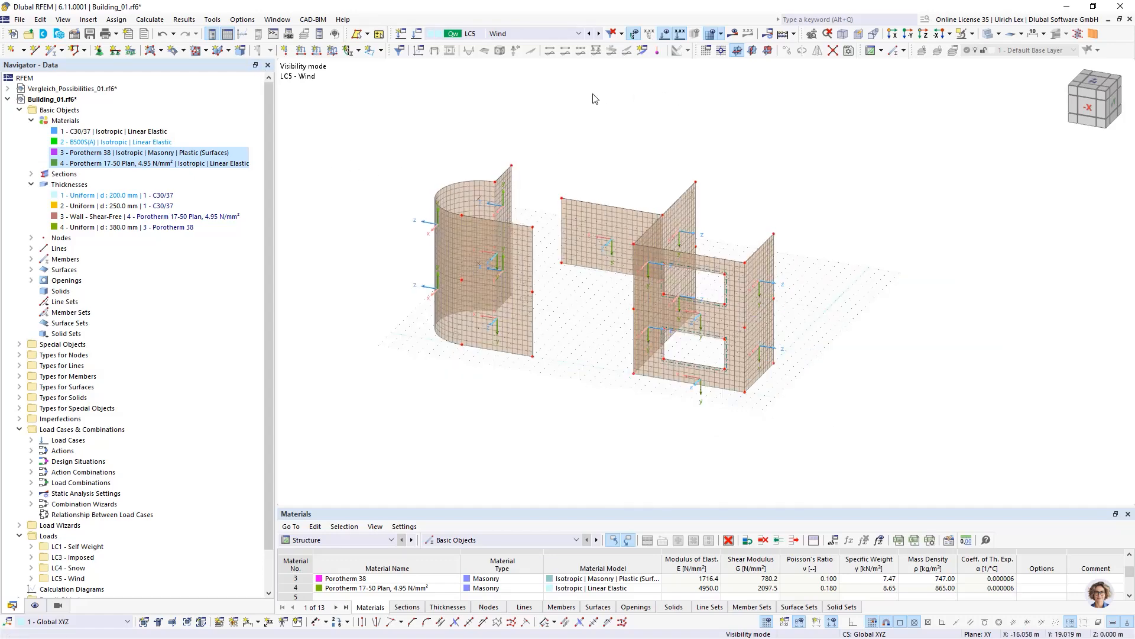
Step: Display the complete building again as a solid model and hide the FE mesh
left_click(972, 34)
left_click(1009, 136)
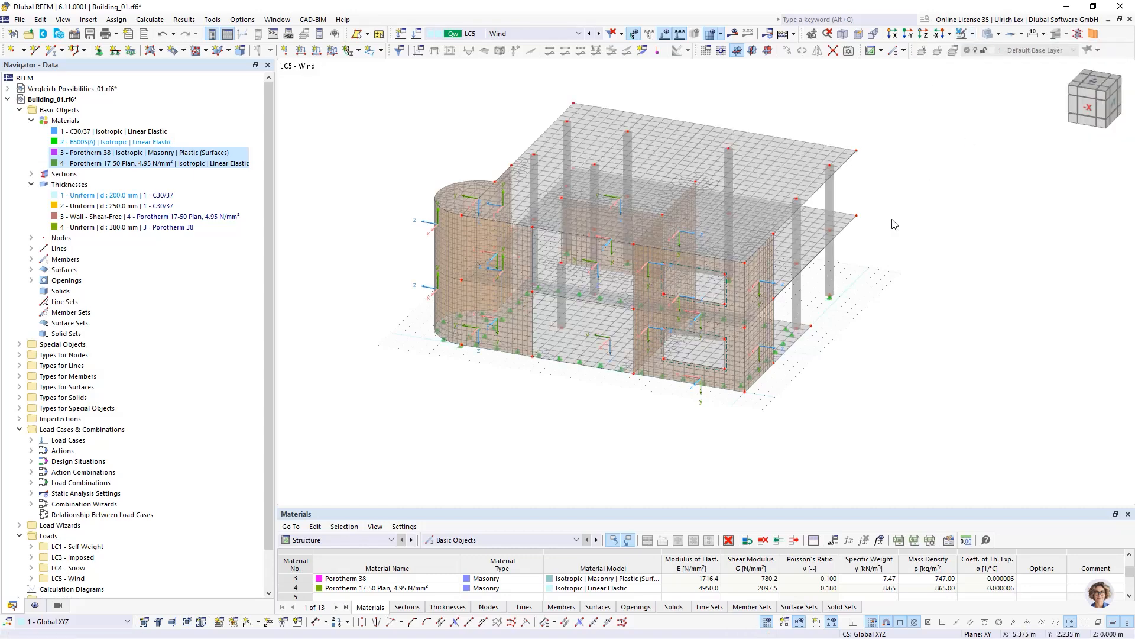
left_click(986, 34)
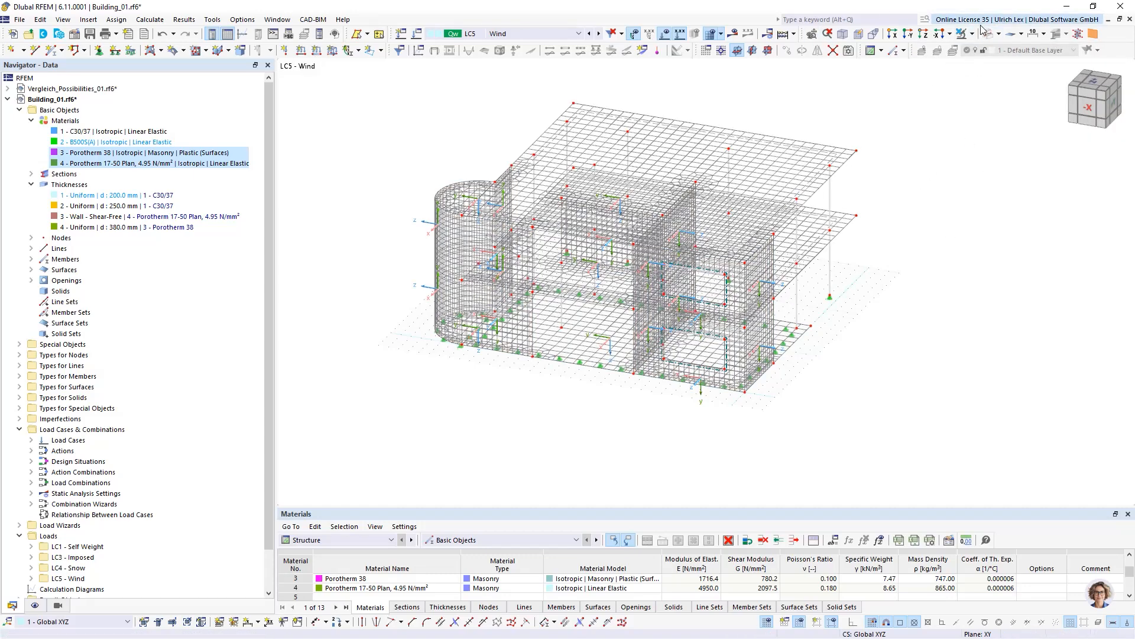
left_click(985, 34)
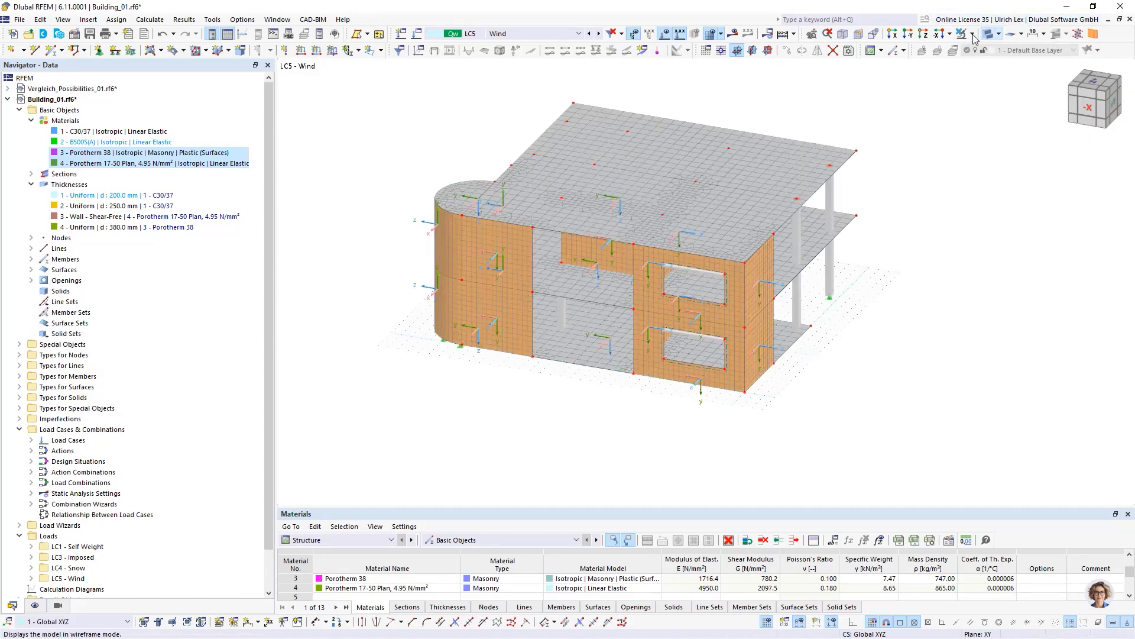
left_click(712, 36)
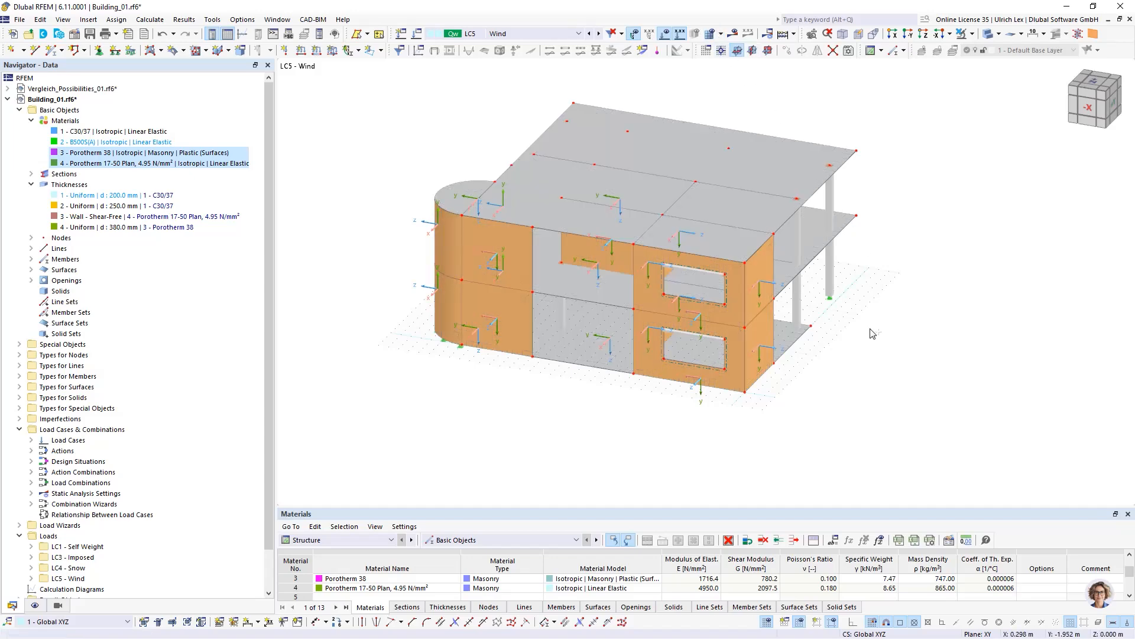
Step: Turn off the local axis systems of the surfaces throughout the building
middle_click_drag(856, 371, 834, 356, "ctrl")
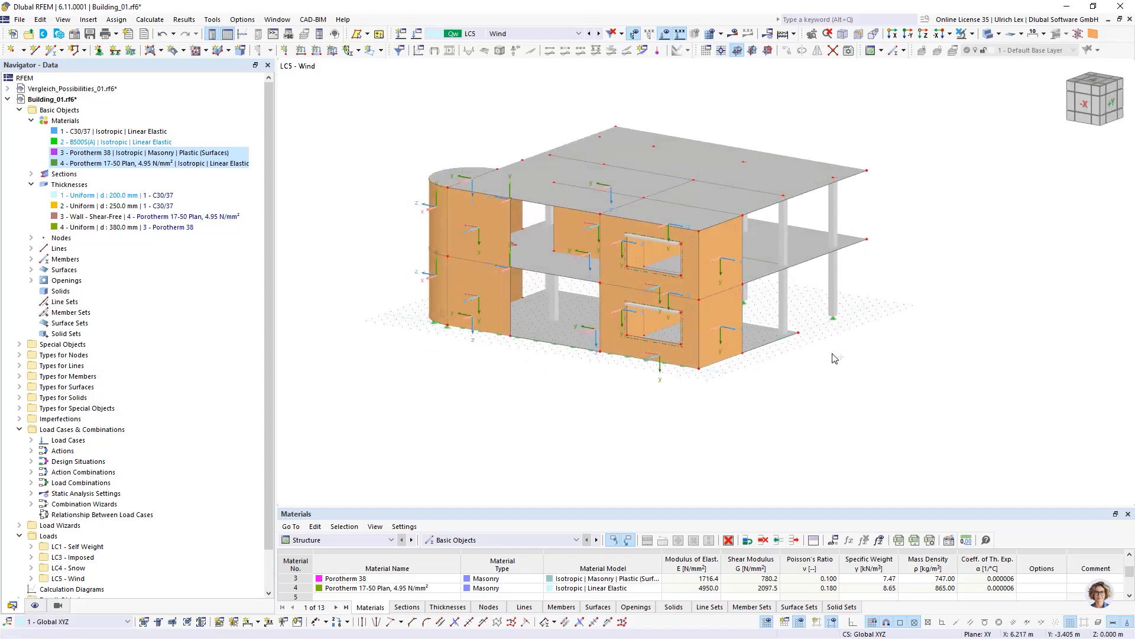
scroll(488, 219, "up", 1)
left_click(492, 215)
right_click(497, 215)
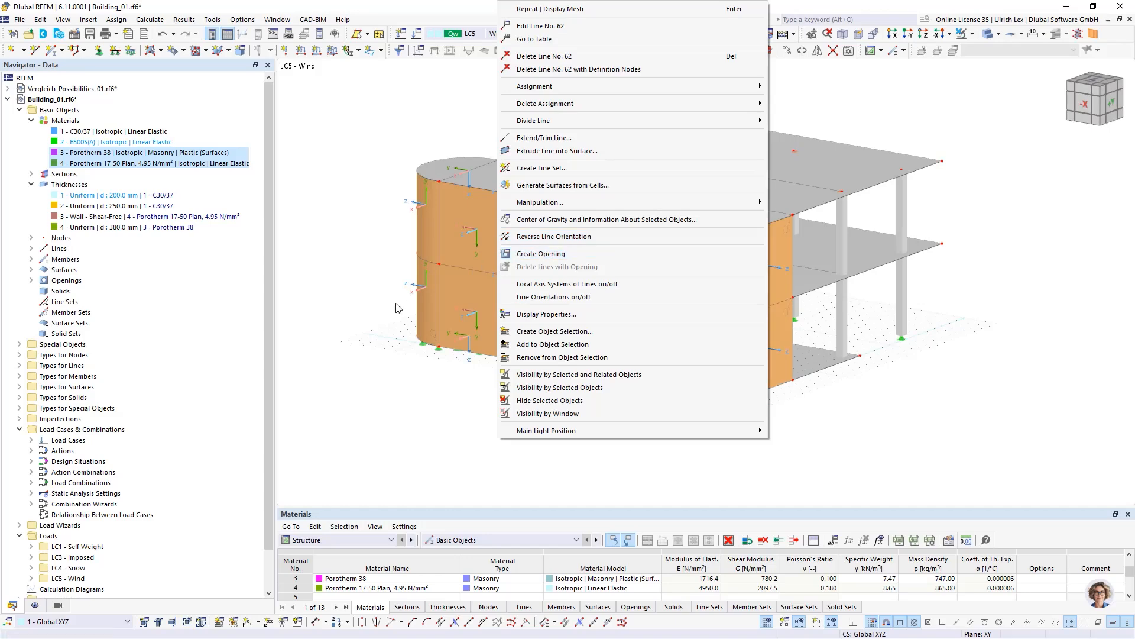
left_click(513, 256)
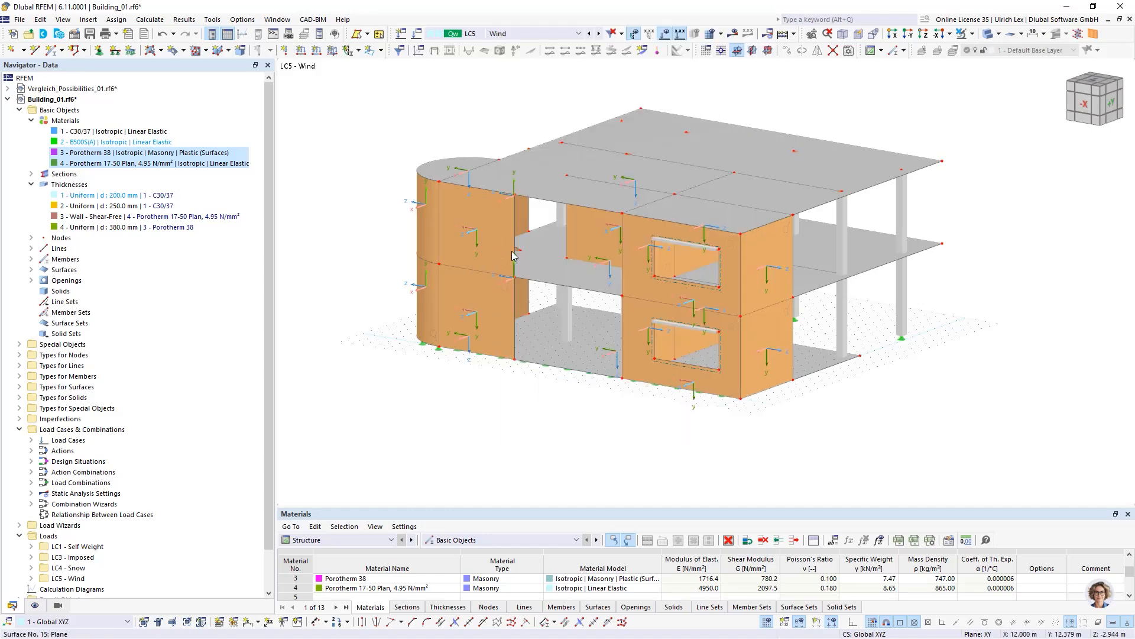
right_click(489, 225)
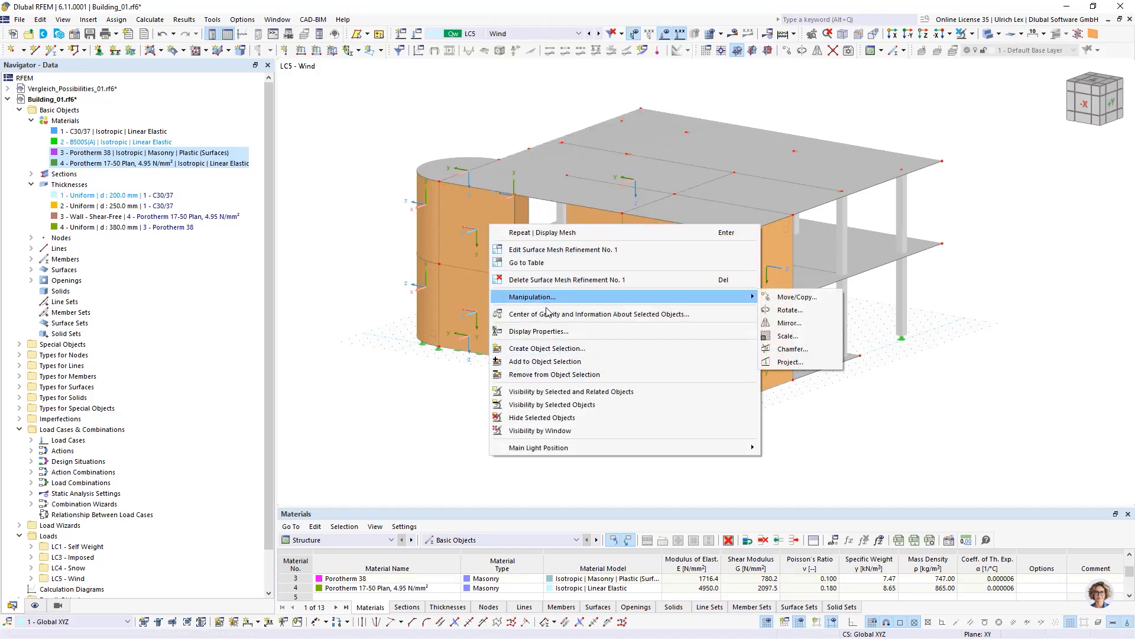
left_click(429, 369)
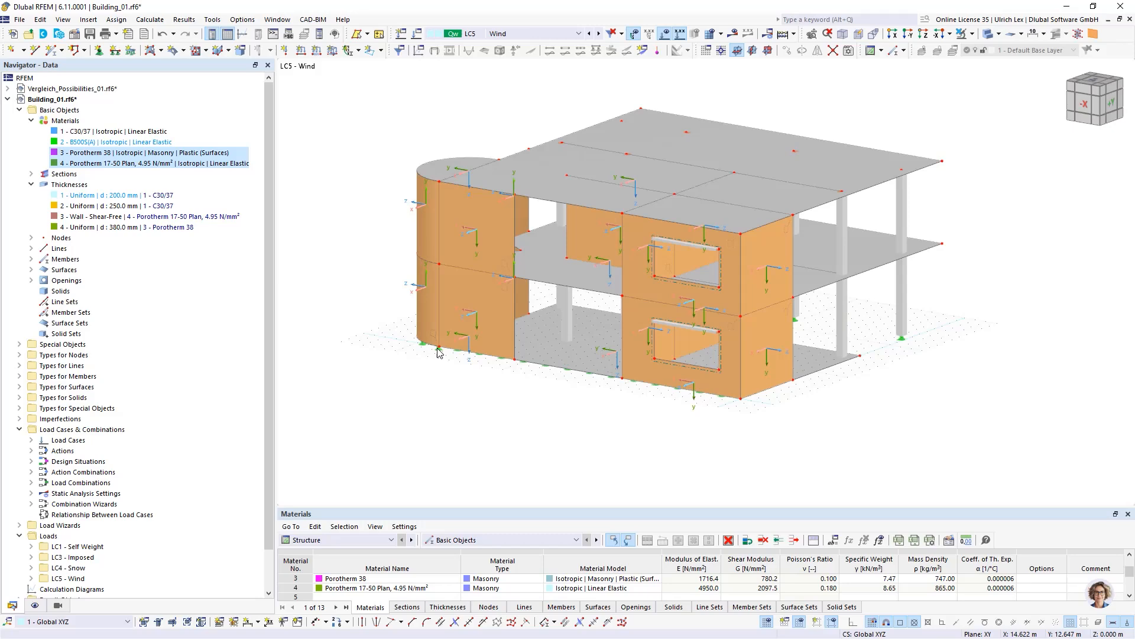
right_click(464, 214)
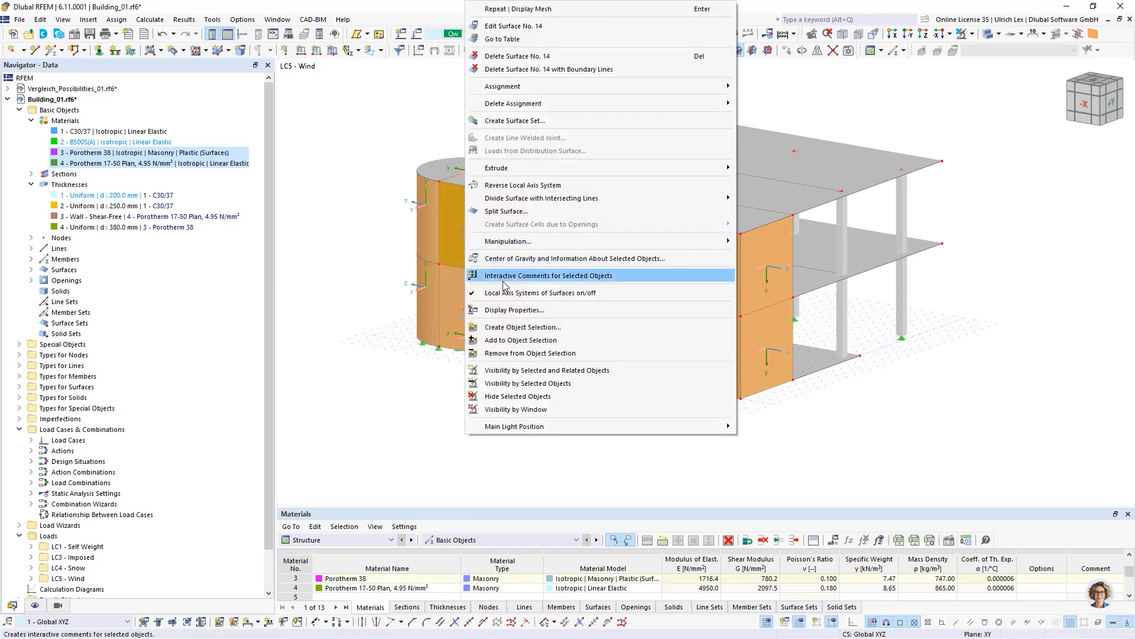
left_click(502, 291)
middle_click_drag(435, 408, 507, 401, "ctrl")
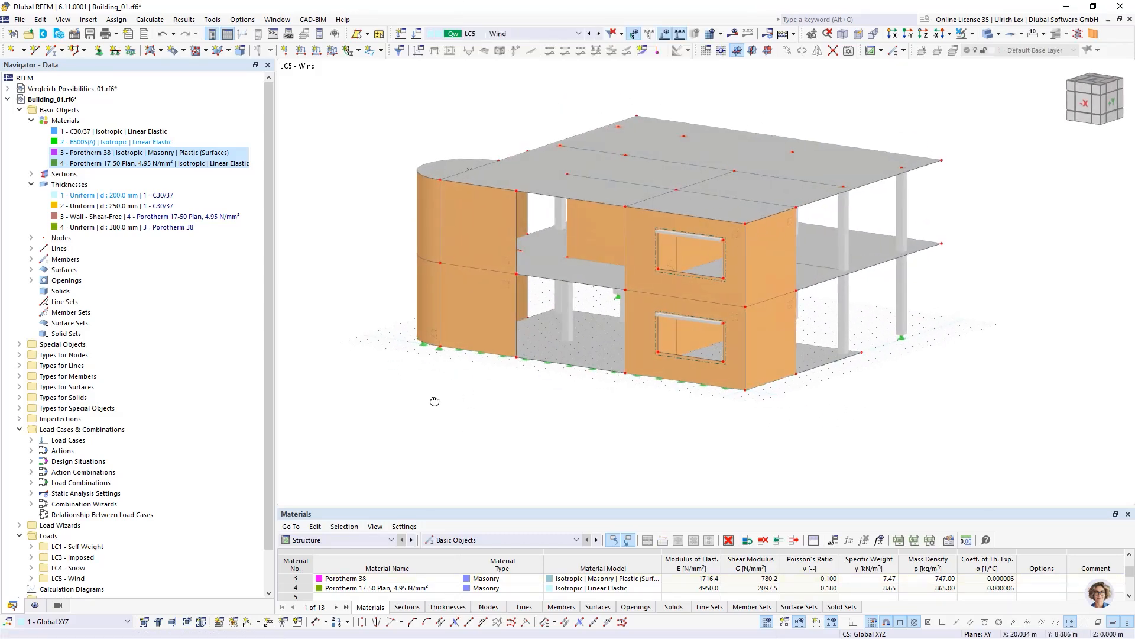
Step: Review the loads of the Self Weight, Imposed and Snow load cases, ending on the Wind load case
left_click(533, 34)
left_click(526, 34)
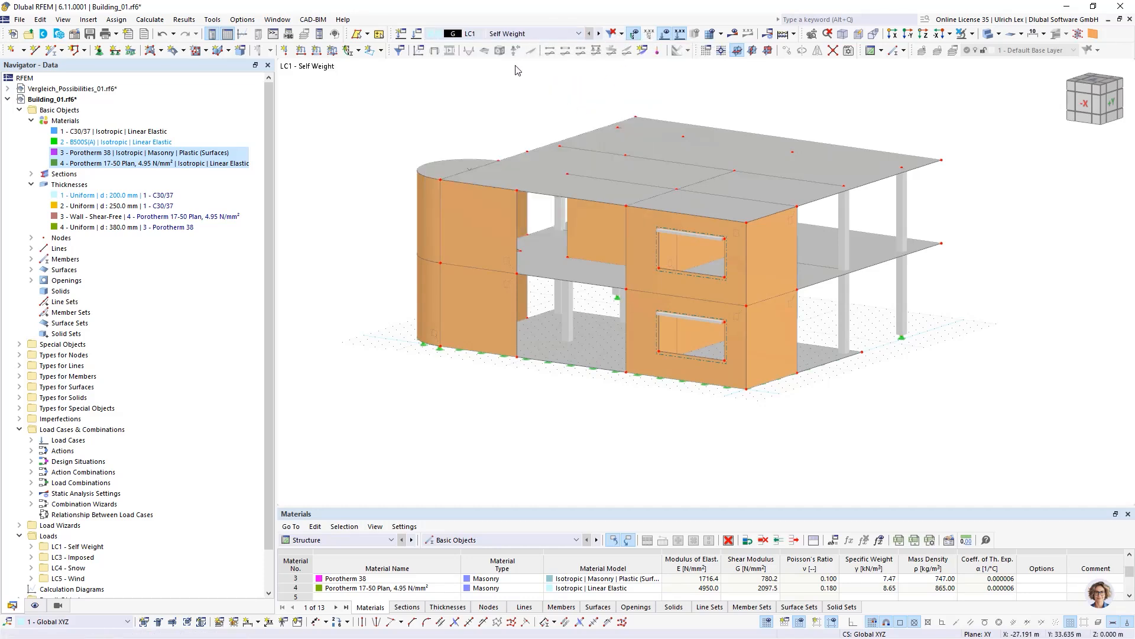
left_click(599, 34)
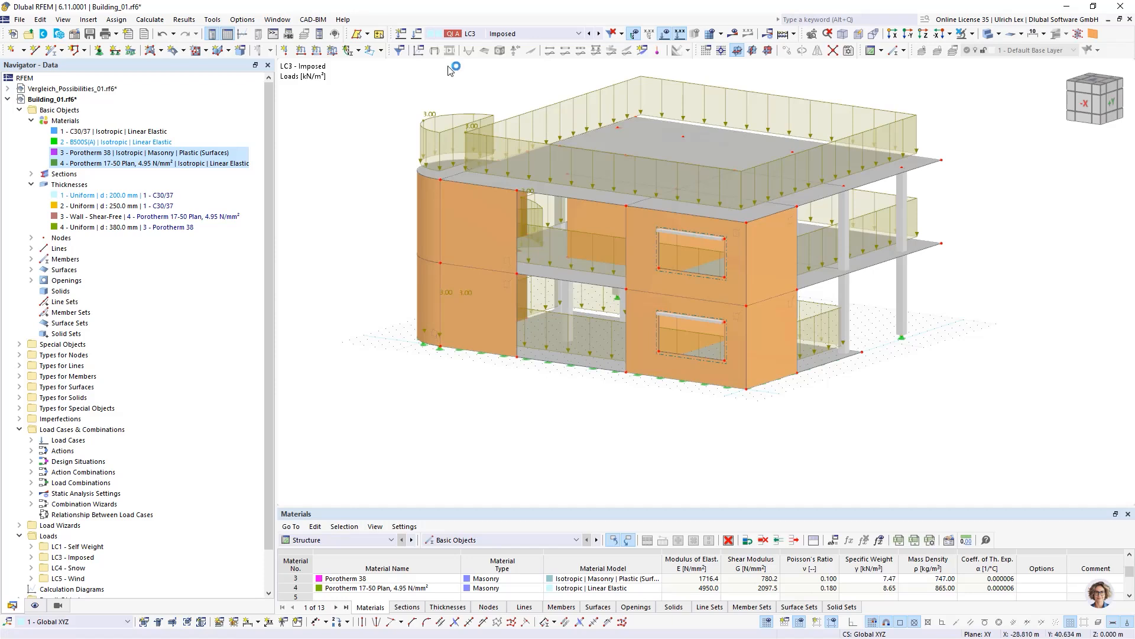
left_click(599, 34)
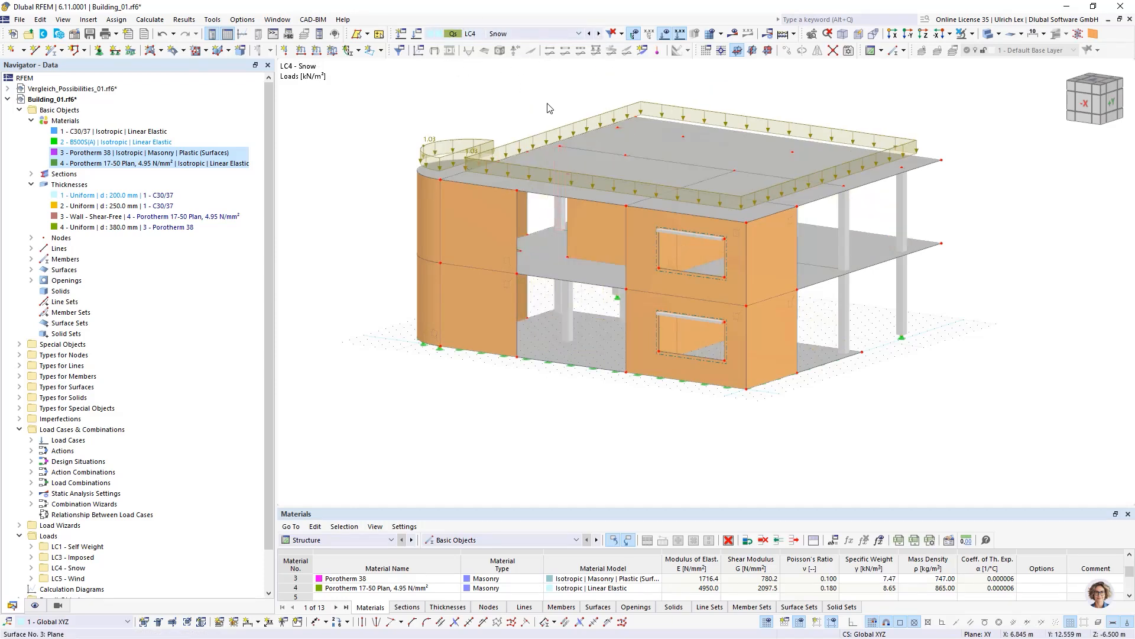
left_click(598, 33)
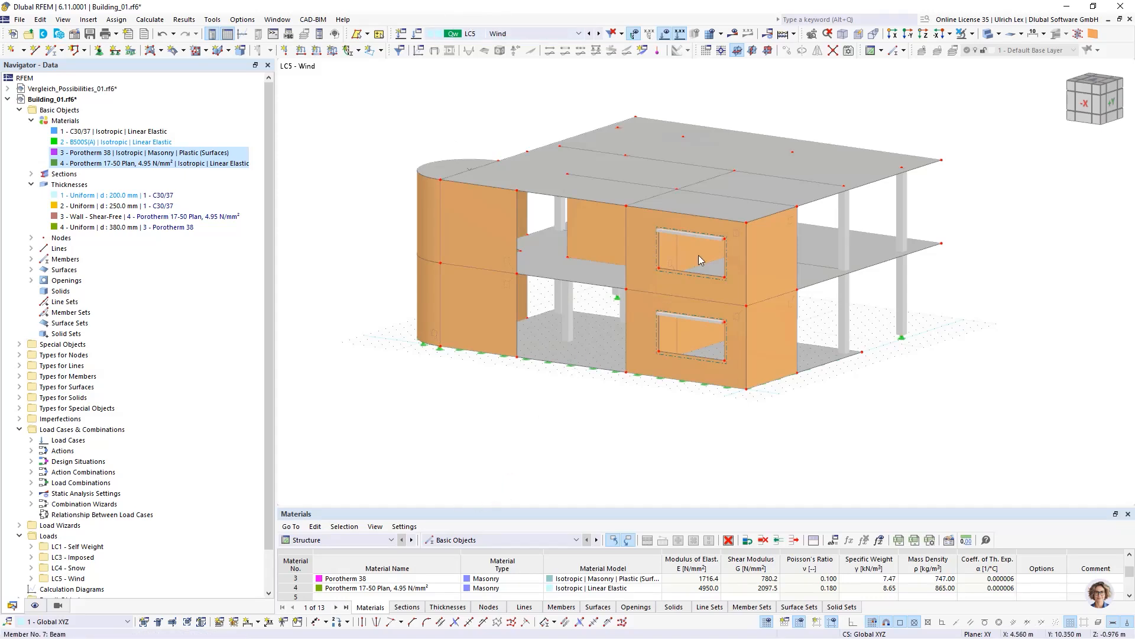
Step: Define a new surface by boundary lines with stiffness type Load Transfer and load transfer direction x & y | Stripes
scroll(463, 429, "down", 1)
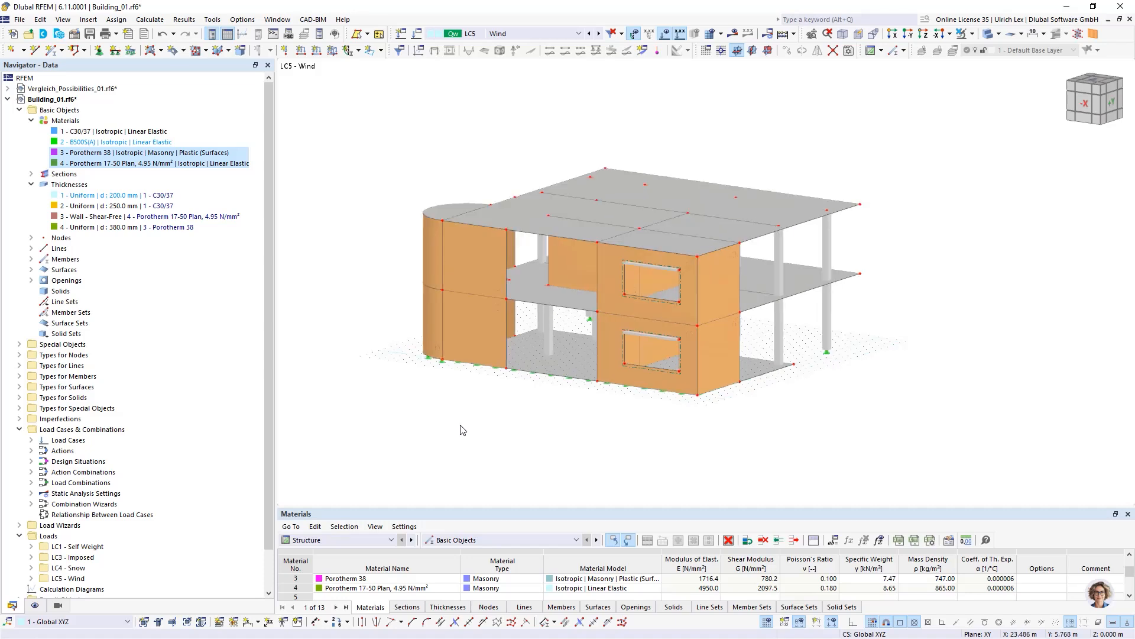
middle_click_drag(554, 417, 530, 446, "ctrl")
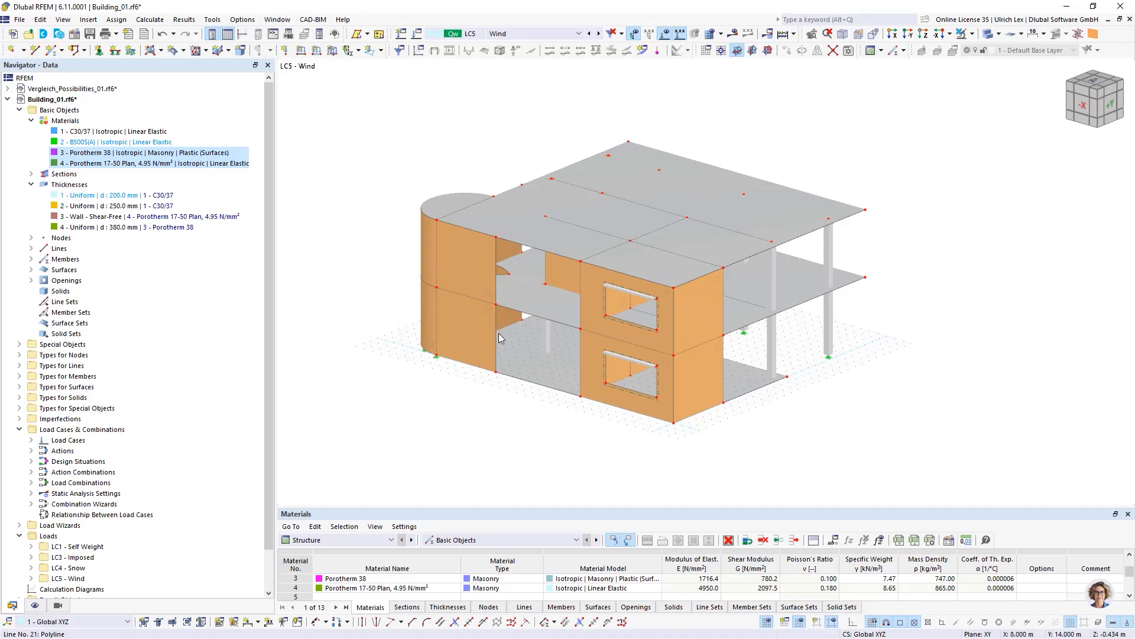
left_click(161, 50)
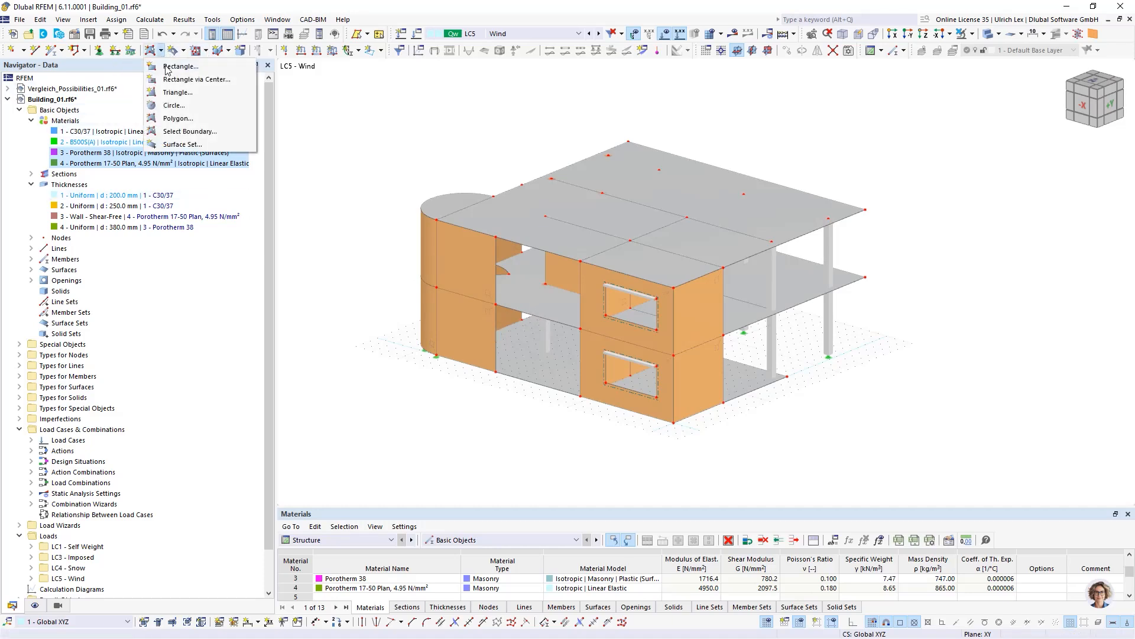
left_click(173, 133)
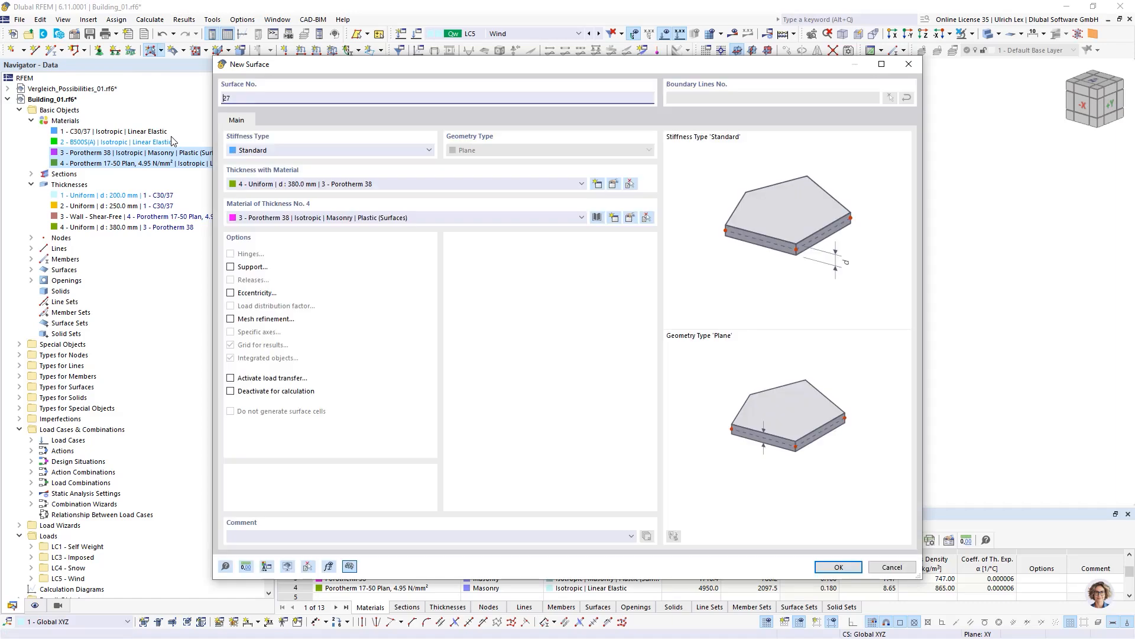
left_click(273, 151)
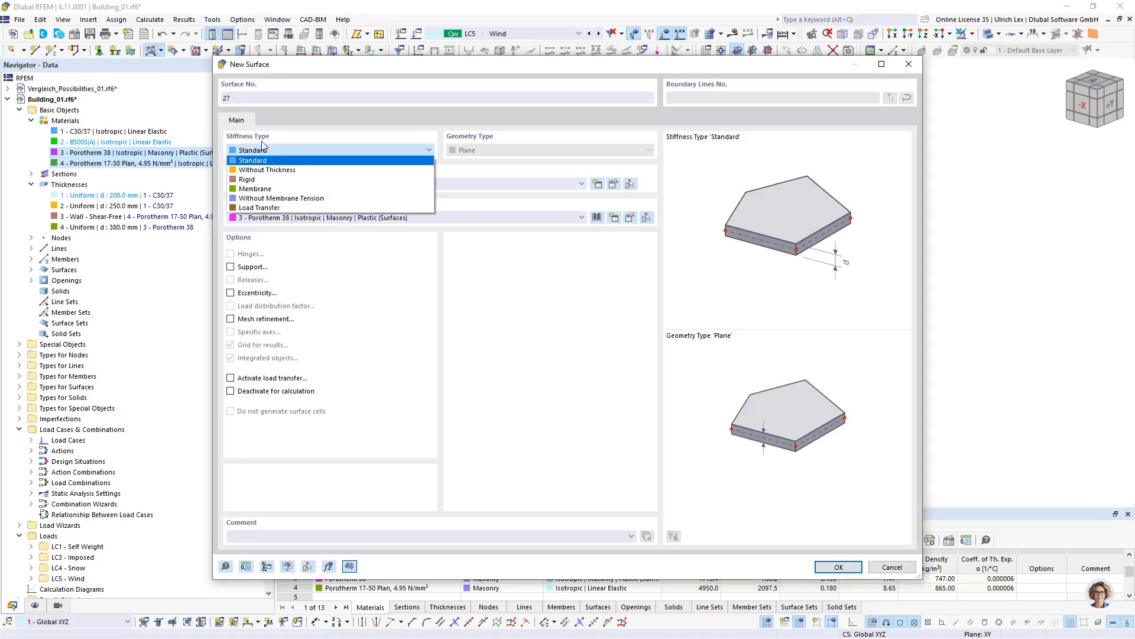
left_click(294, 208)
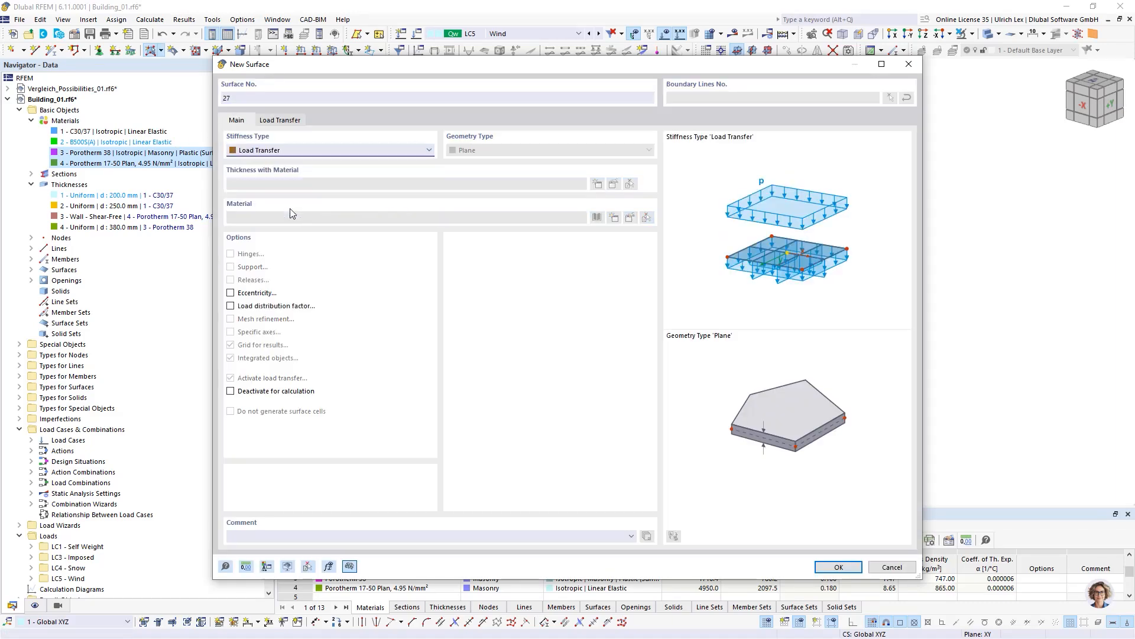
left_click(282, 120)
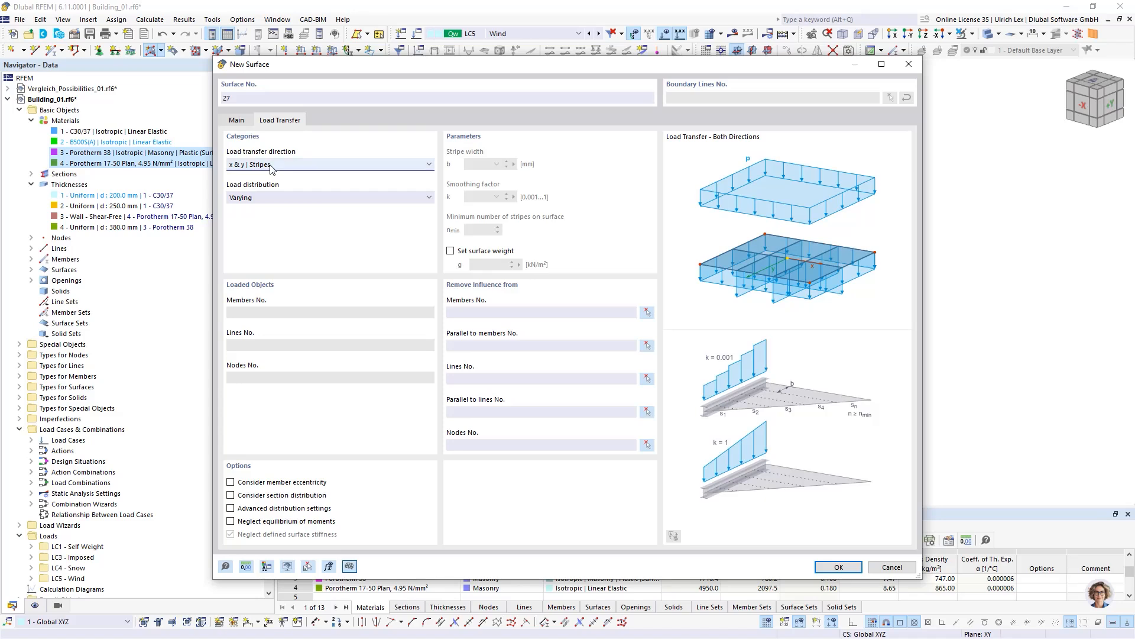
left_click(318, 165)
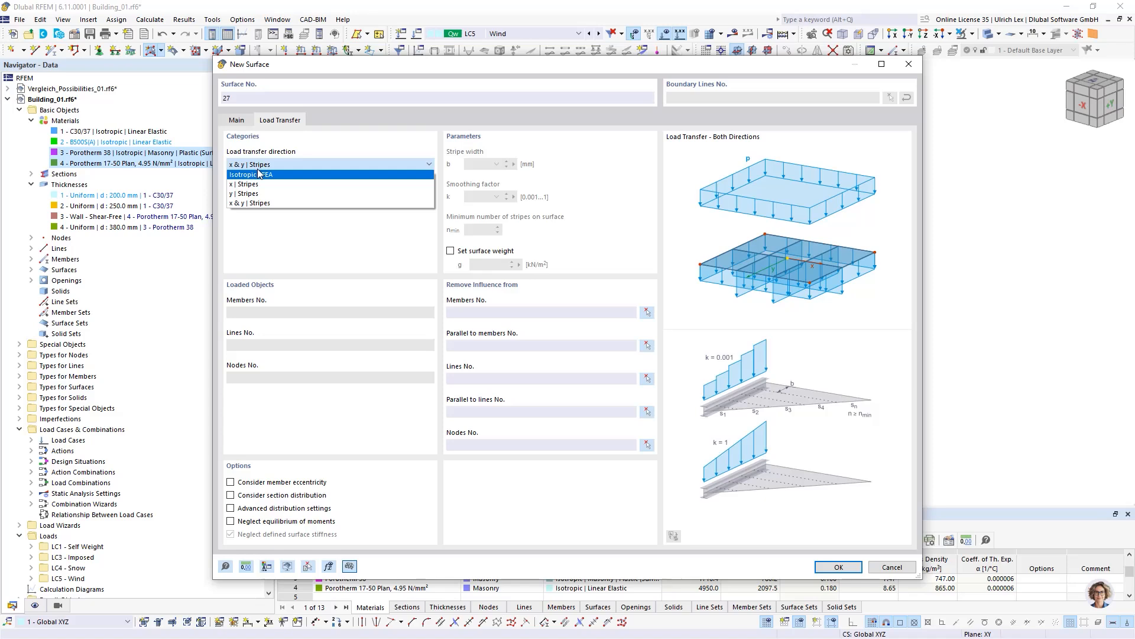
left_click(265, 203)
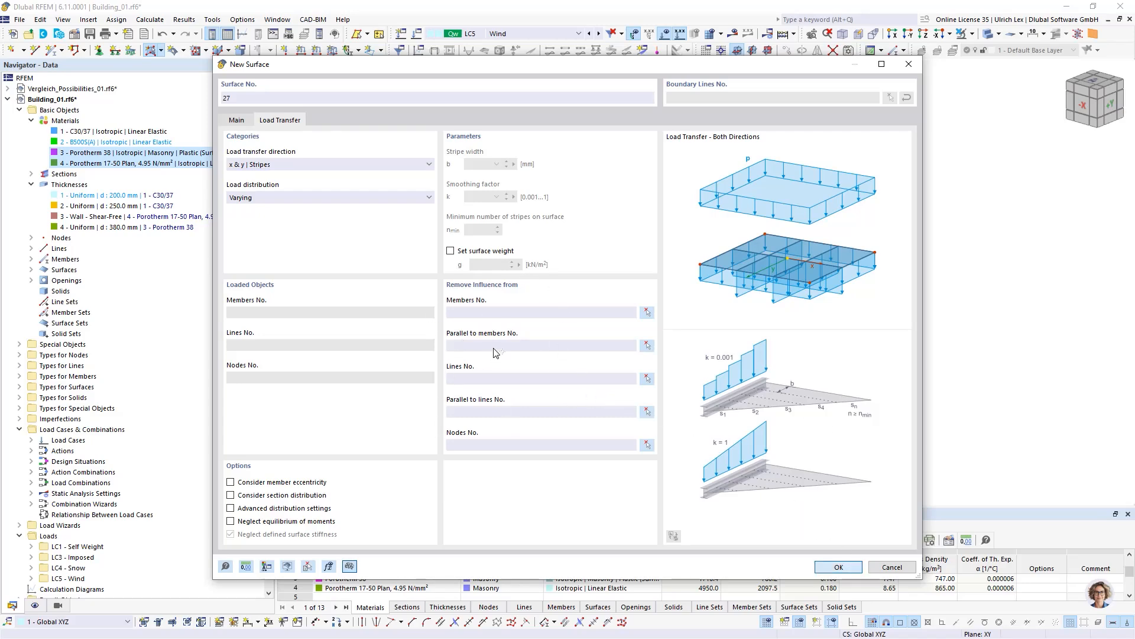
key("Return")
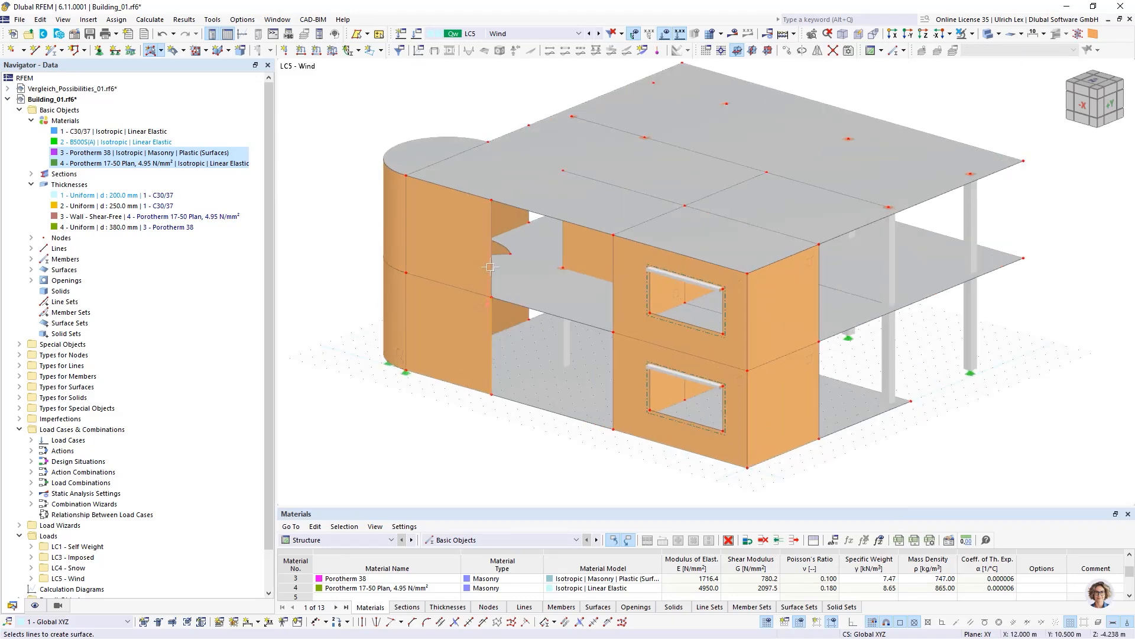
Step: Create the load transfer surface over both storeys from the boundary lines of the facade gap between the curved wall and the window wall
left_click(520, 209)
left_click(612, 256)
left_click(614, 384)
left_click(553, 412)
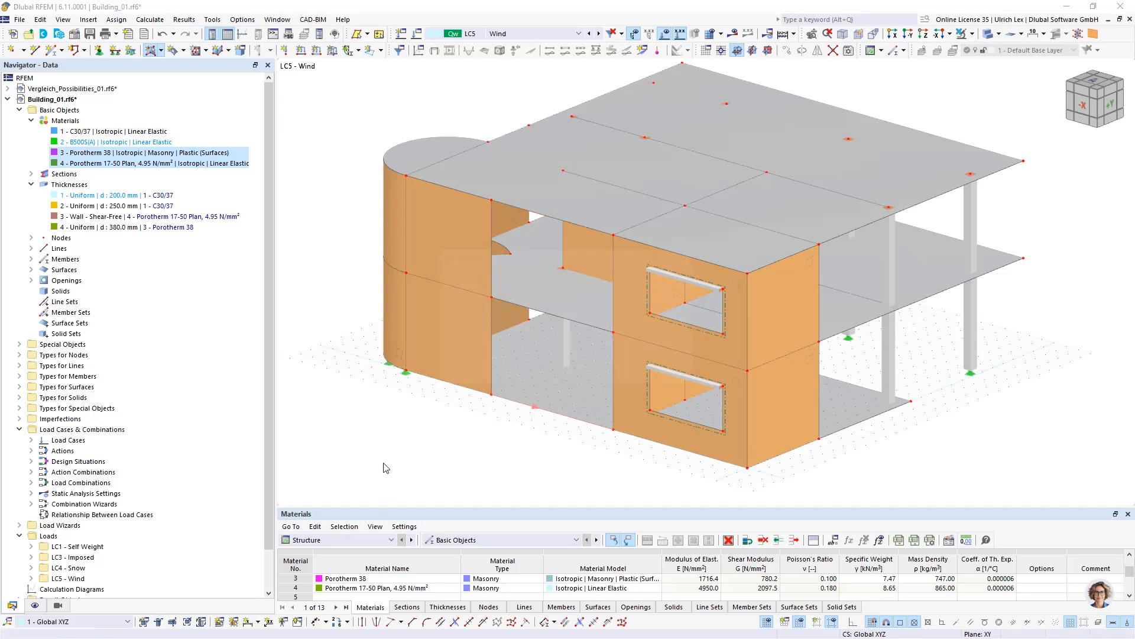
left_click(616, 375)
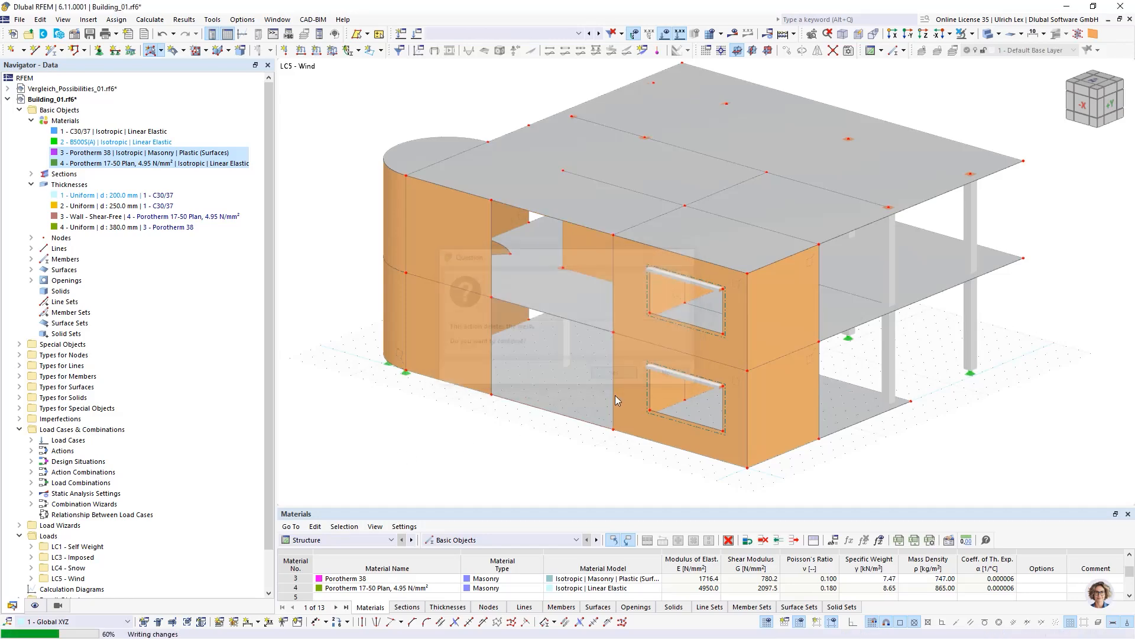
Step: Create another load transfer surface in the ground-floor window opening from its boundary lines and end the command
scroll(769, 394, "up", 2)
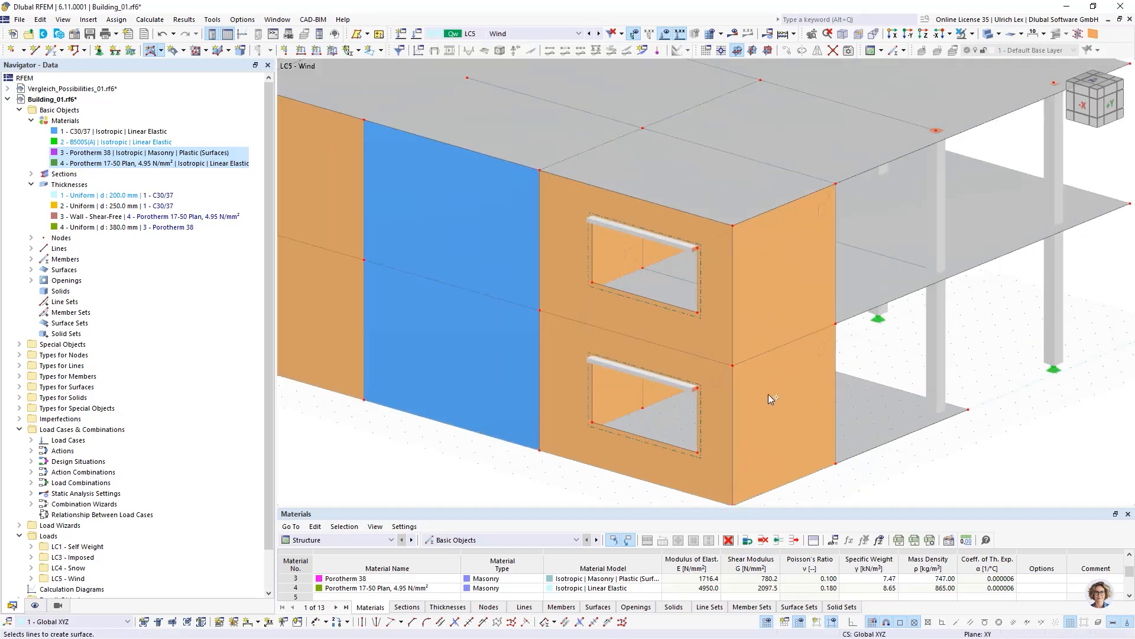
scroll(676, 312, "down", 2)
scroll(701, 395, "up", 4)
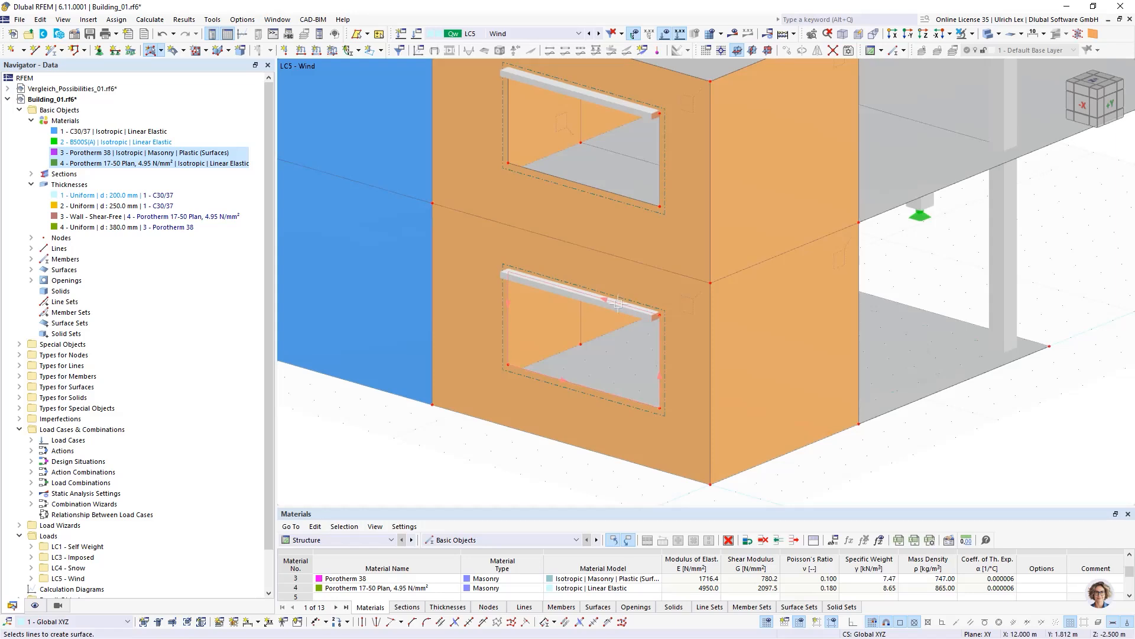
left_click(620, 303)
key("Escape")
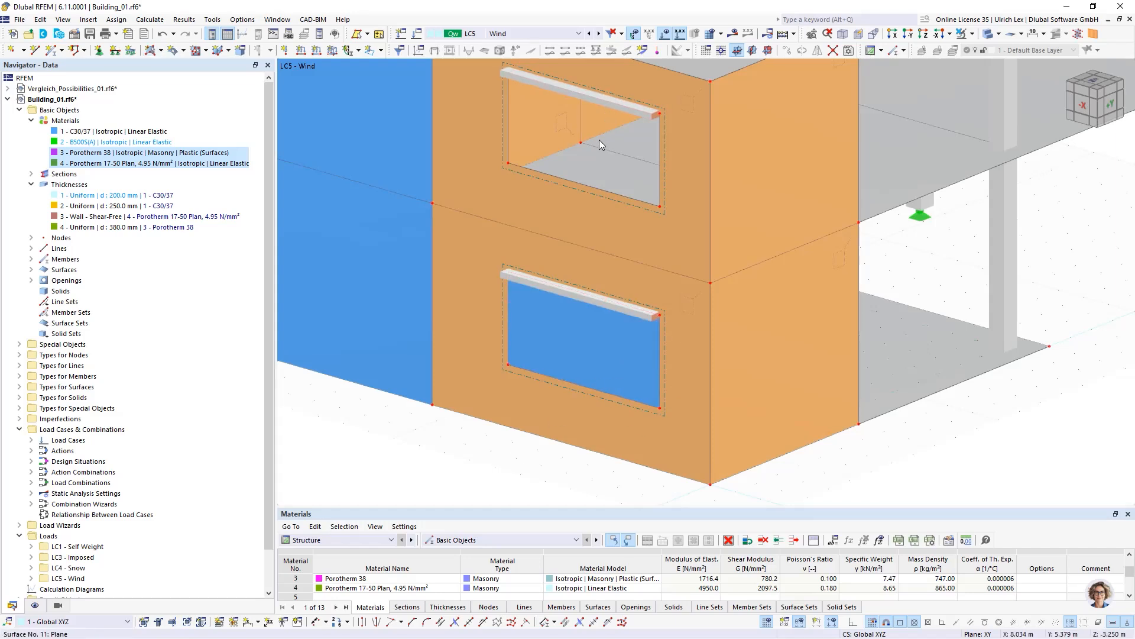
scroll(695, 264, "down", 1)
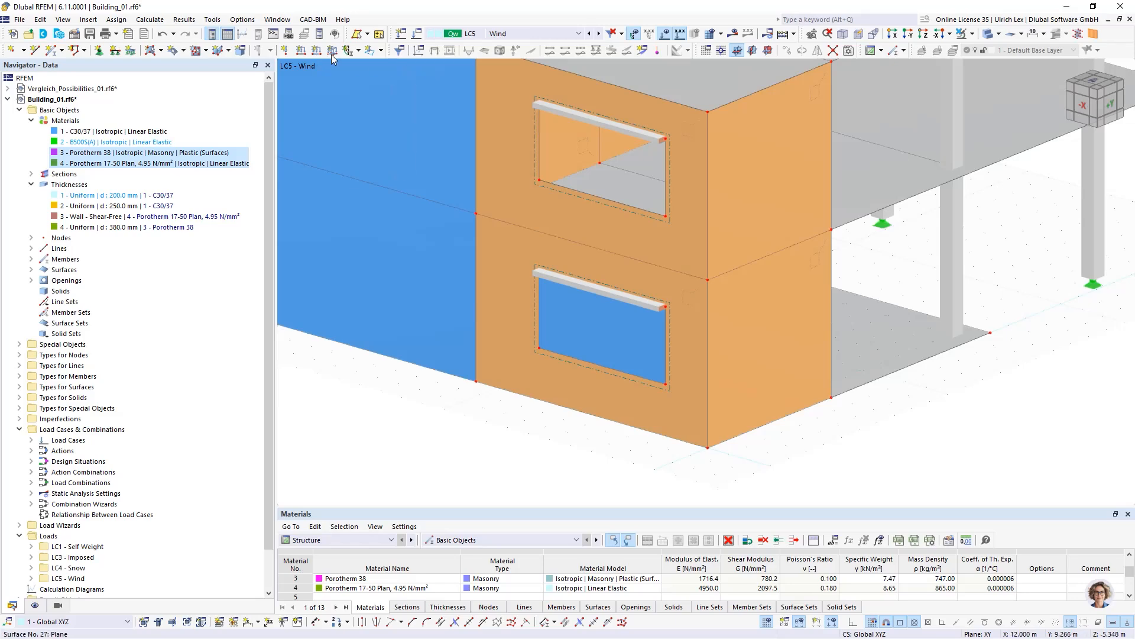
left_click(375, 50)
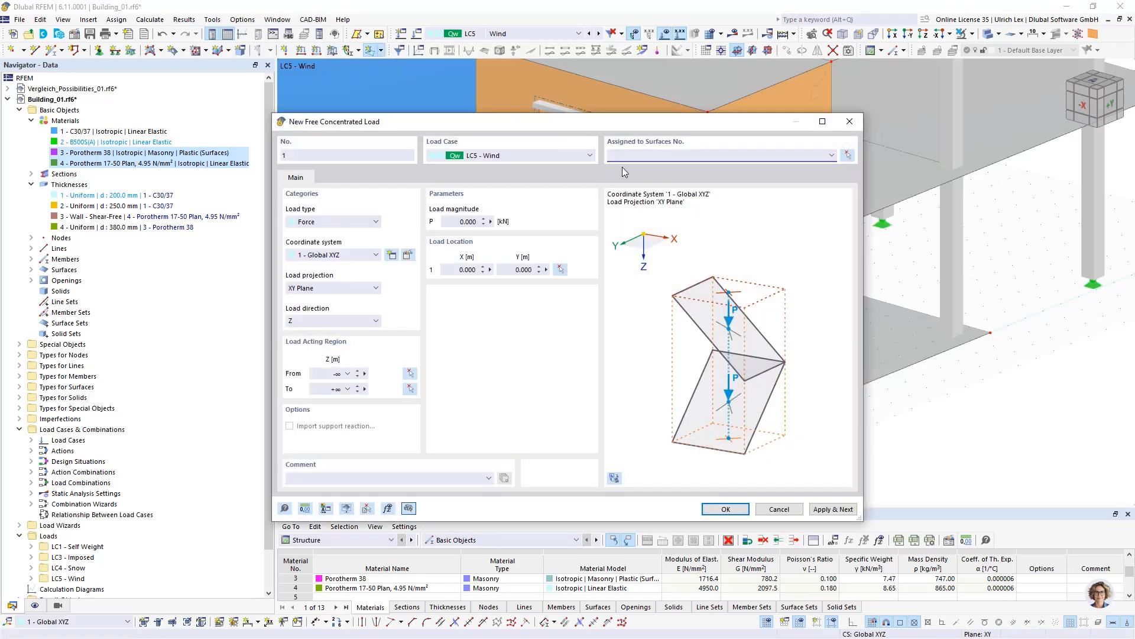
left_click(761, 507)
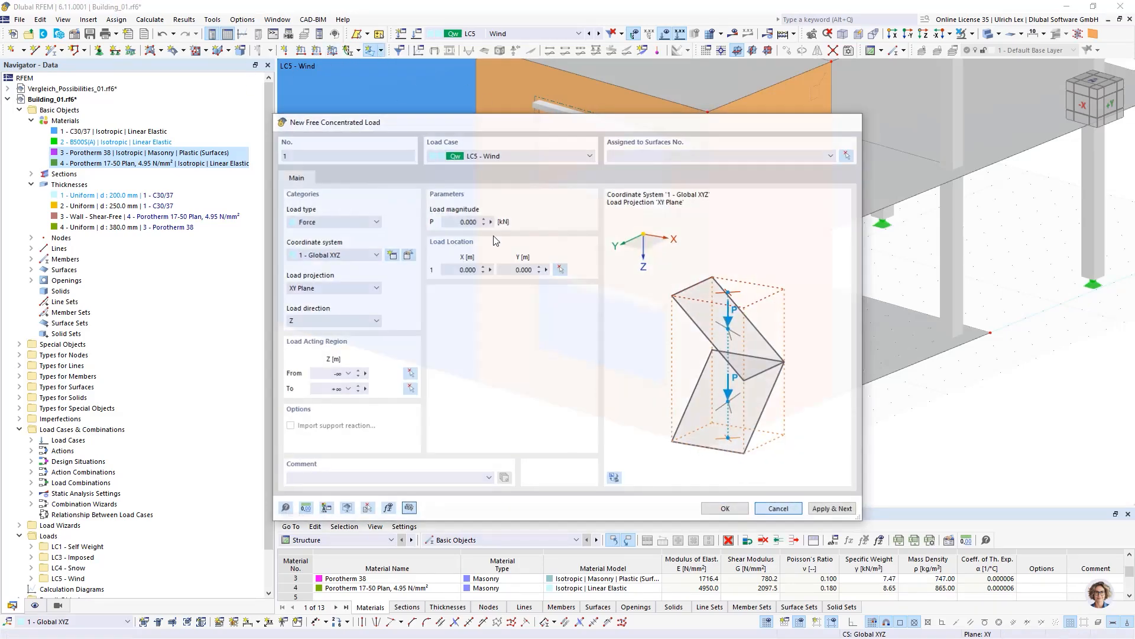
Step: Start a new opening load in the Wind load case with magnitude -0.80 kN/m² and direction Global in X on true area
left_click(381, 52)
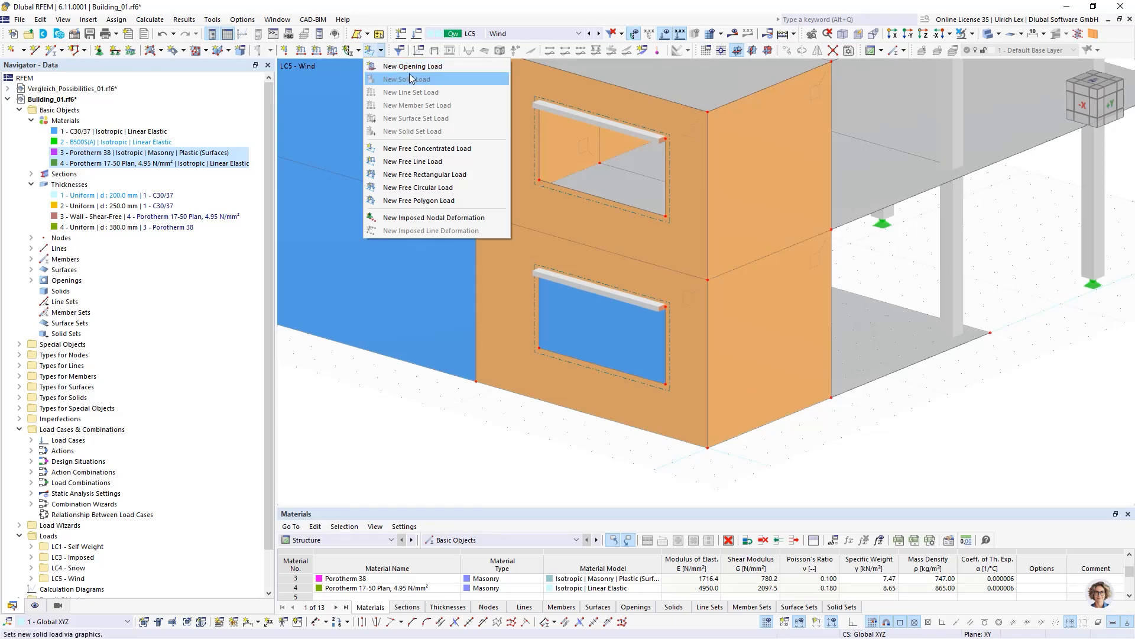
left_click(448, 66)
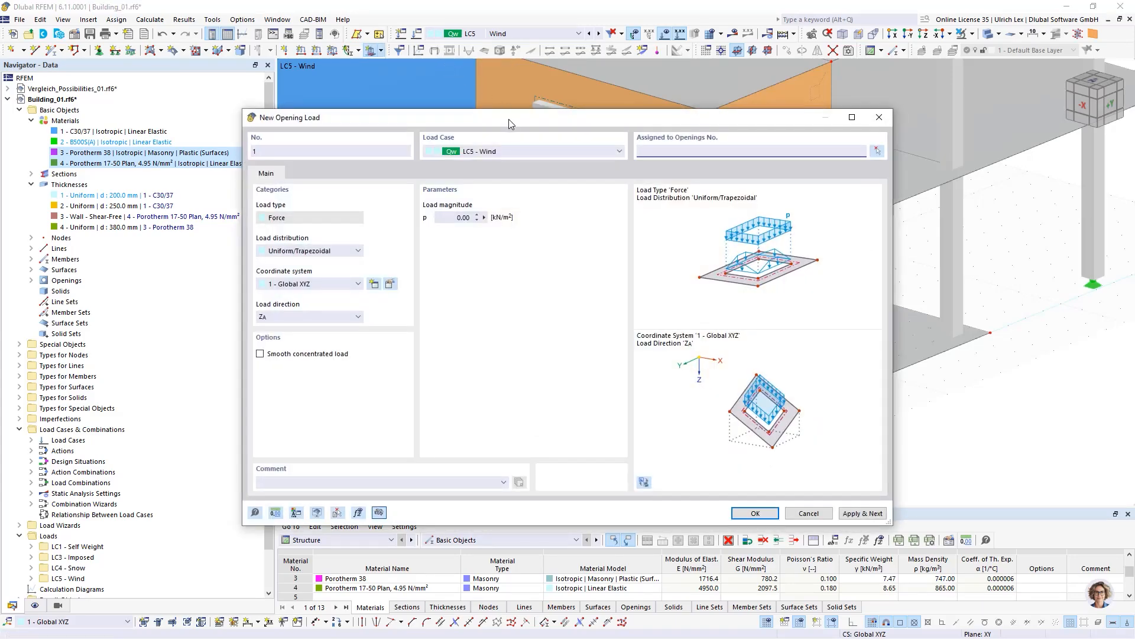
left_click_drag(509, 119, 562, 98)
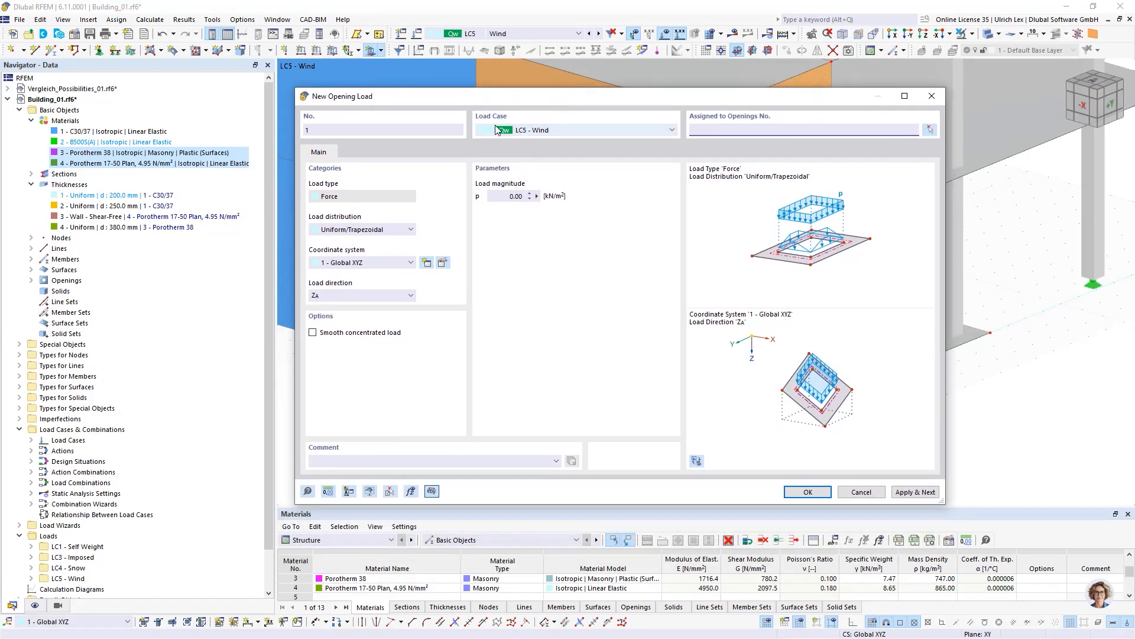
left_click(498, 196)
left_click(358, 300)
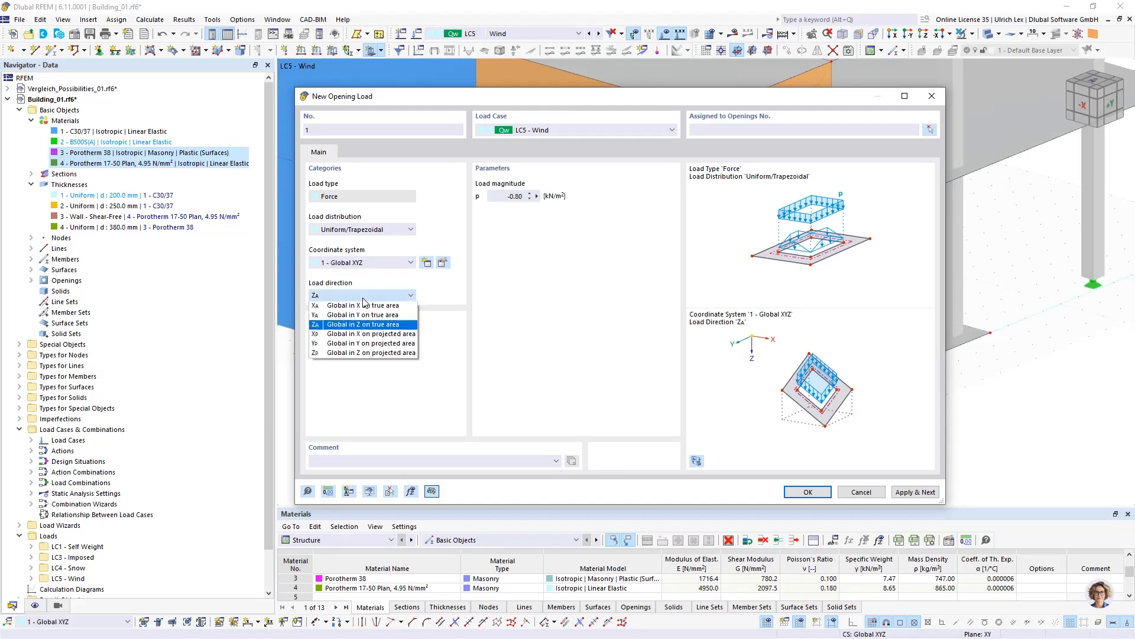
left_click(355, 304)
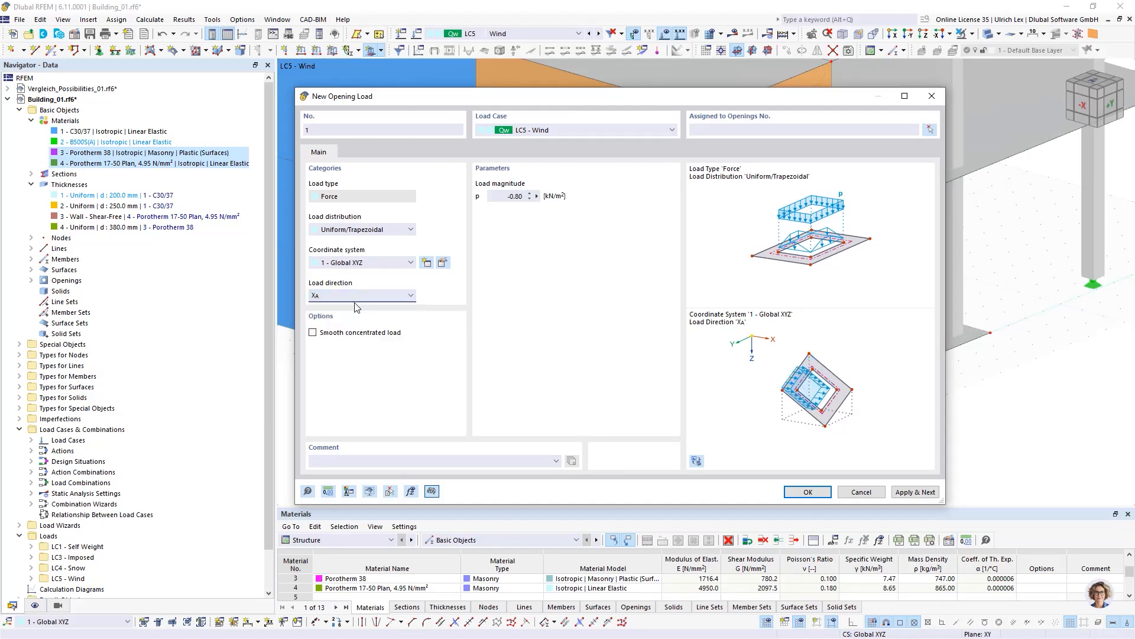
Step: Assign the opening load to the upper-storey window opening and create it
left_click(929, 129)
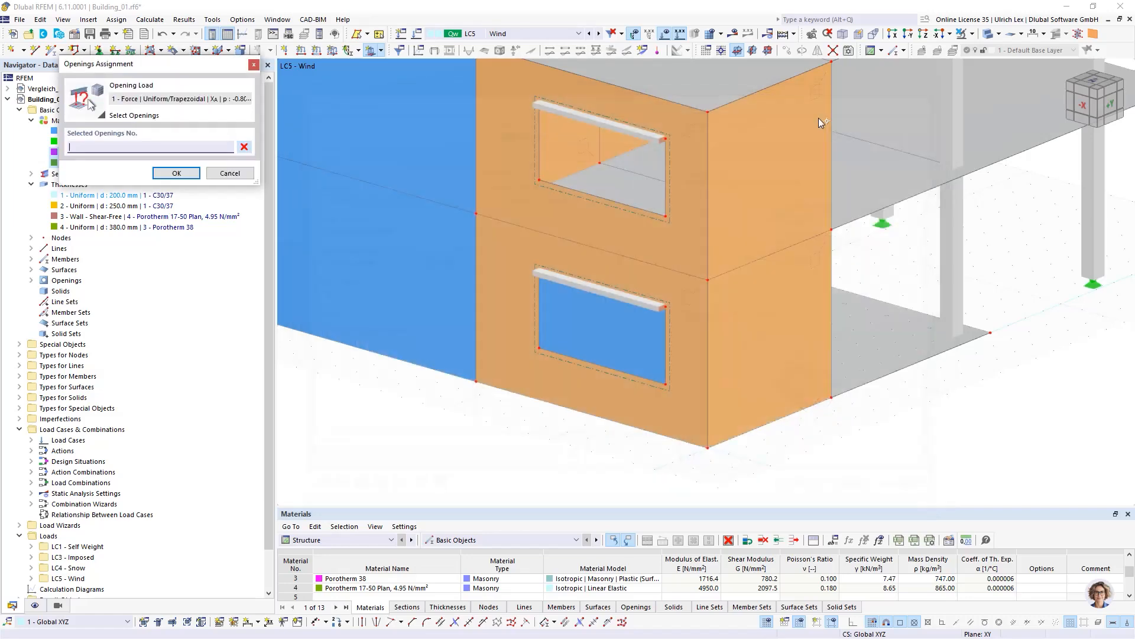
left_click(669, 161)
left_click(189, 173)
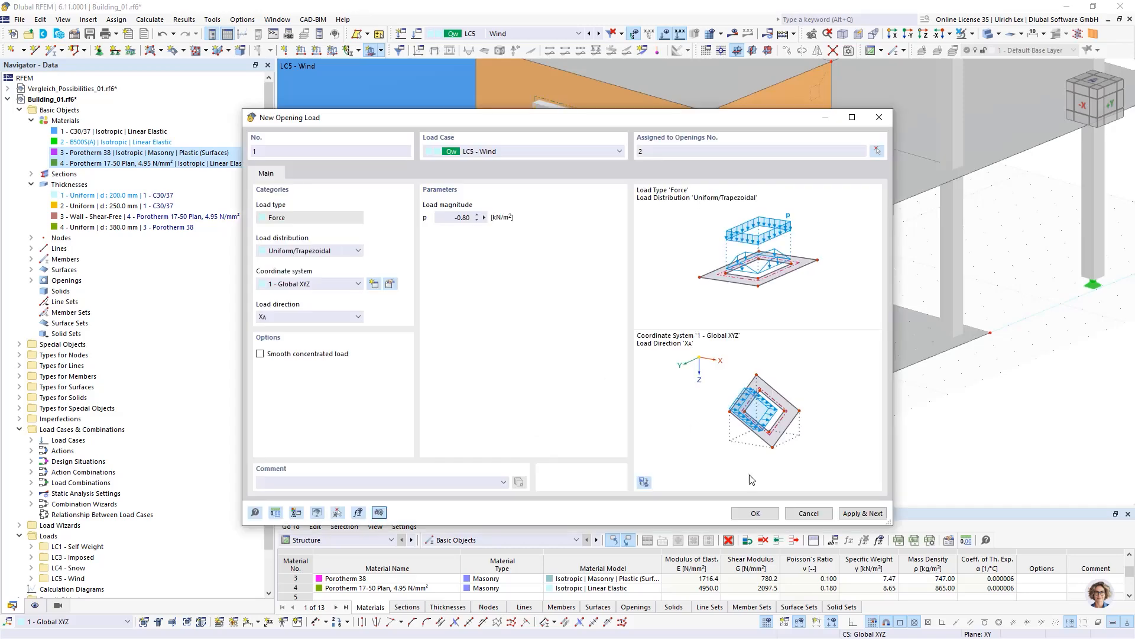
left_click(877, 517)
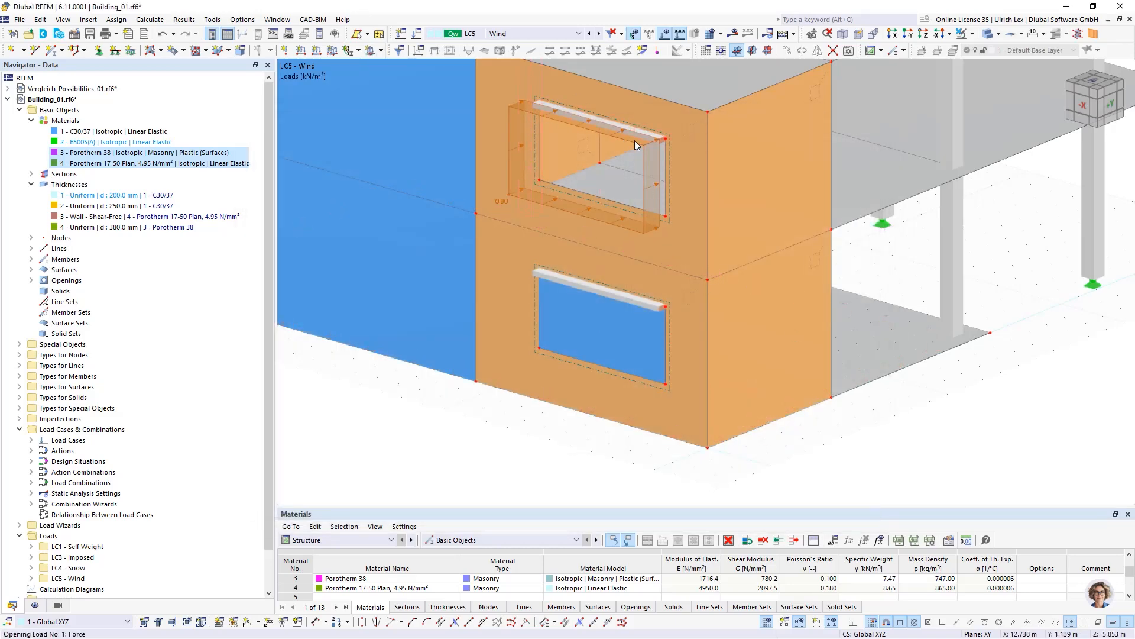
Step: Show the opening load of the upper-storey window as loads on its boundary lines
scroll(628, 133, "up", 2)
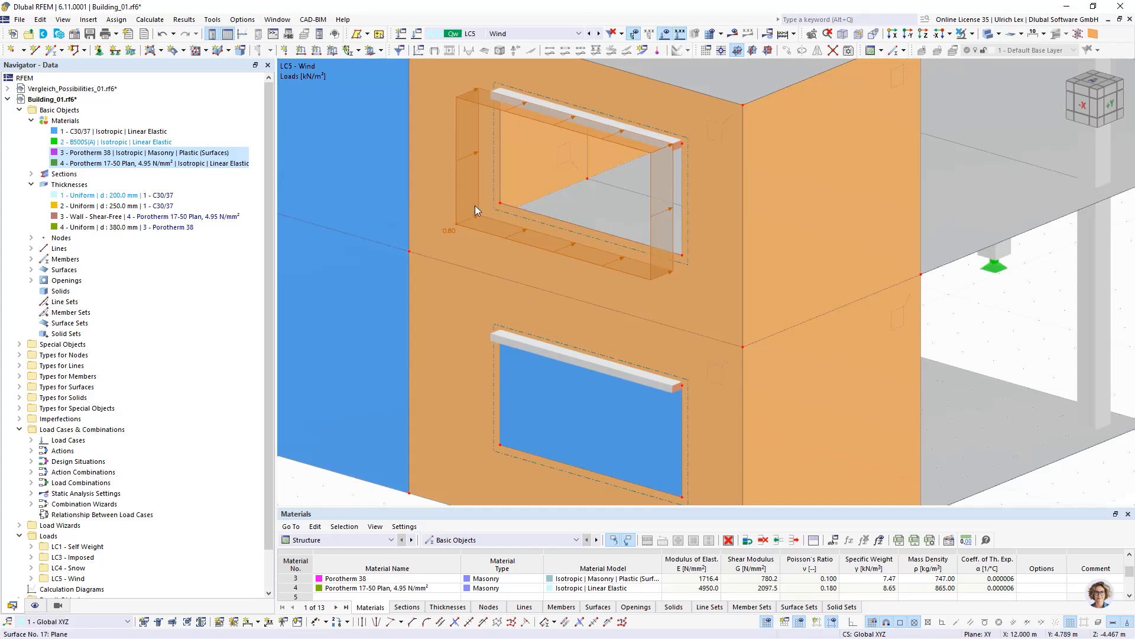
right_click(545, 250)
left_click(1070, 487)
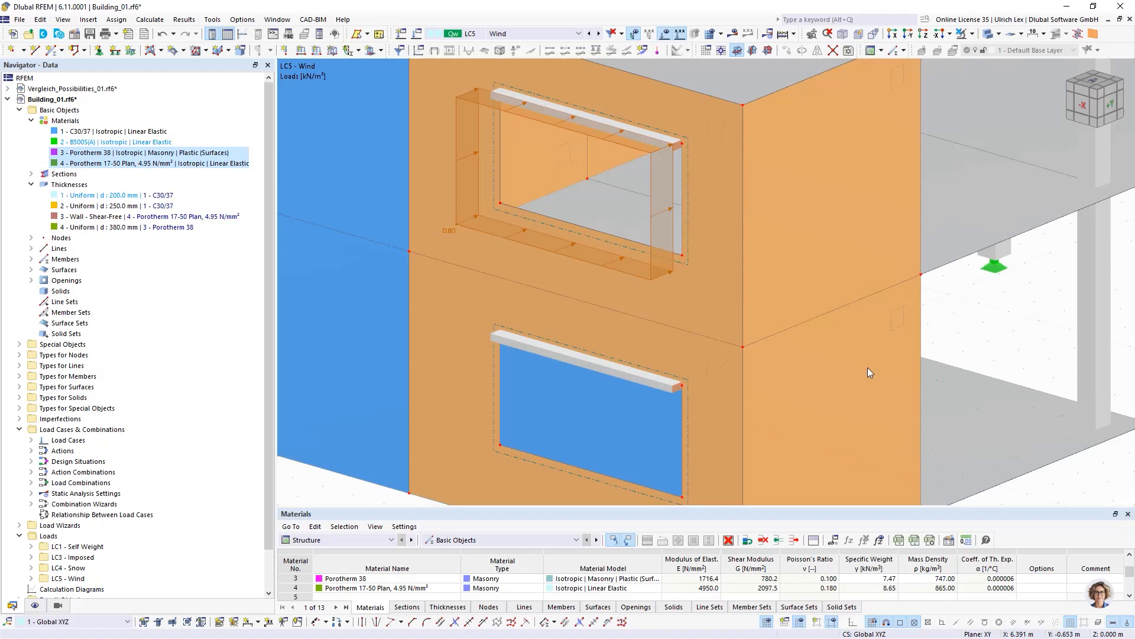
scroll(463, 146, "up", 1)
right_click(455, 154)
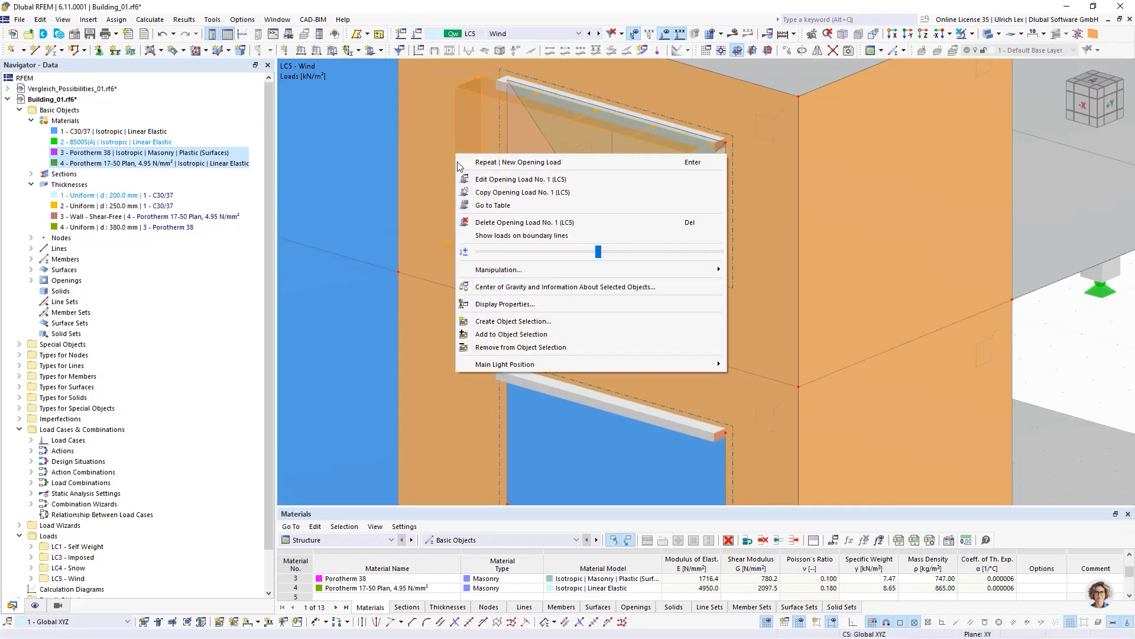
left_click(548, 236)
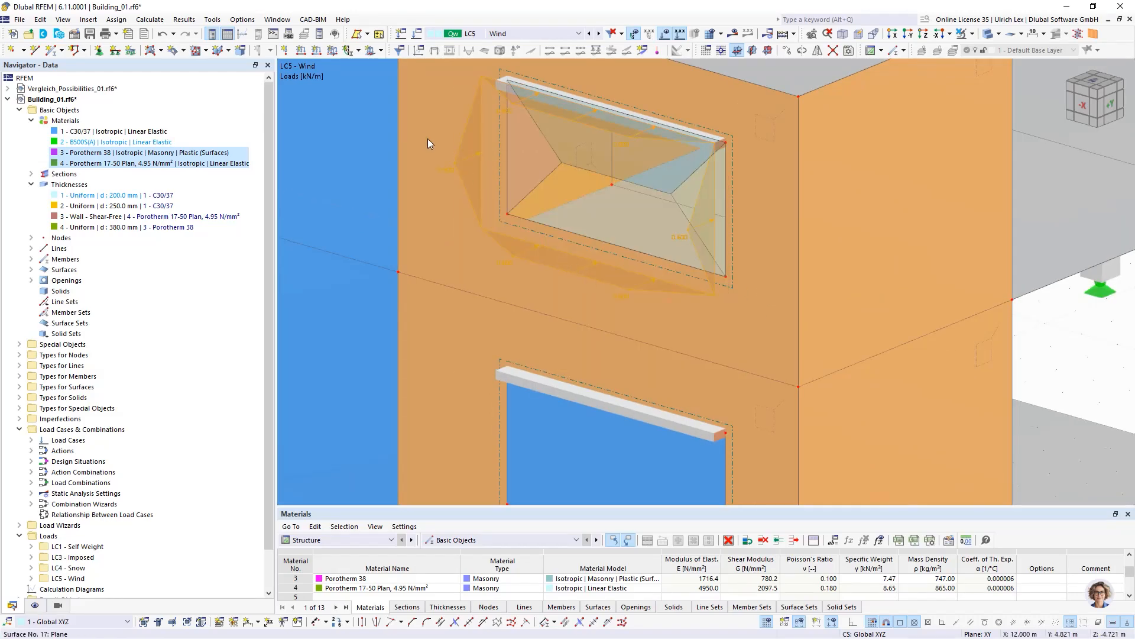
scroll(426, 140, "down", 1)
left_click(1060, 489)
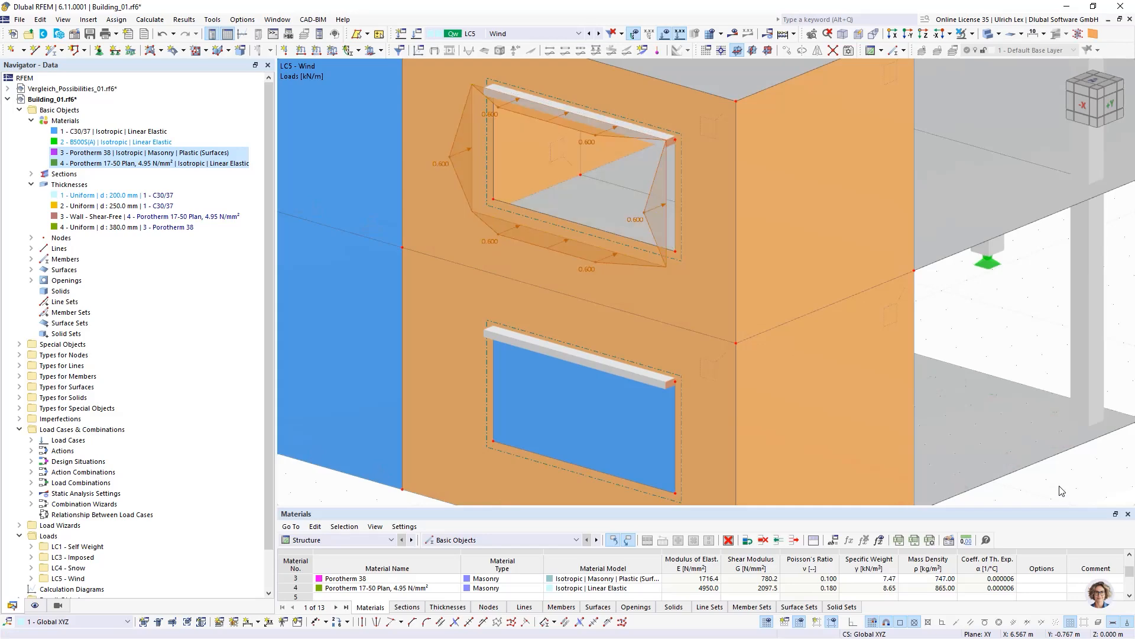
Step: Start a uniform surface load in the Wind load case with magnitude -0.80 kN/m² and direction XA
scroll(562, 177, "down", 3)
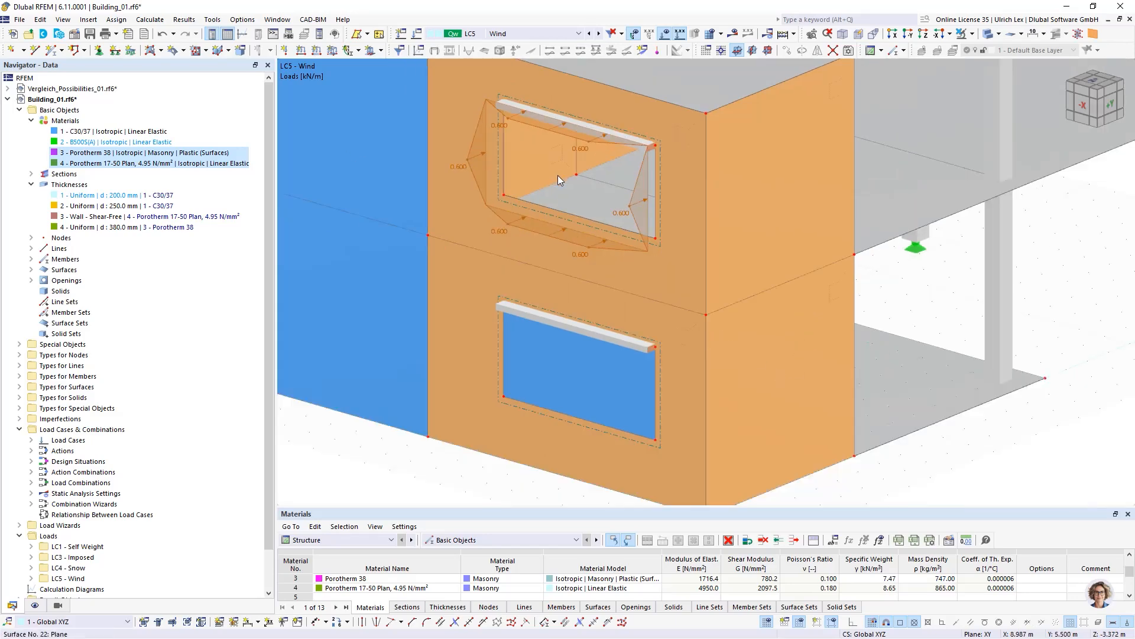
scroll(659, 275, "down", 2)
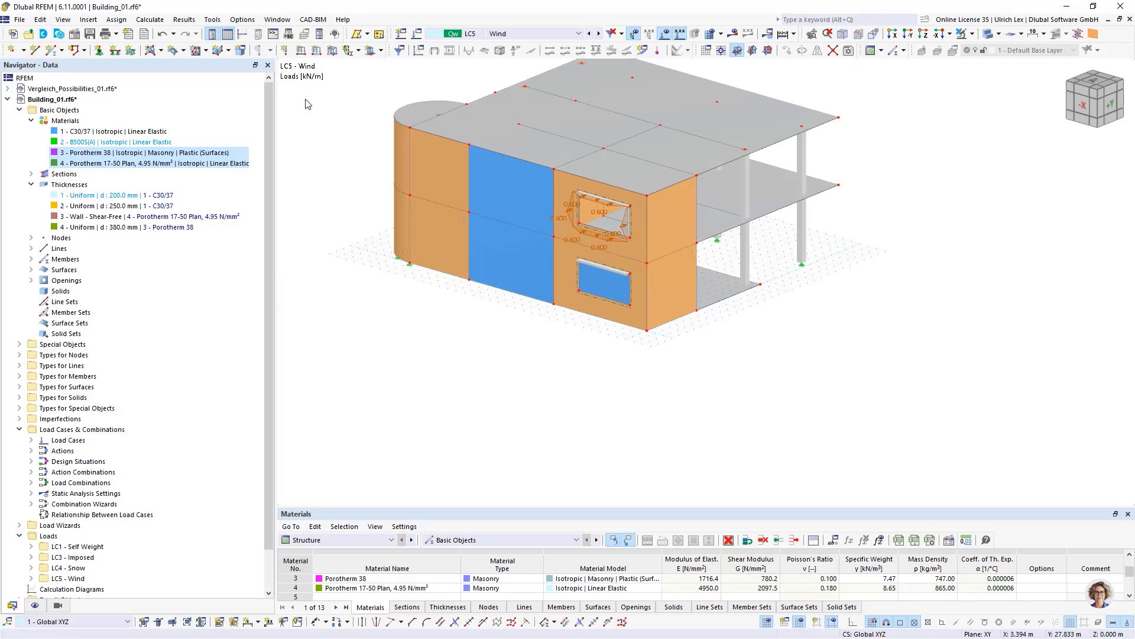
left_click(333, 52)
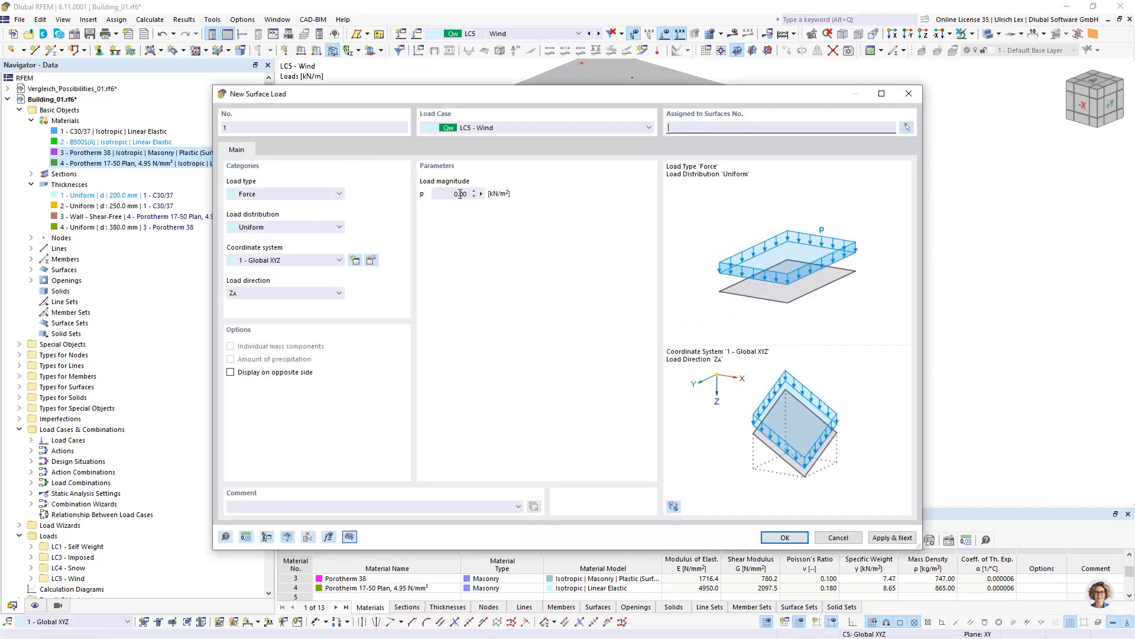
left_click(460, 194)
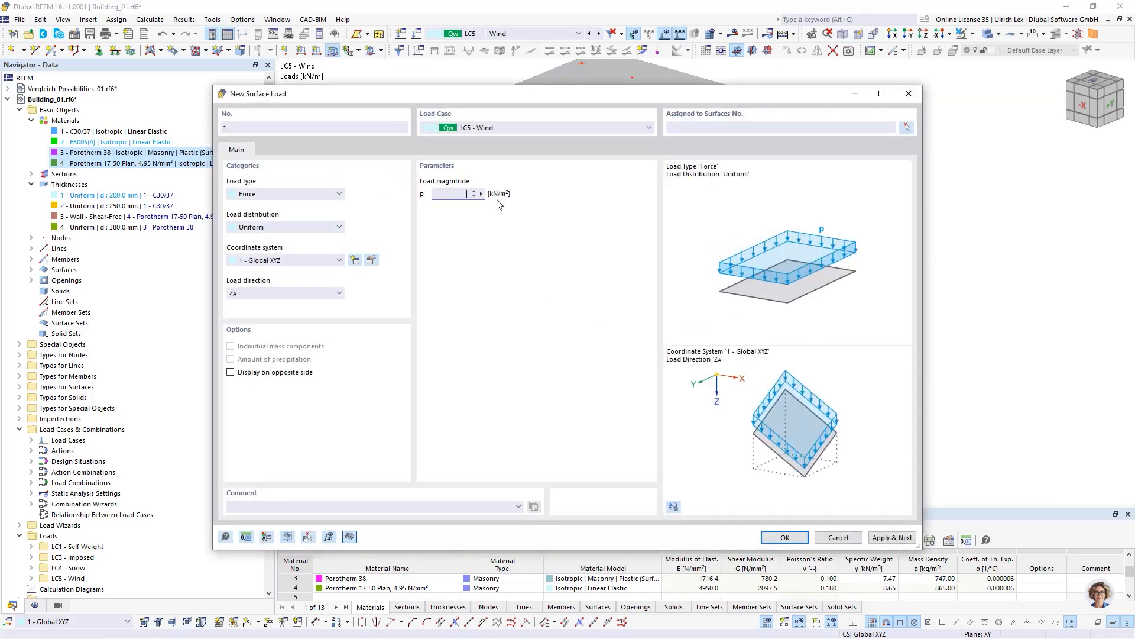
left_click(270, 300)
left_click(272, 307)
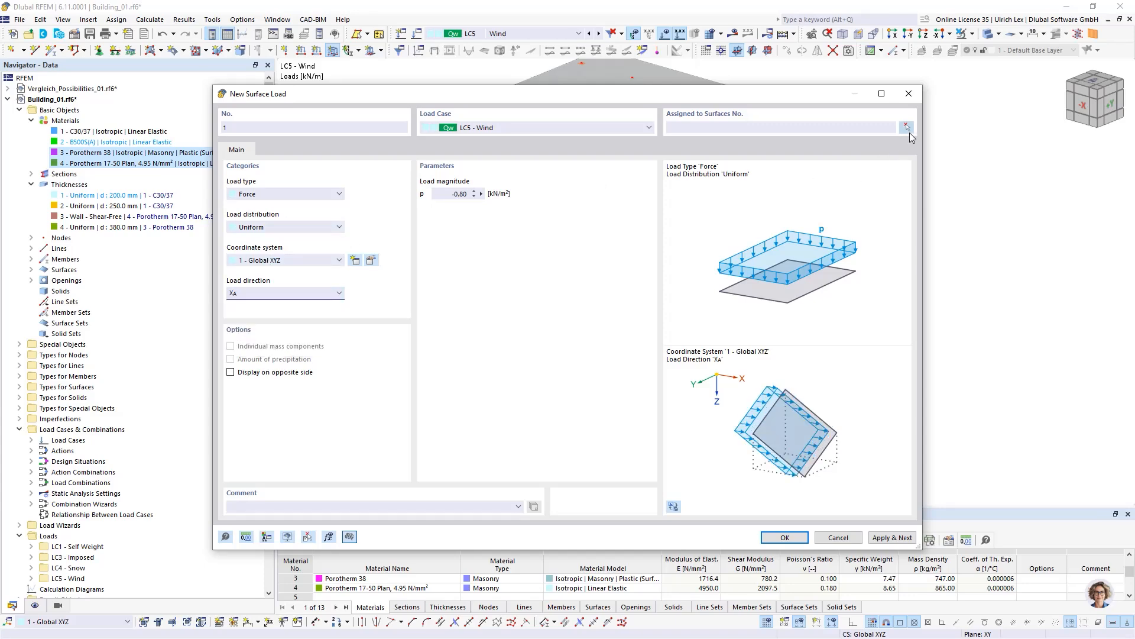
Step: Assign the surface load to facade surfaces 14-17, 27 and 28, including both load transfer surfaces, and create it
left_click(908, 128)
left_click(437, 242)
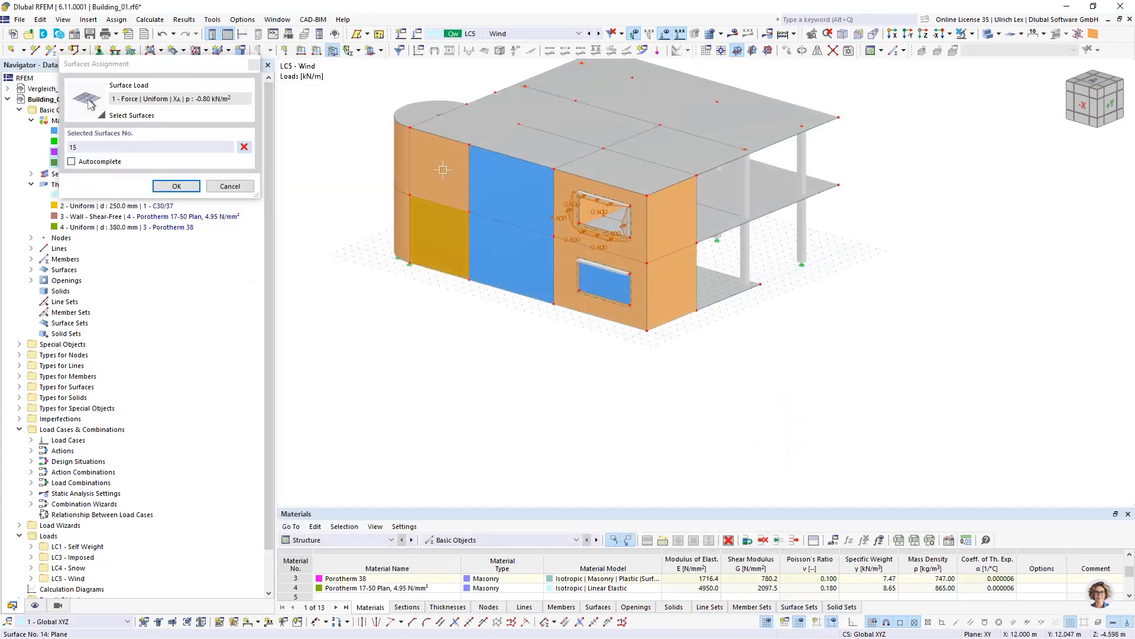
left_click(443, 170)
left_click(524, 178)
left_click(569, 261)
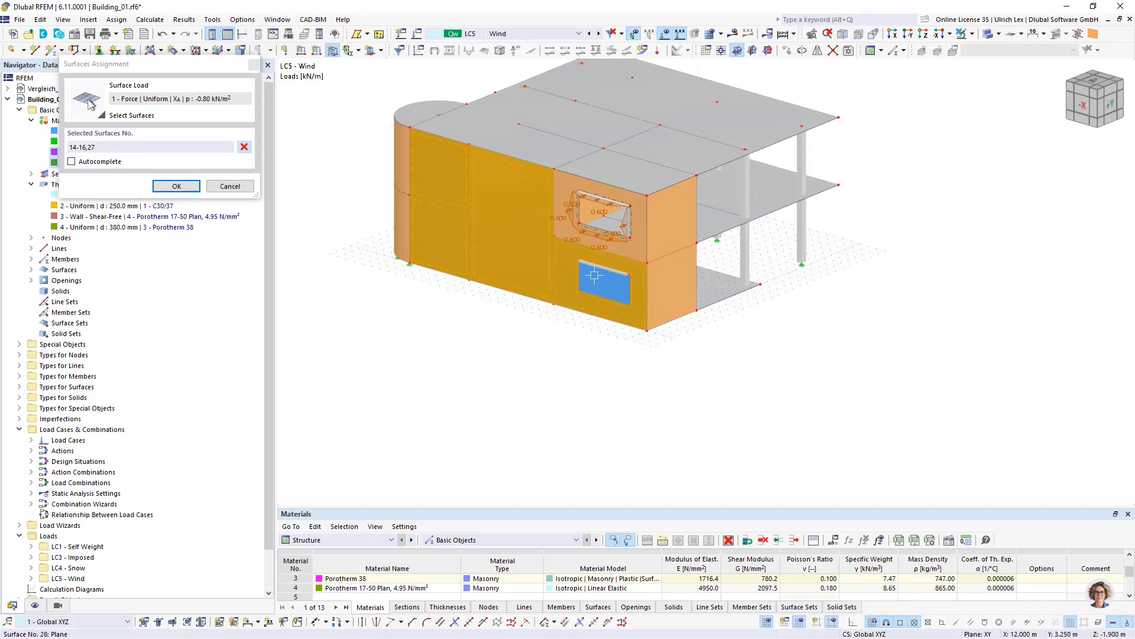
left_click(595, 275)
left_click(634, 251)
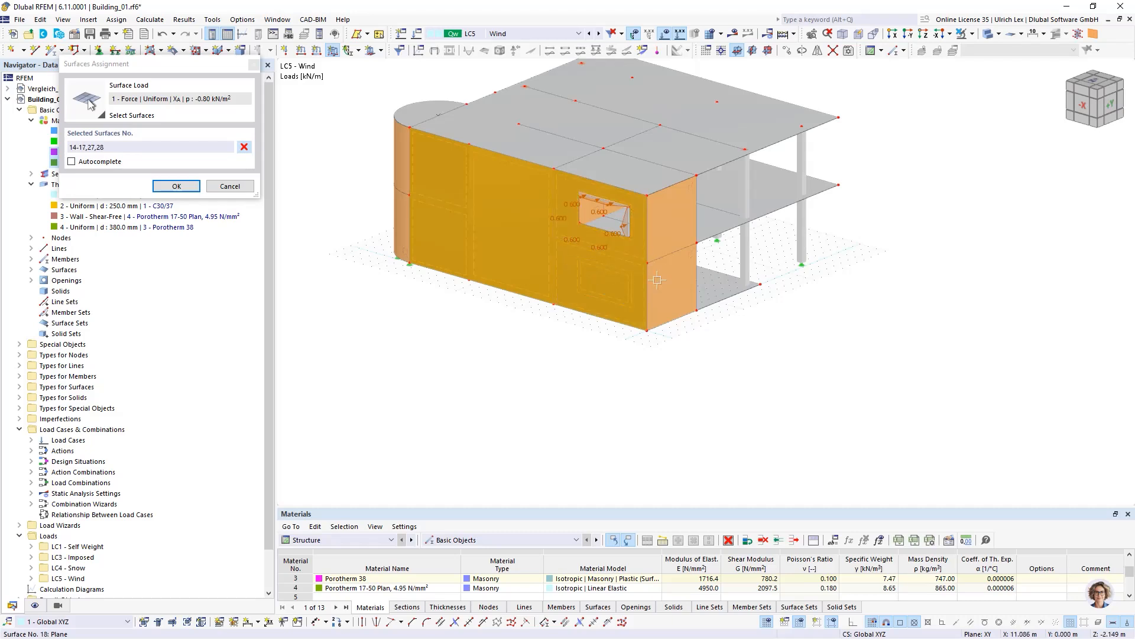
left_click(176, 186)
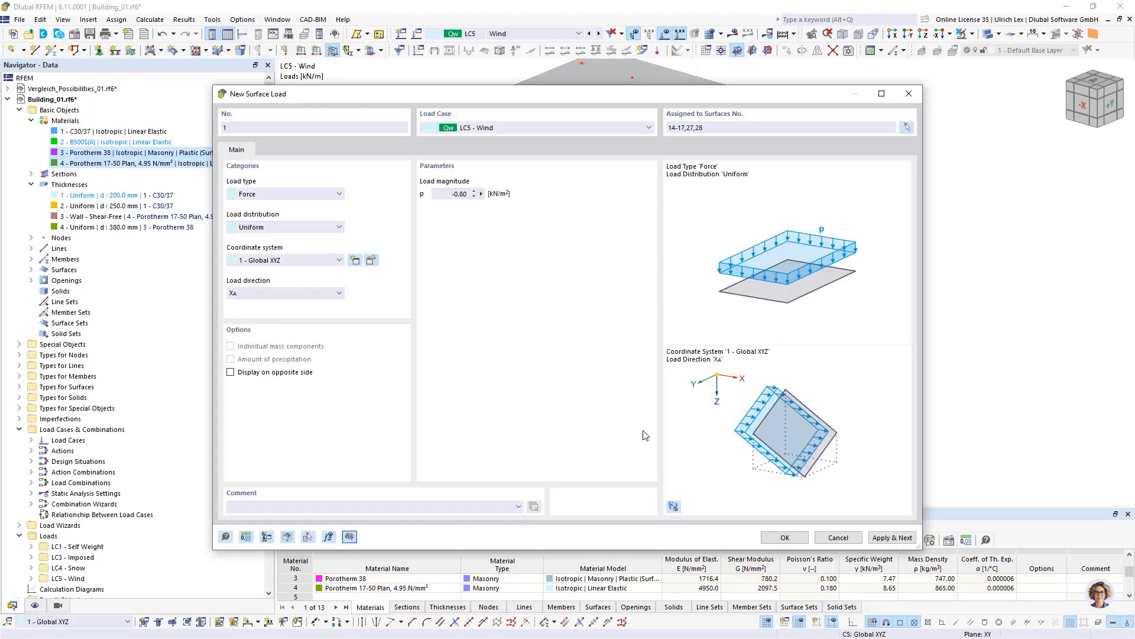
left_click(782, 537)
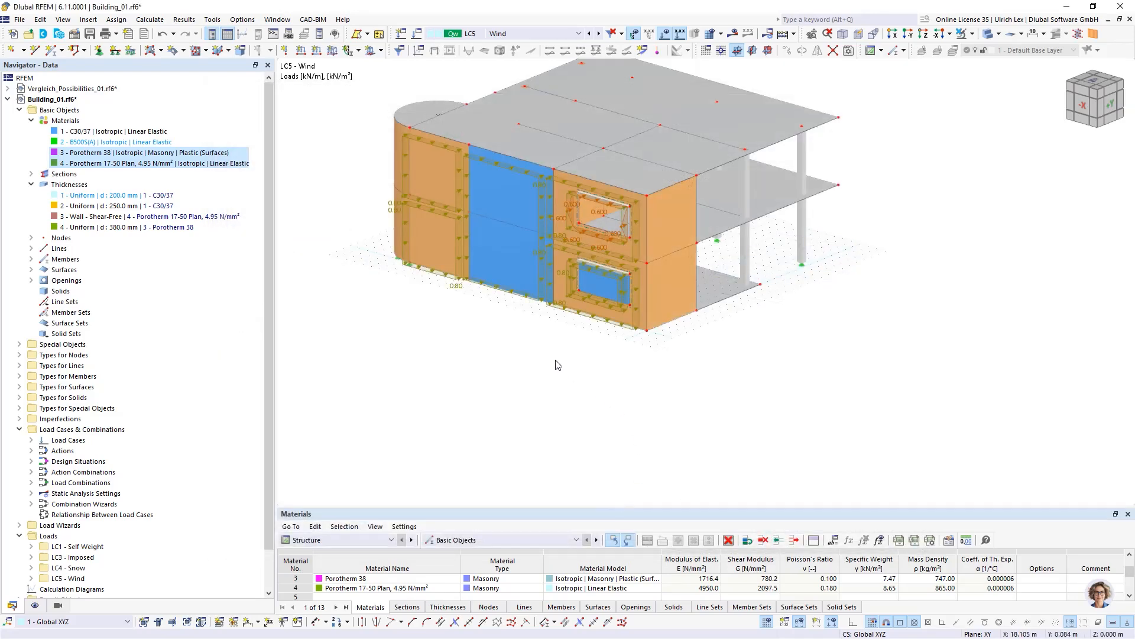
Step: Display the loads from distribution surface for the two-storey load transfer surface beside the window wall
scroll(529, 200, "up", 1)
middle_click_drag(632, 469, 614, 439, "ctrl")
scroll(516, 119, "up", 2)
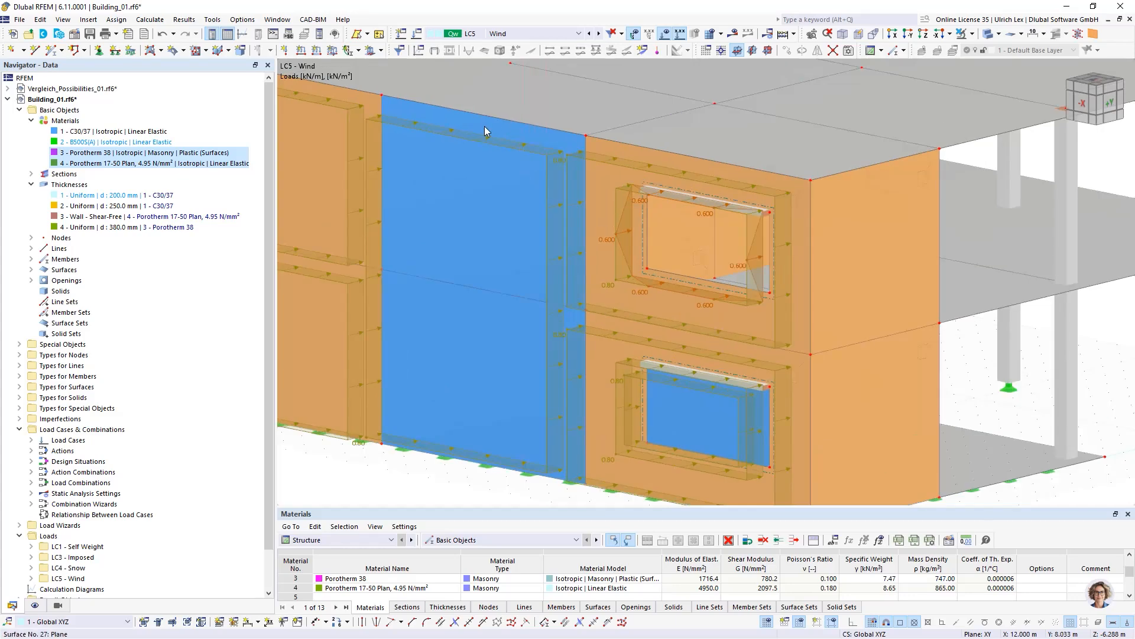
left_click(484, 126)
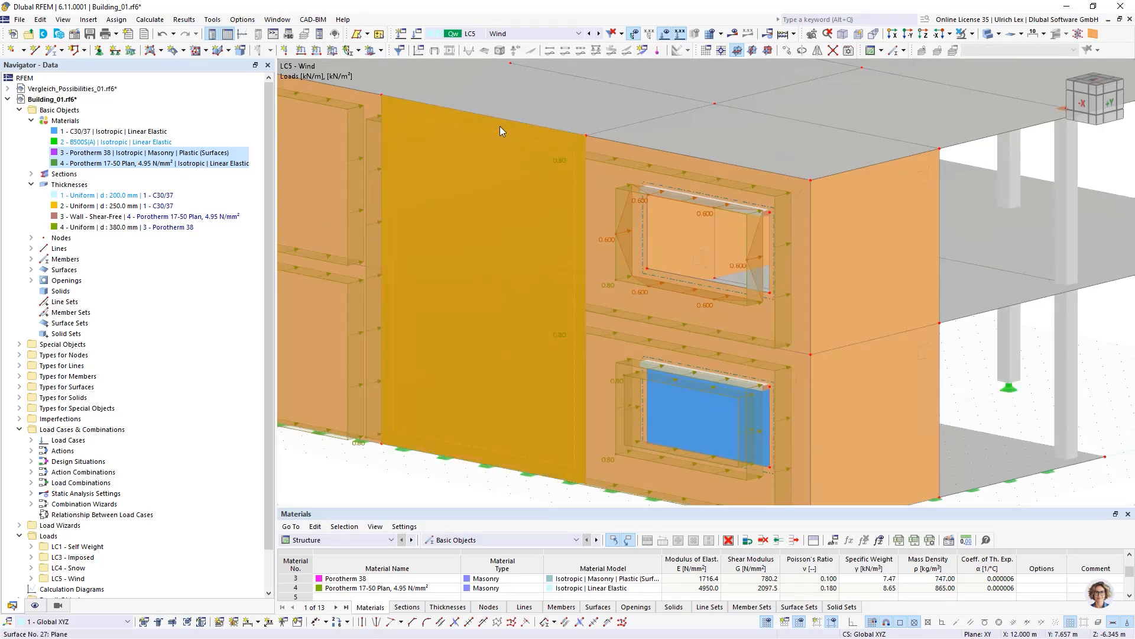
right_click(499, 126)
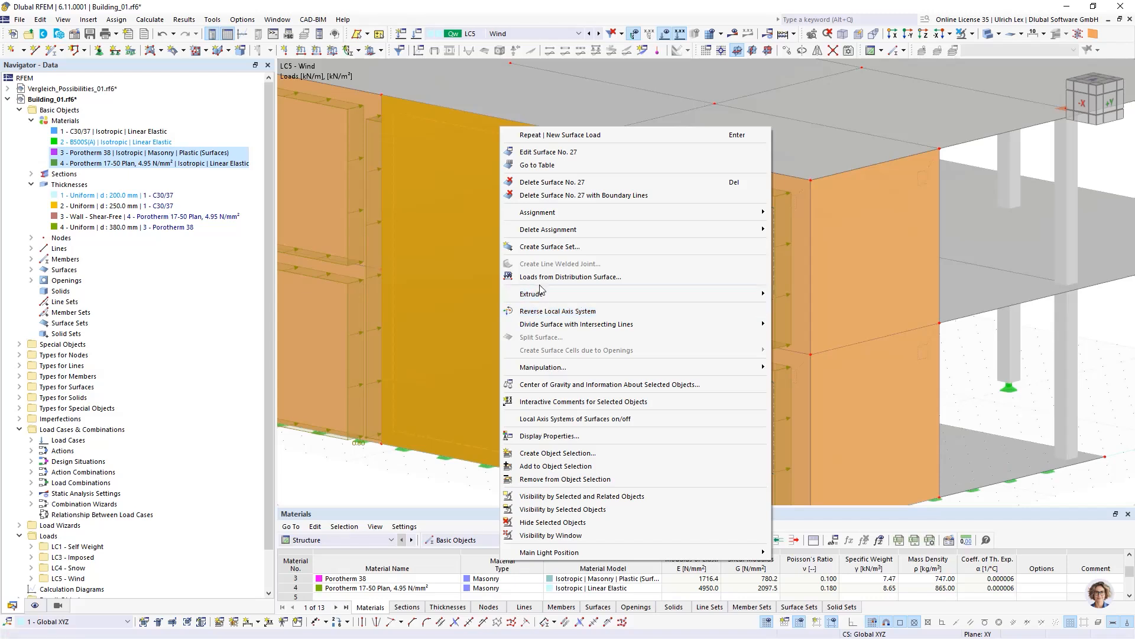
left_click(592, 277)
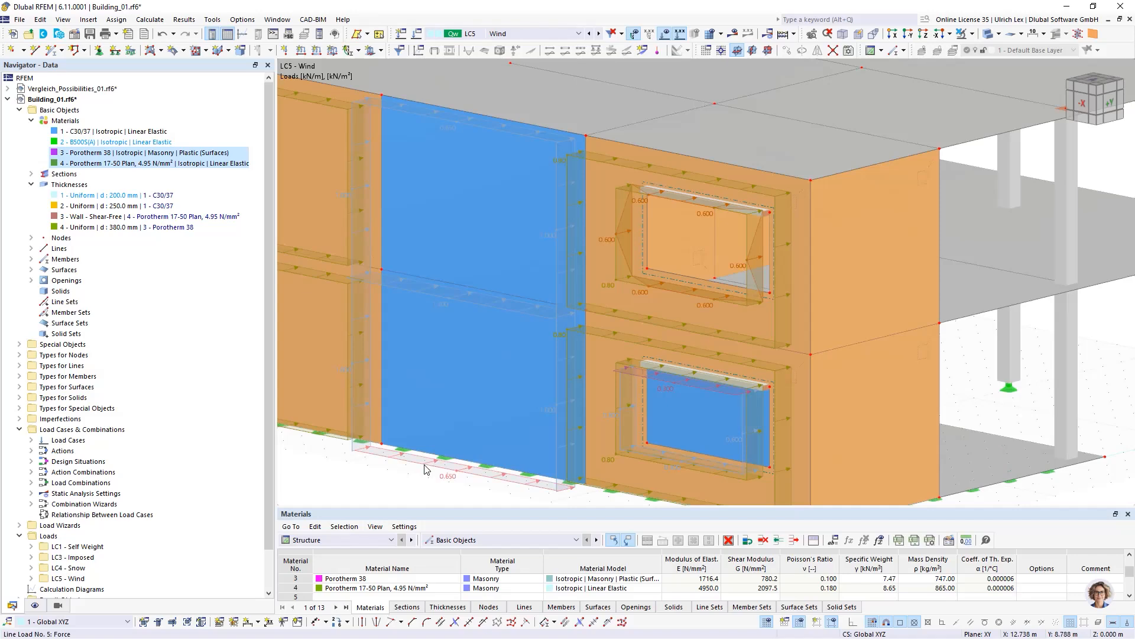
Step: Examine the distributed line loads along the edges of the facade gap and around the ground-floor window
scroll(564, 387, "down", 3)
scroll(570, 391, "up", 5)
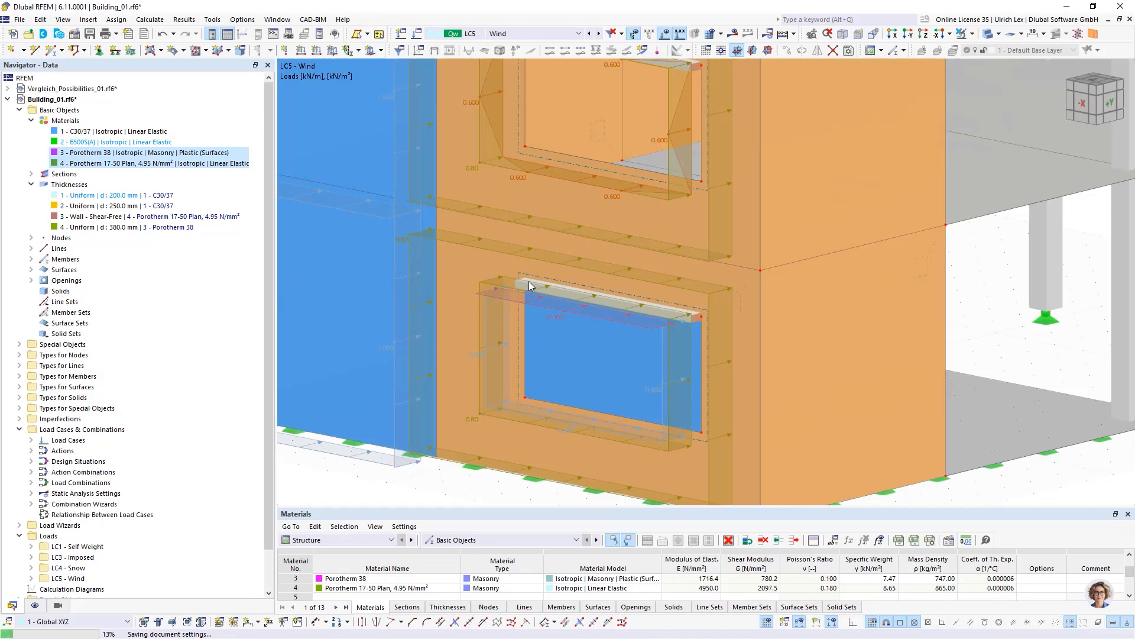
scroll(612, 290, "down", 2)
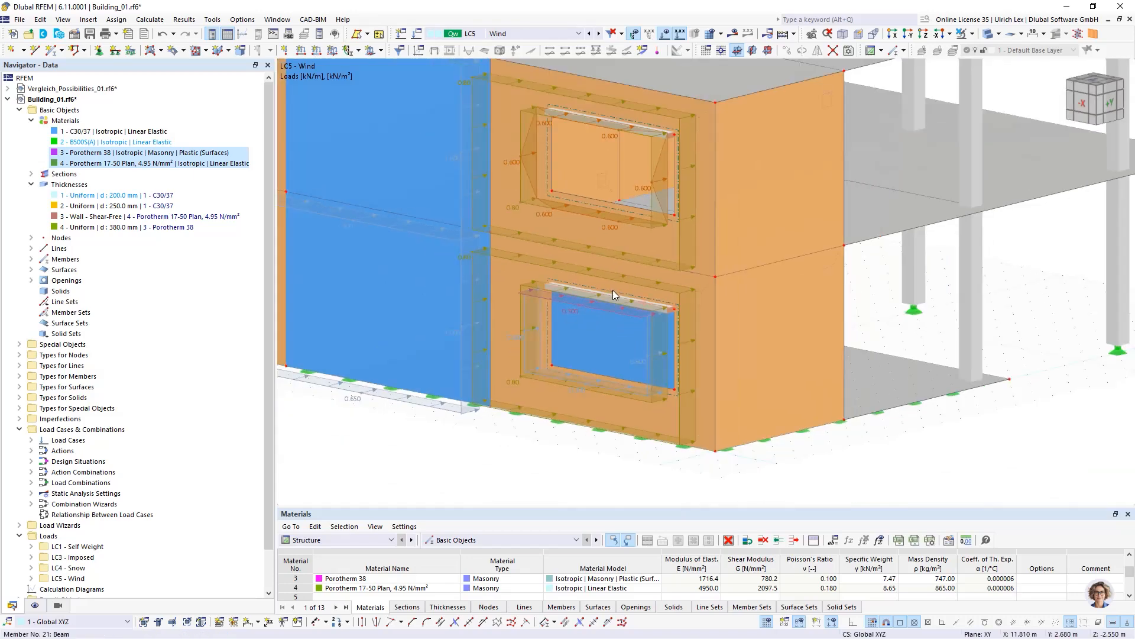
scroll(622, 323, "up", 2)
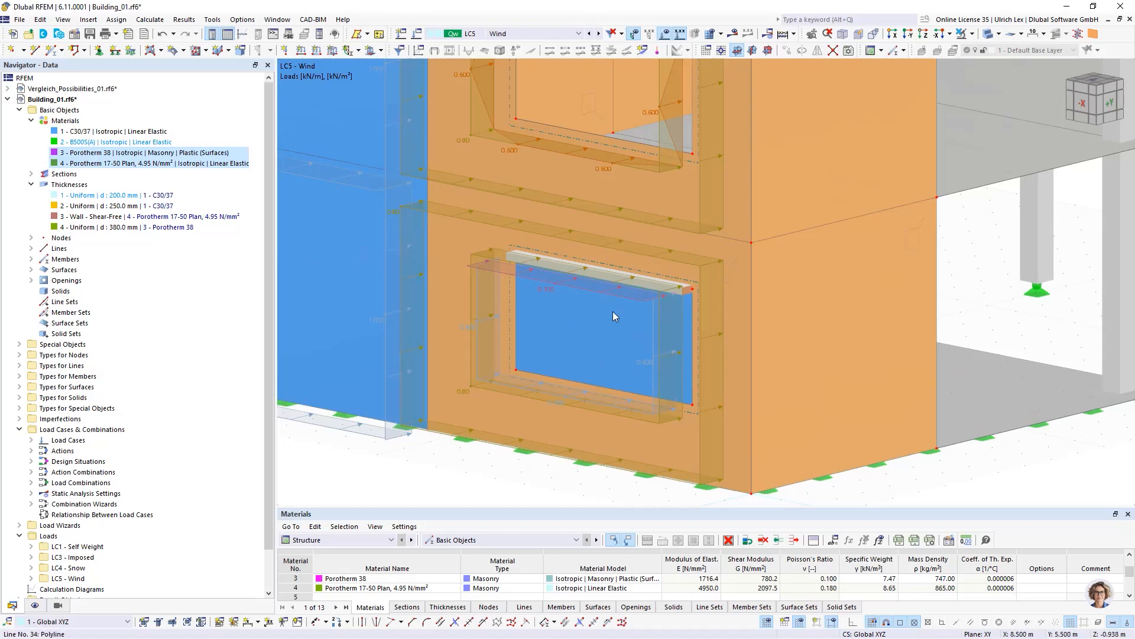
scroll(686, 351, "down", 5)
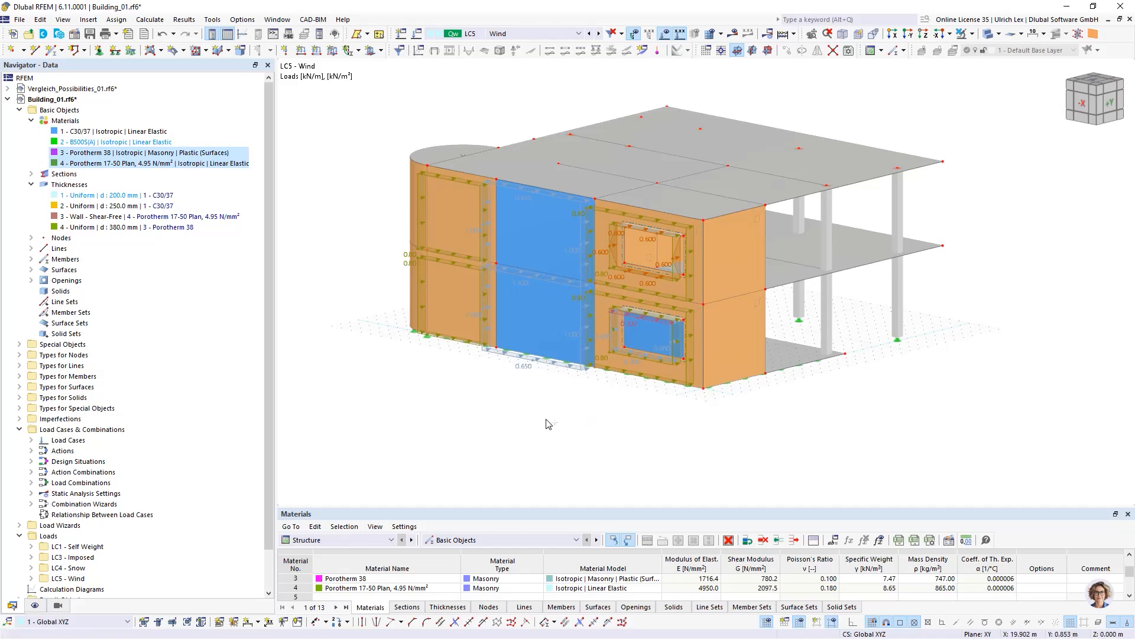
middle_click_drag(547, 421, 567, 421, "ctrl")
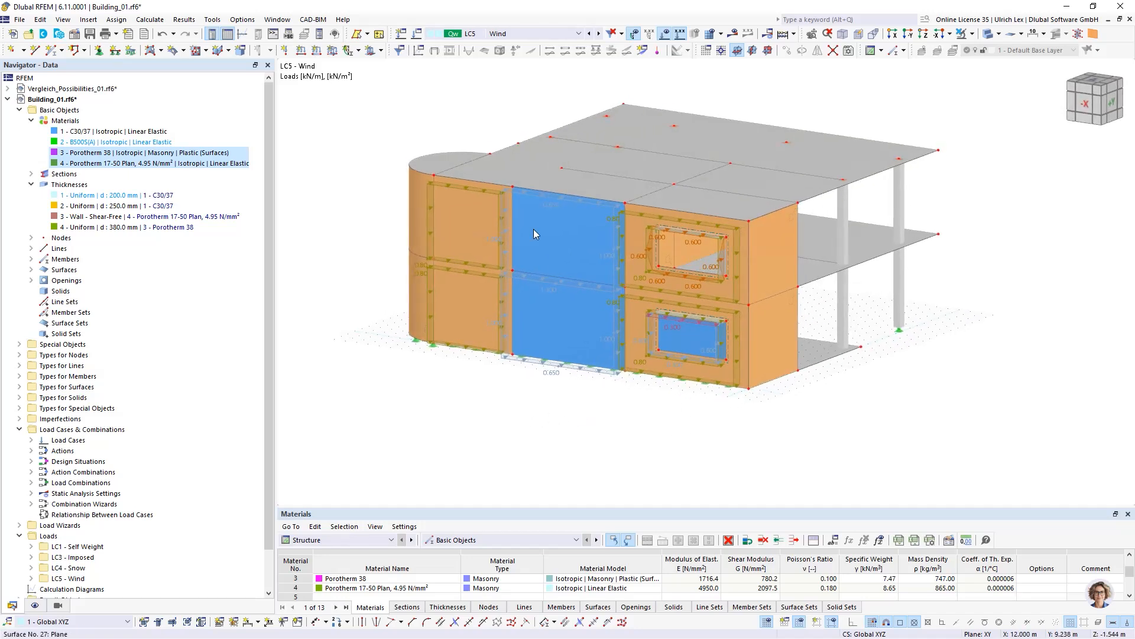
Step: Select load combination CO4 (1.35 * LC1 + 1.50 * LC3 + 0.75 * LC4 + 0.90 * LC5) and calculate its results
scroll(510, 117, "up", 1)
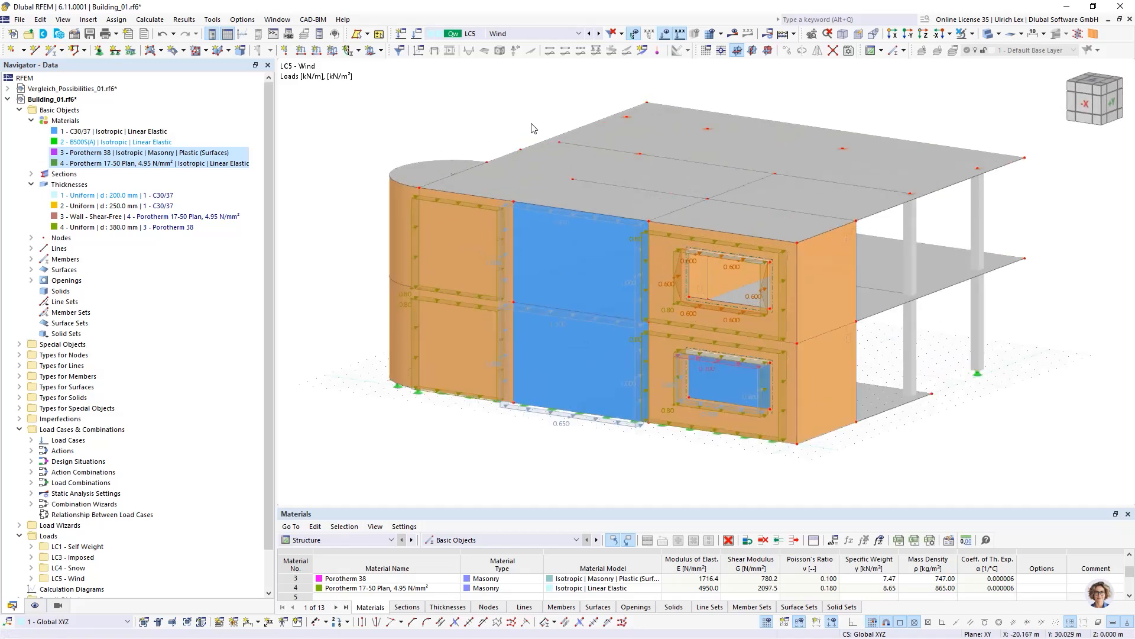
left_click(564, 33)
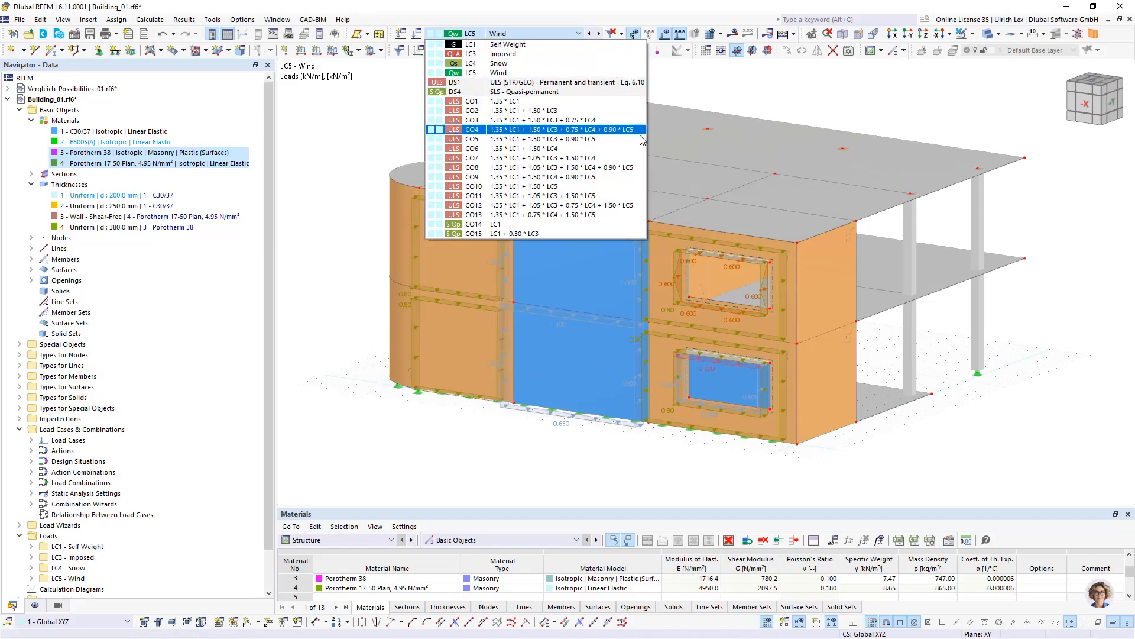
left_click(612, 135)
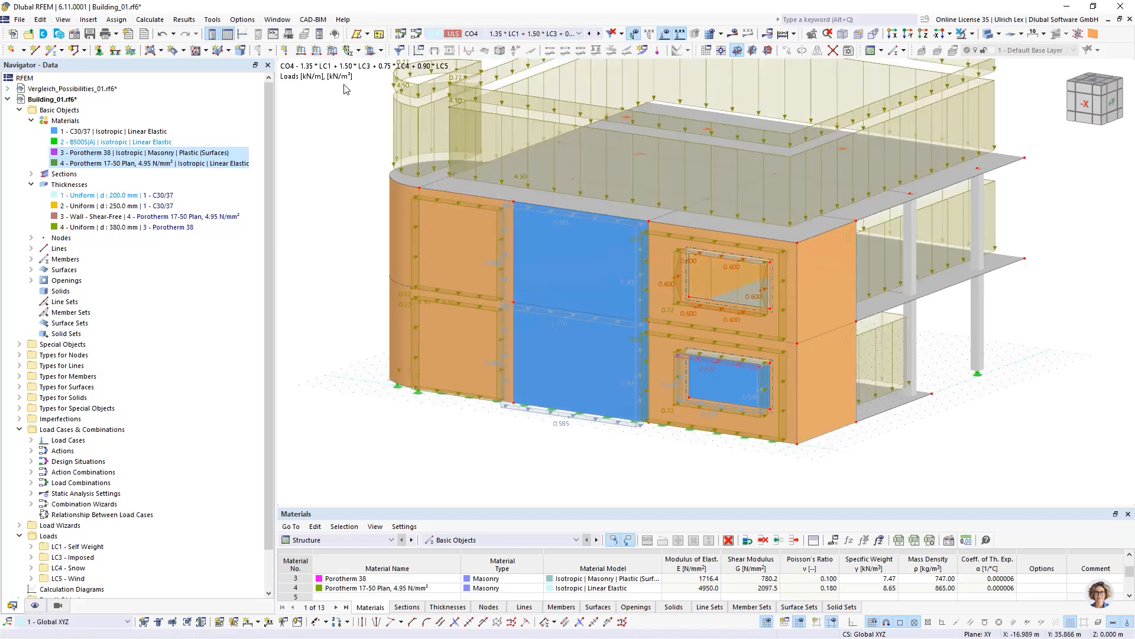
left_click(732, 33)
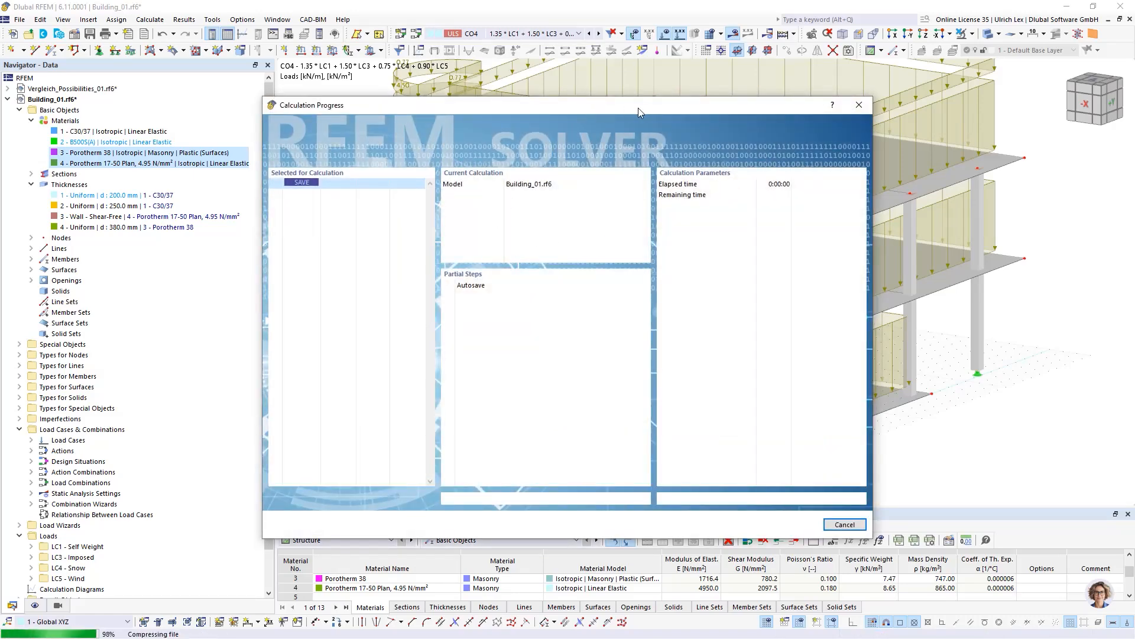
left_click_drag(638, 108, 654, 85)
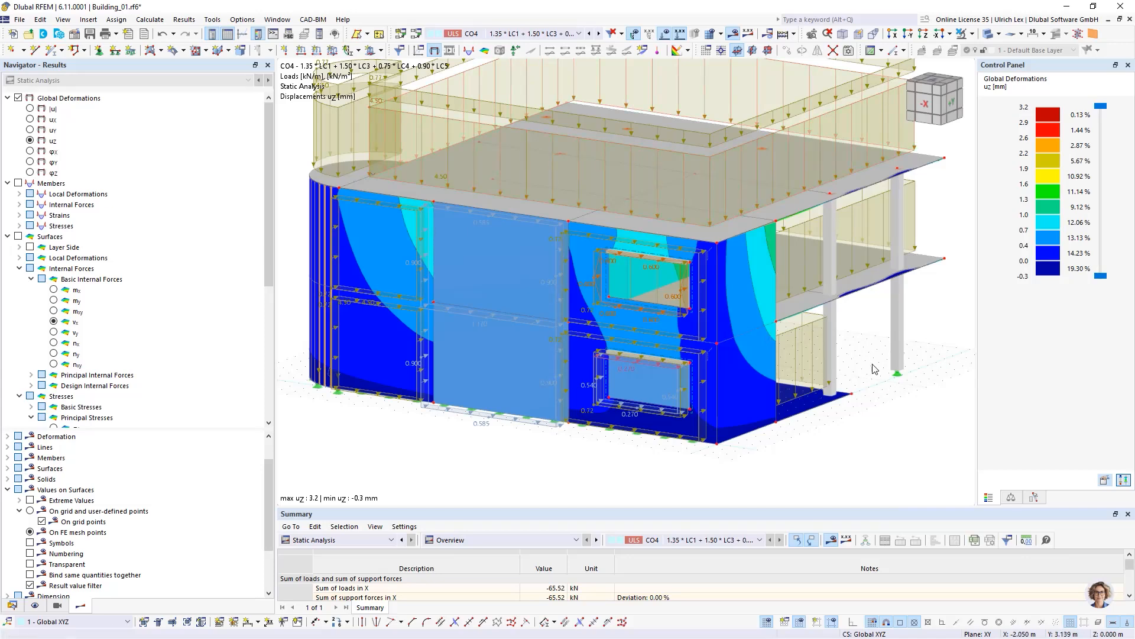
Step: Hide the loads on the building and display the total global deformation |u|
scroll(800, 432, "down", 1)
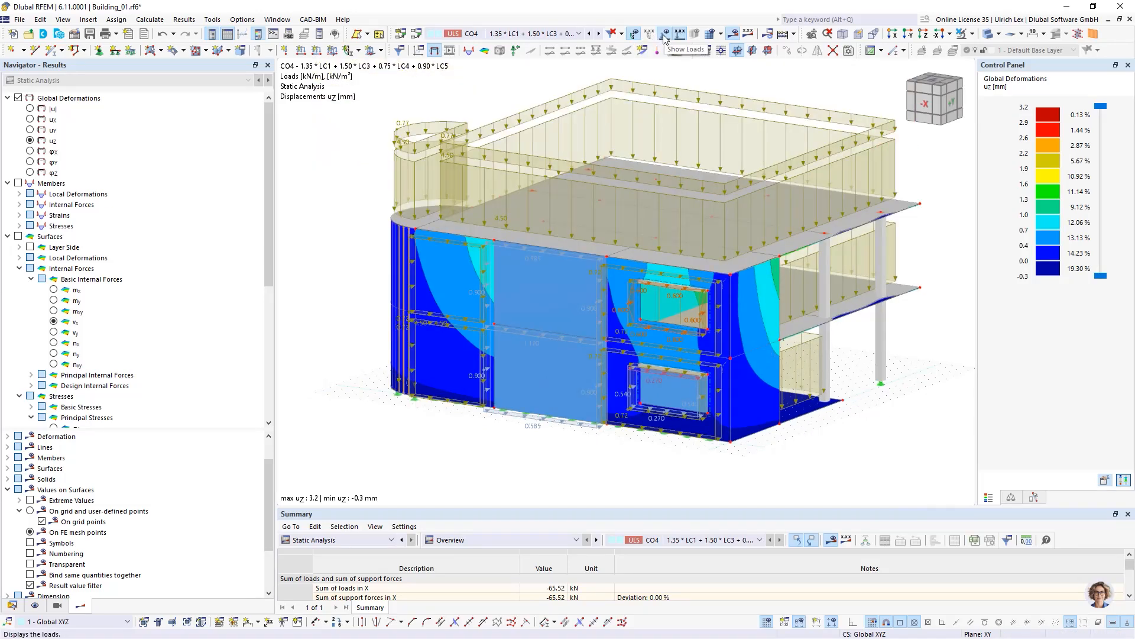
left_click(665, 35)
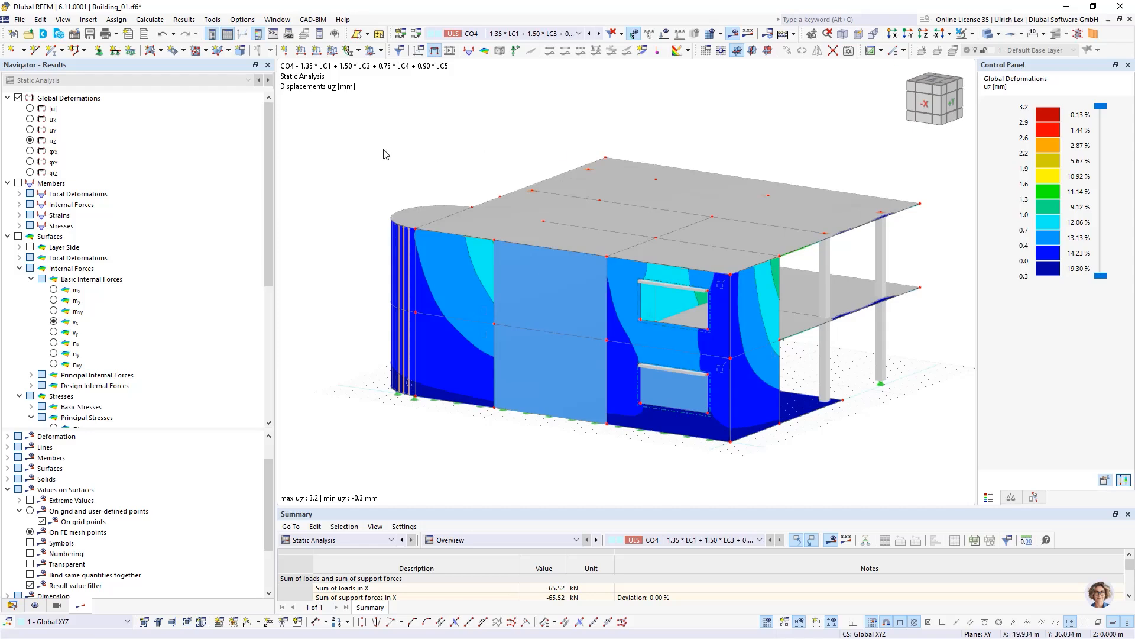
left_click(29, 108)
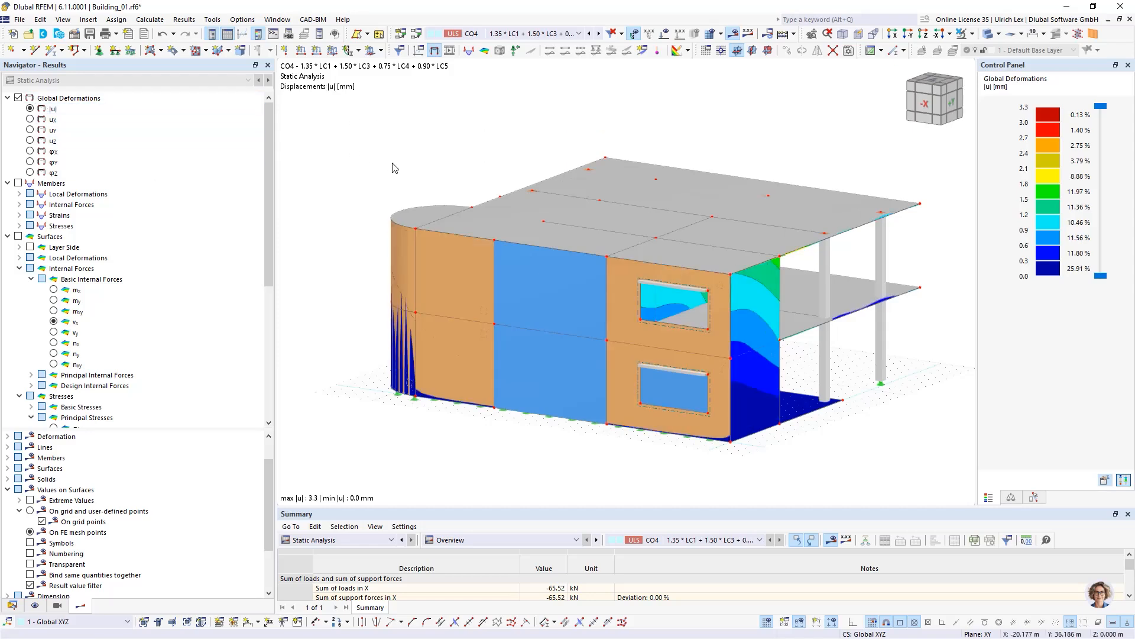
Step: Switch the model rendering to transparent and finally to wireframe to expose the deformation contours on all surfaces
left_click(989, 35)
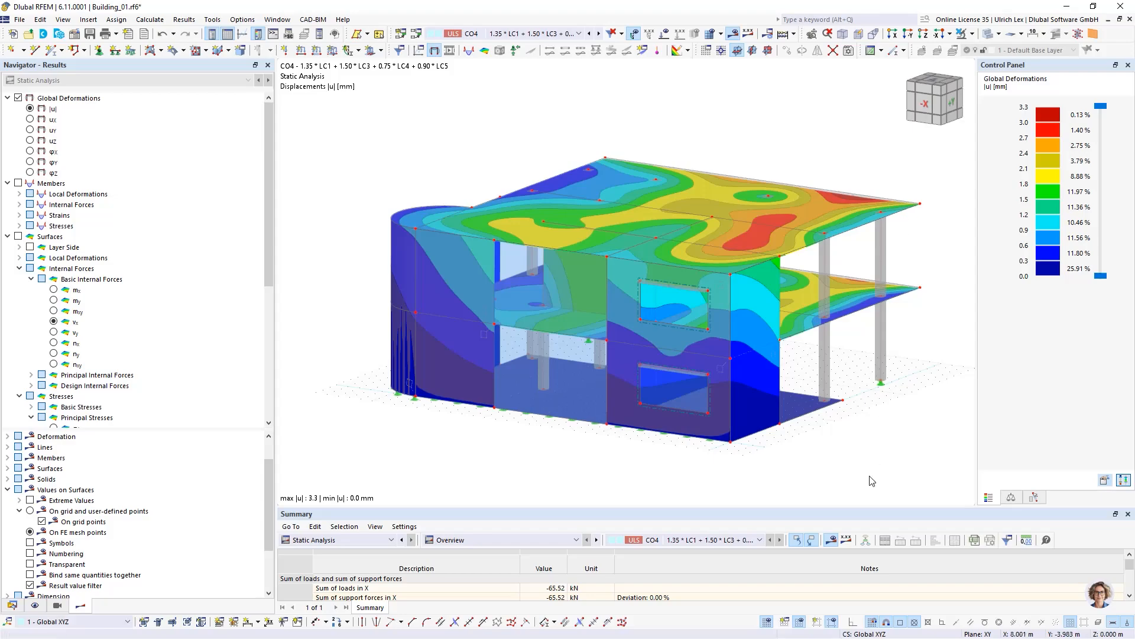
mouse_move(887, 438)
middle_mouse_down("ctrl")
mouse_move(816, 385)
mouse_move(572, 413)
mouse_move(515, 363)
mouse_move(588, 426)
mouse_move(912, 428)
mouse_move(951, 400)
mouse_move(890, 430)
middle_mouse_up("ctrl")
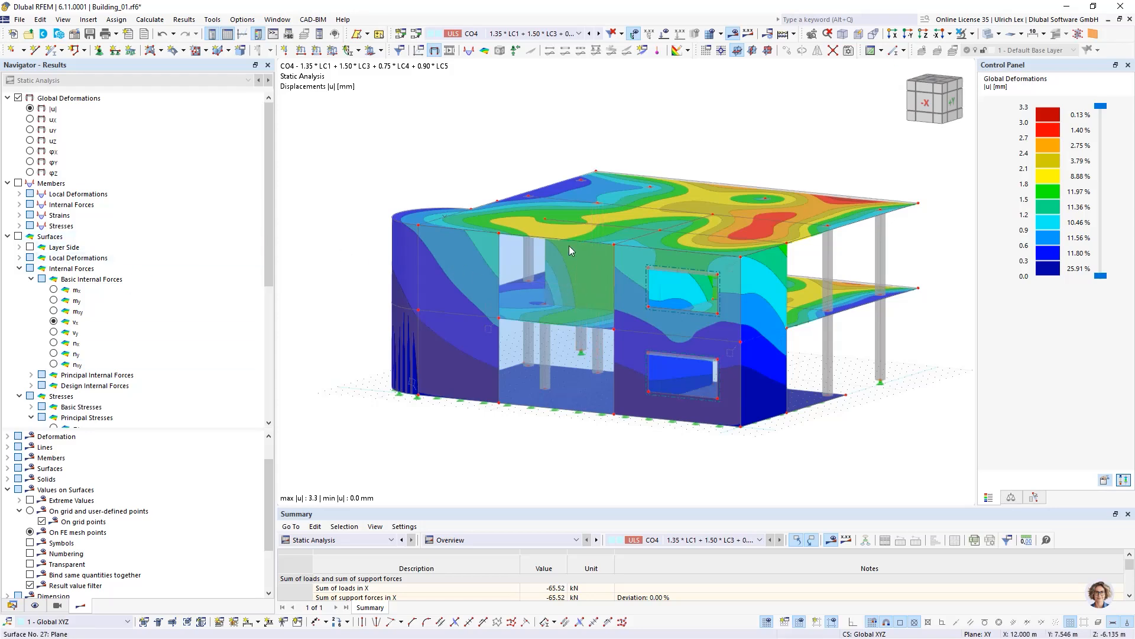
left_click(986, 34)
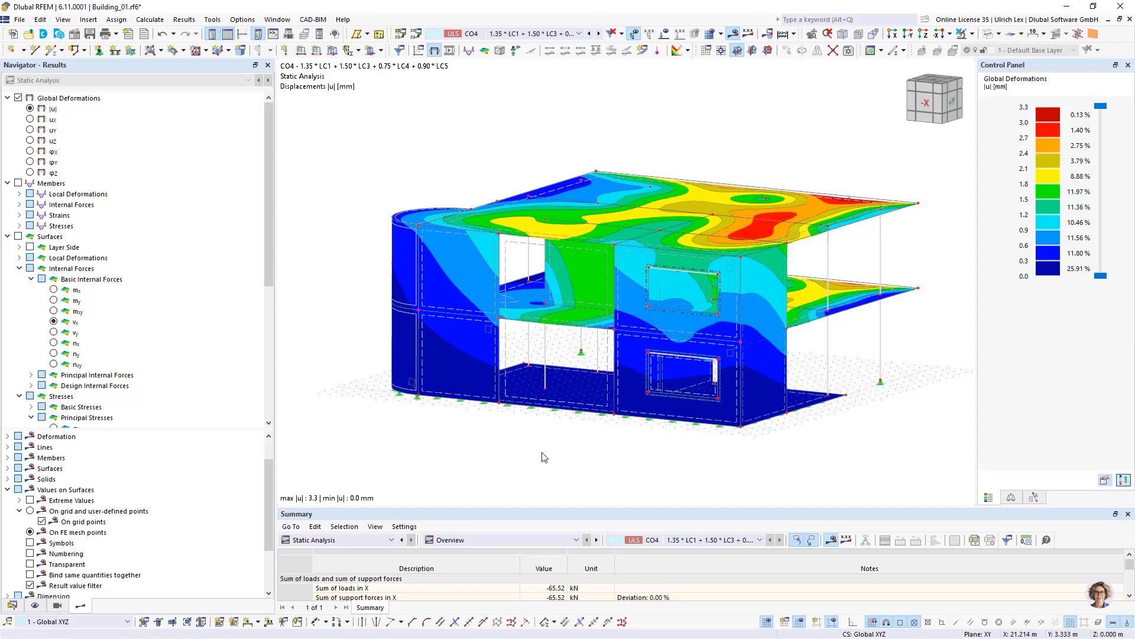
Step: Isolate the upper-storey interior wall behind the facade gap in visibility mode to inspect its deformation alone
middle_click_drag(568, 460, 678, 345, "ctrl")
scroll(678, 345, "up", 4)
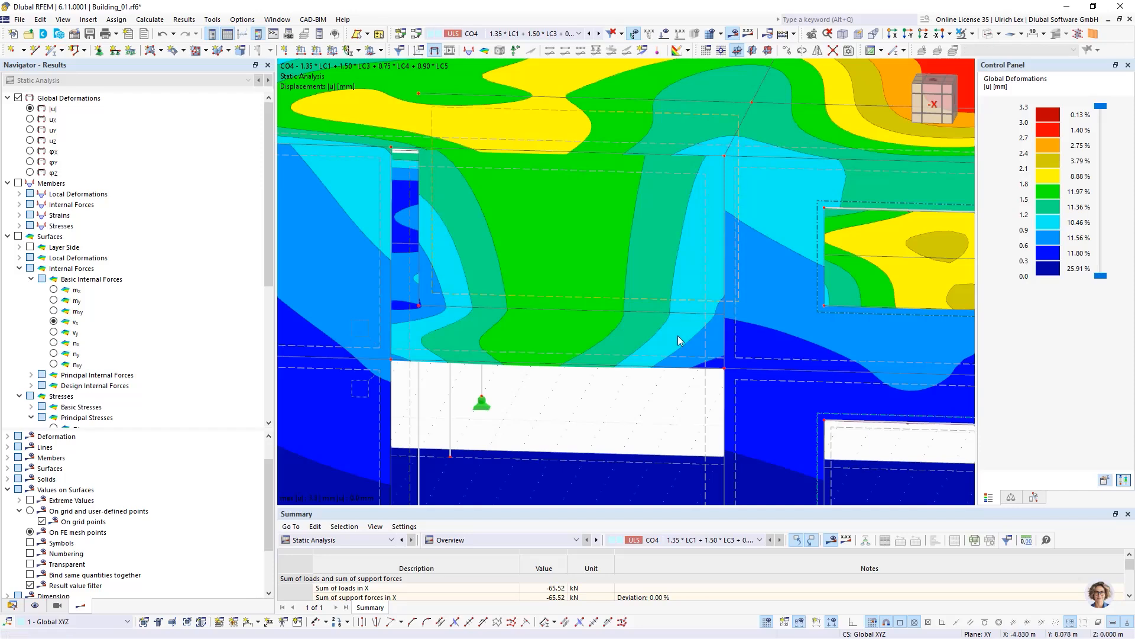
scroll(645, 303, "down", 1)
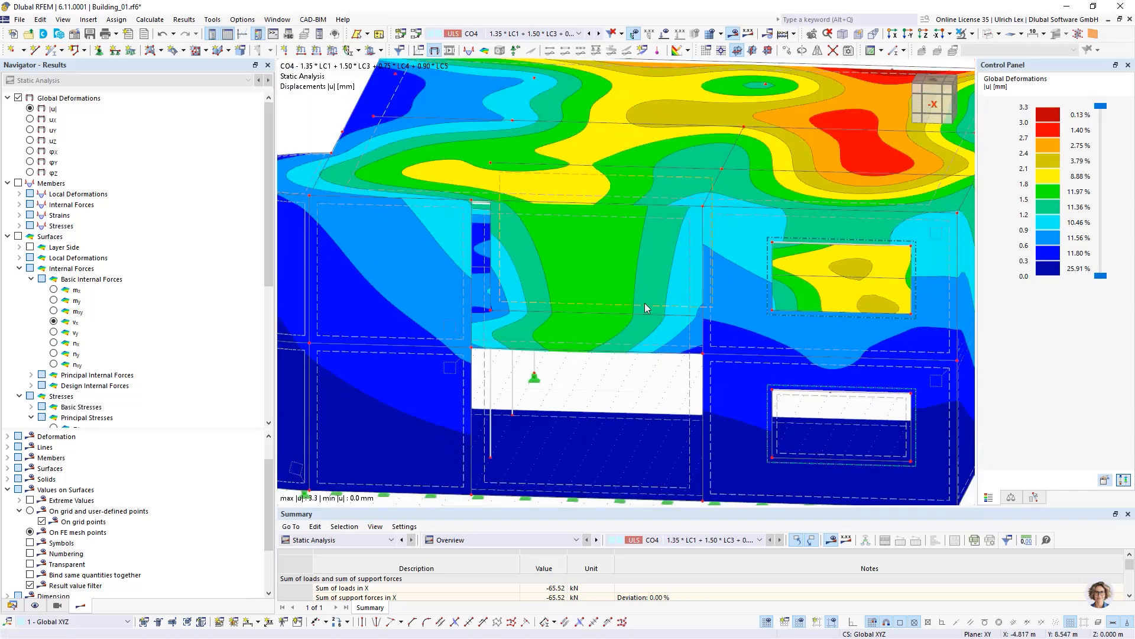
left_click(972, 34)
left_click(979, 51)
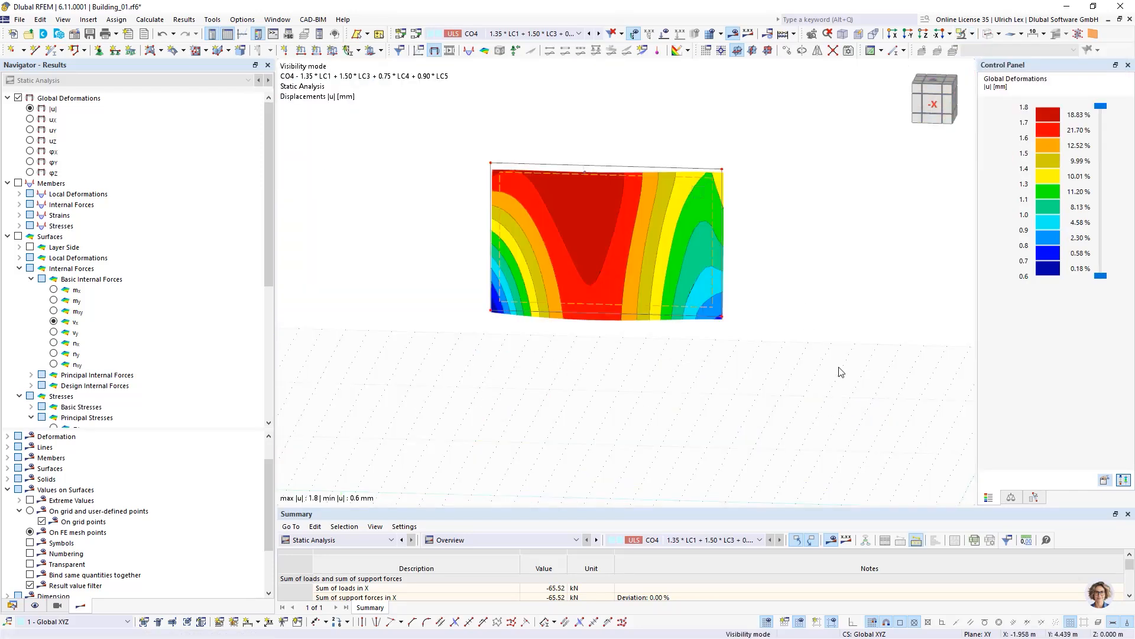
middle_click_drag(778, 370, 753, 357, "ctrl")
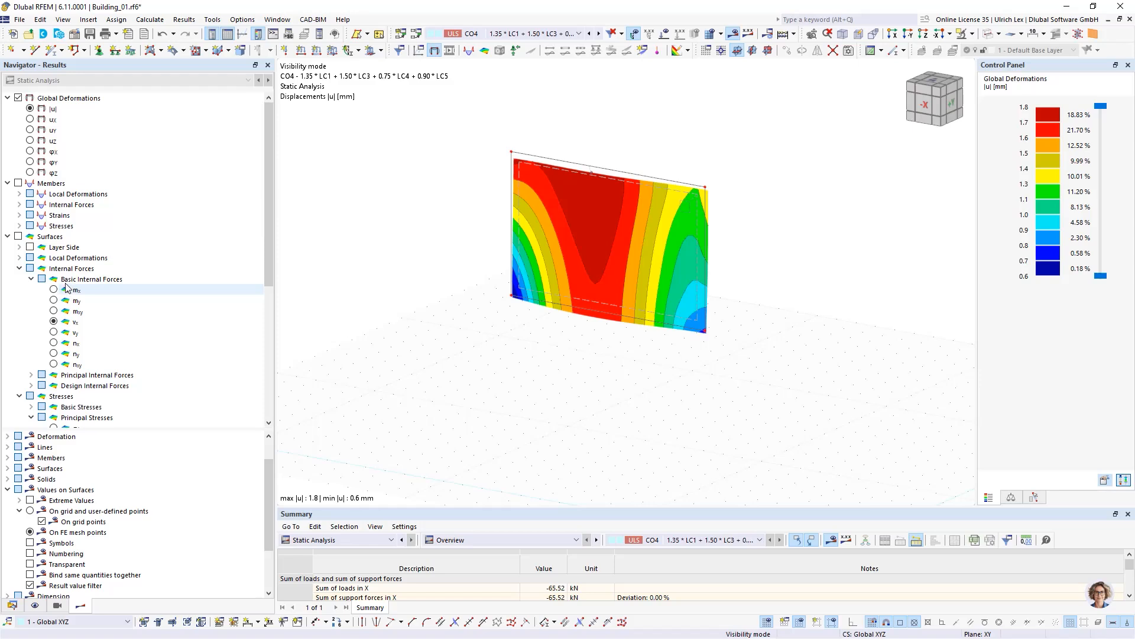
Step: Display the isolated wall's surface internal forces, checking shear force vx and moments mx and my
left_click(19, 236)
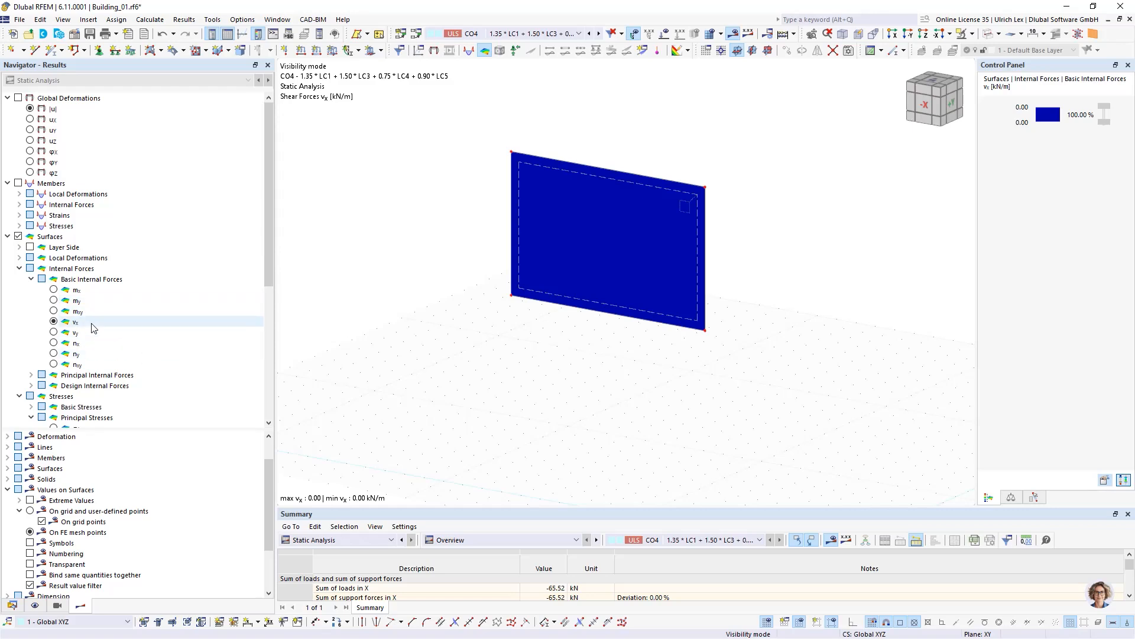
left_click(54, 322)
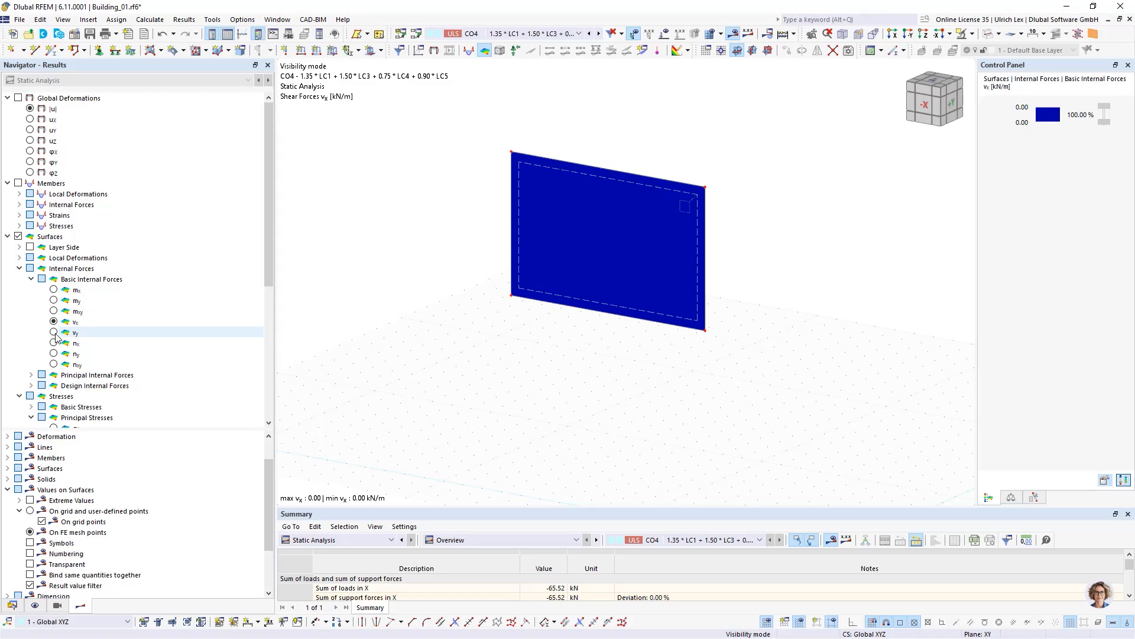
left_click(54, 290)
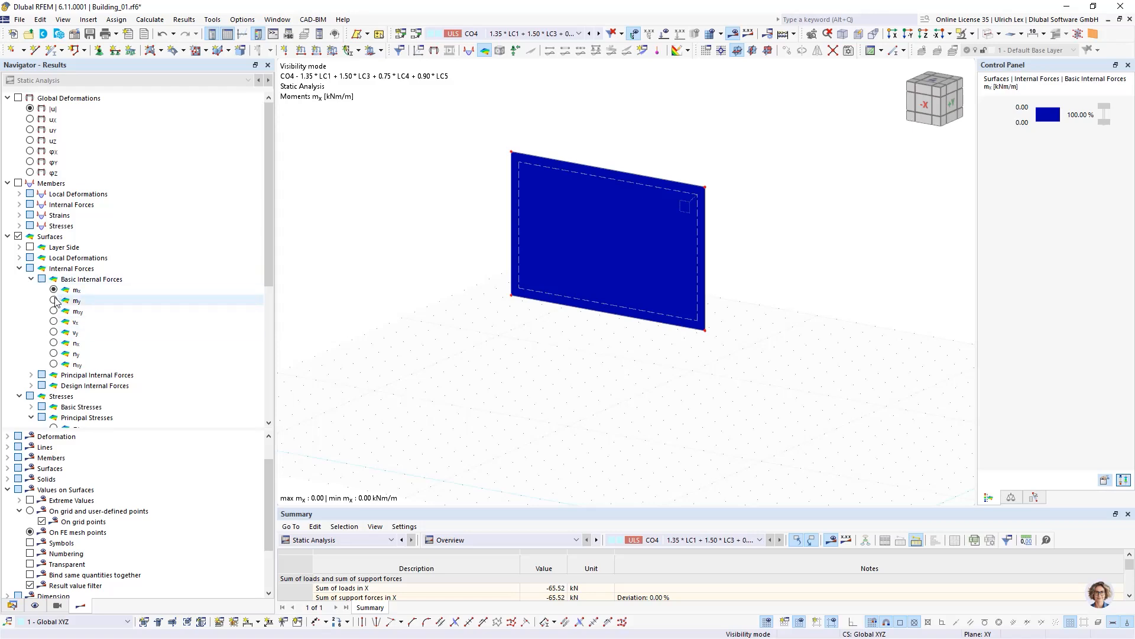
left_click(54, 300)
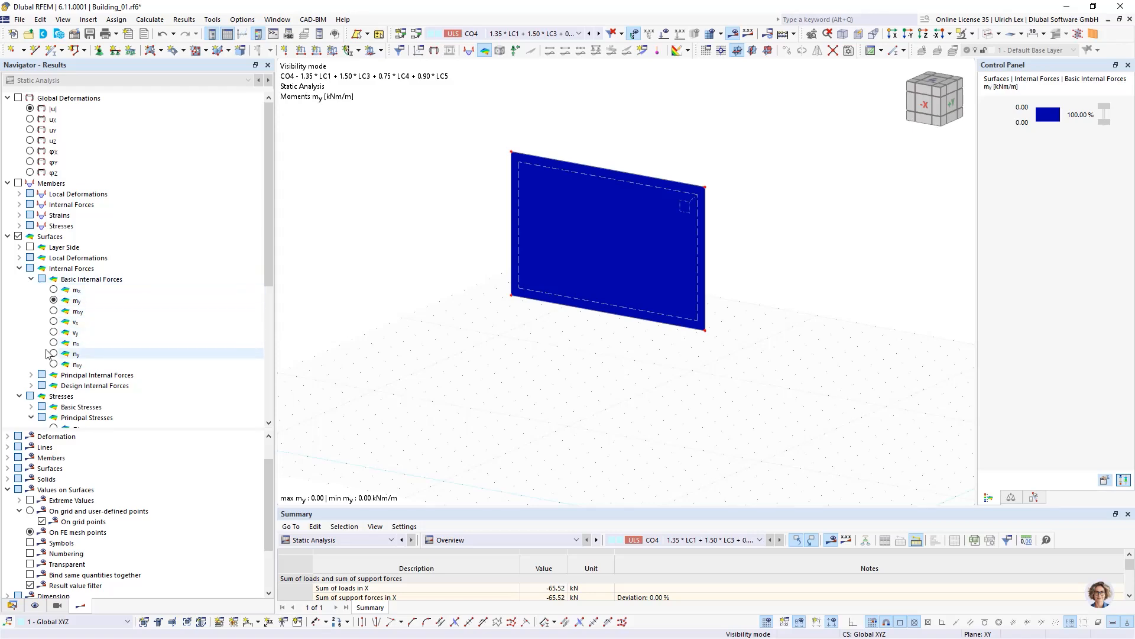
Step: Turn on the isolated wall's local axis system and examine the distribution of its axial force nx
right_click(610, 177)
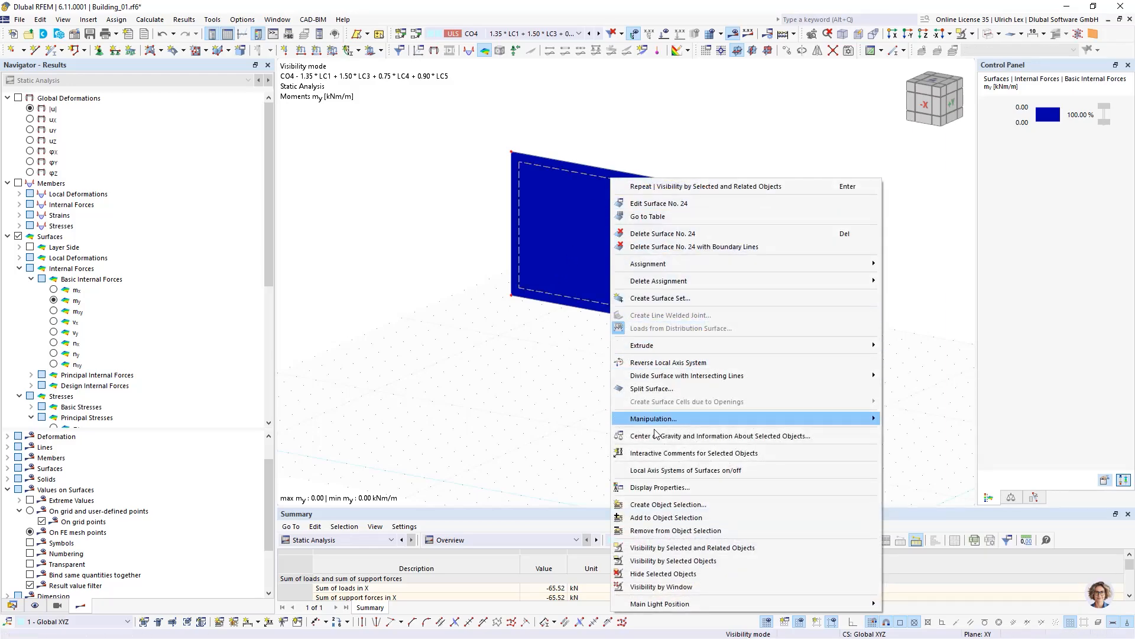
left_click(642, 472)
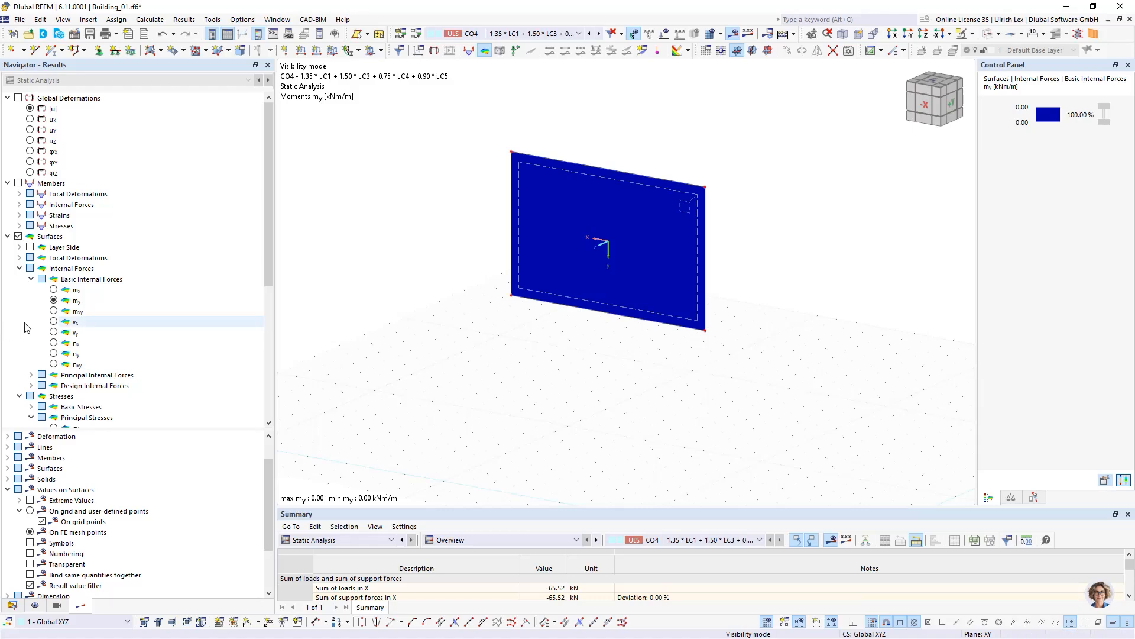
left_click(54, 342)
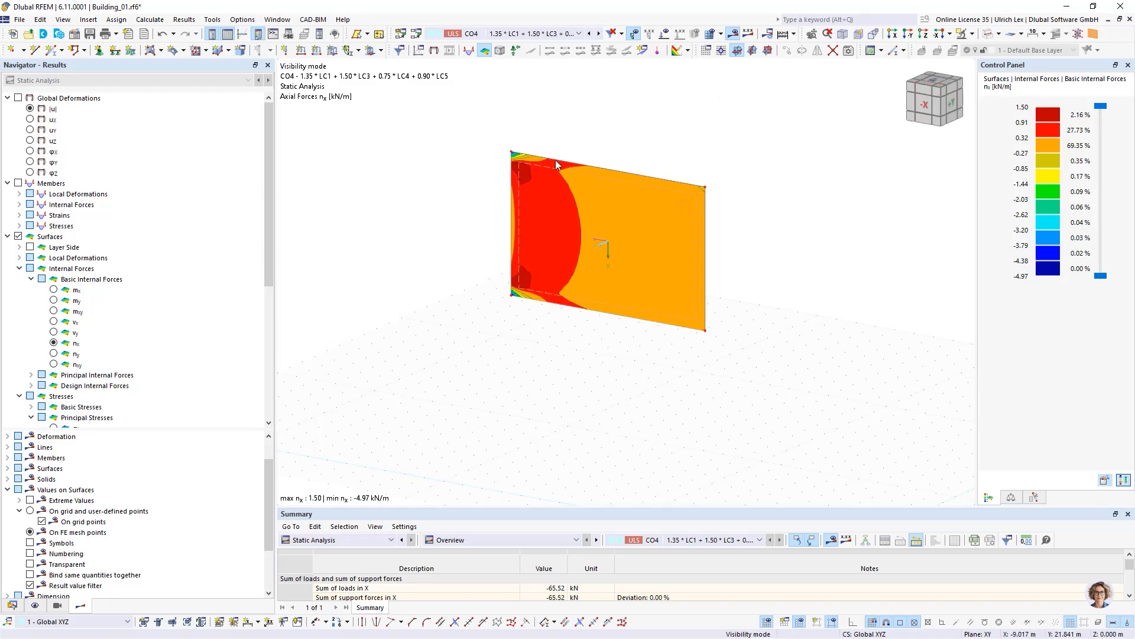
scroll(545, 181, "up", 3)
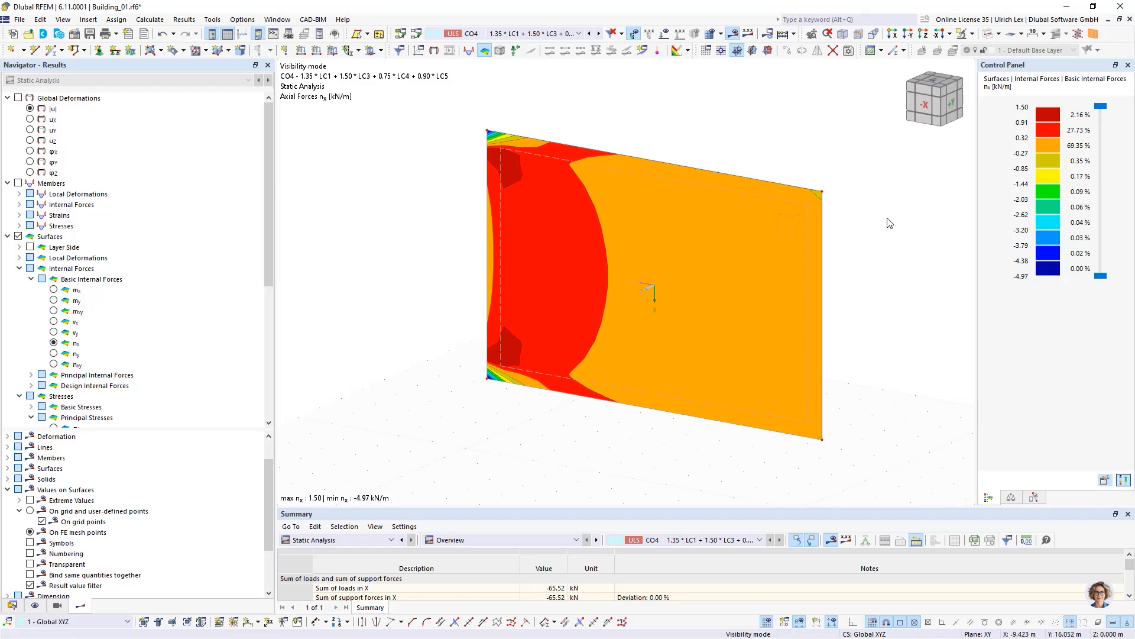
scroll(887, 224, "up", 1)
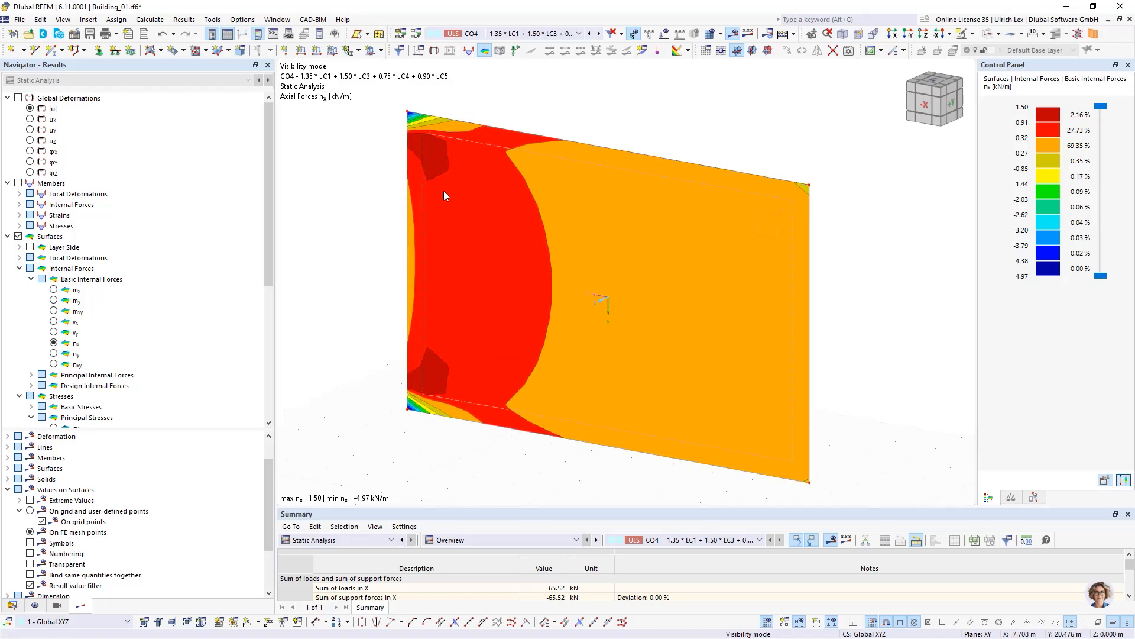
middle_click_drag(337, 214, 353, 214, "ctrl")
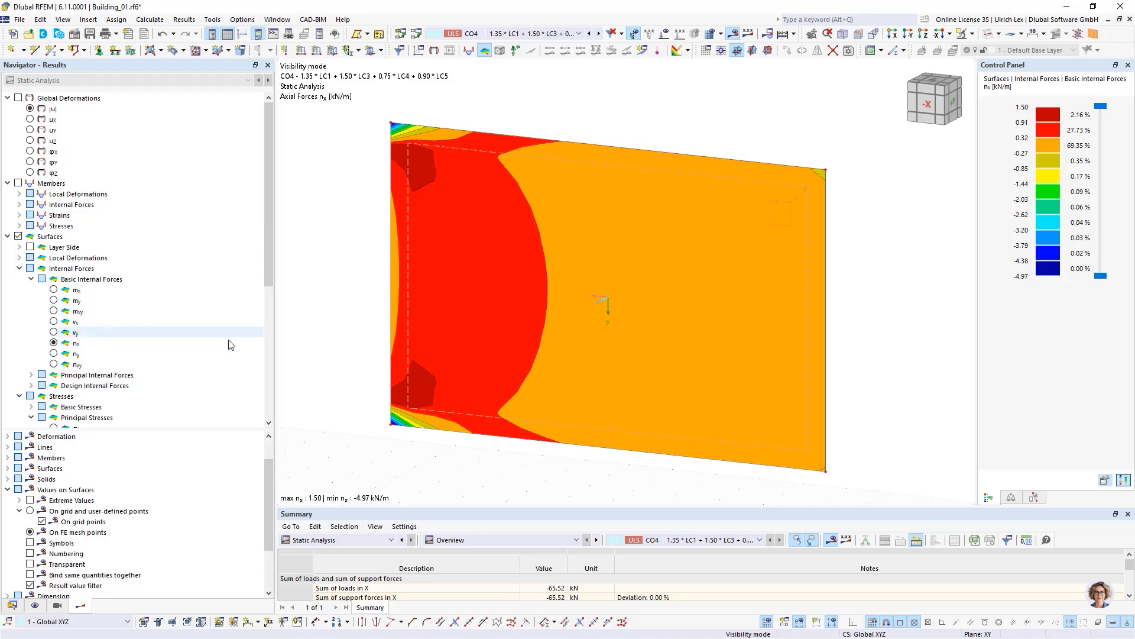
Step: Display the axial force ny in the isolated wall and look up thickness 3, Wall - Shear-Free, in the model data
left_click(53, 354)
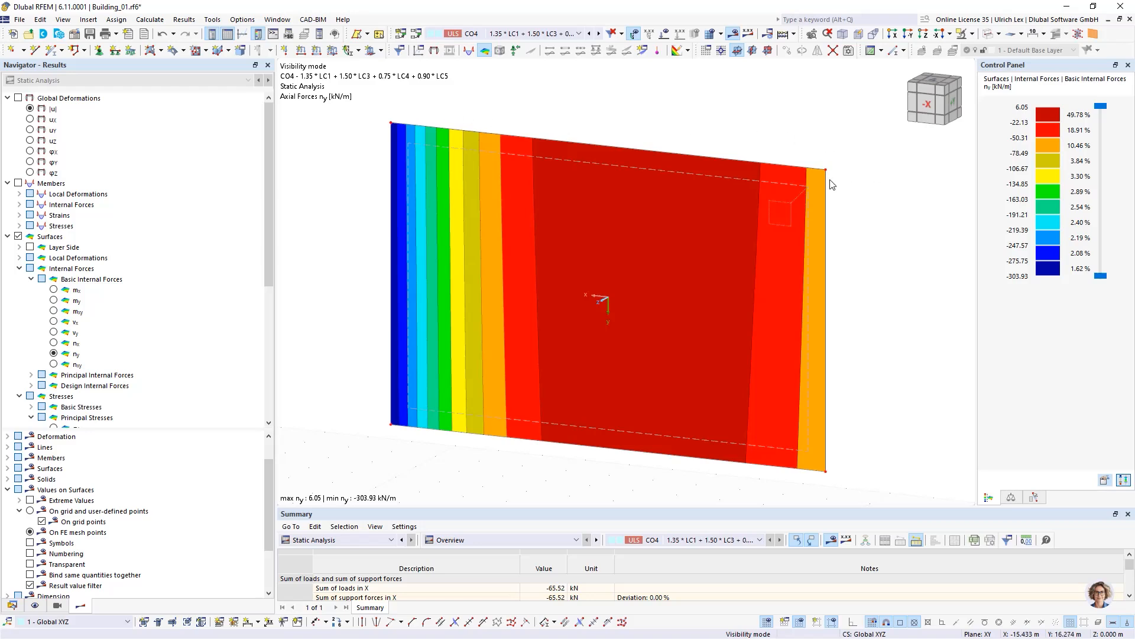
scroll(422, 118, "down", 2)
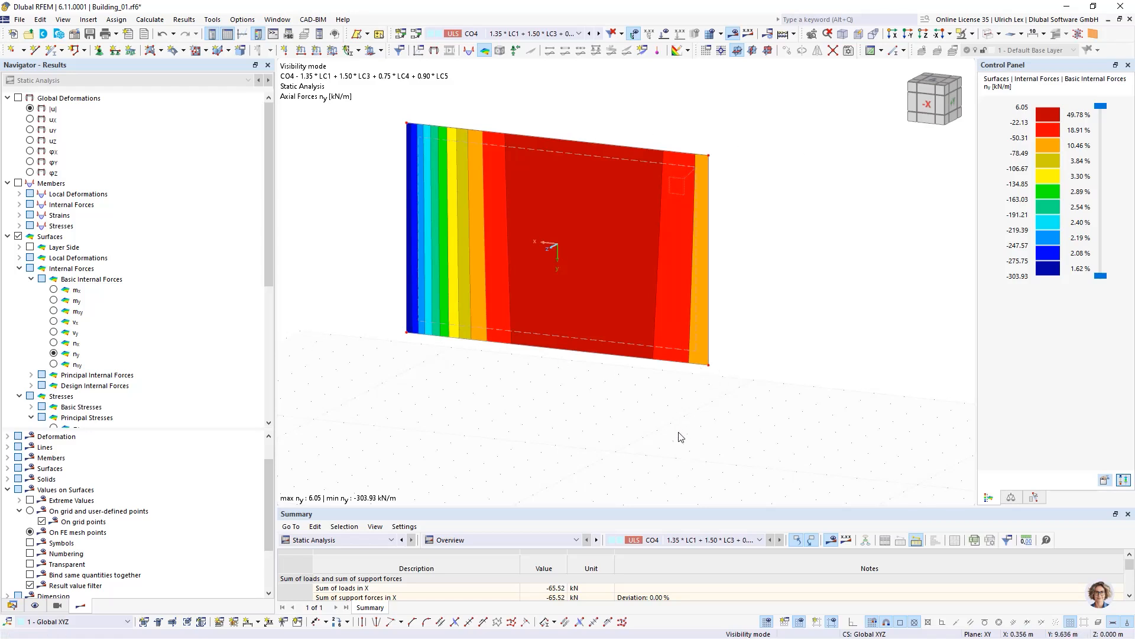
left_click(11, 606)
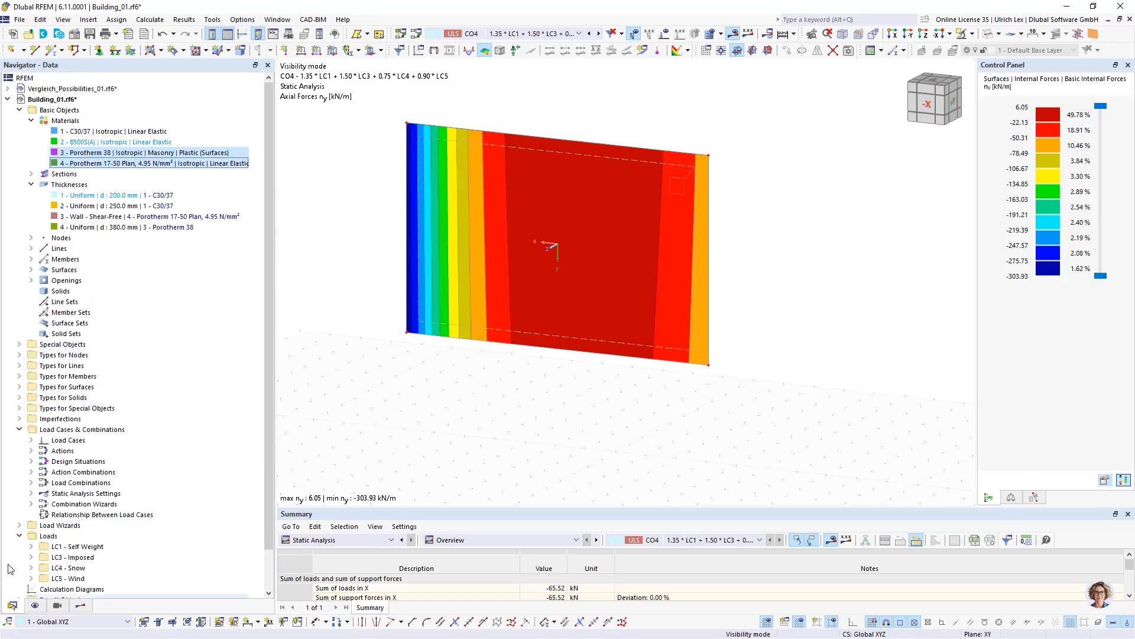
left_click(70, 217)
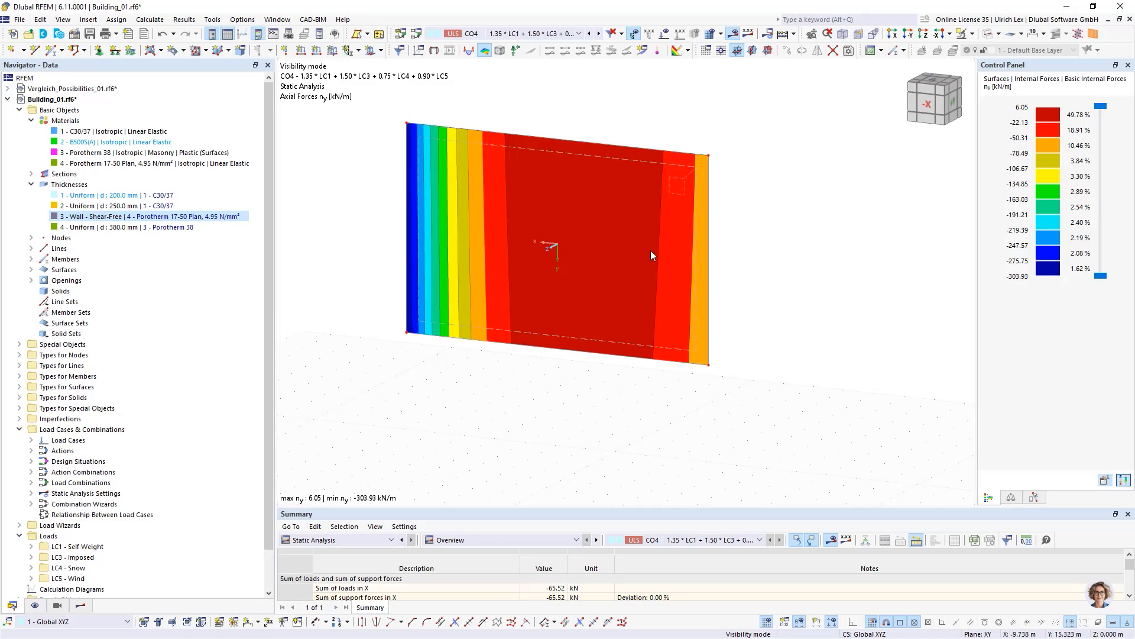
Step: Cancel the visibility mode to show the ny results on the whole building
scroll(760, 281, "down", 2)
middle_click_drag(799, 307, 771, 310, "ctrl")
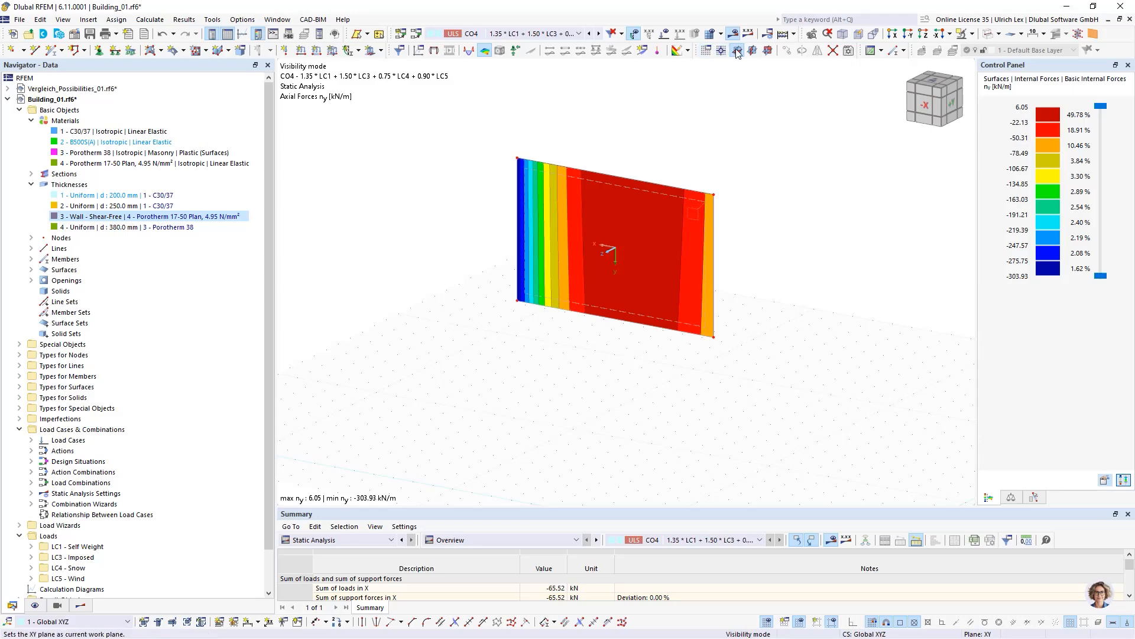
left_click(972, 33)
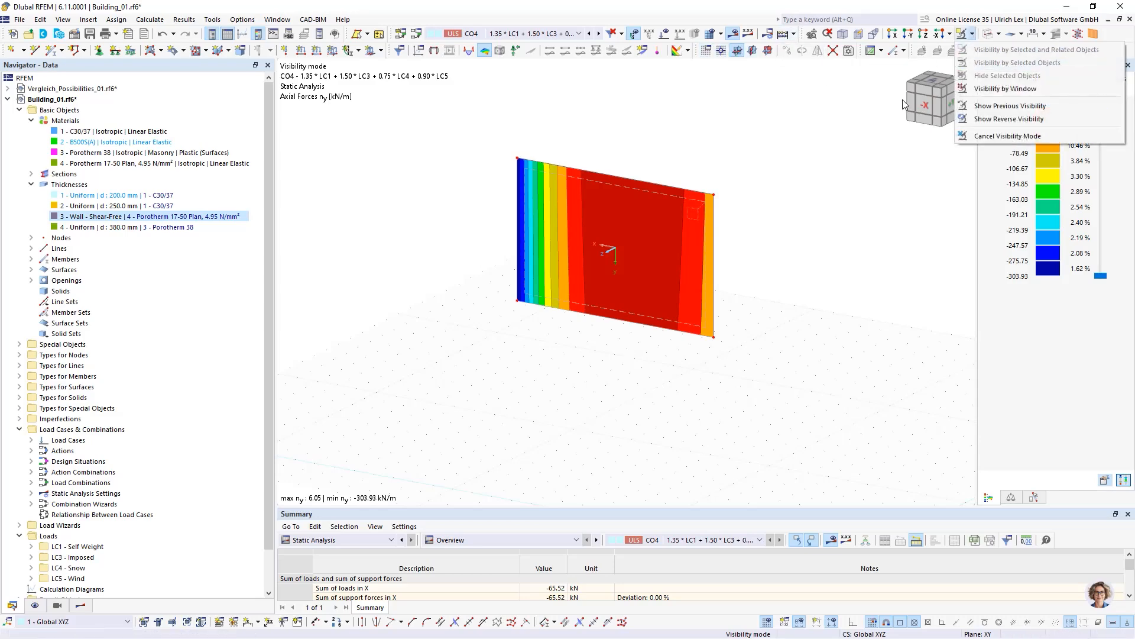
left_click(994, 136)
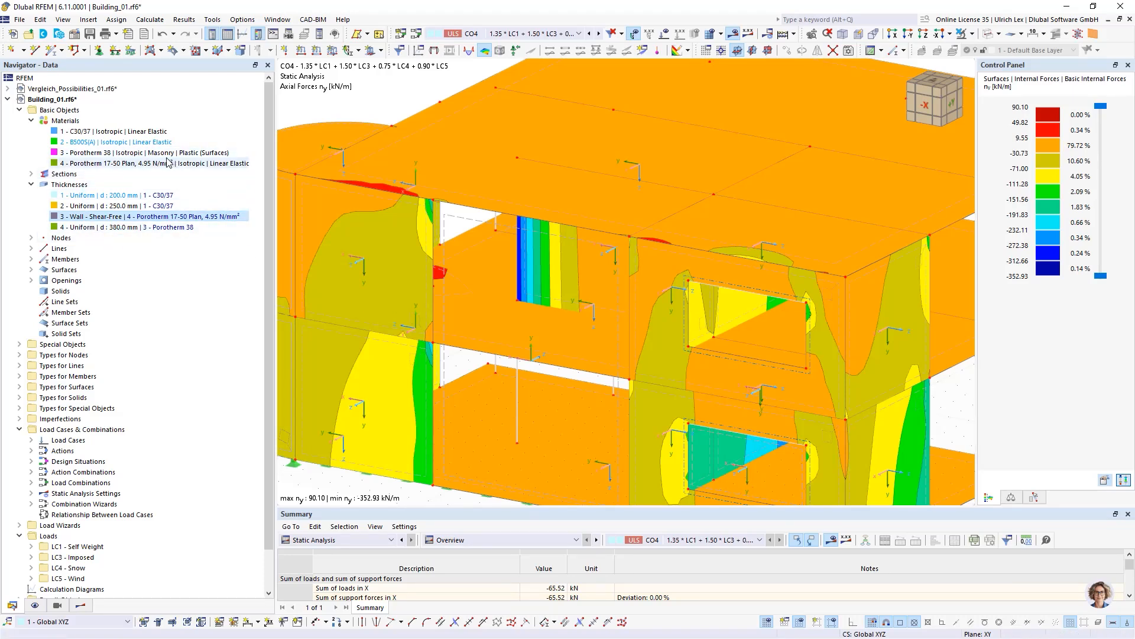
Step: Highlight material 3, Porotherm 38, in the model data and return to the static analysis results
left_click(84, 154)
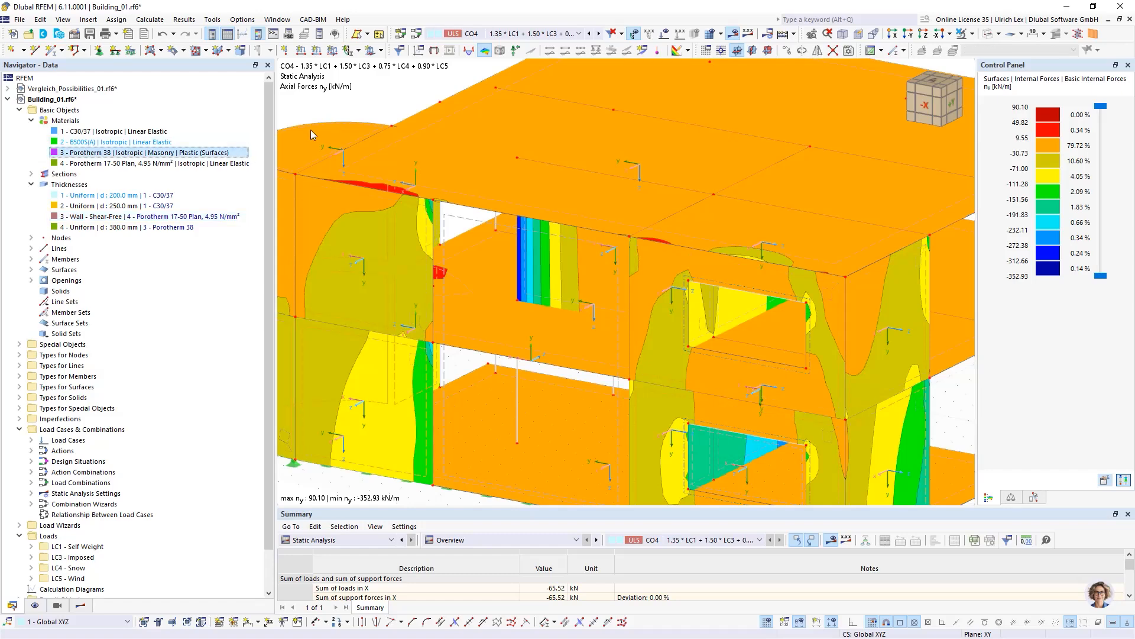
scroll(552, 112, "down", 3)
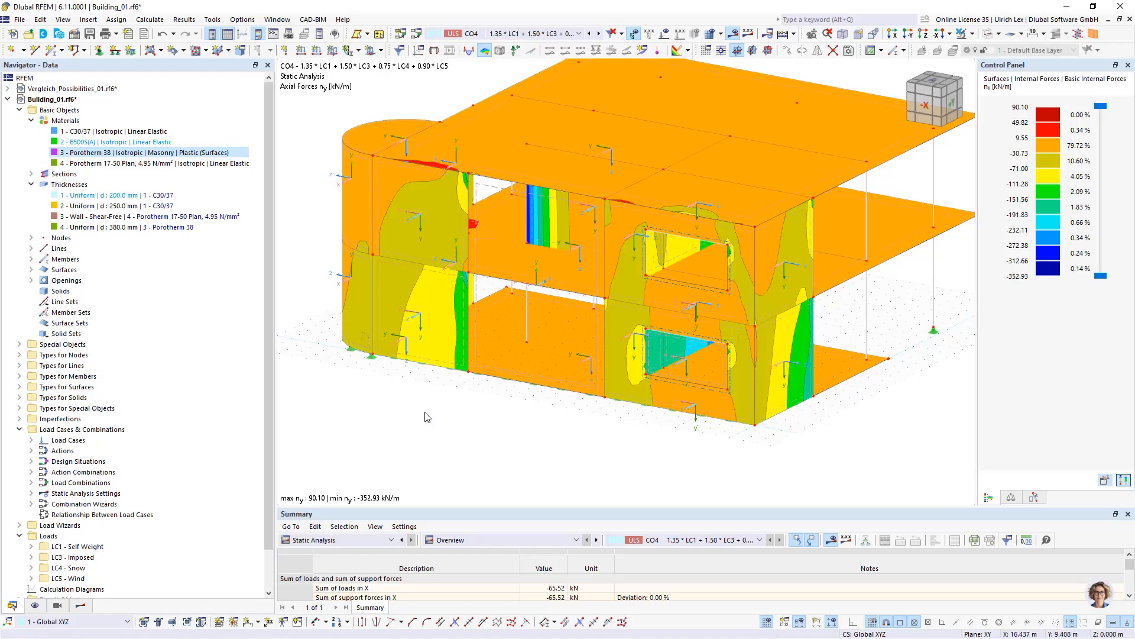
left_click(81, 605)
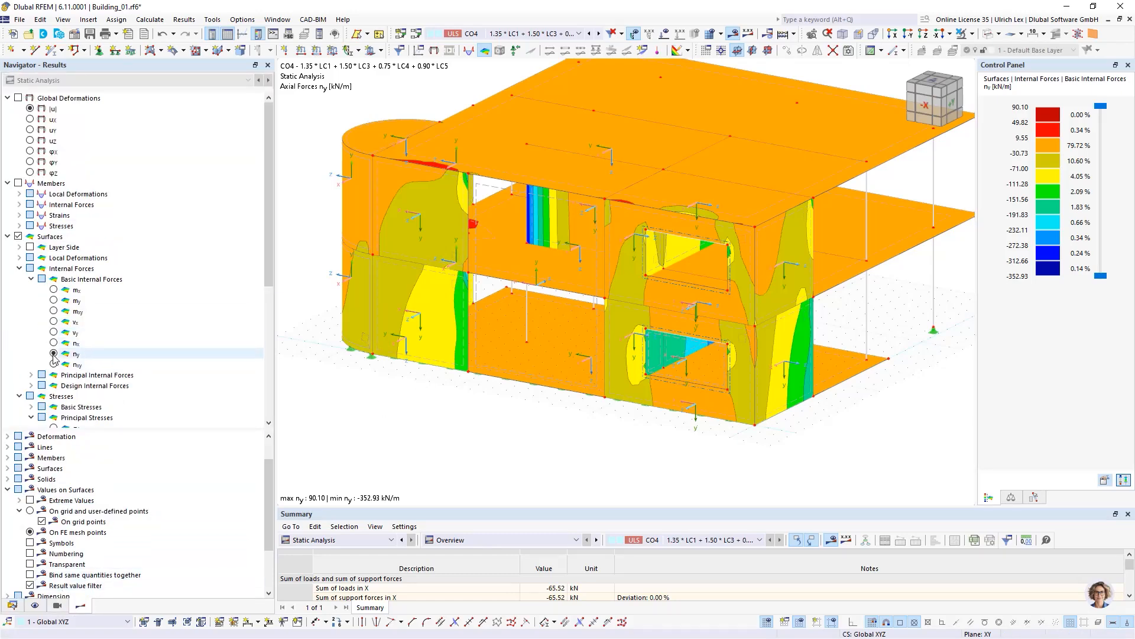
Step: Display the principal stress σ1,+ on the building's surfaces, followed by the basic stress σx,+
scroll(66, 304, "down", 3)
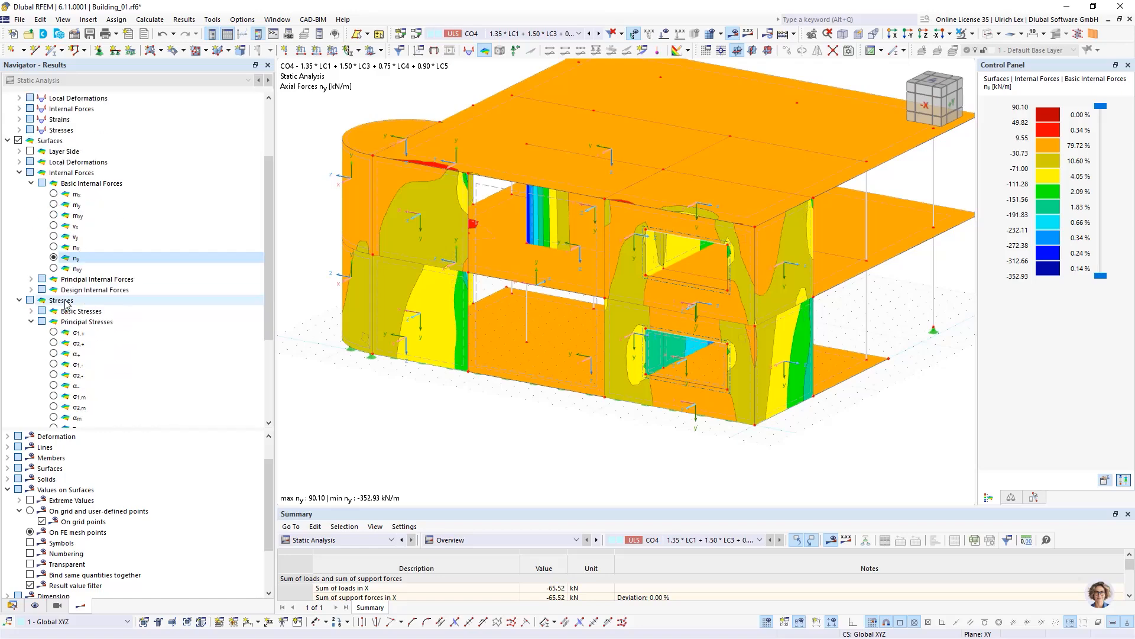
scroll(66, 305, "down", 2)
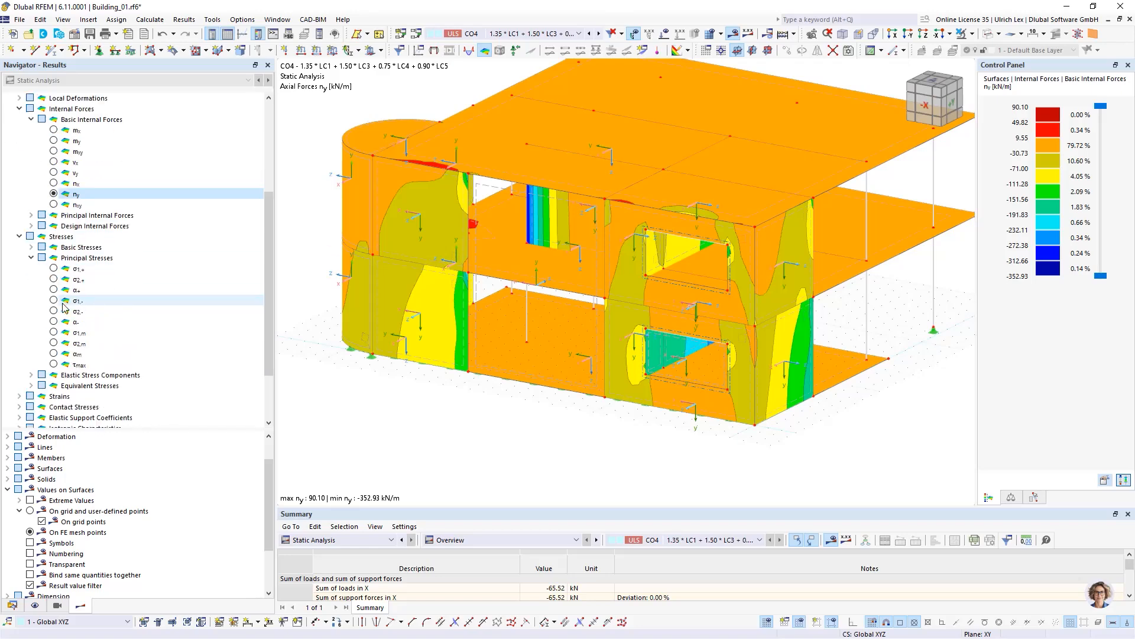
left_click(54, 269)
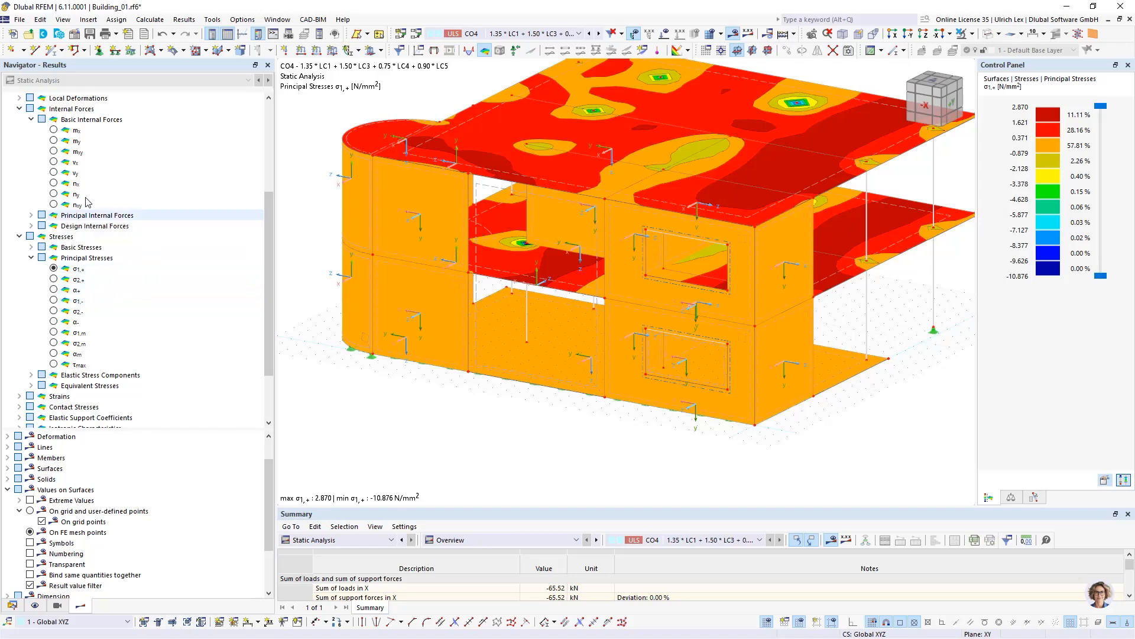
left_click(31, 248)
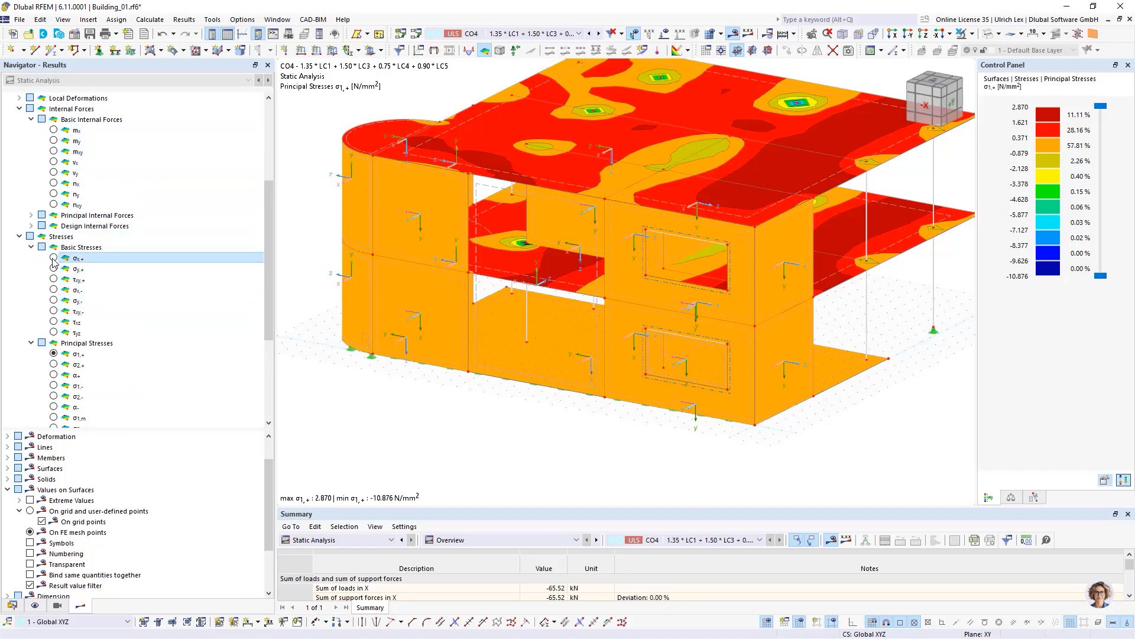
left_click(54, 258)
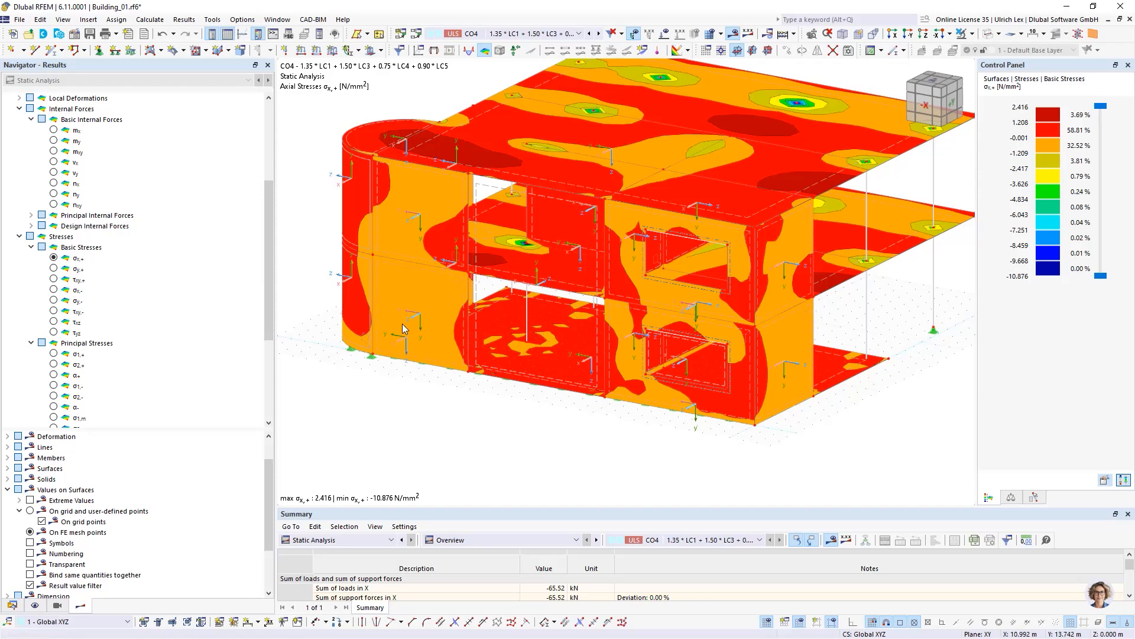
Step: Isolate the ground-floor wall beside the curved end to view its σx,+ distribution on its own
scroll(417, 272, "up", 3)
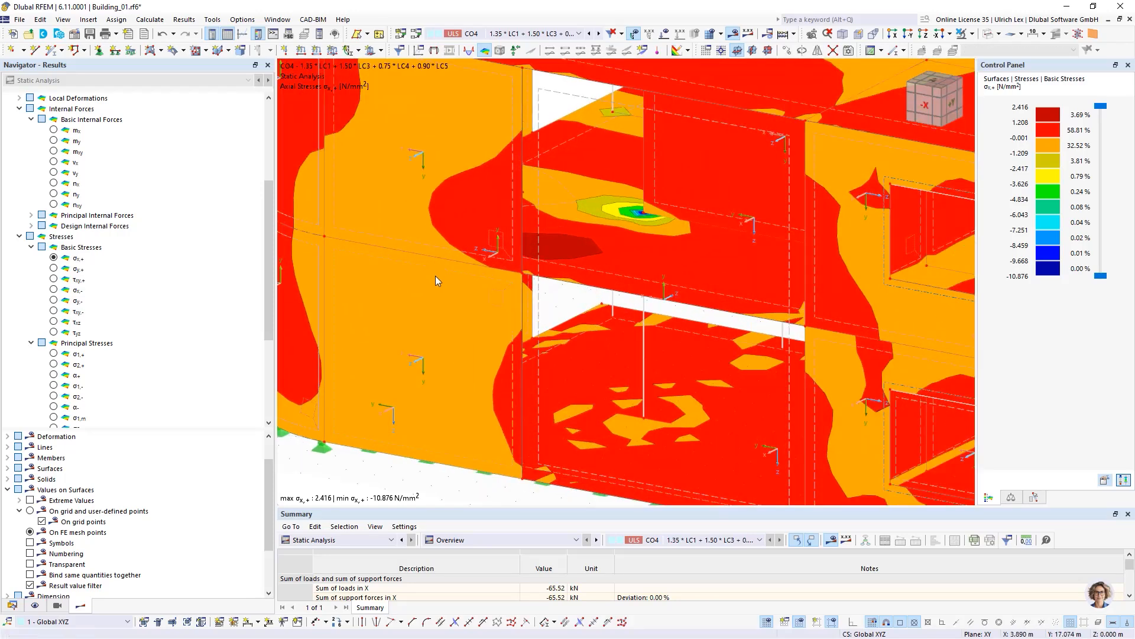
left_click(972, 34)
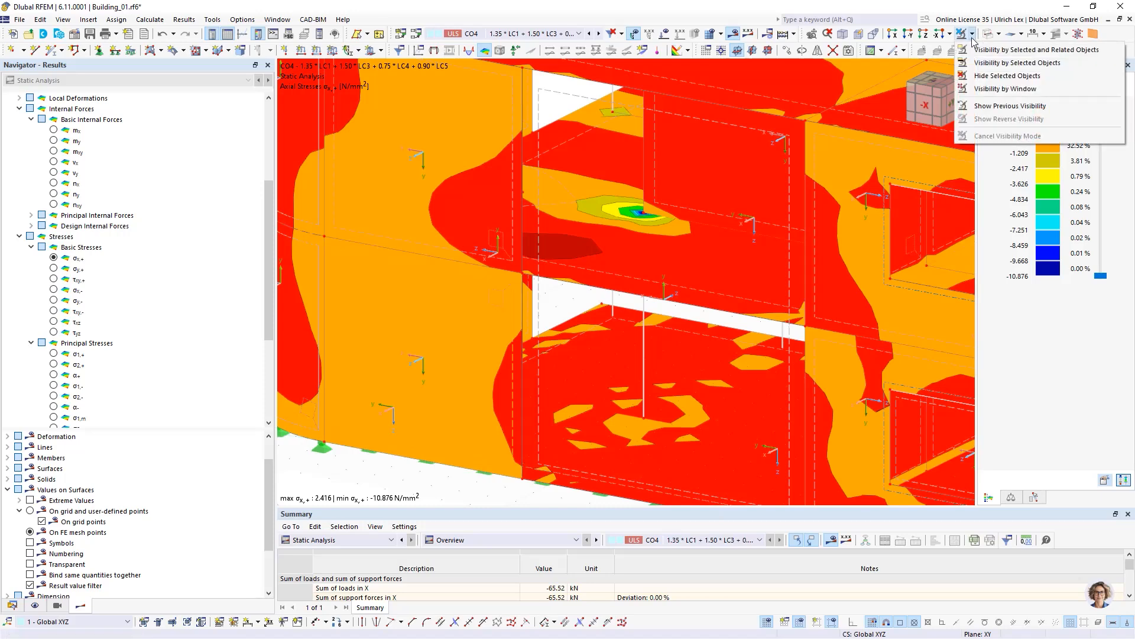
left_click(970, 47)
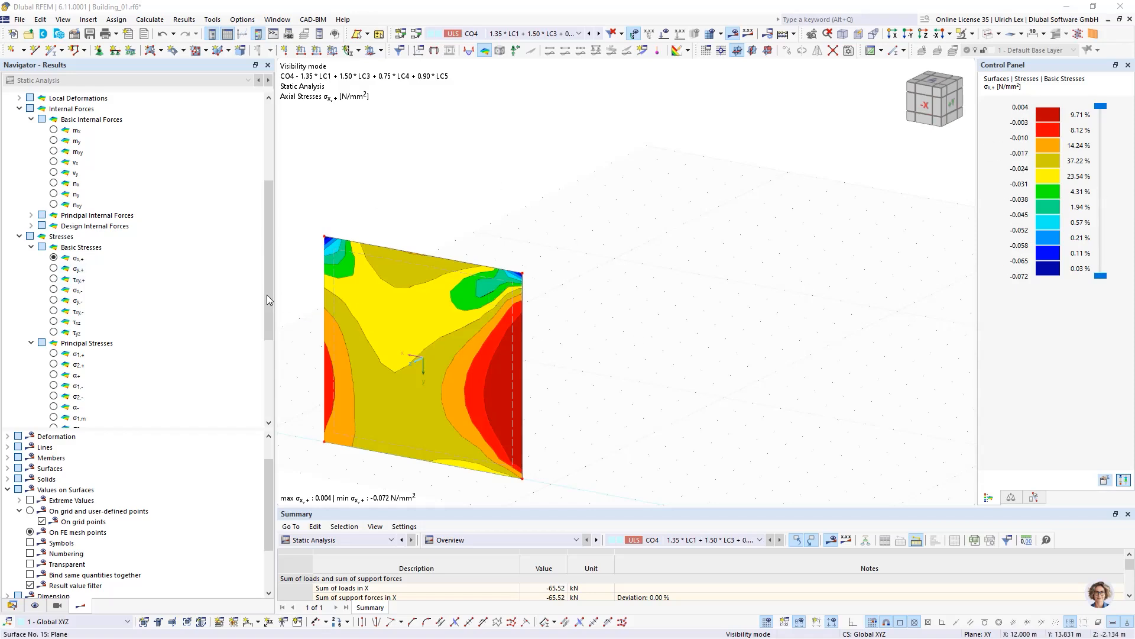
Step: Examine the basic stress σy,+ in the isolated wall, and cancel the visibility mode to show the whole building
left_click(53, 268)
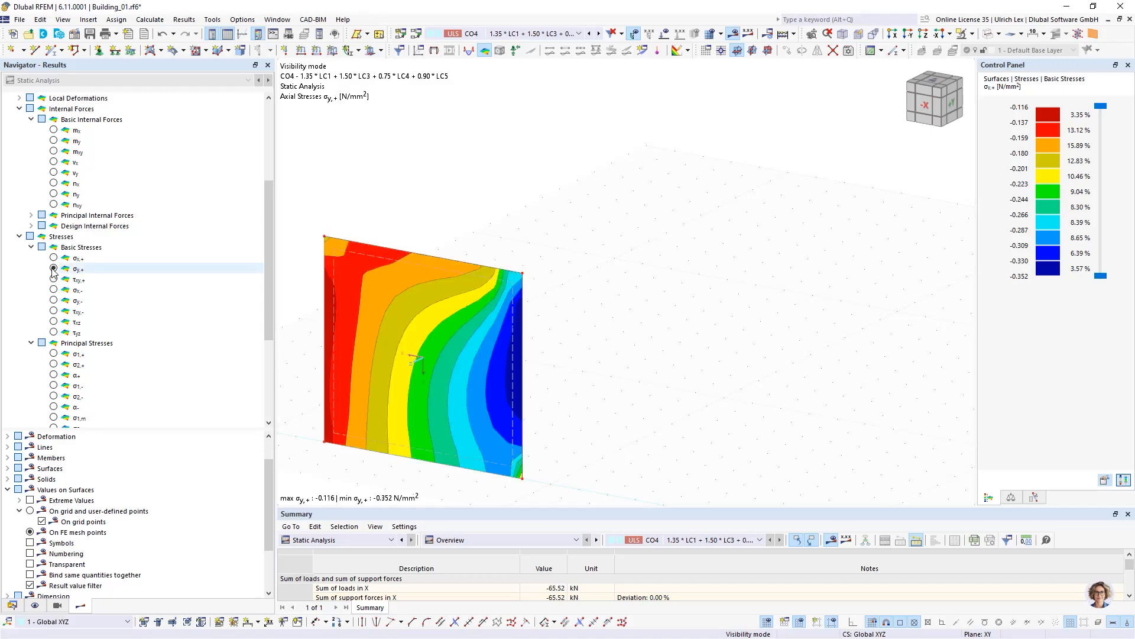
scroll(689, 198, "down", 4)
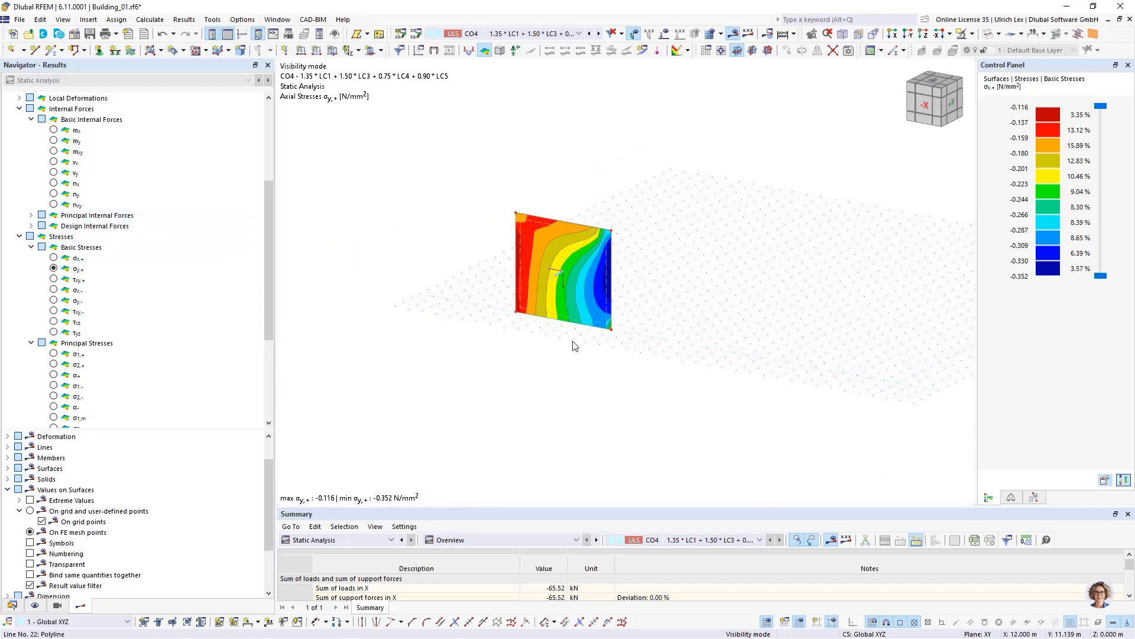
scroll(535, 352, "up", 2)
middle_click_drag(390, 383, 417, 366, "ctrl")
scroll(395, 274, "up", 2)
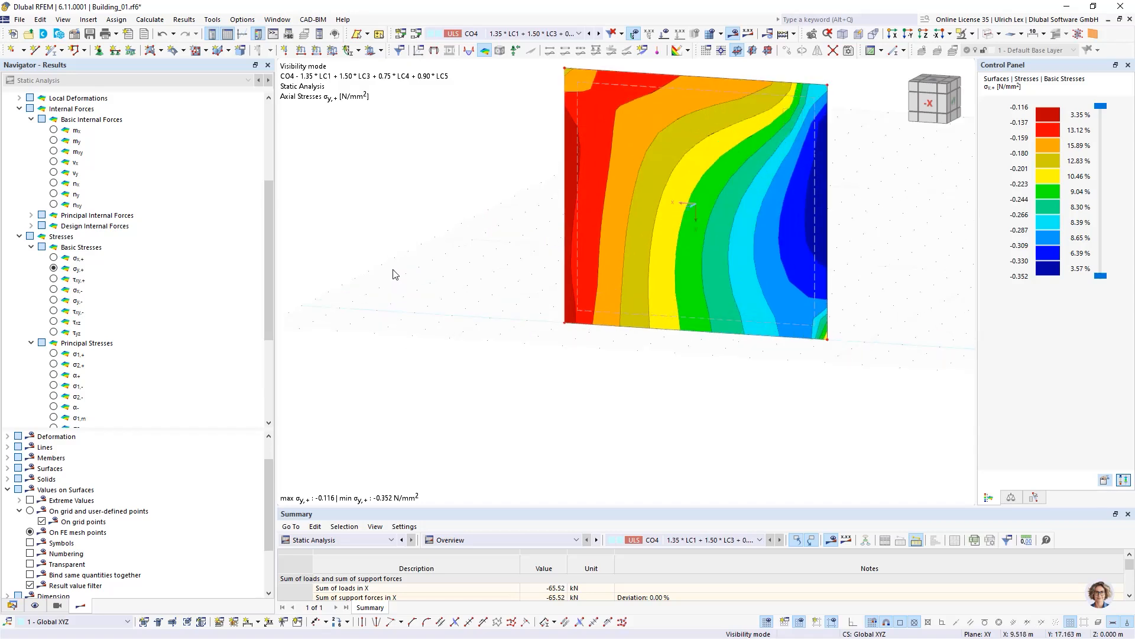
scroll(398, 280, "down", 2)
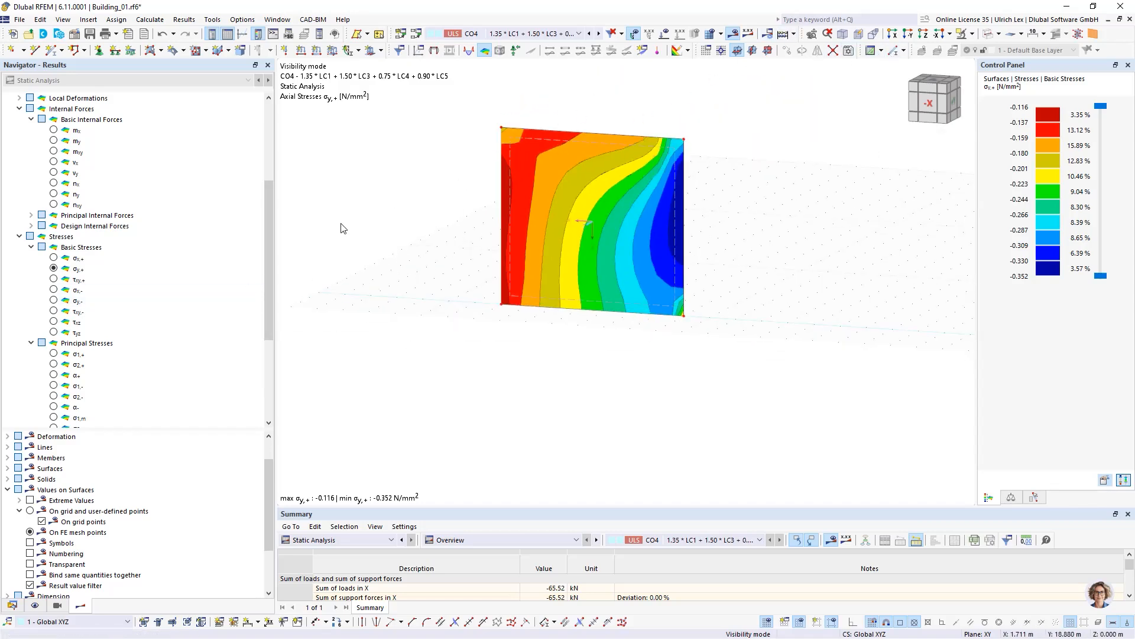
left_click(970, 33)
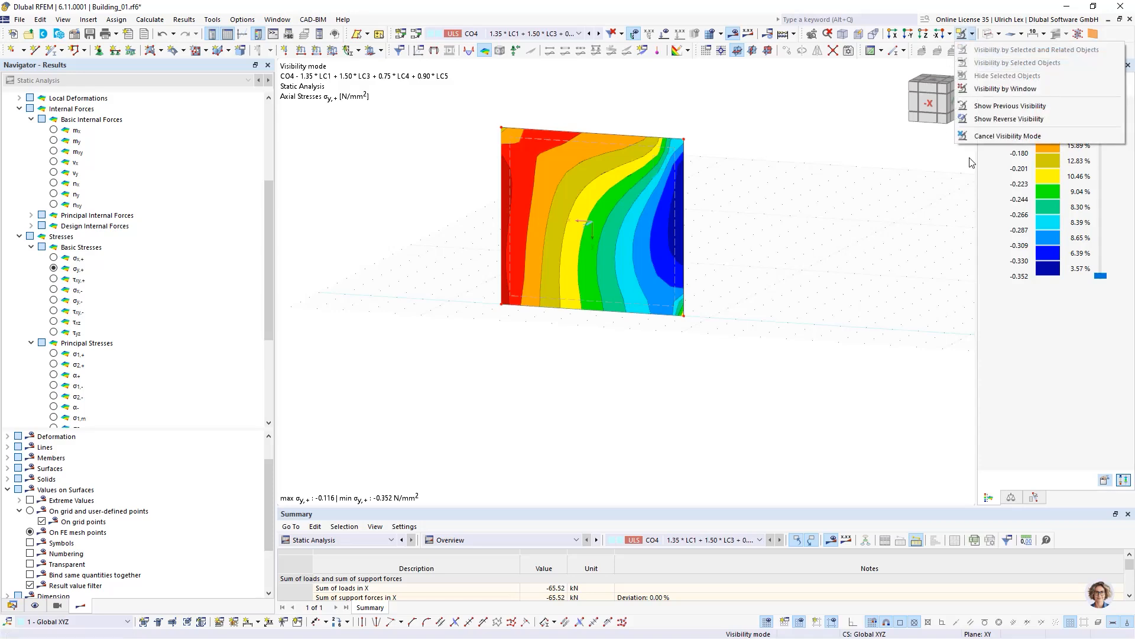
left_click(985, 137)
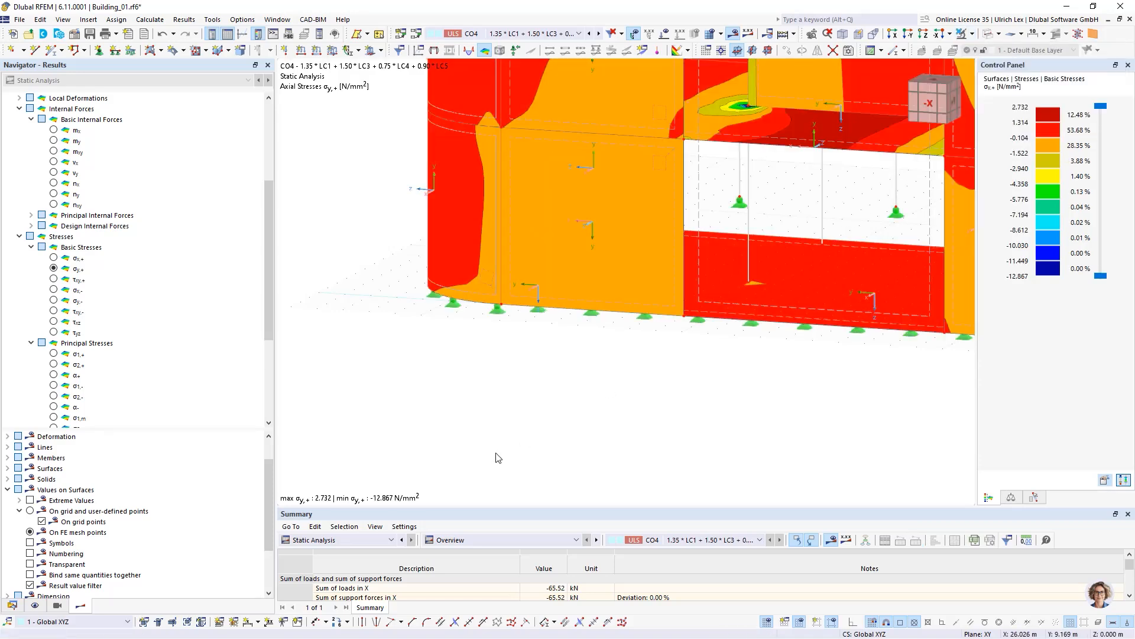
Step: Set up a new Result Beam member integrating stresses and forces within a block with square base, with dimension Yz 1 m
left_click(50, 50)
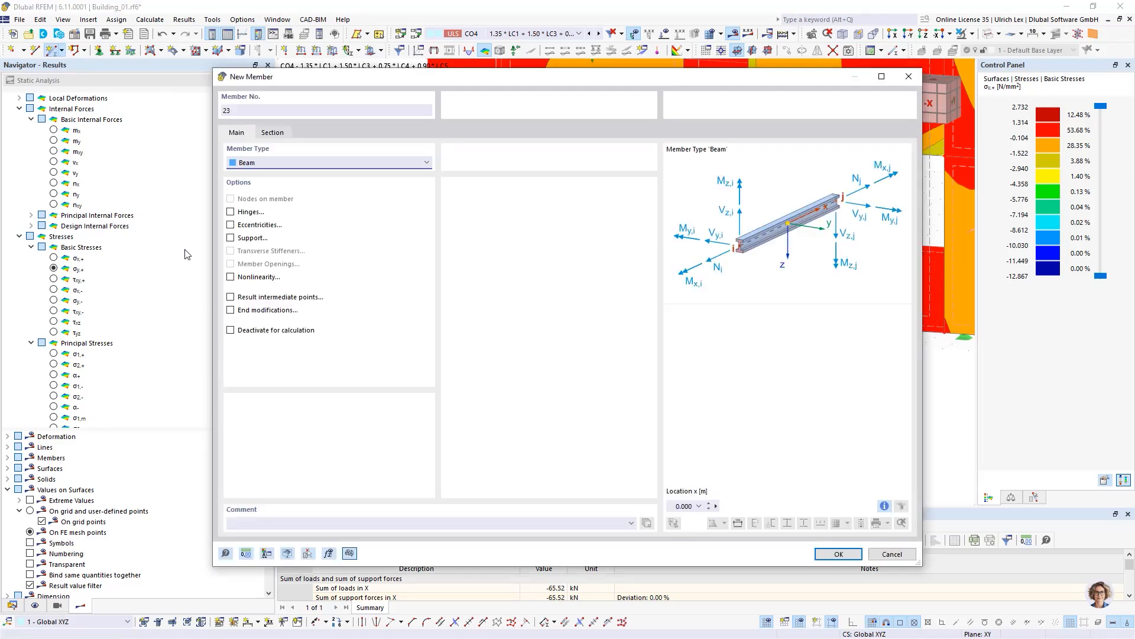
left_click(282, 165)
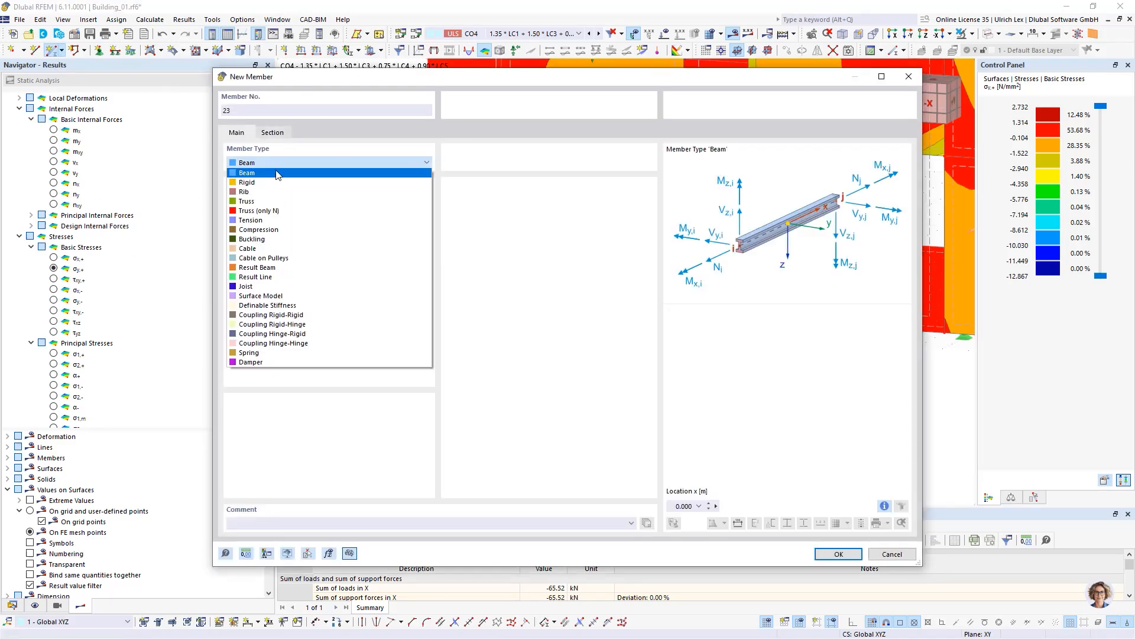
left_click(307, 267)
left_click(278, 133)
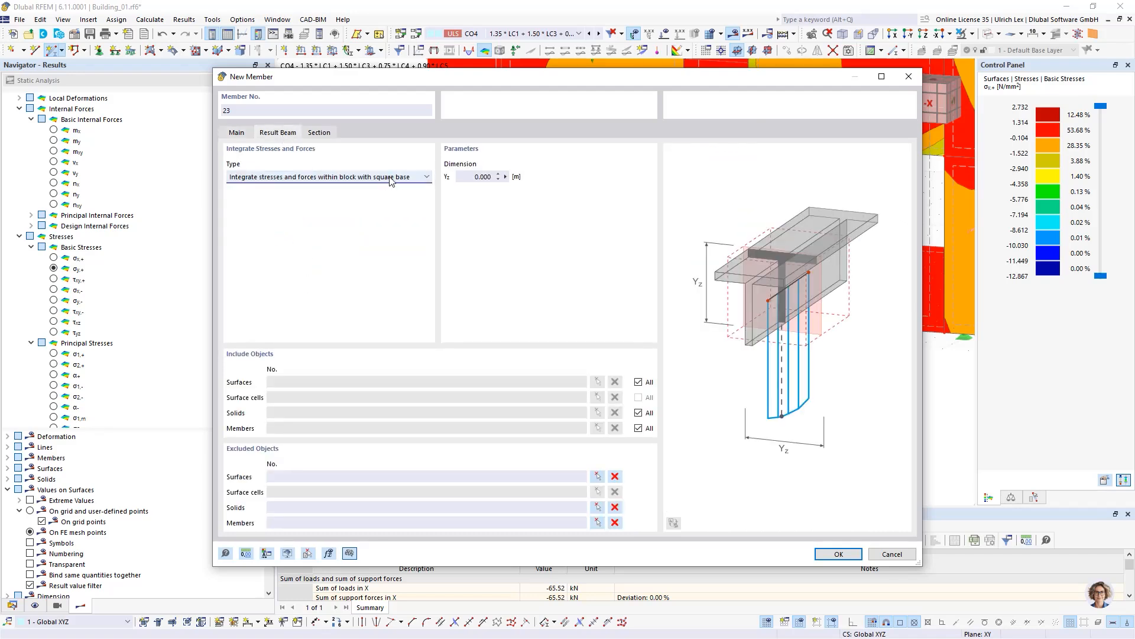
left_click(427, 177)
left_click(431, 186)
key("Tab")
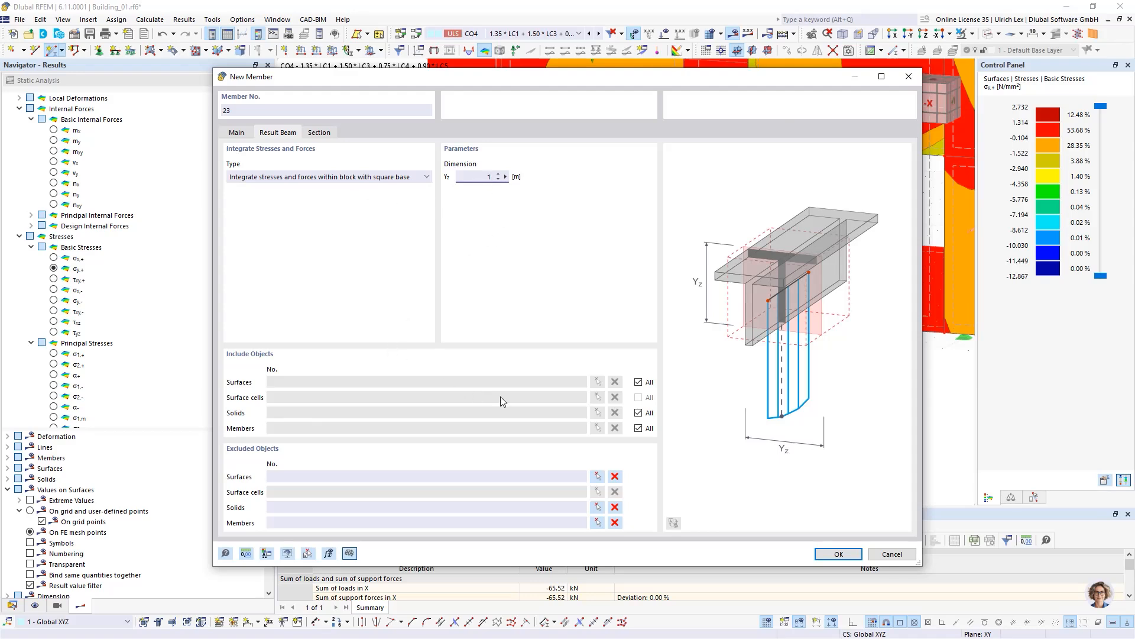
Step: Turn off the inclusion of all surfaces, solids and members for the result beam, and include only surface 15
left_click(639, 412)
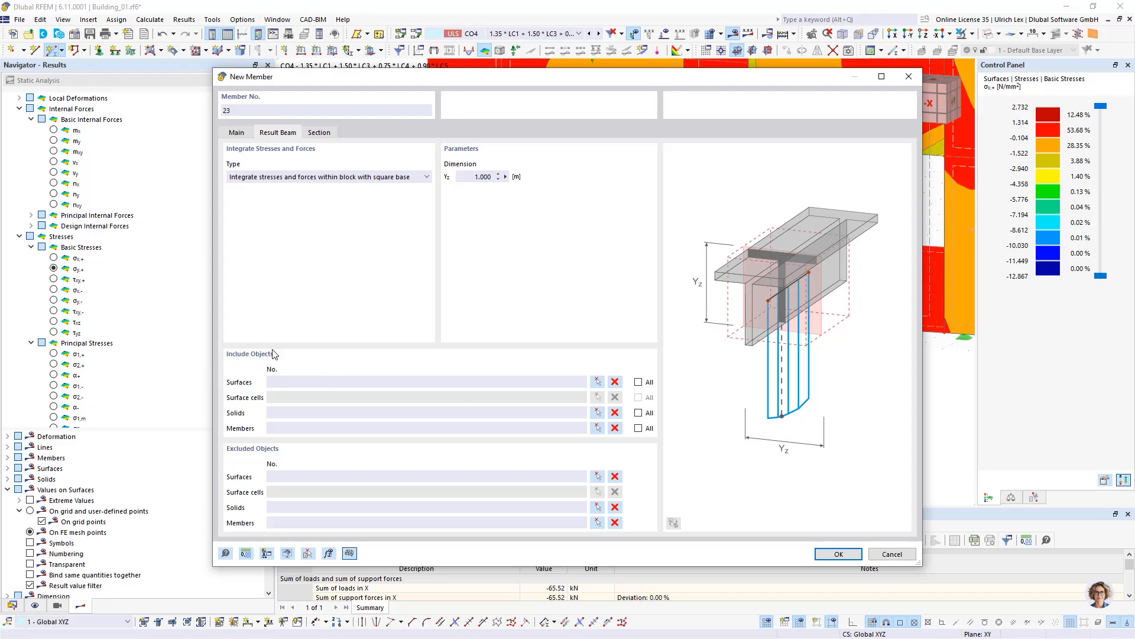
left_click(597, 382)
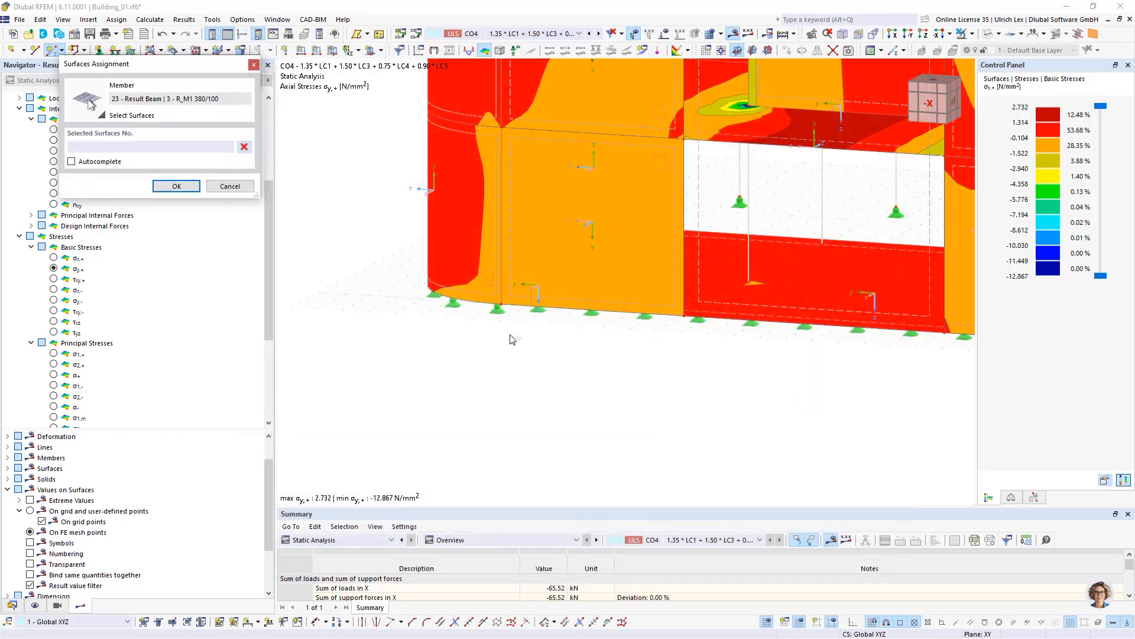
left_click(183, 188)
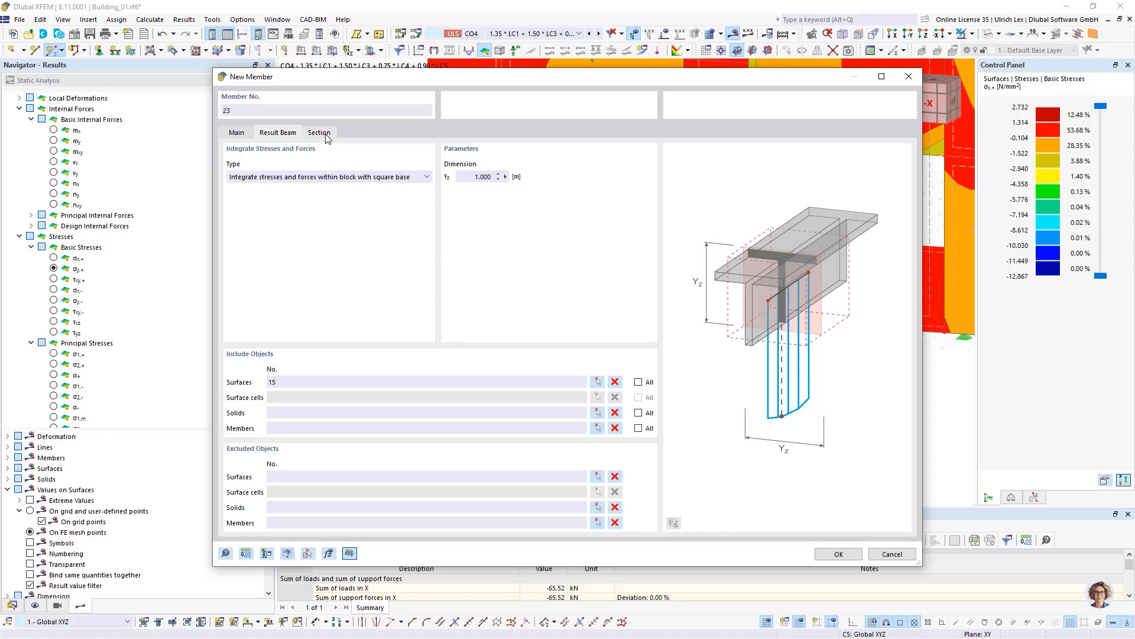
Step: Create a C30/37 massive rectangle section for the result beam with width b 1000 mm and height h 380 mm
left_click(319, 133)
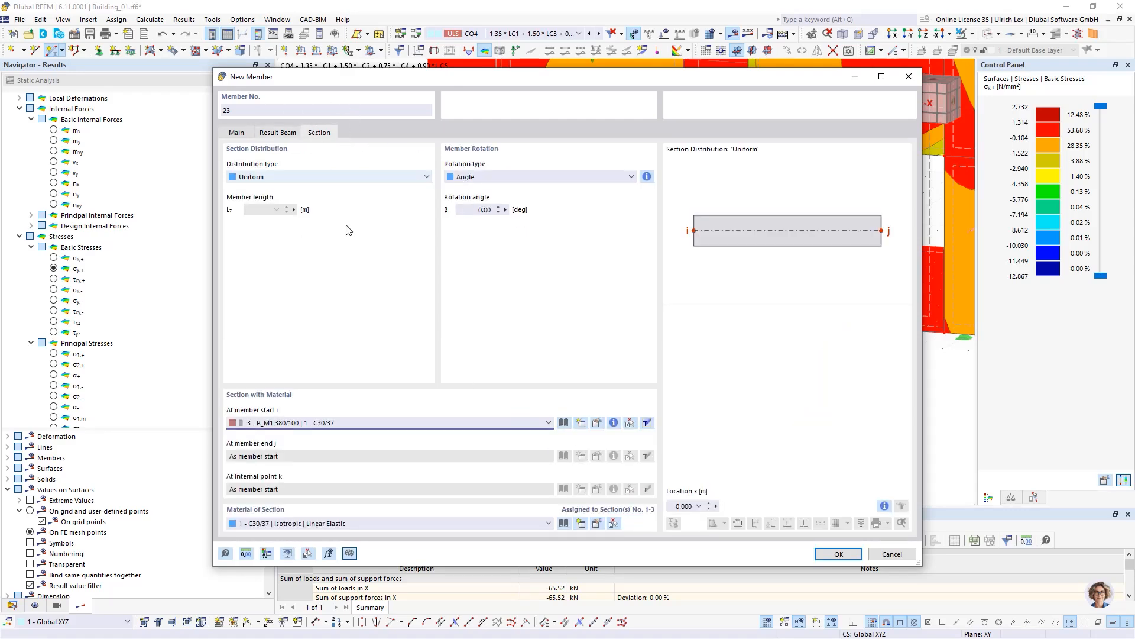
left_click(580, 423)
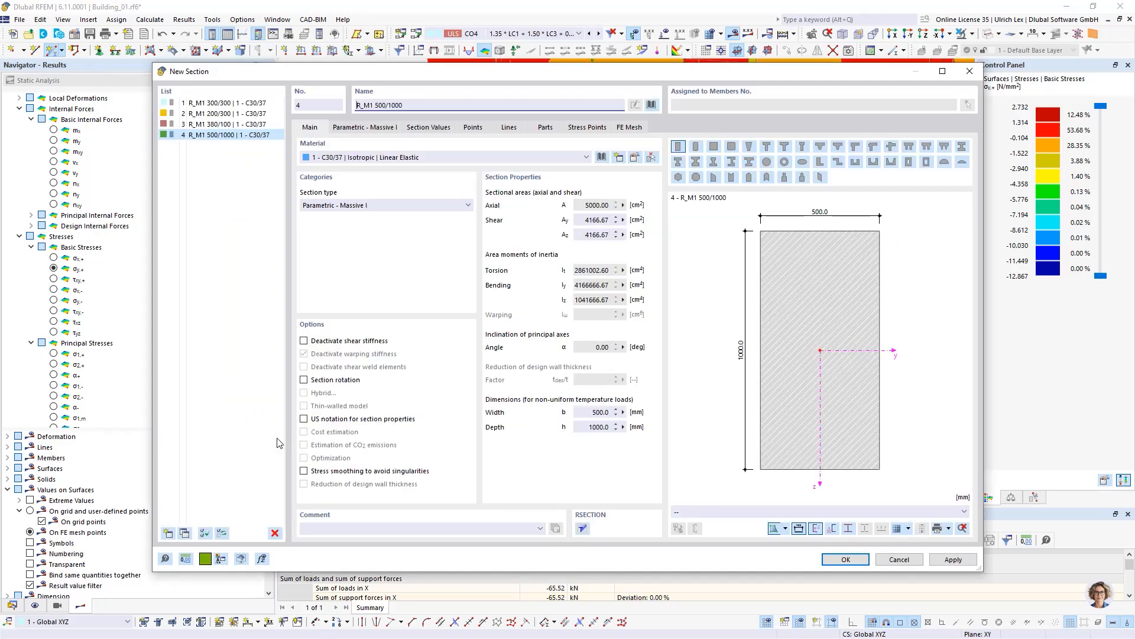
left_click(365, 127)
left_click(442, 163)
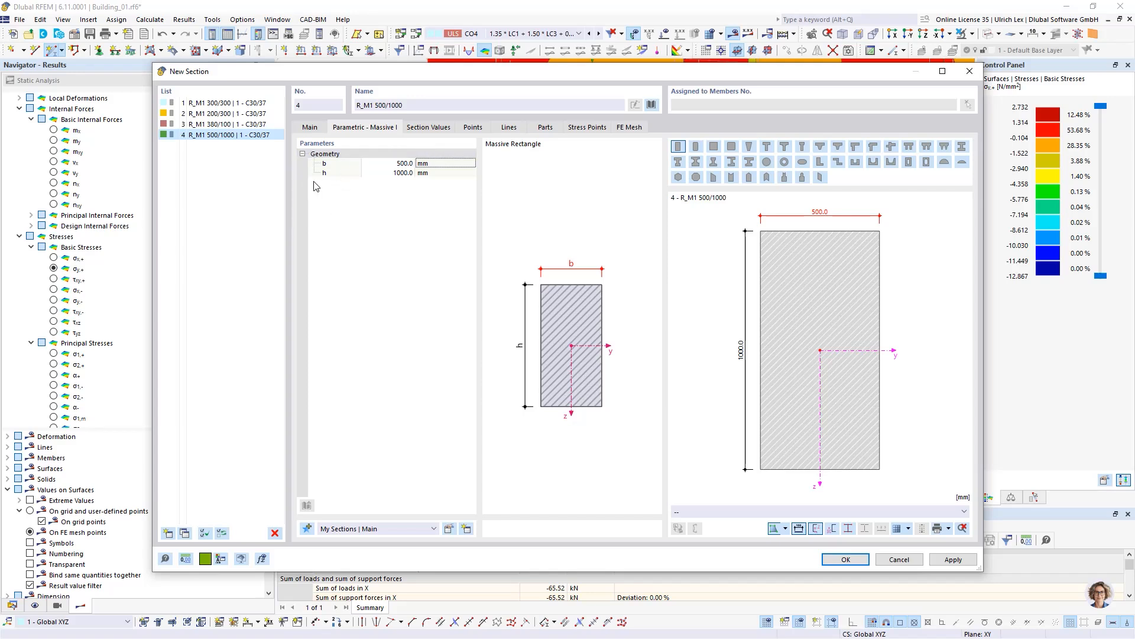
left_click(387, 164)
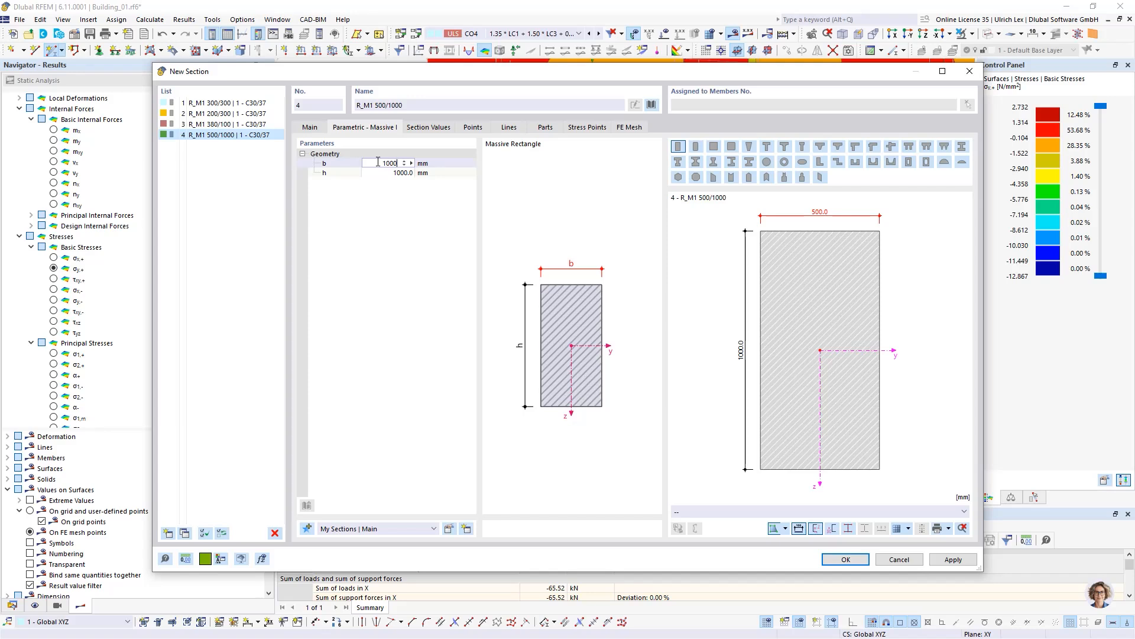
key("Tab")
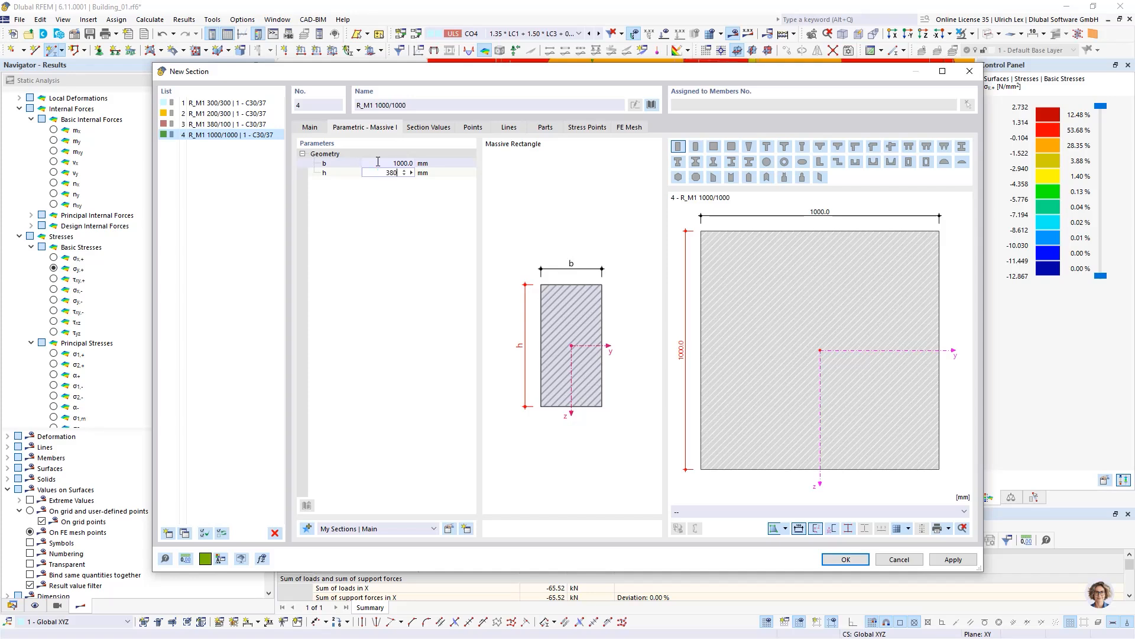
key("Return")
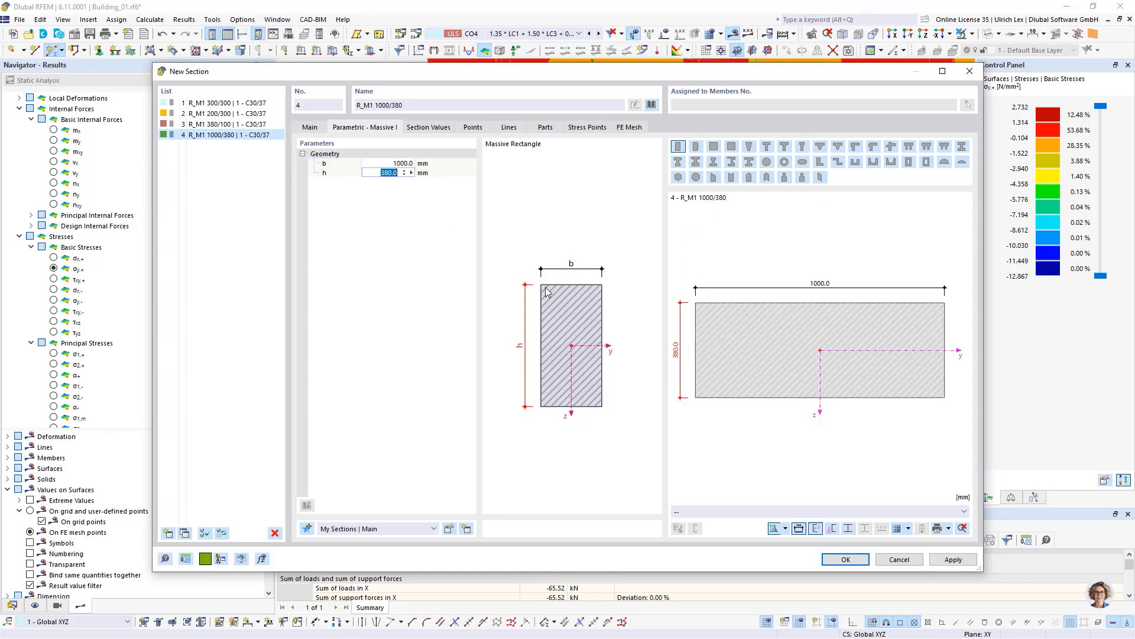
left_click(857, 556)
Step: Place the result beam vertically in the wall at X 12.000, Y 12.250, from Z 0.000 to -3.250 m, accepting deletion of the CO4 results
left_click(839, 554)
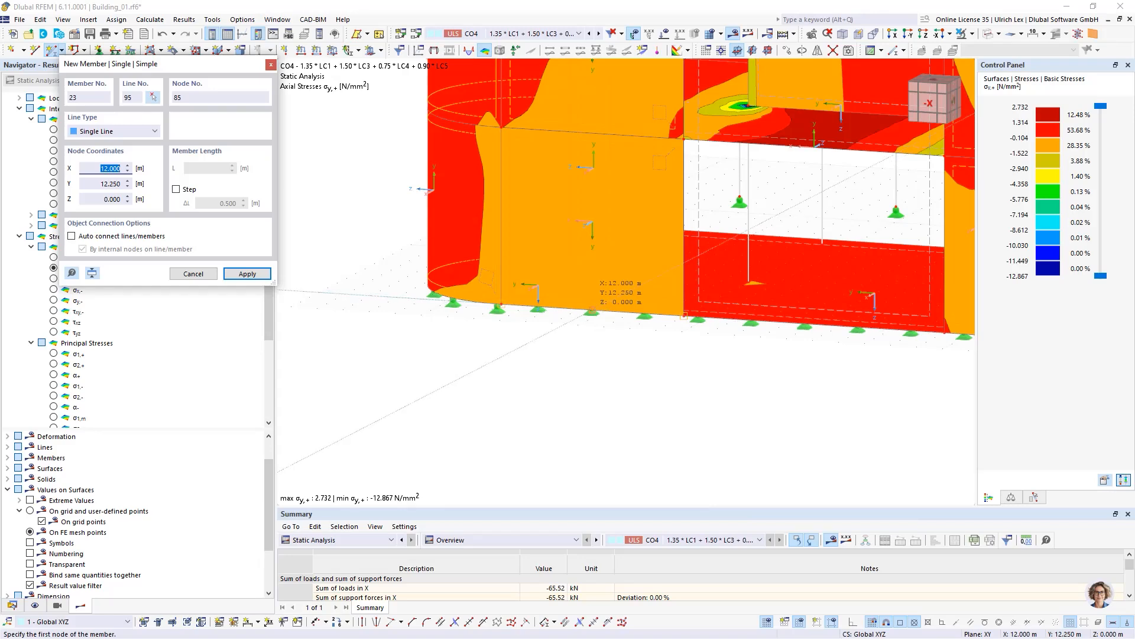
left_click(591, 289)
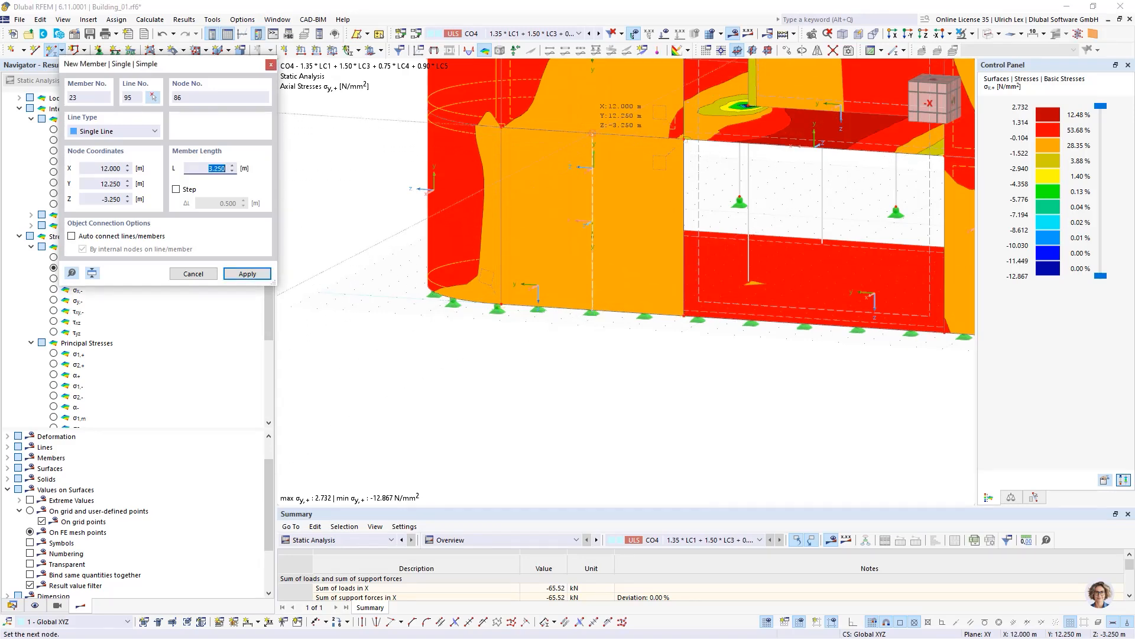
key("Return")
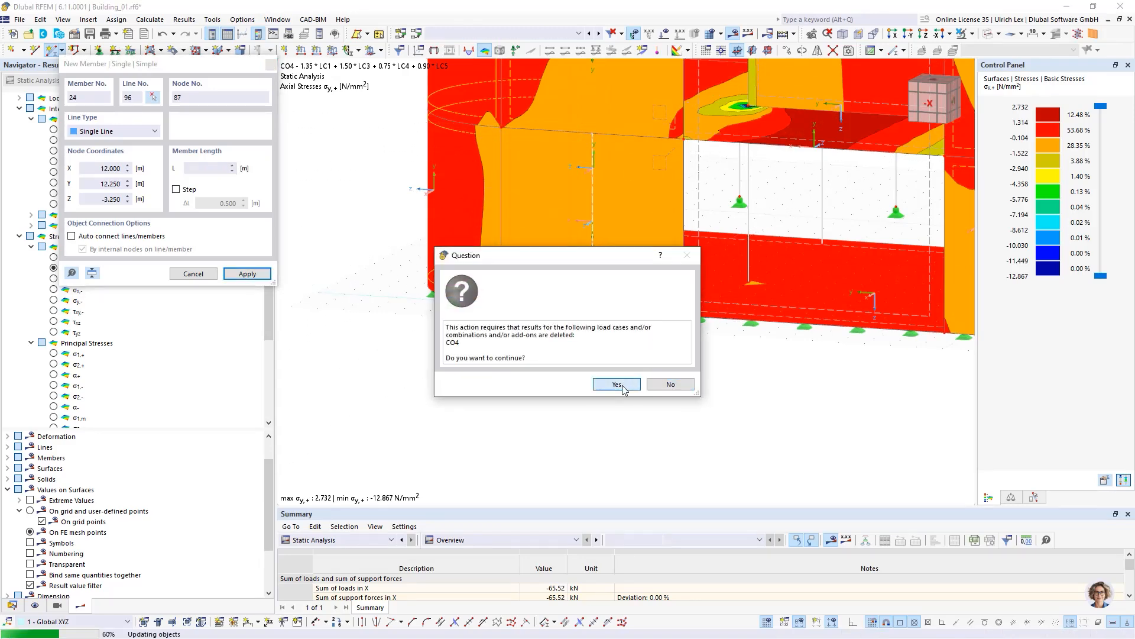
left_click(617, 385)
key("Escape")
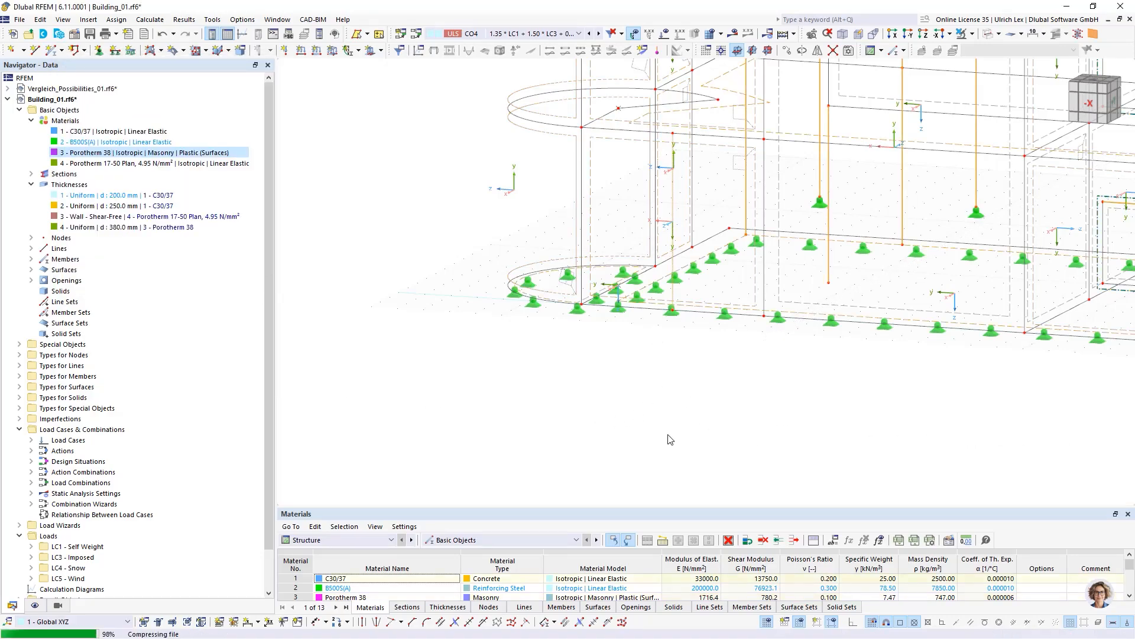
Step: Calculate CO4 again with the result beam in the model and turn on the display of member results
middle_click_drag(589, 412, 711, 415, "ctrl")
scroll(702, 422, "down", 1)
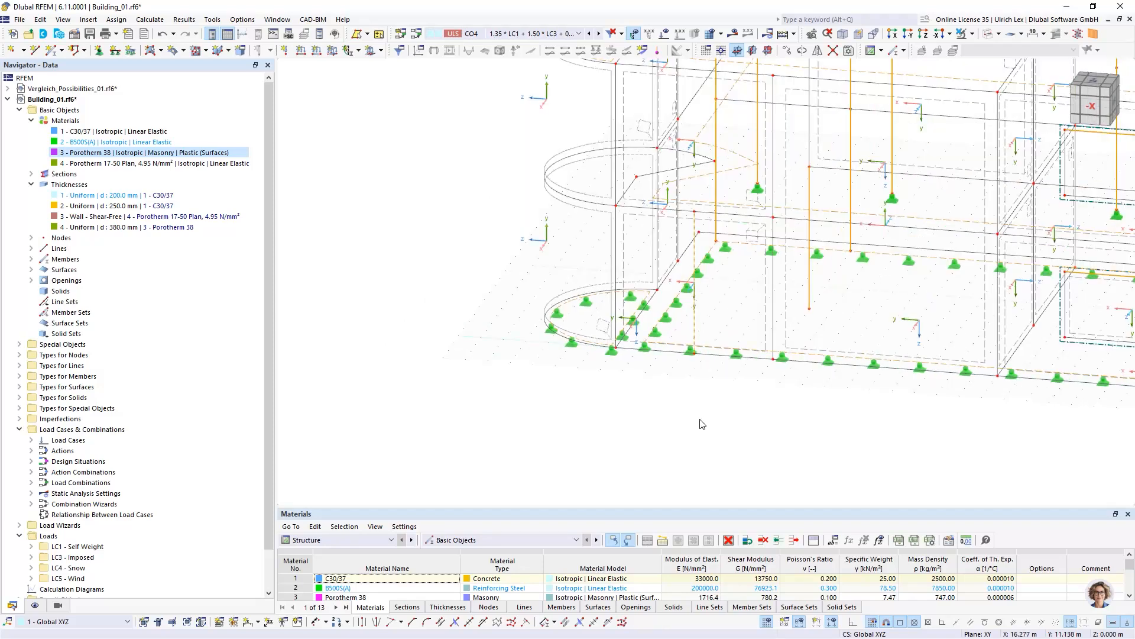
left_click(530, 396)
scroll(530, 396, "down", 3)
scroll(538, 394, "up", 2)
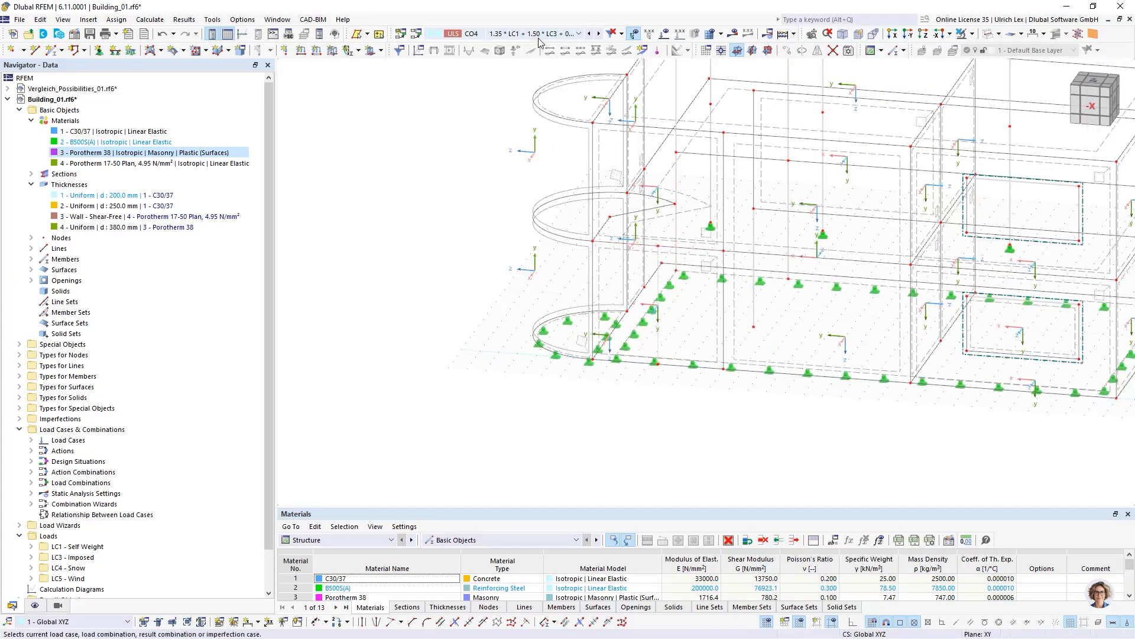
left_click(735, 34)
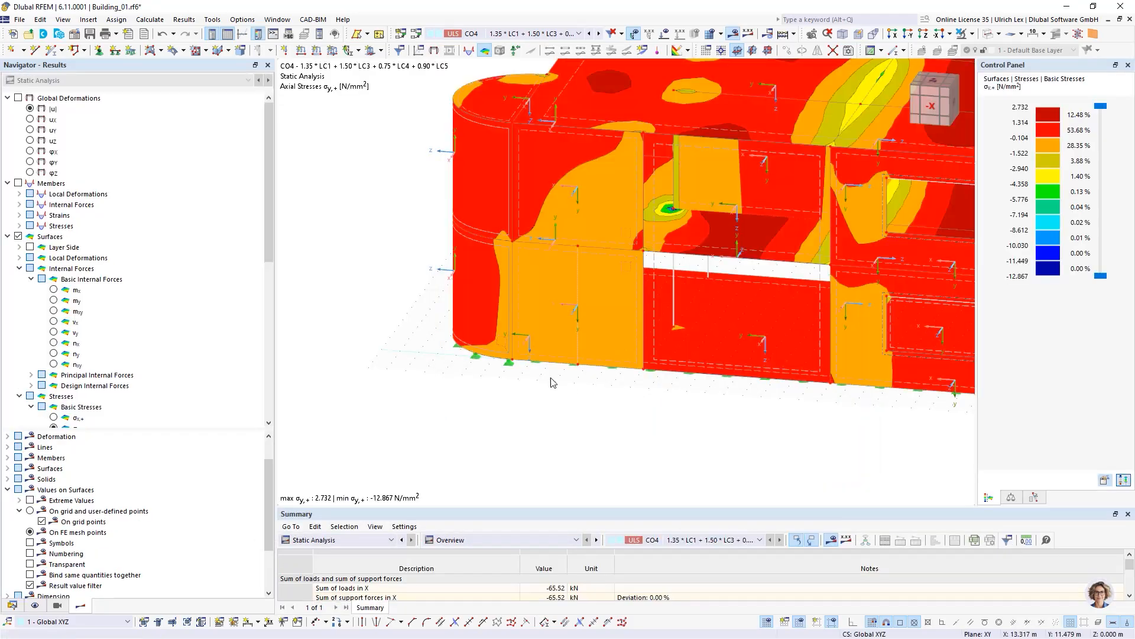
left_click(18, 183)
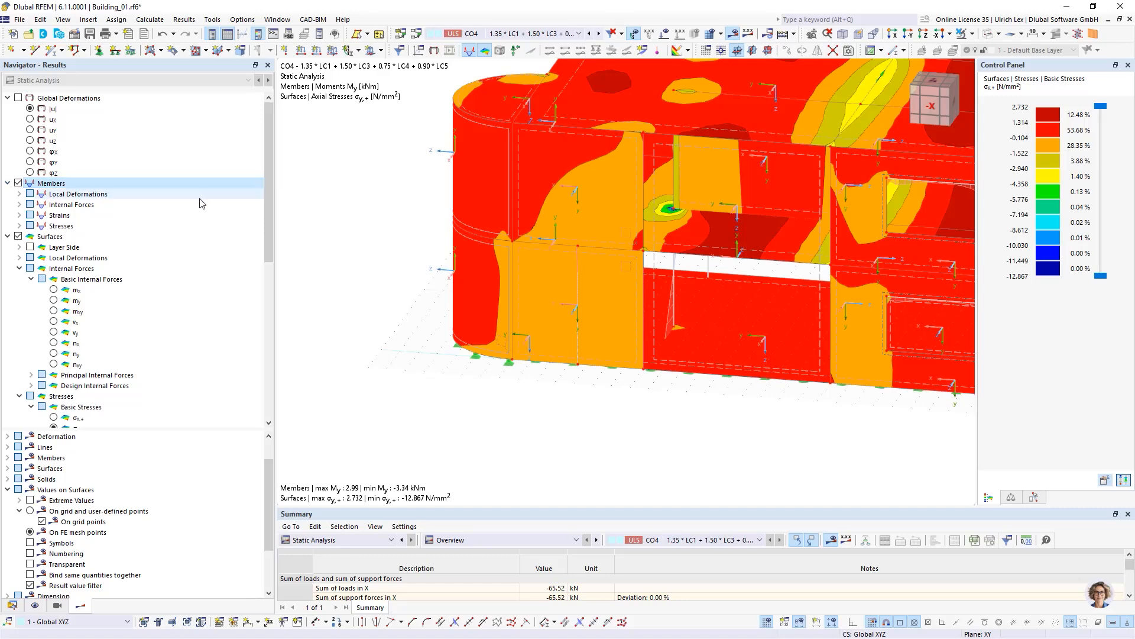
Step: Select the ground-floor wall containing the result beam and show only the selected and related objects
scroll(622, 424, "down", 3)
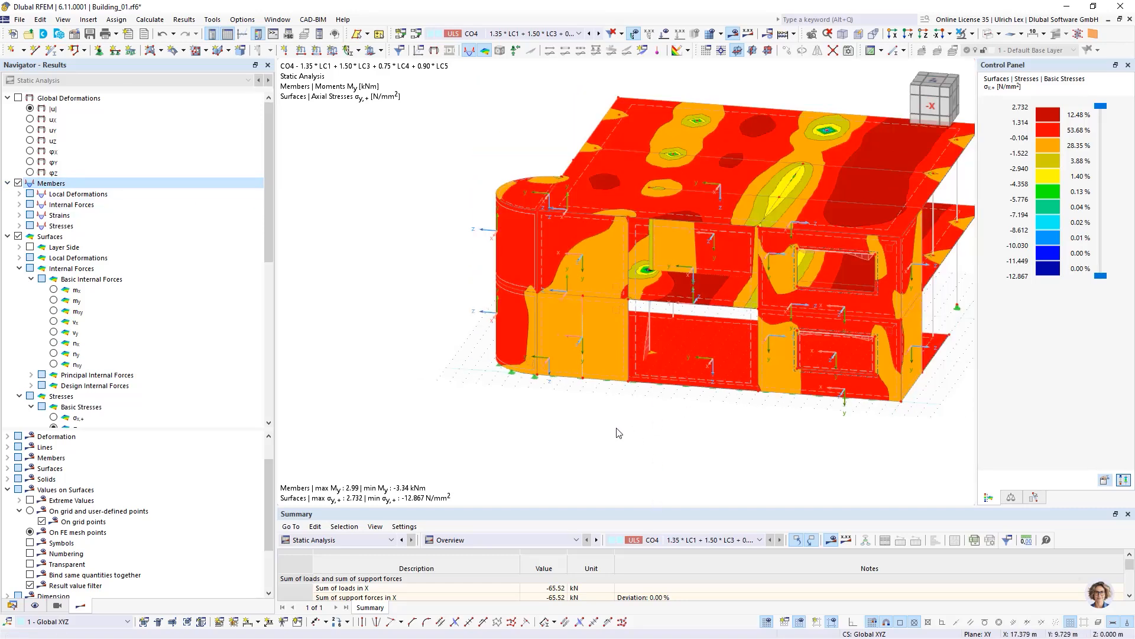
left_click_drag(616, 428, 560, 365)
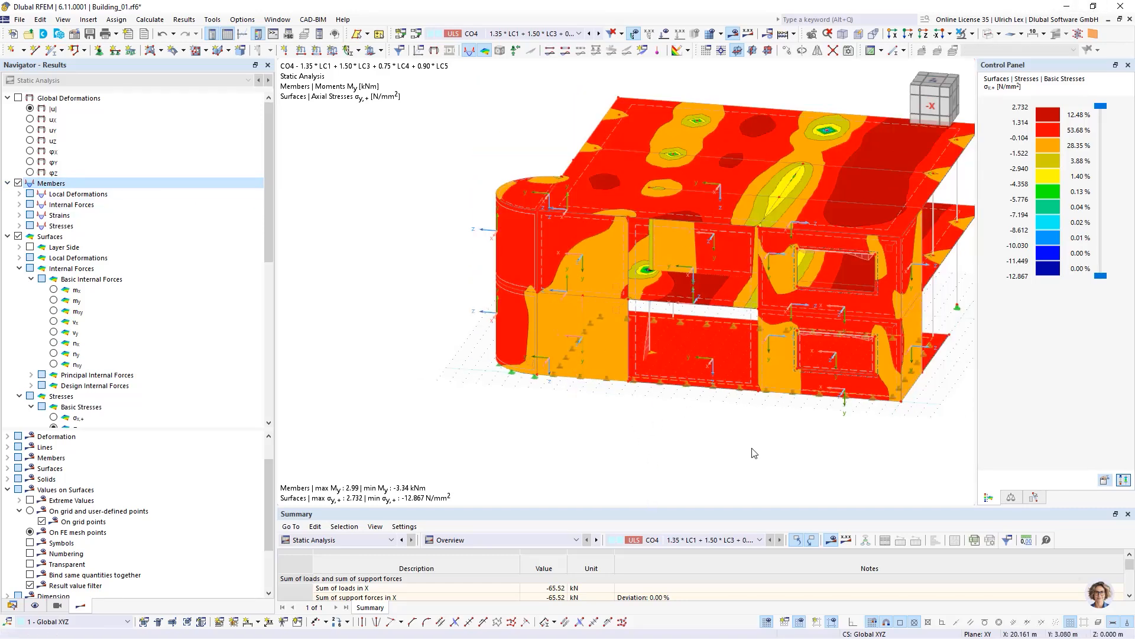
left_click_drag(608, 406, 564, 341)
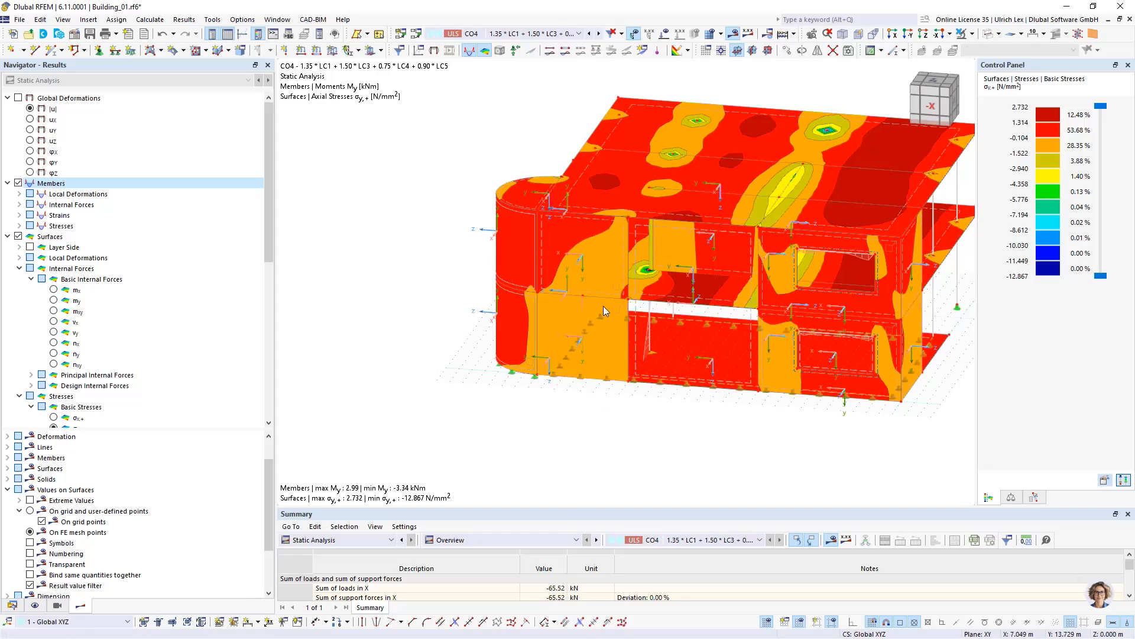
left_click(972, 34)
left_click(976, 48)
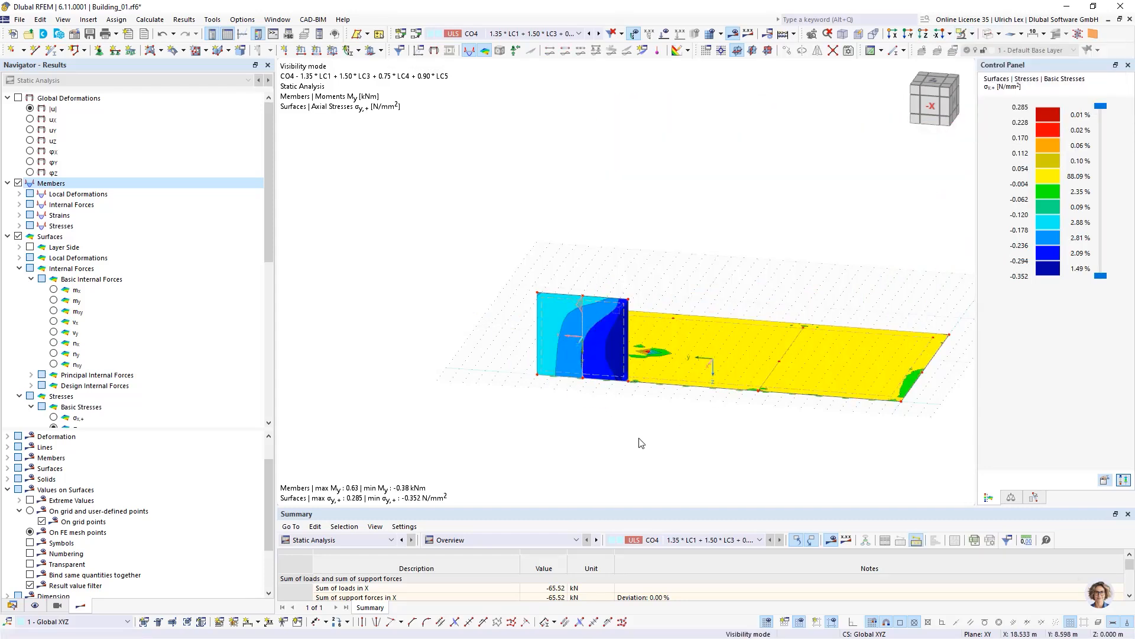
Step: Display the axial force N of the members for the result beam in the isolated wall
middle_click_drag(639, 443, 533, 418, "ctrl")
right_click(532, 418)
left_click(443, 305)
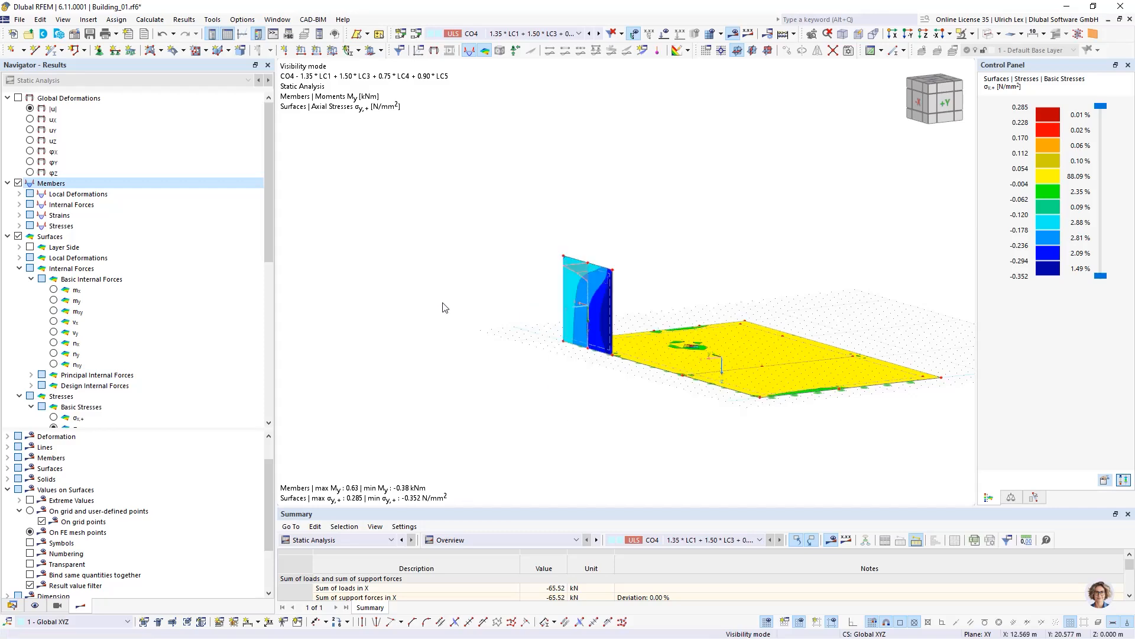
left_click(19, 205)
left_click(45, 217)
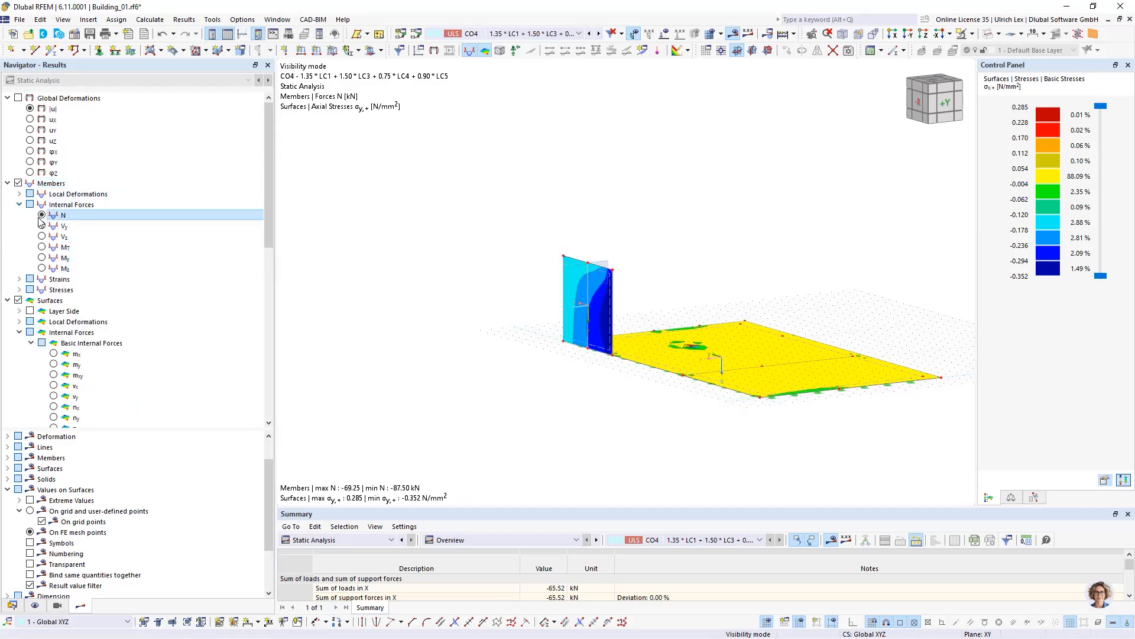
Step: View the wall edge-on, select it with its result beam, and limit the visibility to them so the floor slab is hidden
middle_click_drag(571, 408, 489, 393, "ctrl")
right_click(489, 391)
left_click(472, 414)
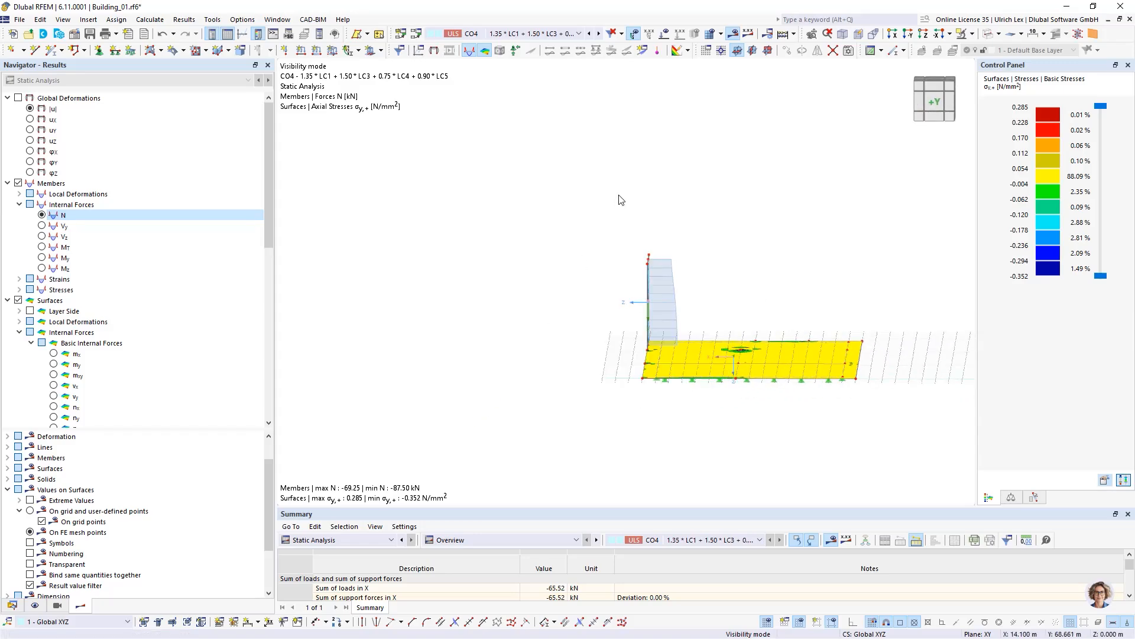
left_click_drag(583, 218, 712, 358)
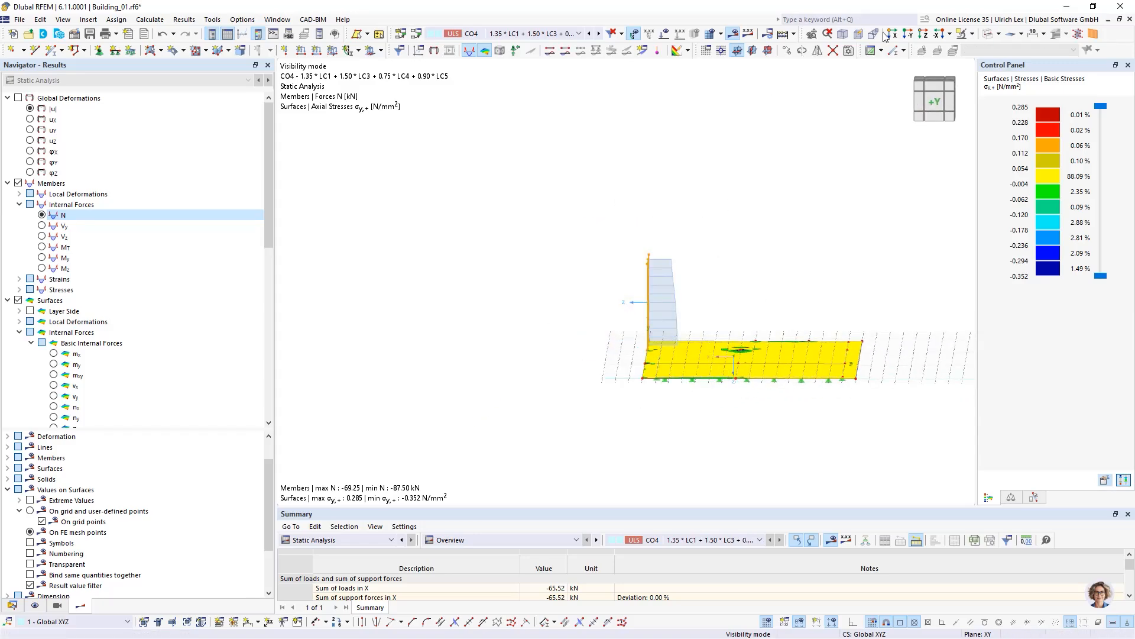
left_click(972, 34)
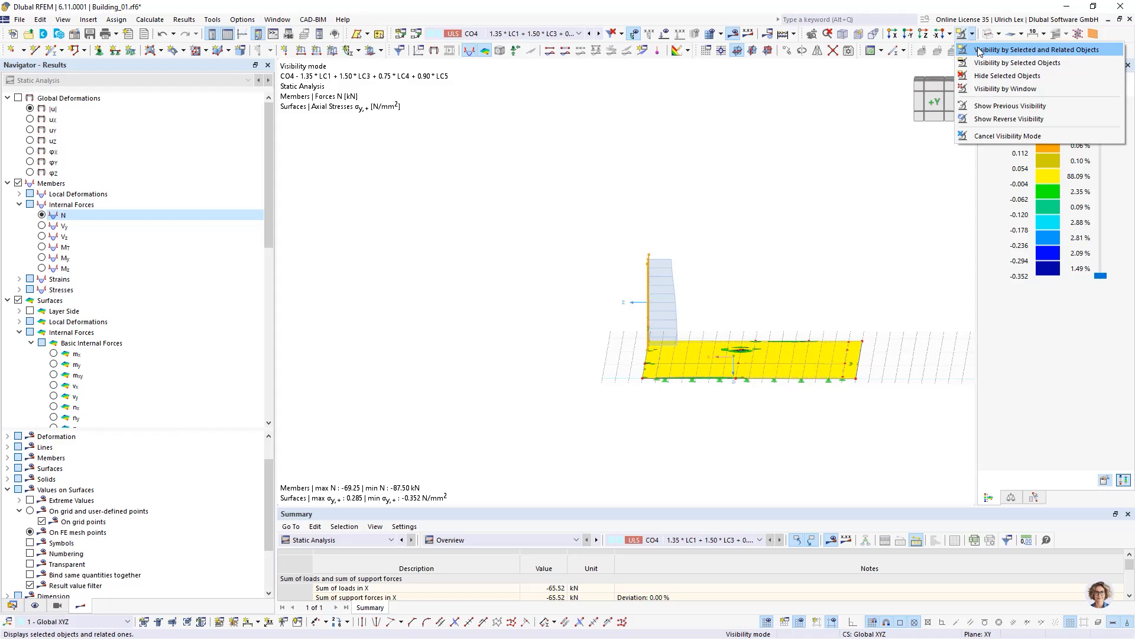
left_click(979, 51)
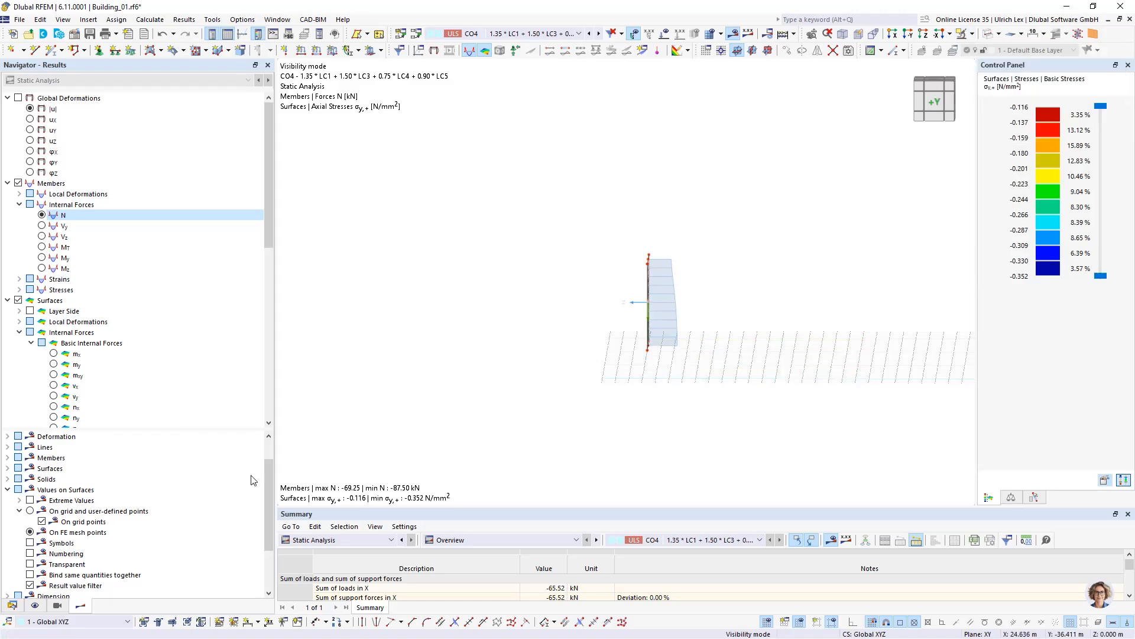
Step: Turn on the result values so the numbers are shown on the result beam's N diagram
scroll(67, 378, "down", 15)
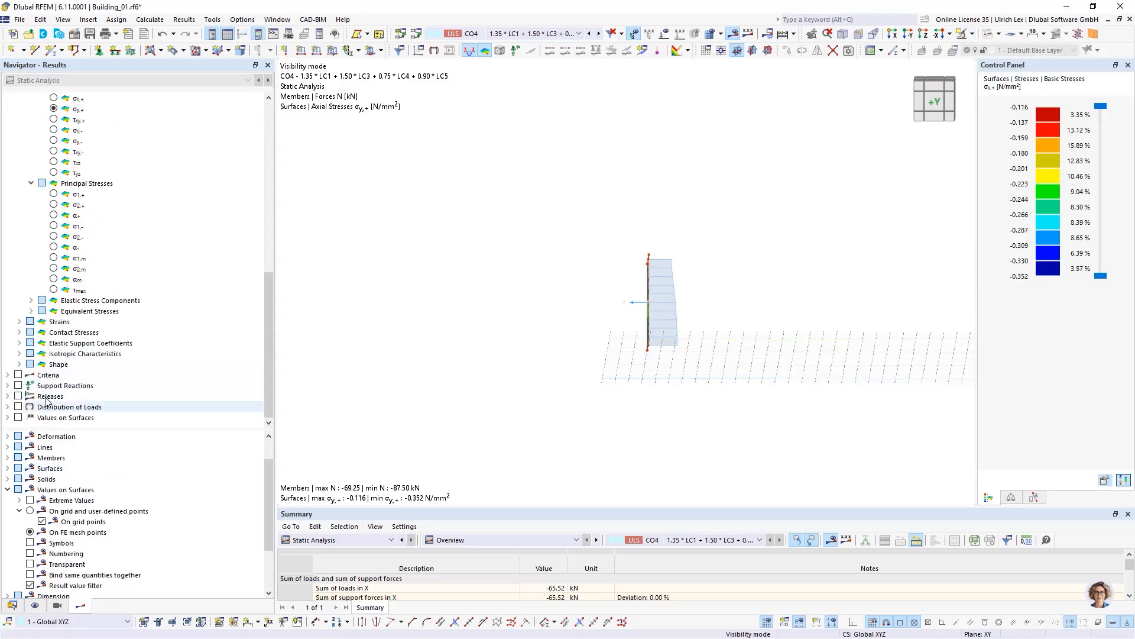
scroll(43, 463, "up", 3)
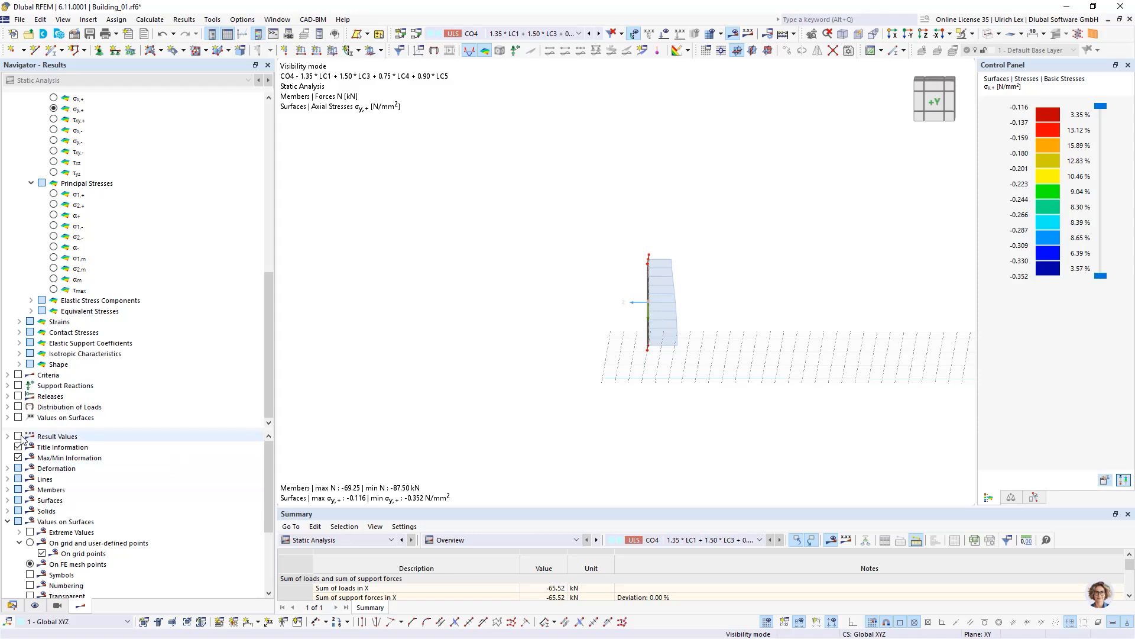
left_click(19, 437)
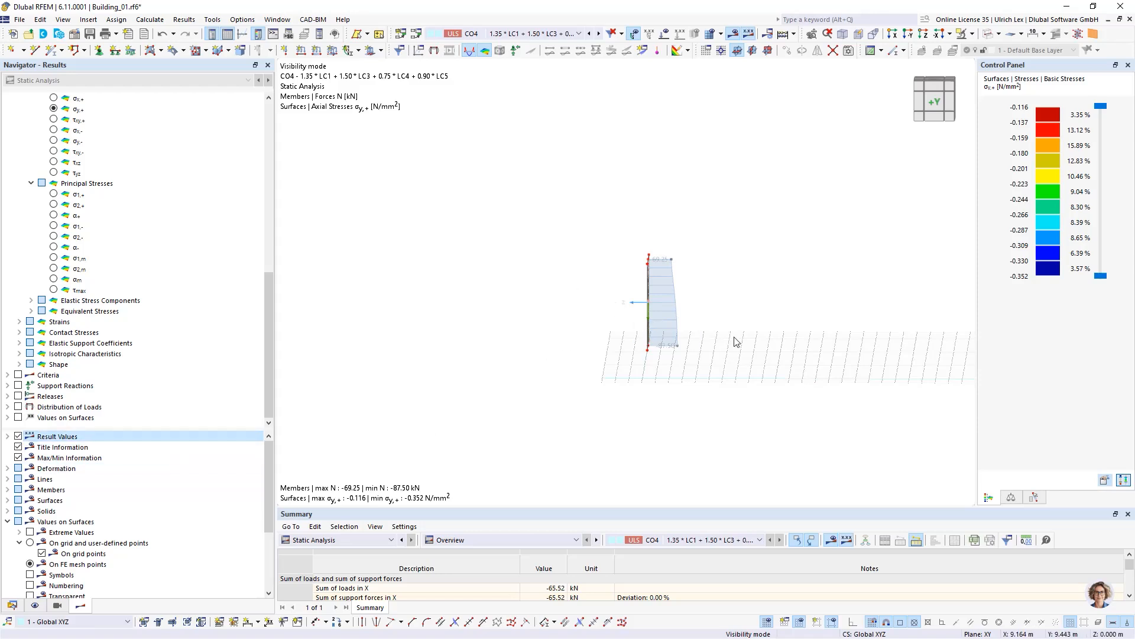
Step: Display the bending moment My of the result beam and view its diagram together with the wall stresses
scroll(90, 234, "up", 5)
scroll(90, 234, "up", 6)
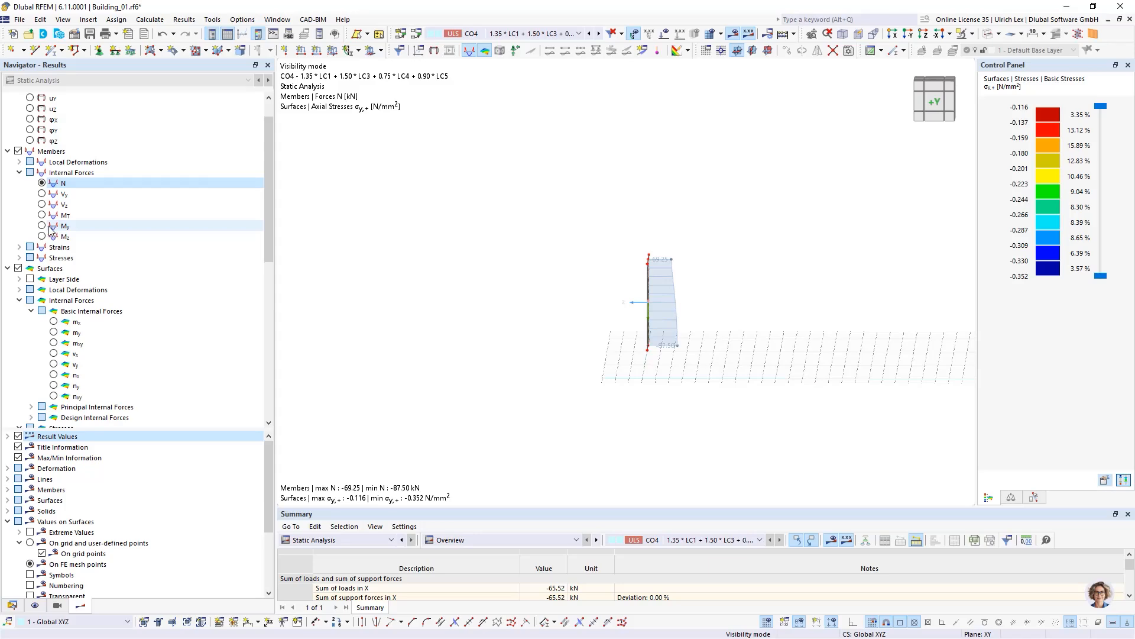
left_click(42, 226)
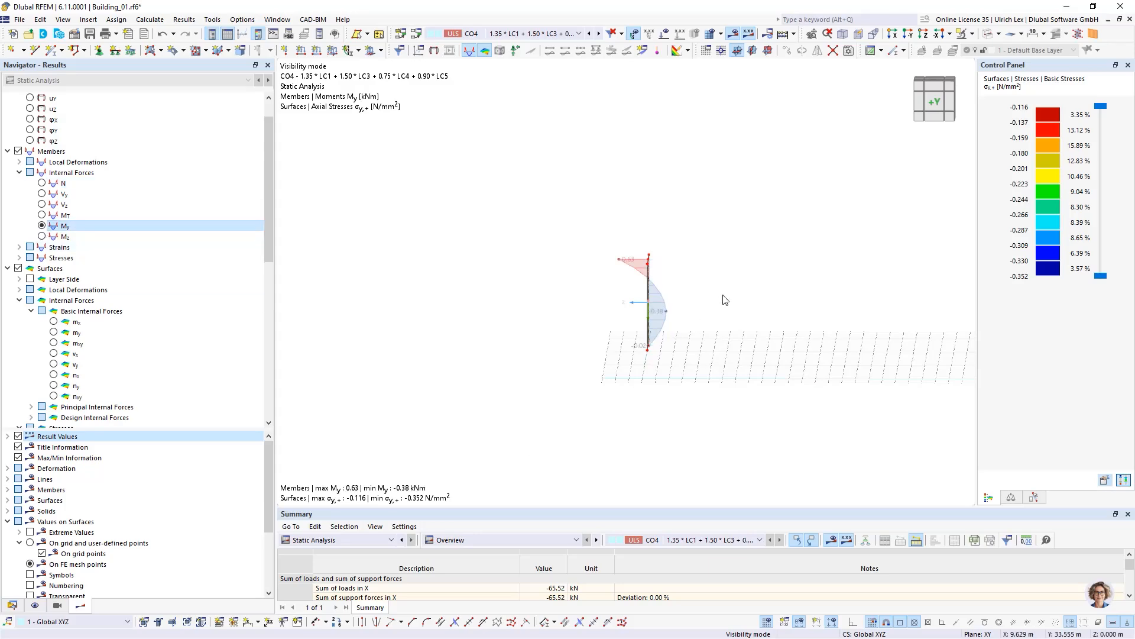
middle_click_drag(496, 371, 581, 408, "ctrl")
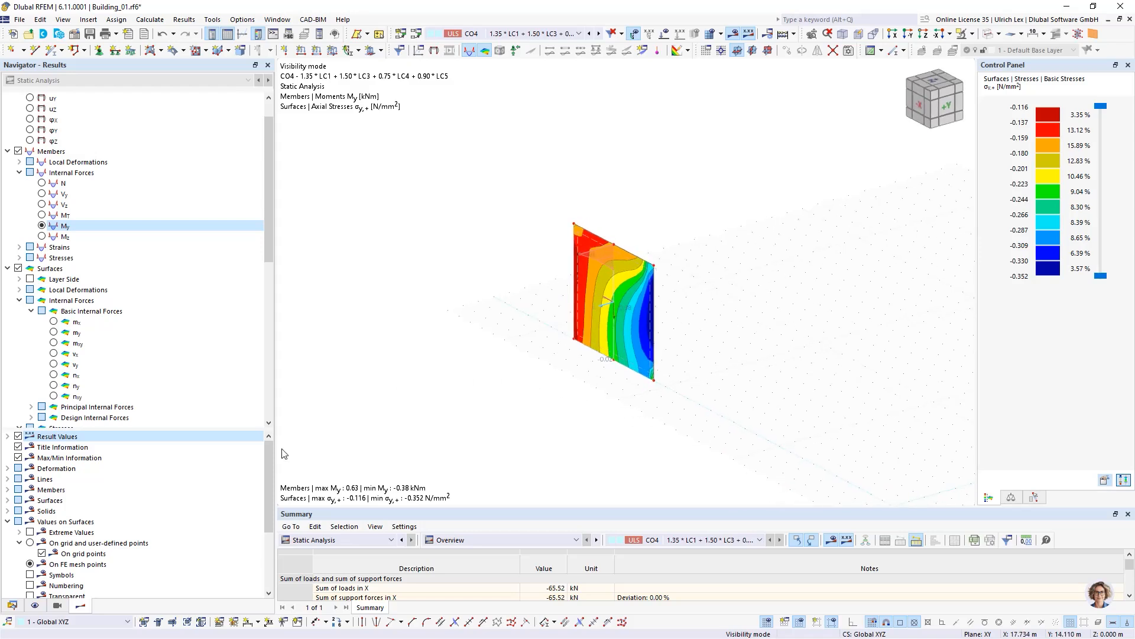
Step: Bring back the model data tree and cancel the visibility mode to show the whole building with its CO4 results
left_click(12, 605)
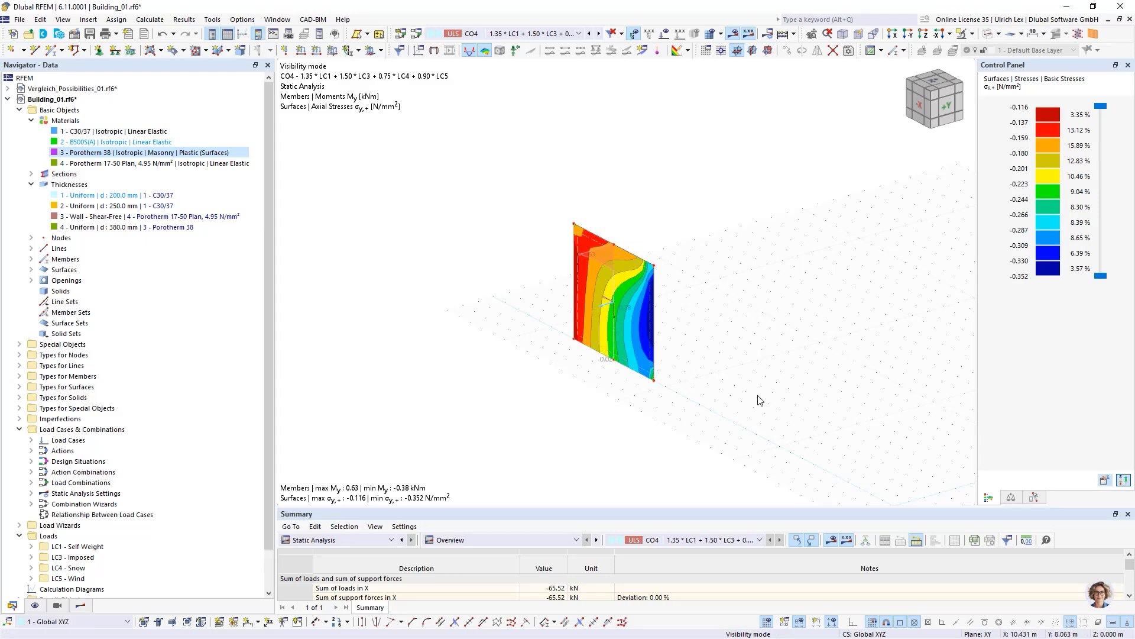
middle_click_drag(766, 408, 623, 390, "ctrl")
right_click(623, 390)
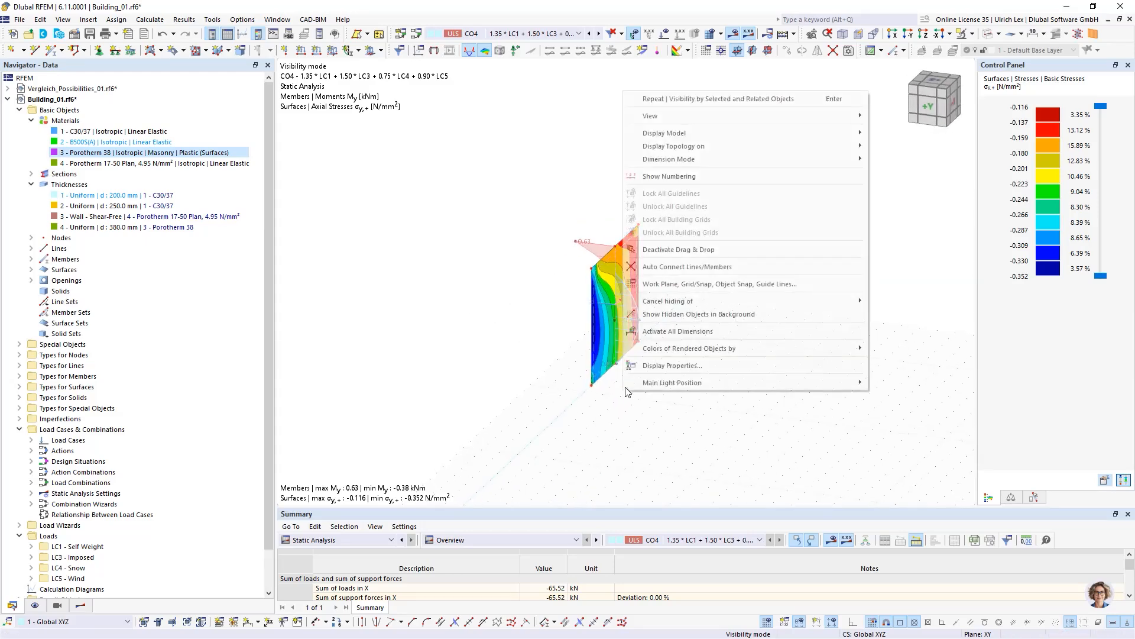
left_click(470, 389)
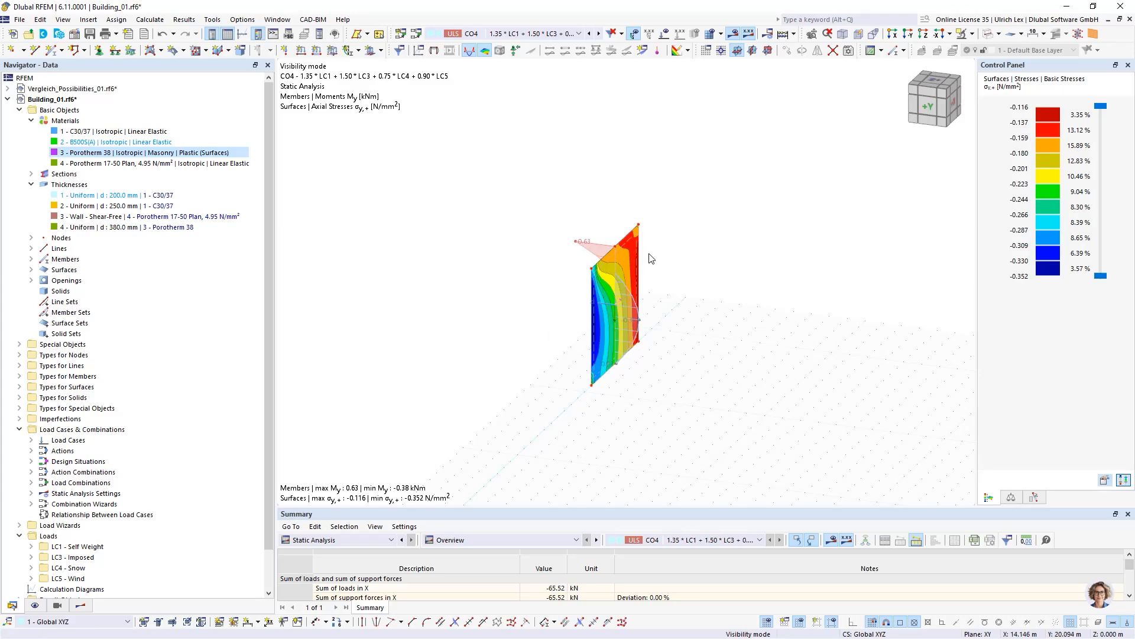
middle_click_drag(502, 335, 656, 329, "ctrl")
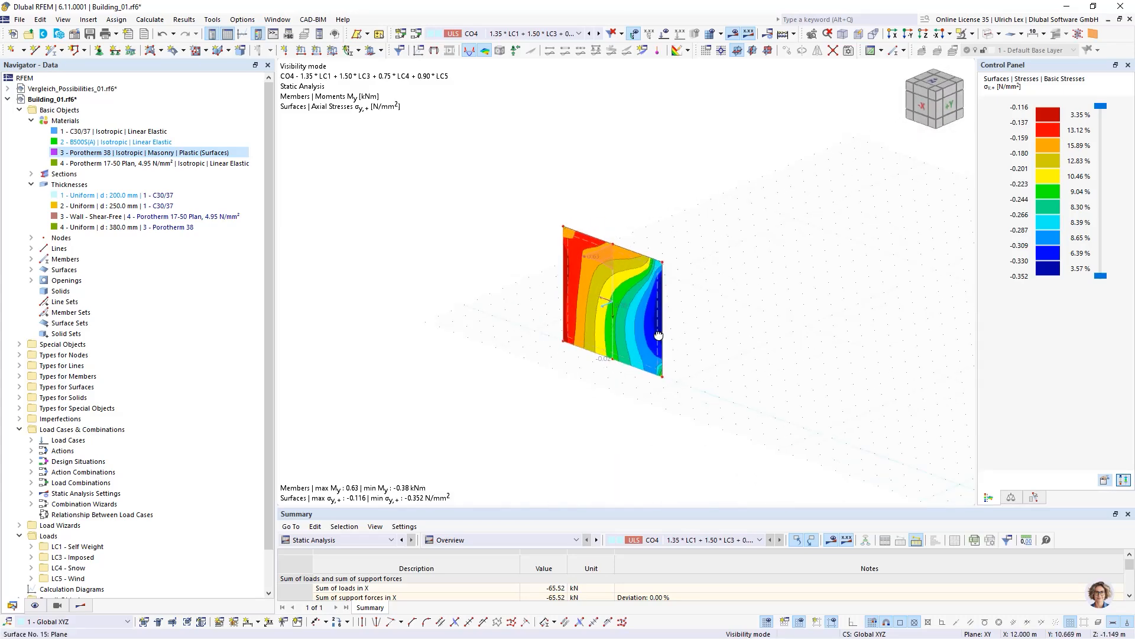
left_click(972, 35)
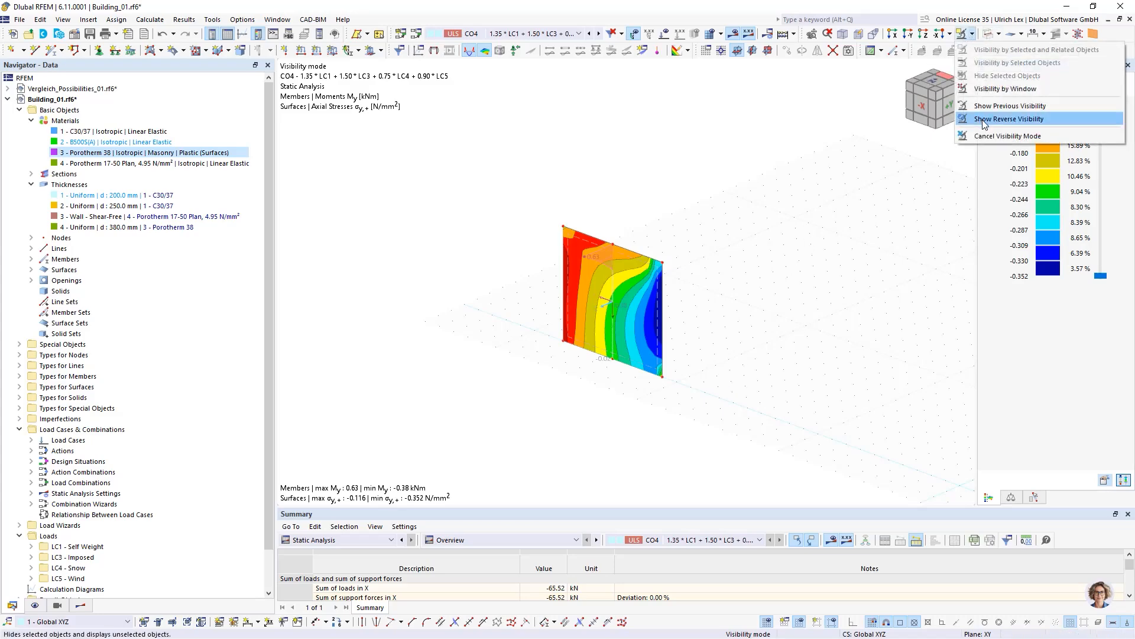
left_click(1008, 136)
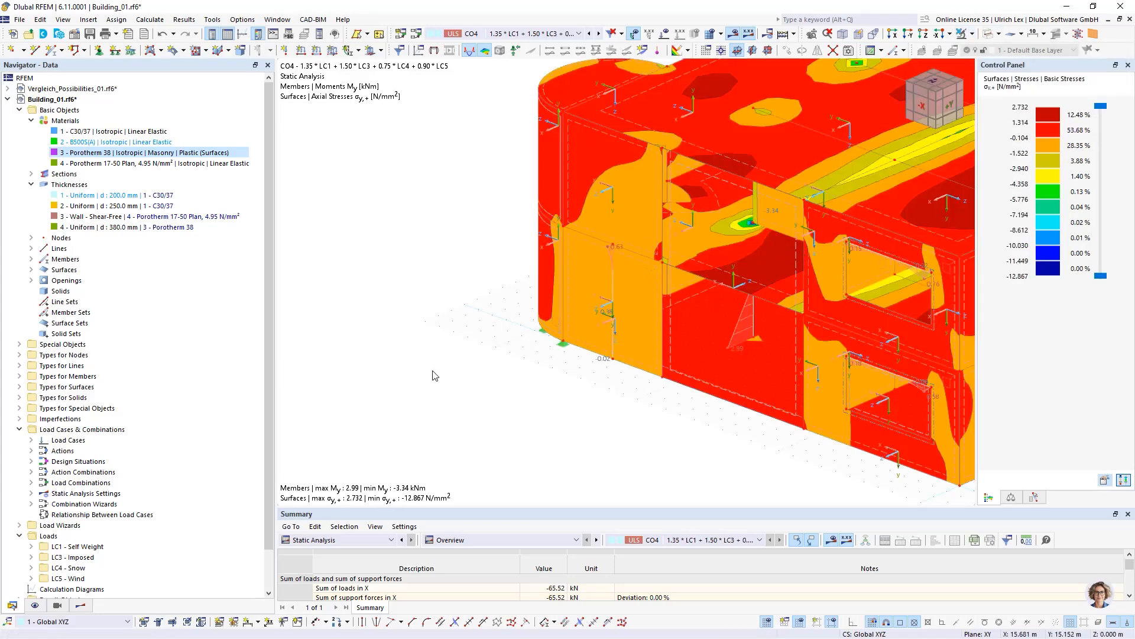
scroll(384, 348, "down", 6)
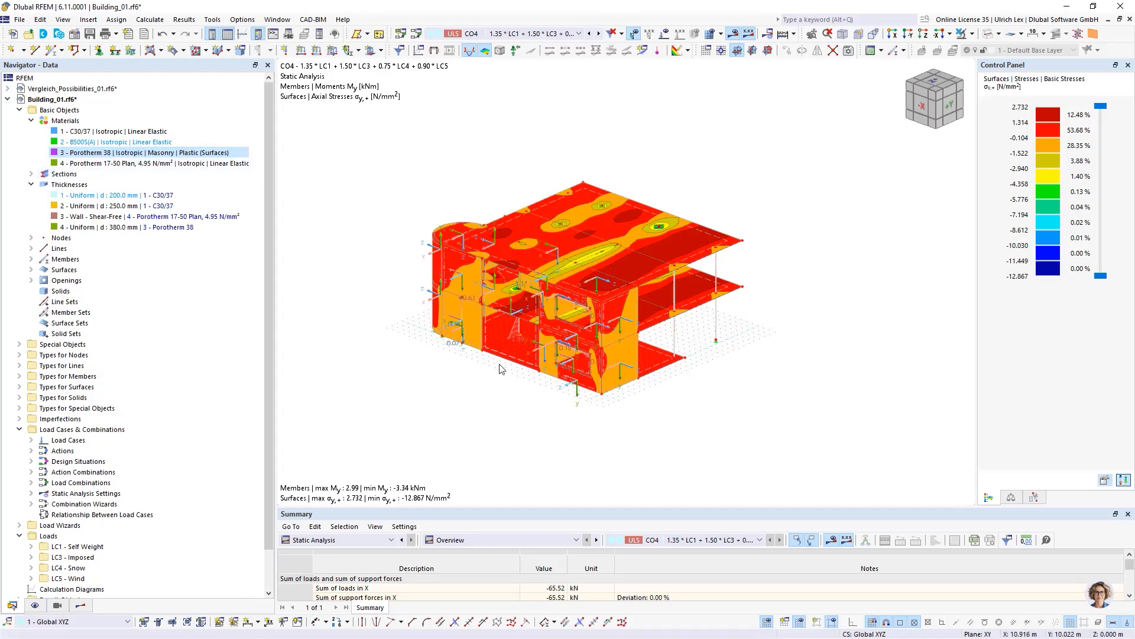
mouse_move(395, 393)
middle_mouse_down("ctrl")
mouse_move(390, 349)
mouse_move(471, 308)
mouse_move(552, 351)
mouse_move(499, 393)
mouse_move(408, 381)
middle_mouse_up("ctrl")
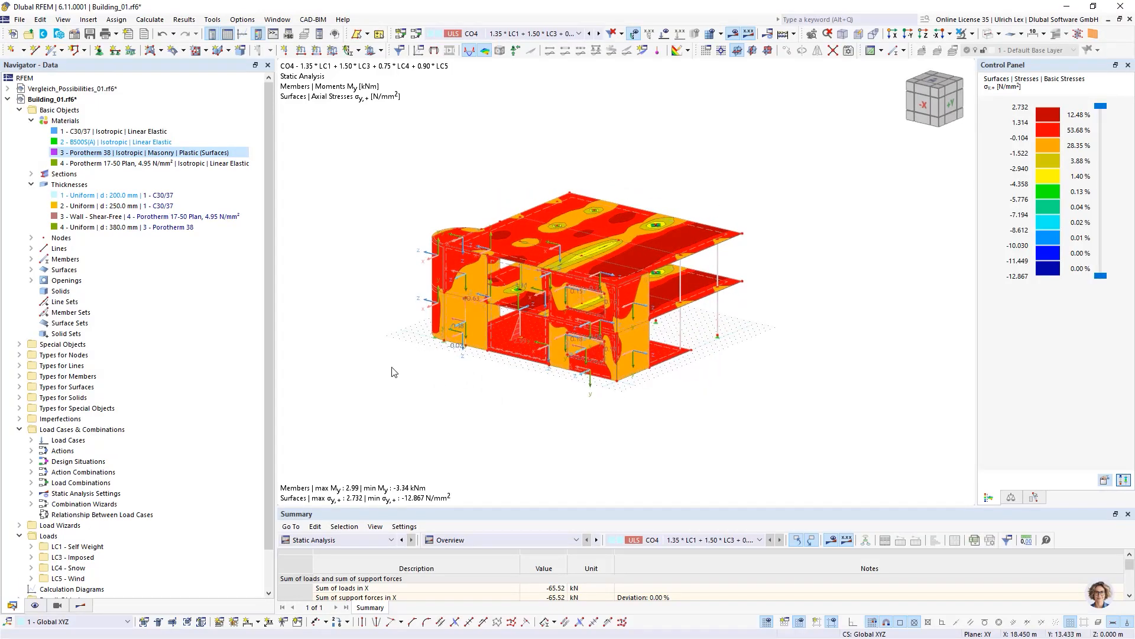
scroll(395, 372, "up", 1)
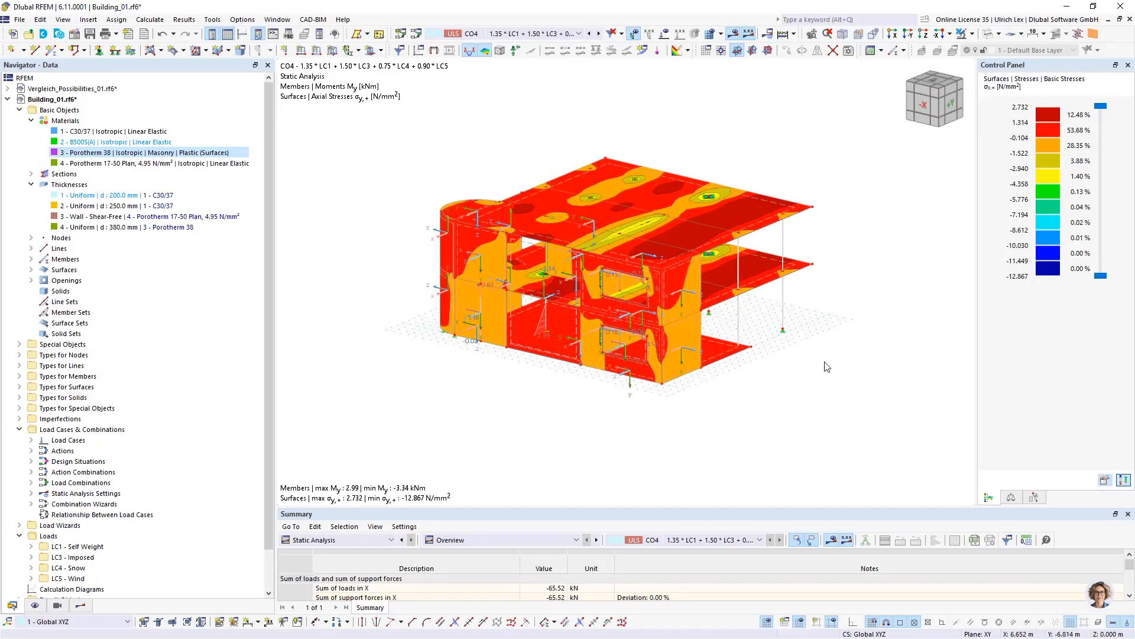